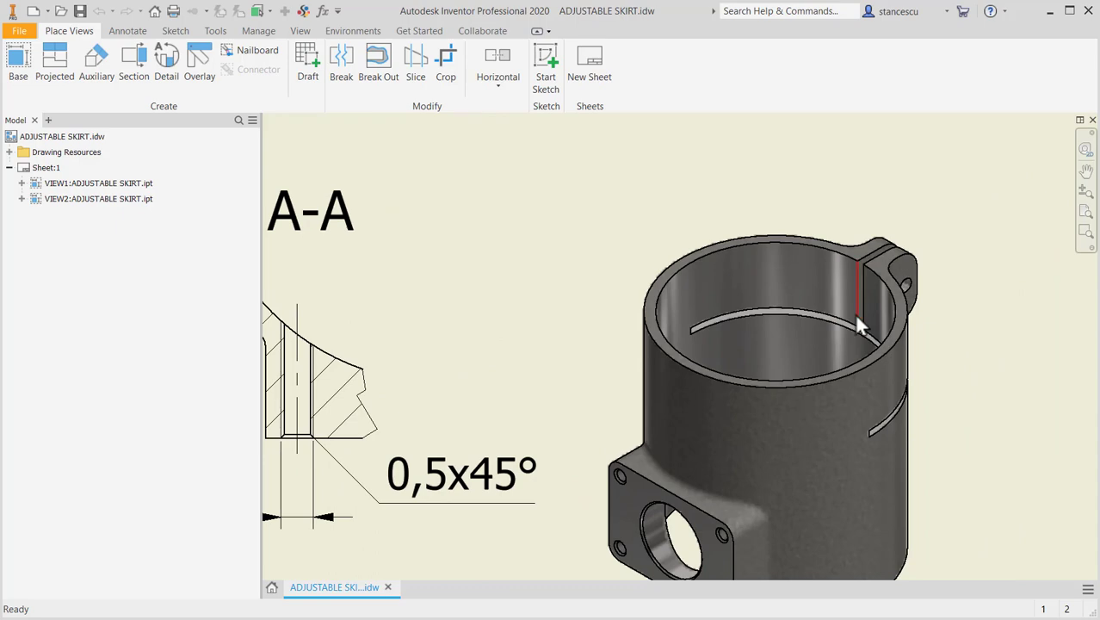
- Create a new metric part from the Standard (mm).ipt template
scroll(756, 360, down, 5)
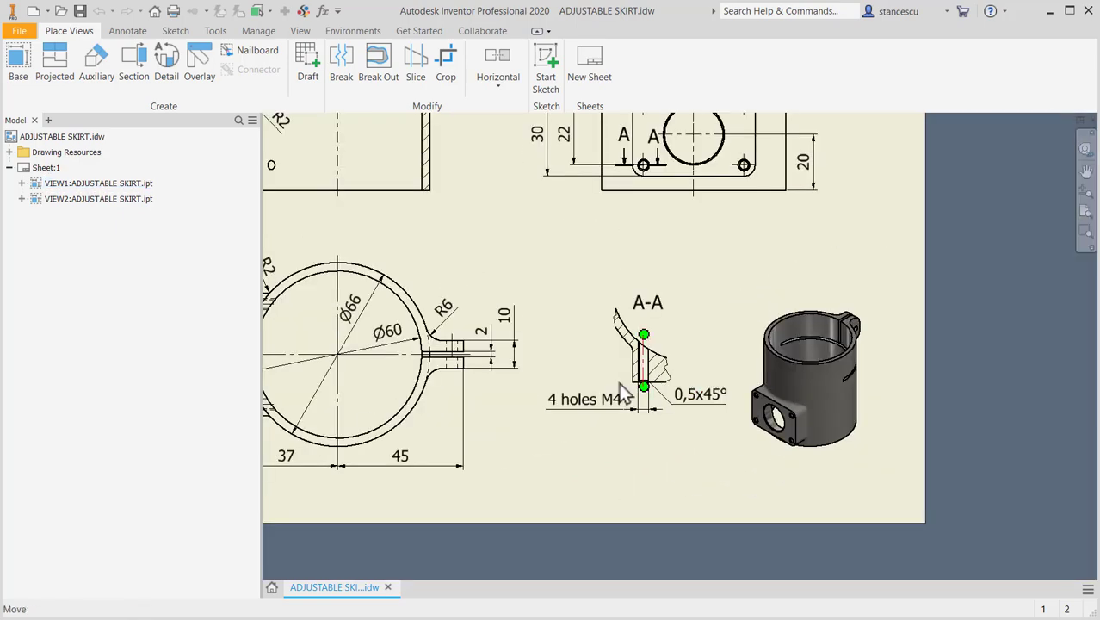
scroll(706, 413, down, 5)
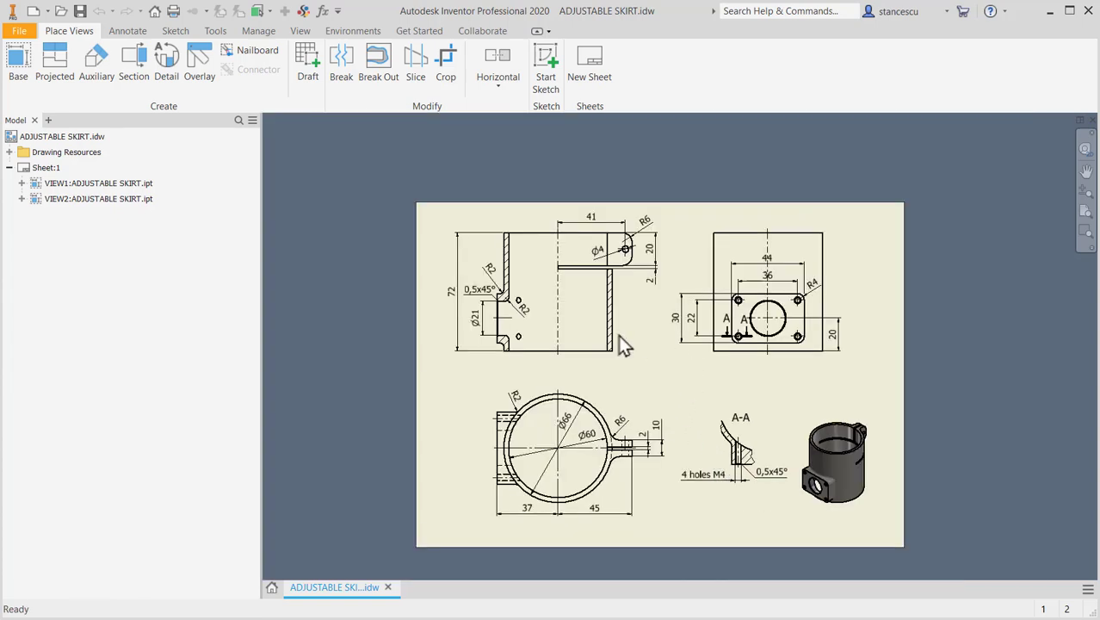
key(Home)
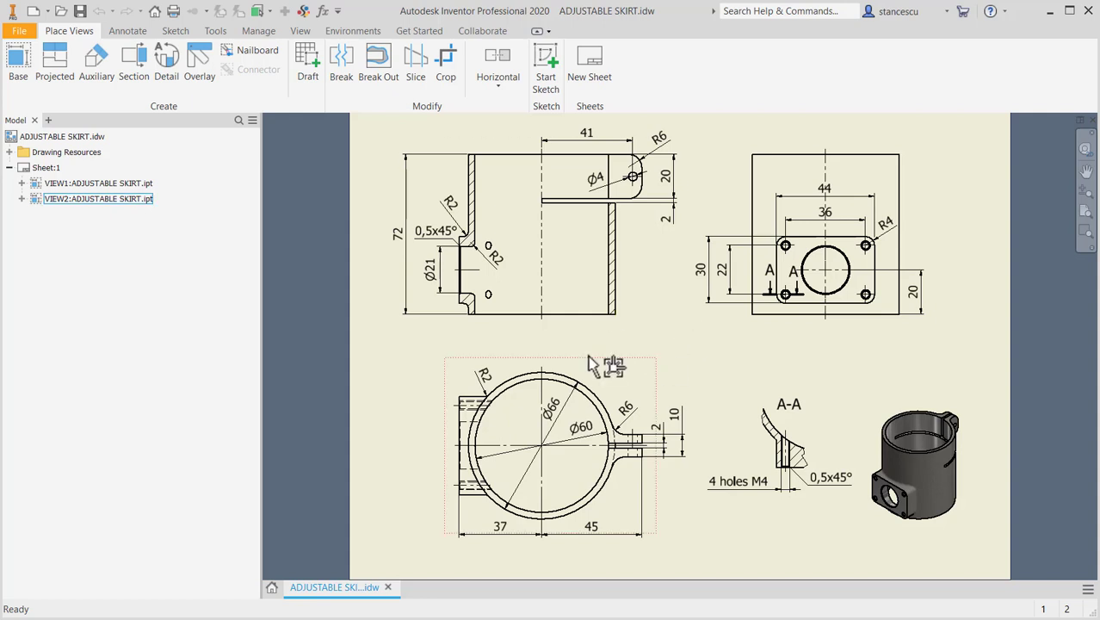
click(34, 12)
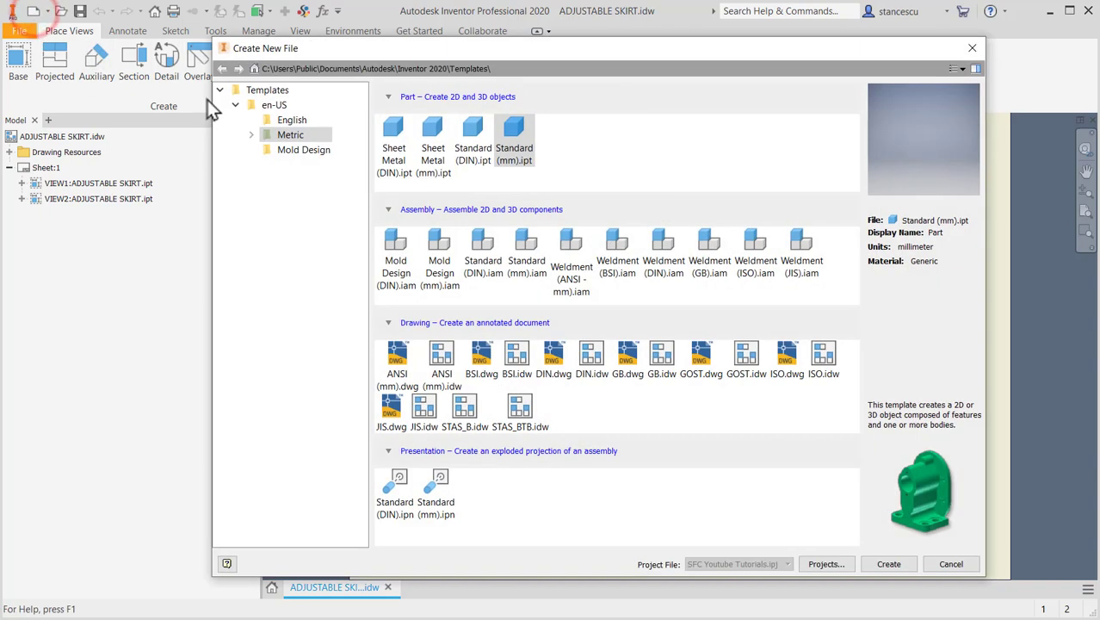
double_click(513, 129)
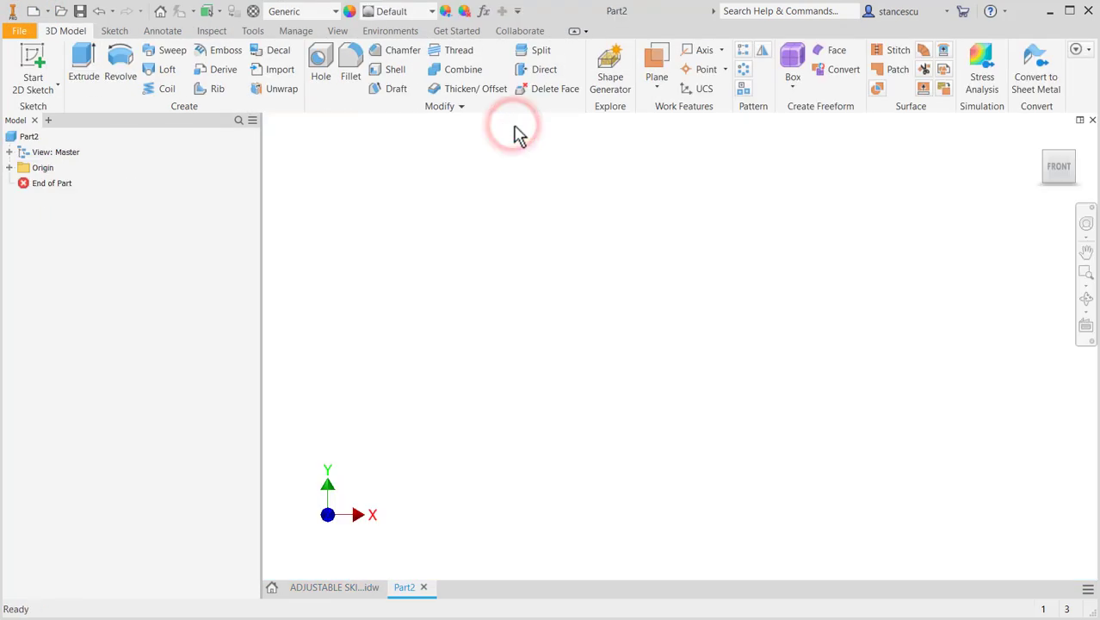
- Start a 2D sketch on the horizontal XZ origin plane
click(35, 67)
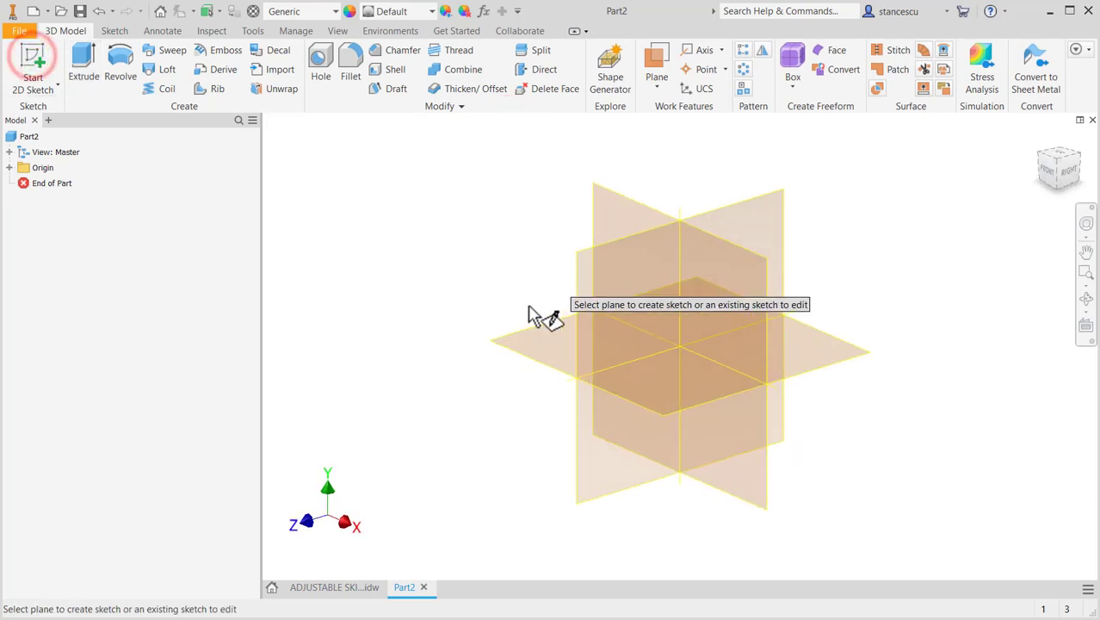
click(539, 355)
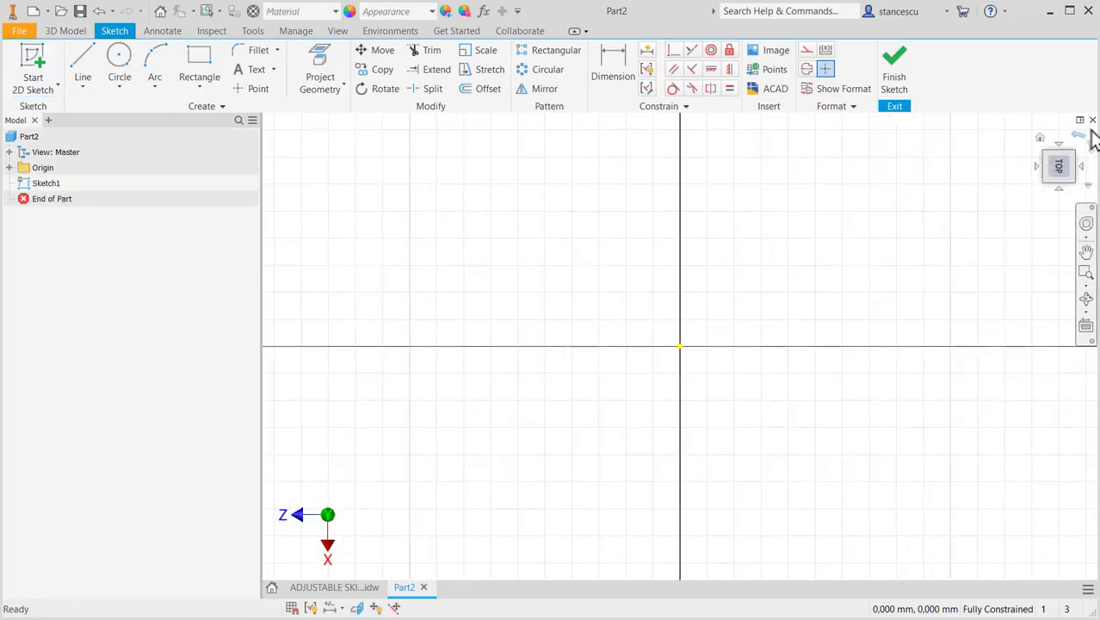
click(1079, 139)
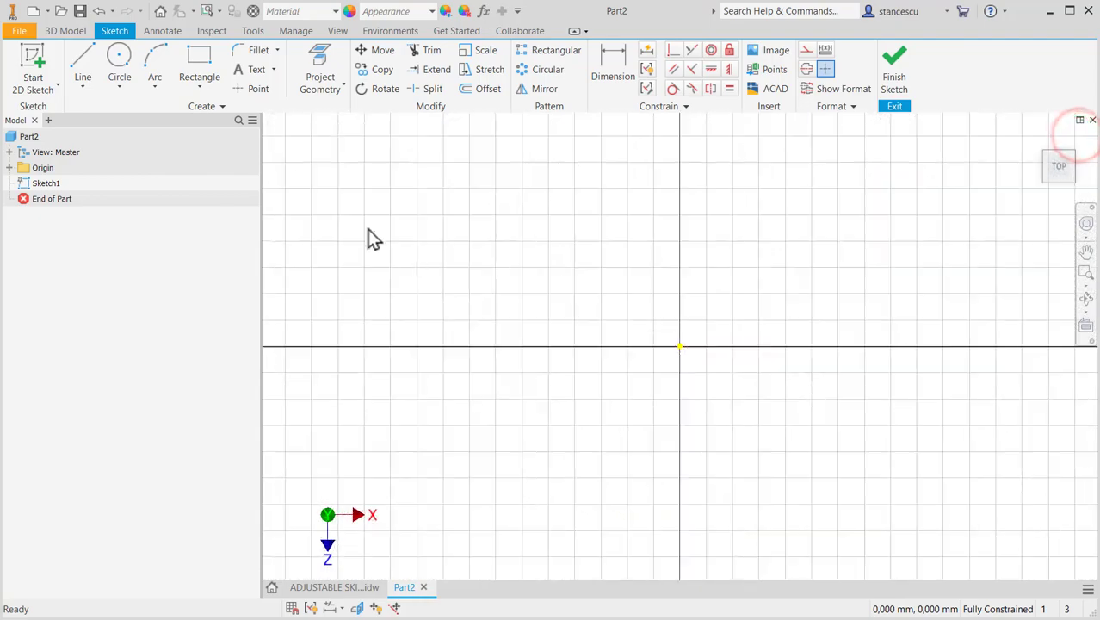
- Sketch two concentric circles of 66 mm and 60 mm diameter centred on the origin, and finish the sketch
click(334, 587)
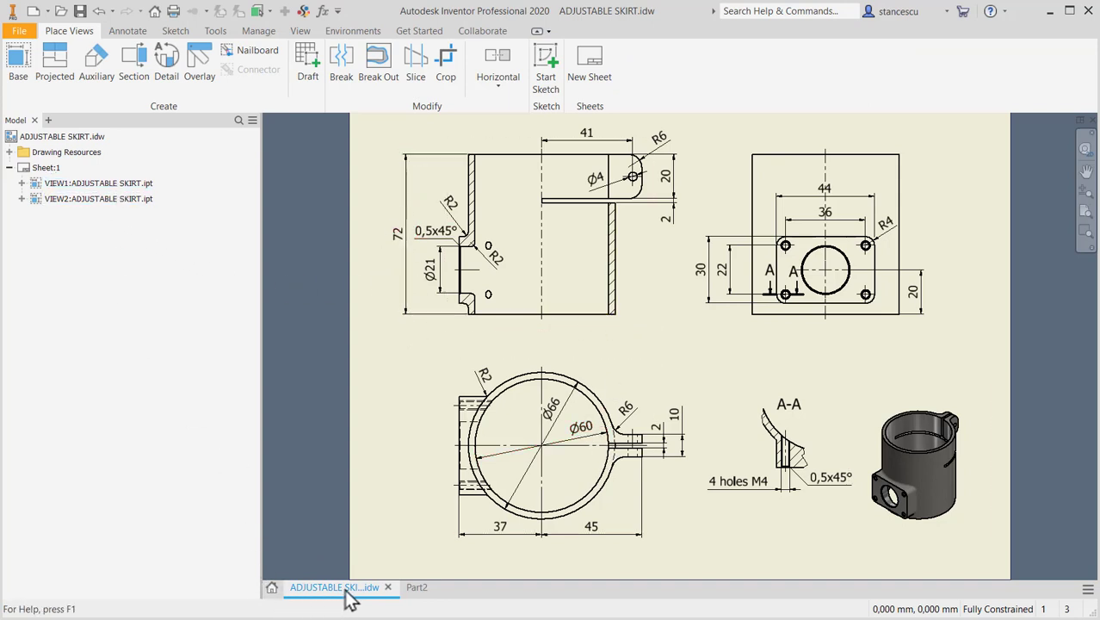
click(417, 588)
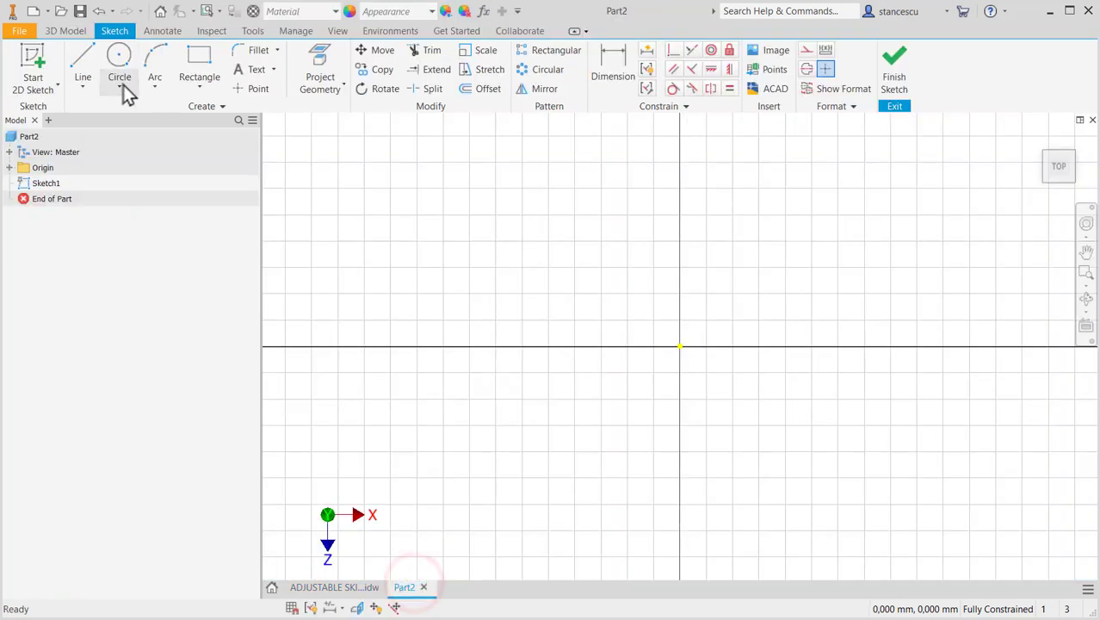
click(121, 62)
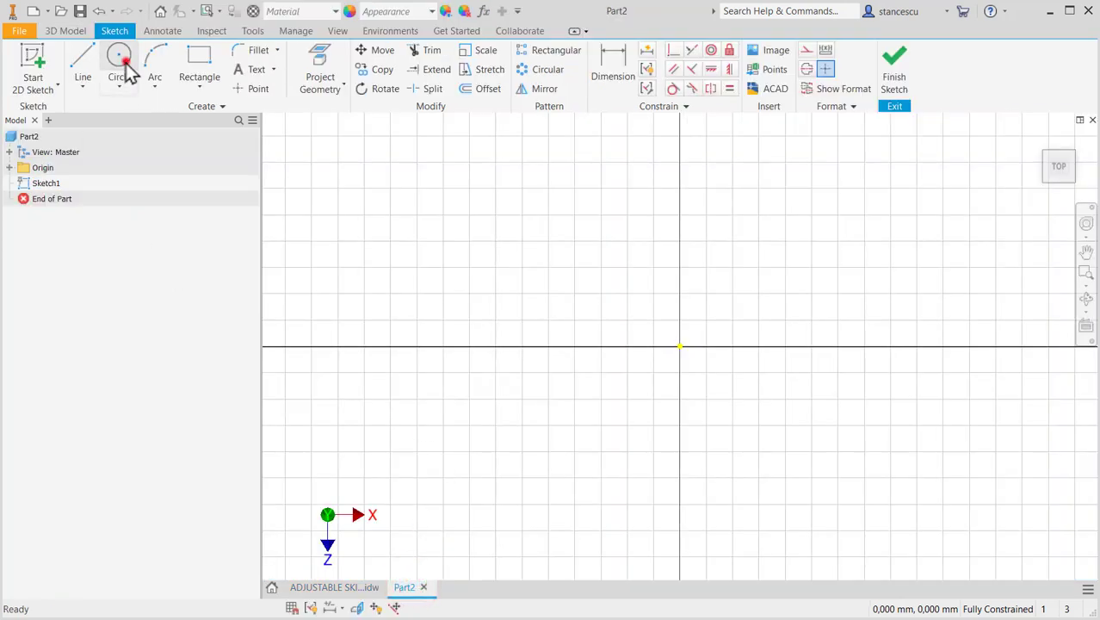
click(680, 346)
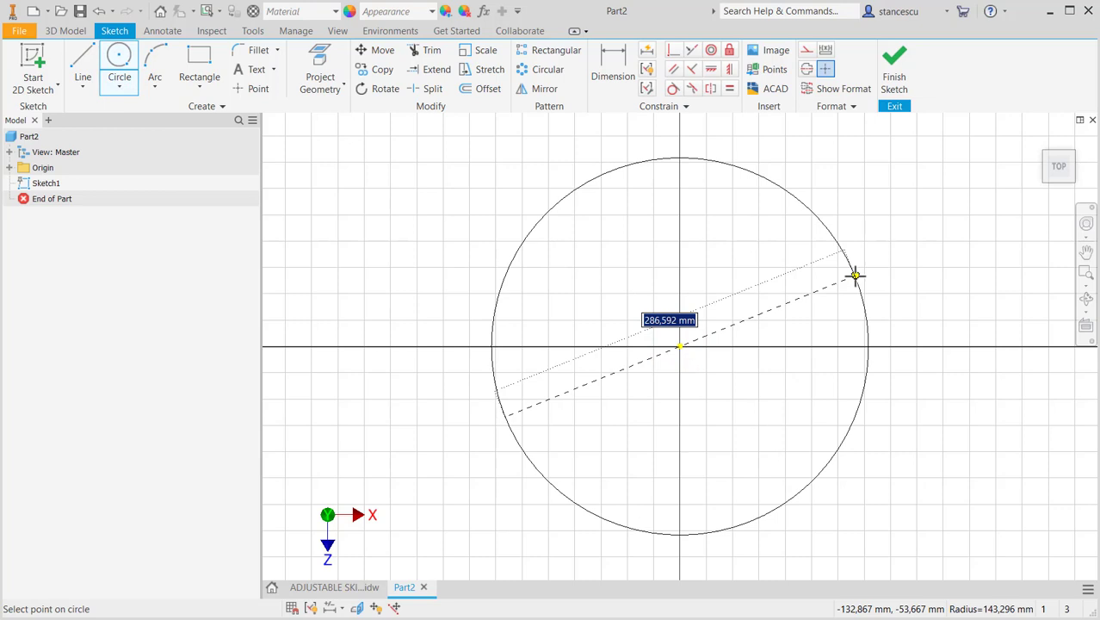
text(66)
key(Return)
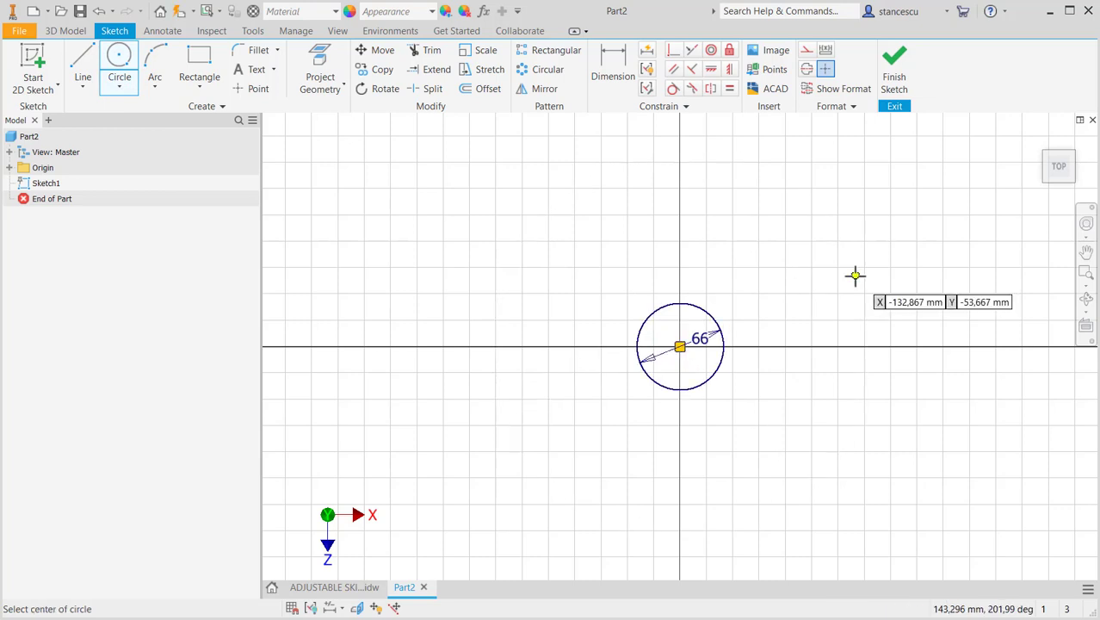
click(680, 346)
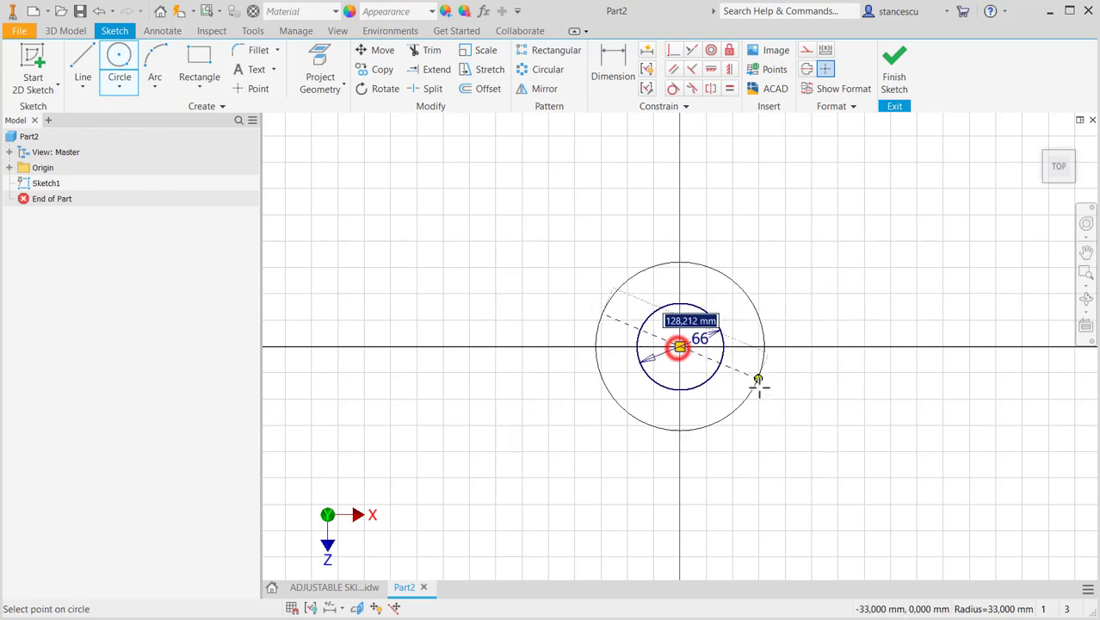
text(6)
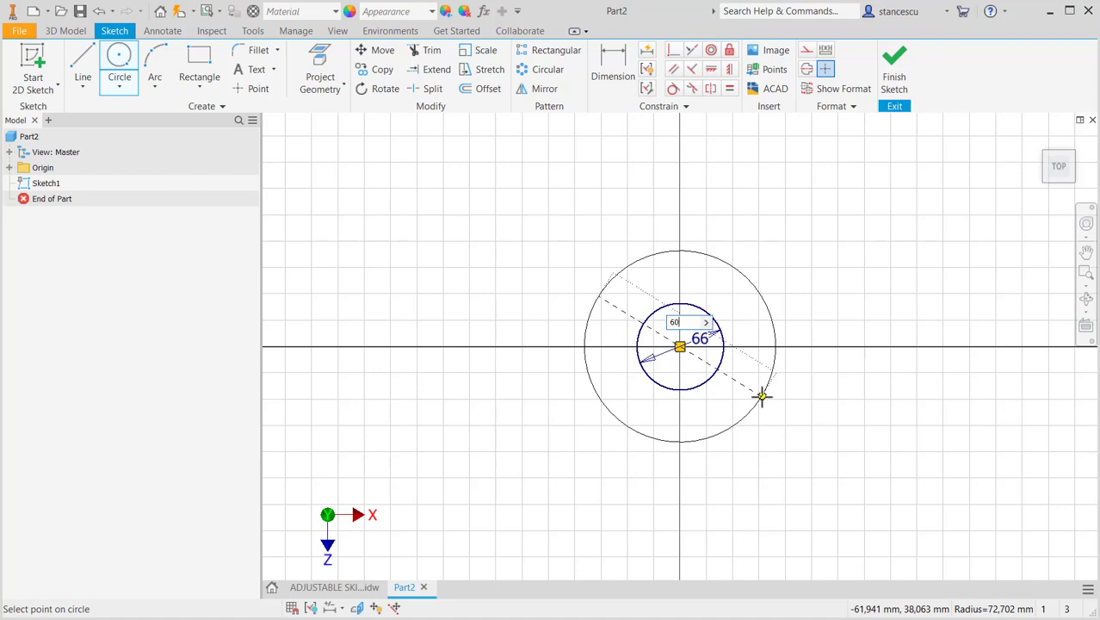
text(0)
key(Return)
click(894, 69)
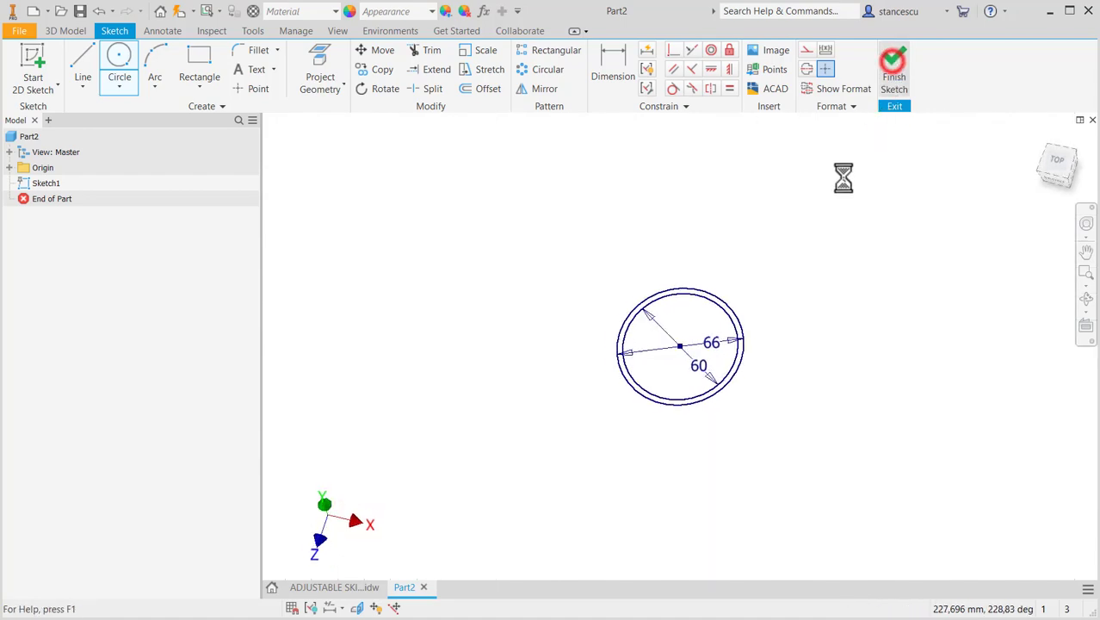
- Extrude the ring profile between the two circles 72 mm upward to form the tube
key(F6)
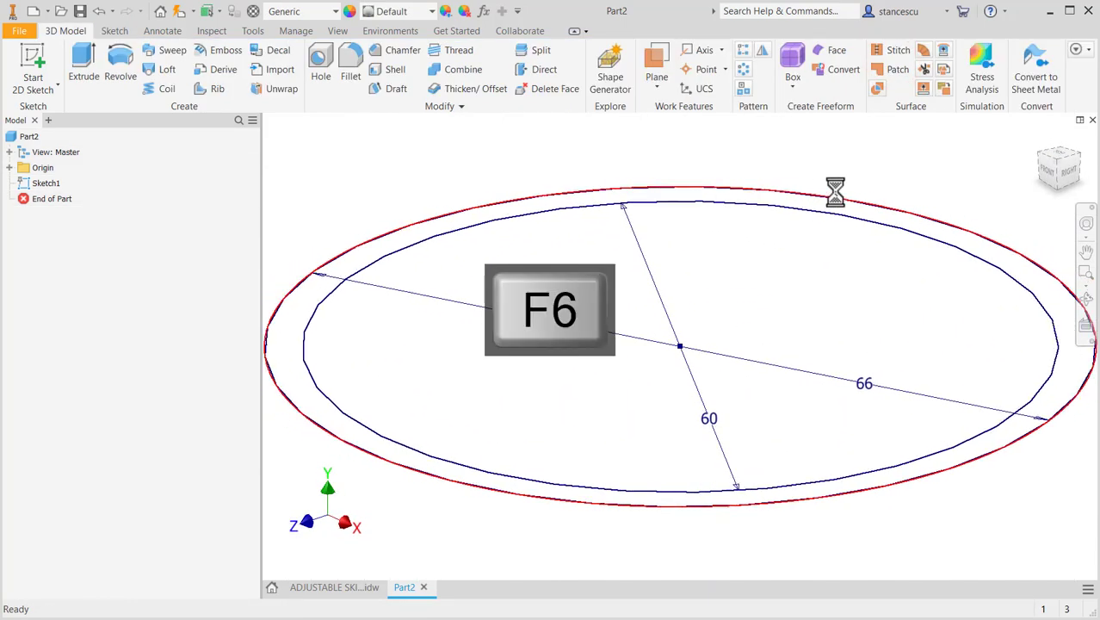
click(83, 62)
click(745, 222)
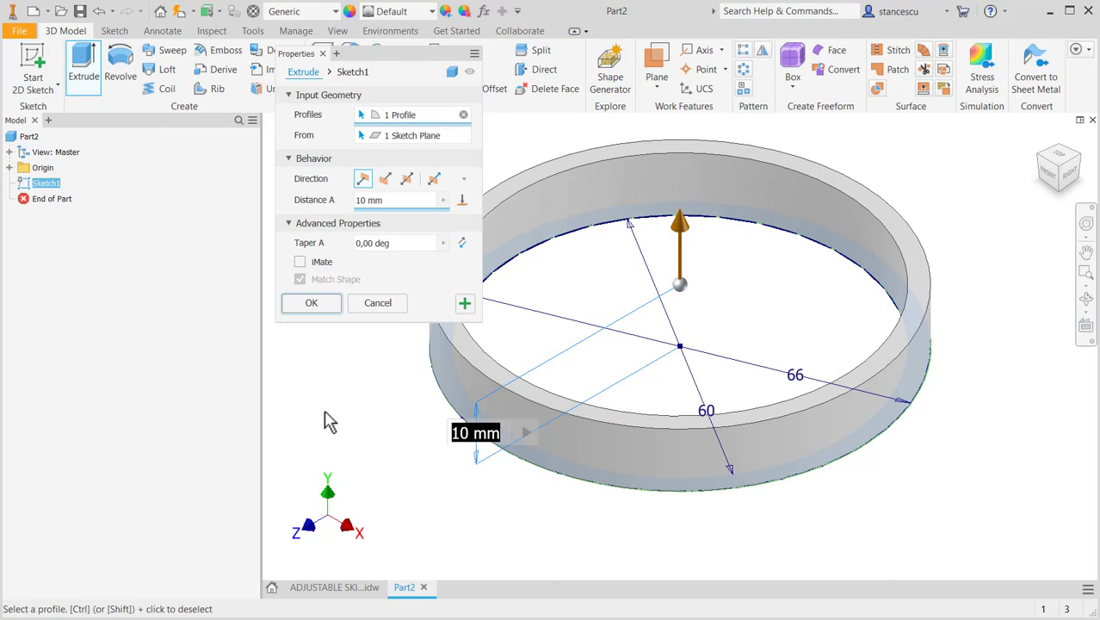
text(72)
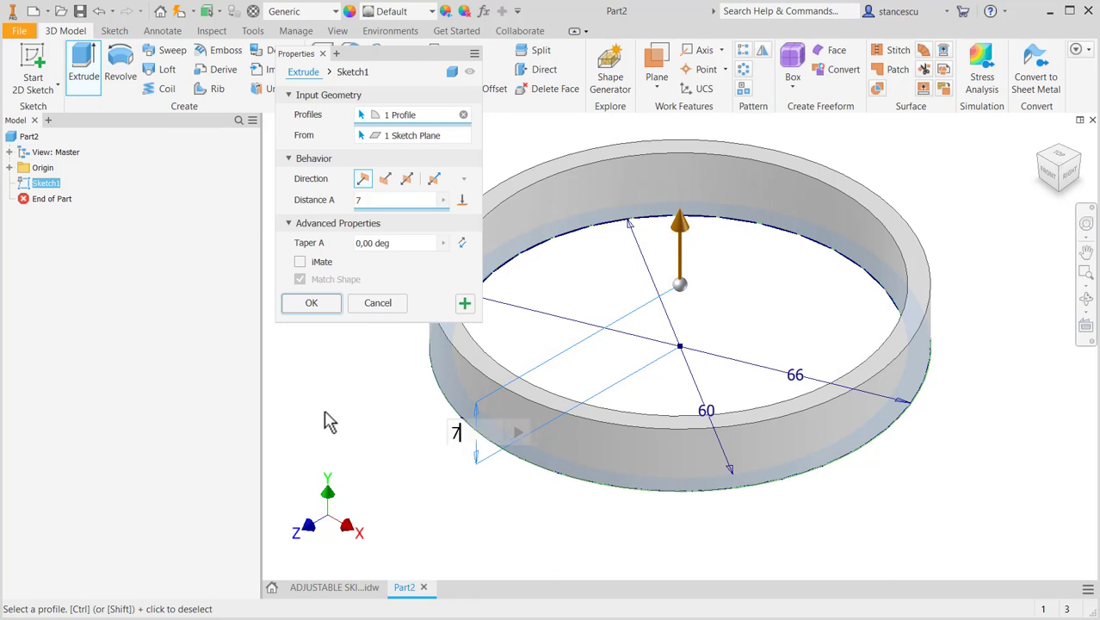
click(311, 302)
key(F6)
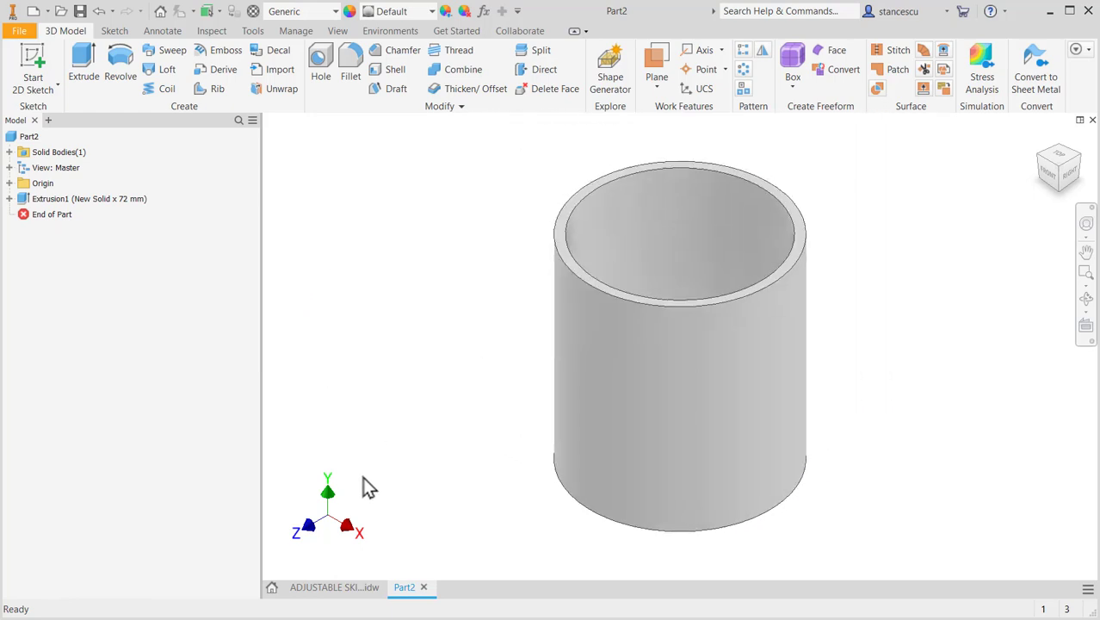
- Check the flange in the ADJUSTABLE SKIRT drawing, and start a sketch on the part's XY plane with the graphics sliced
click(353, 587)
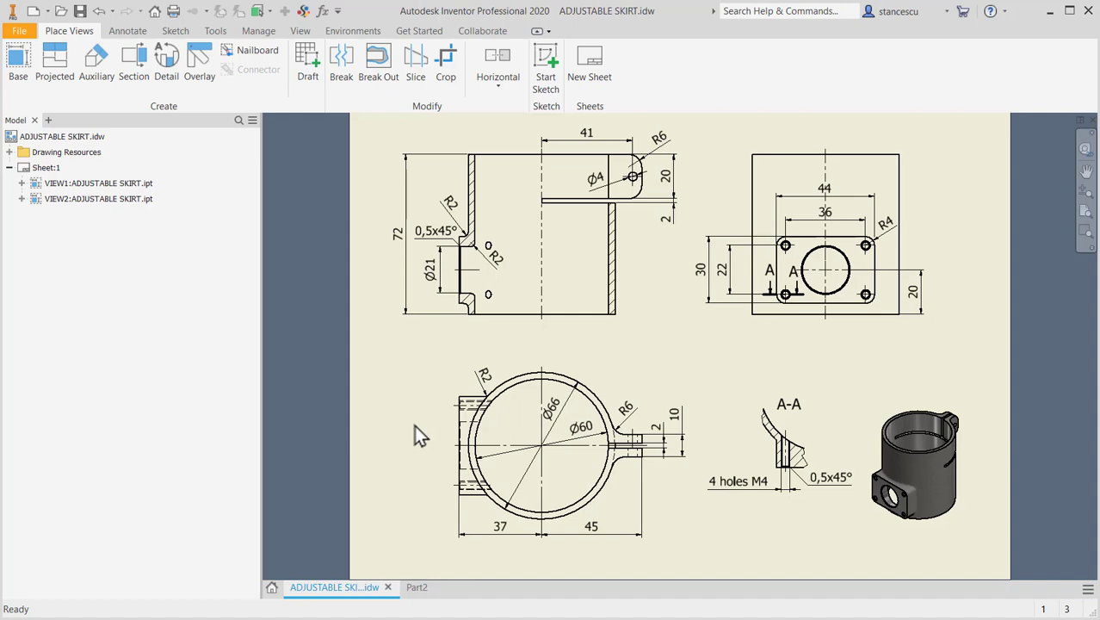
click(461, 506)
click(542, 448)
click(415, 587)
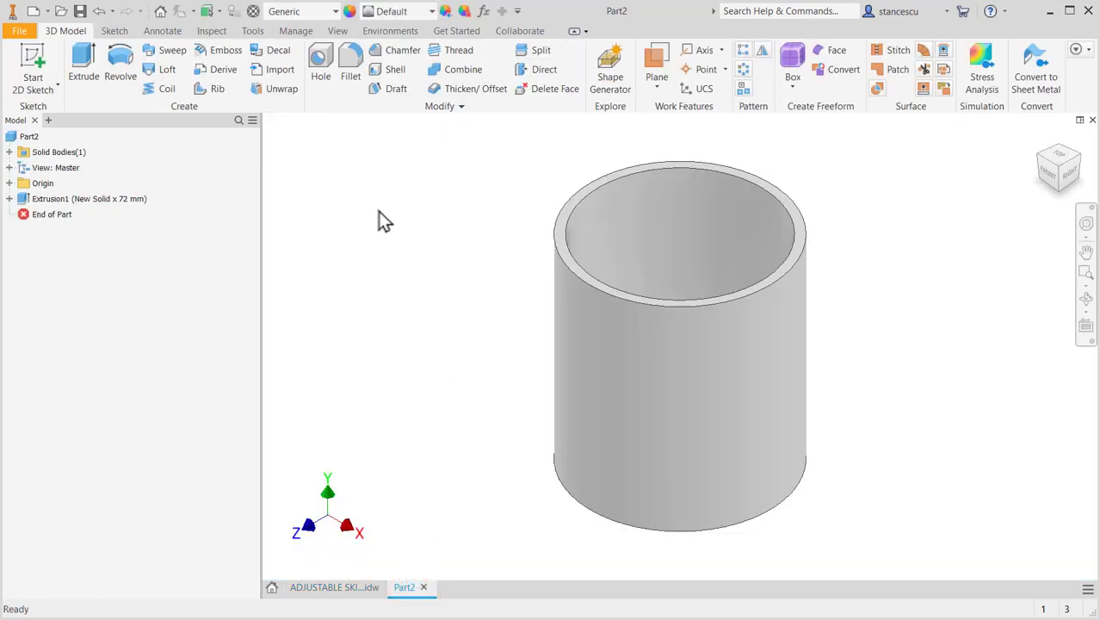
click(9, 183)
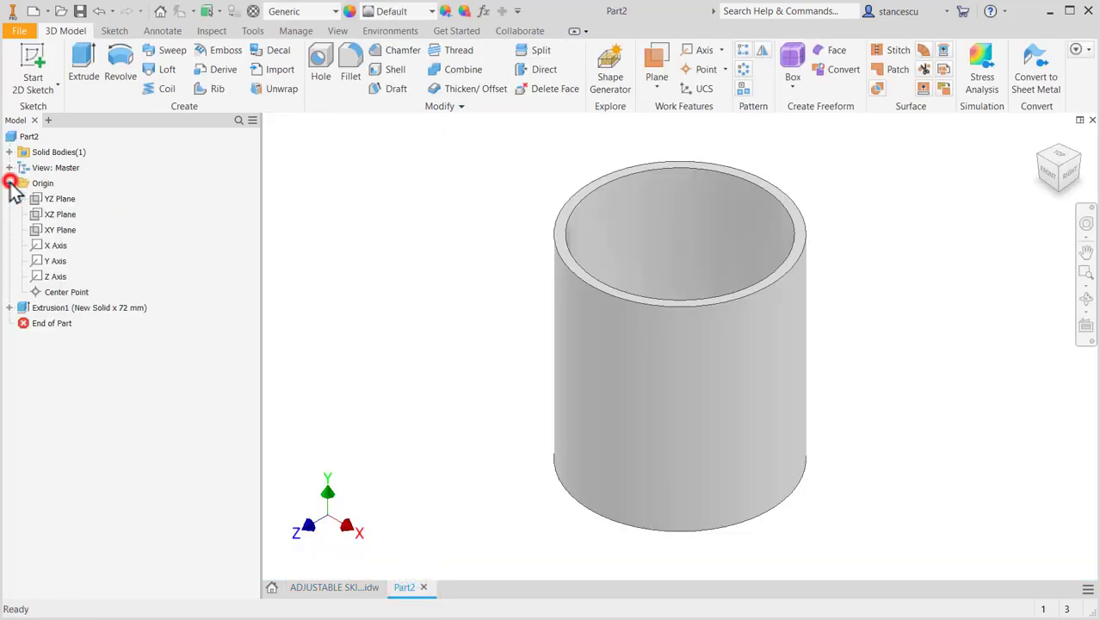
click(60, 233)
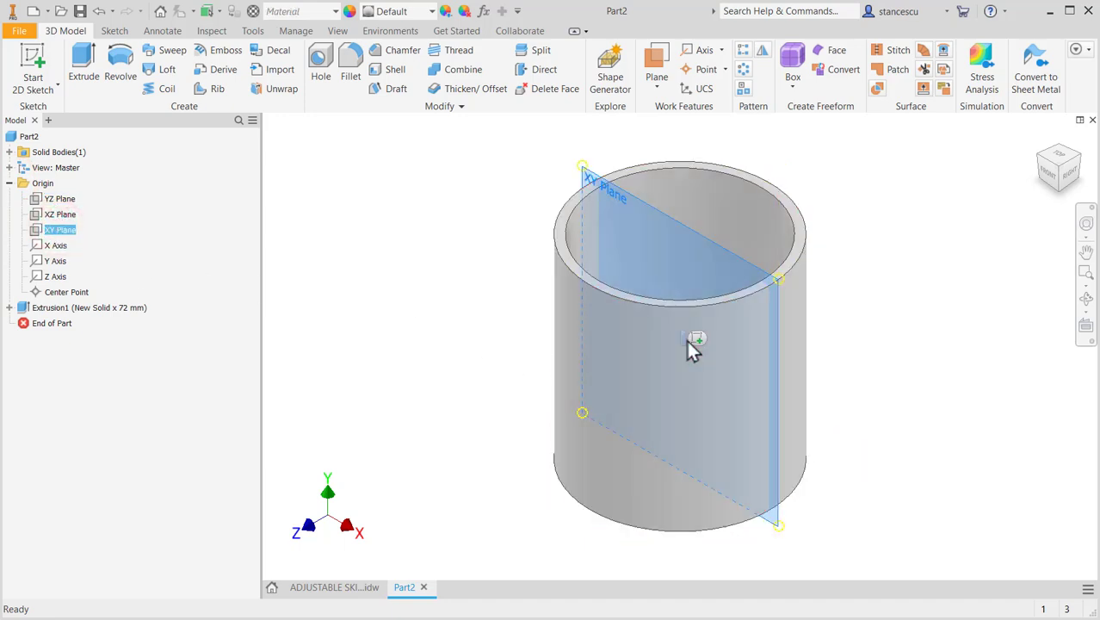
click(698, 338)
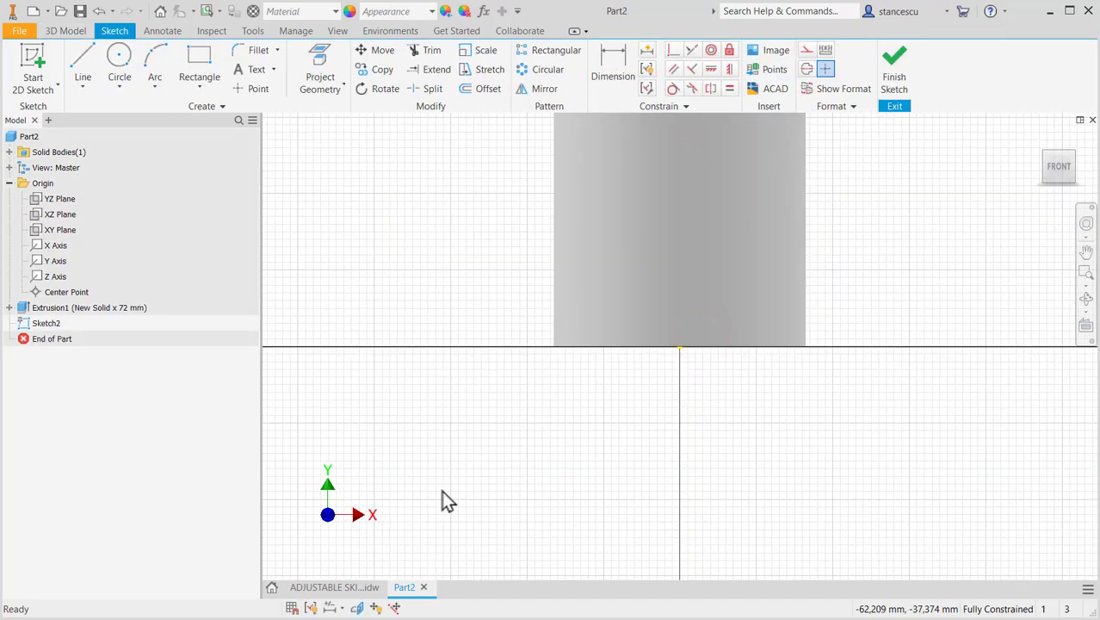
key(F7)
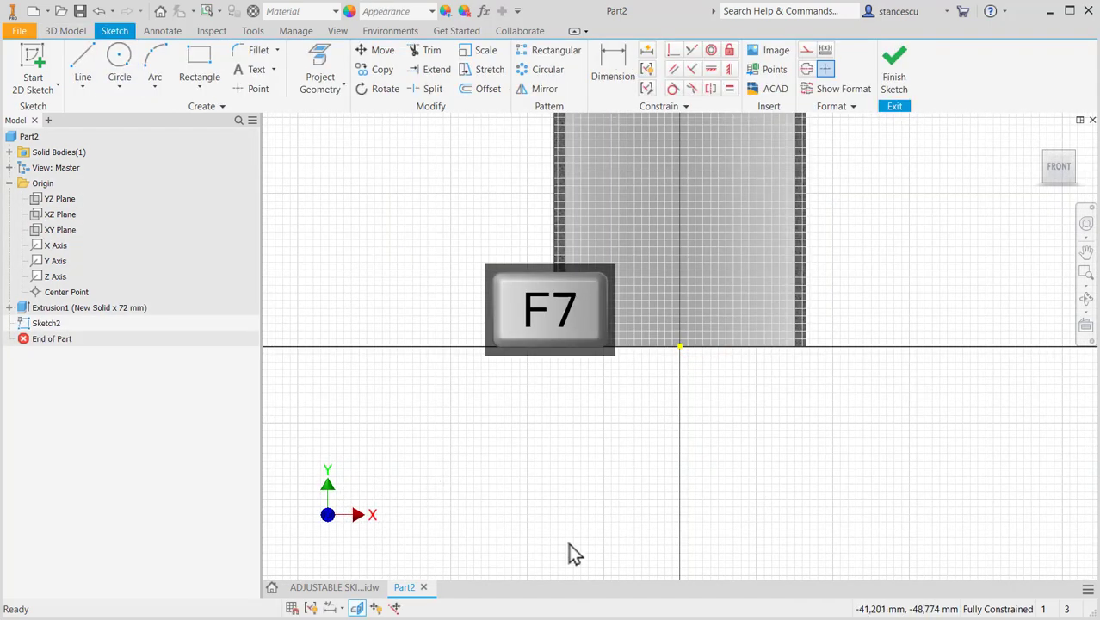
- Check the flange dimensions in the ADJUSTABLE SKIRT drawing, and sketch a 44 by 30 mm centre-based rectangle over the tube in Part2
click(348, 588)
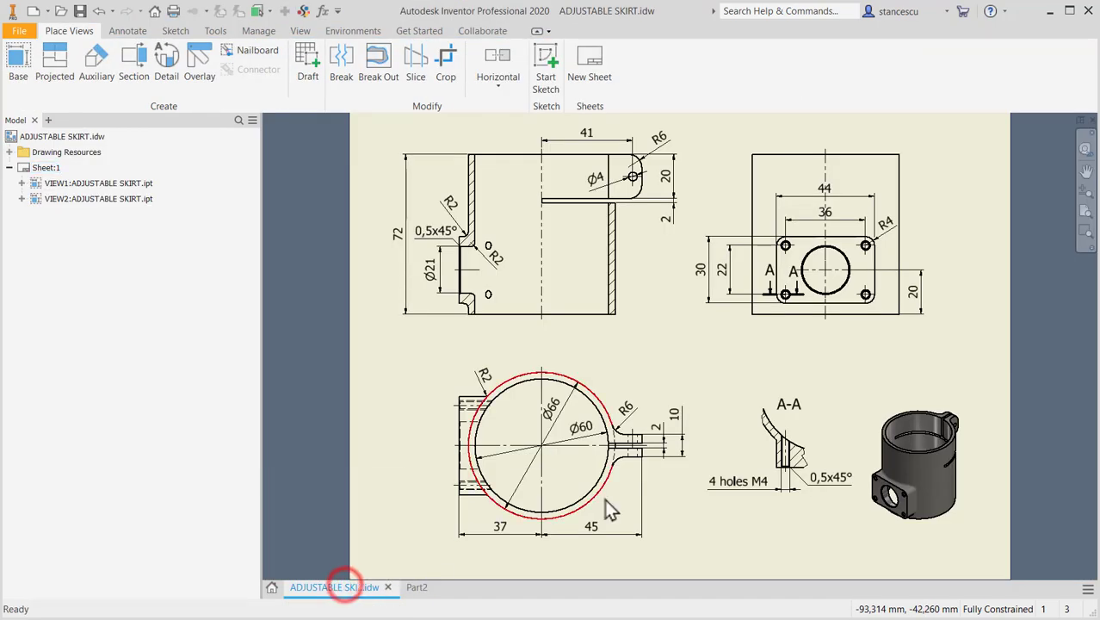
scroll(816, 313, up, 5)
middle_drag(825, 307, 832, 431)
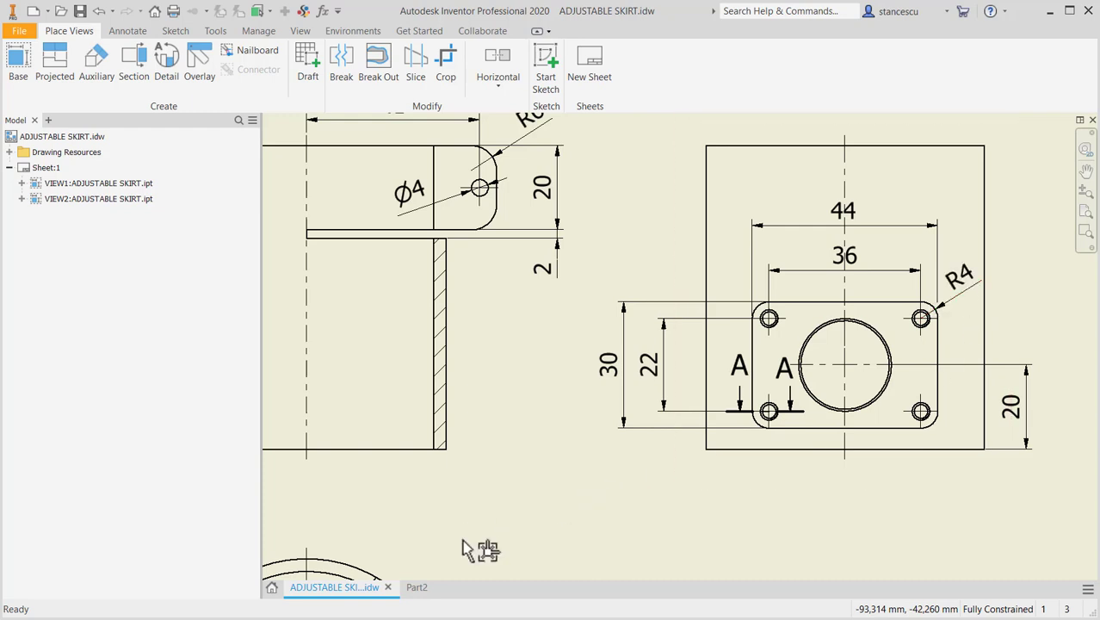
click(416, 590)
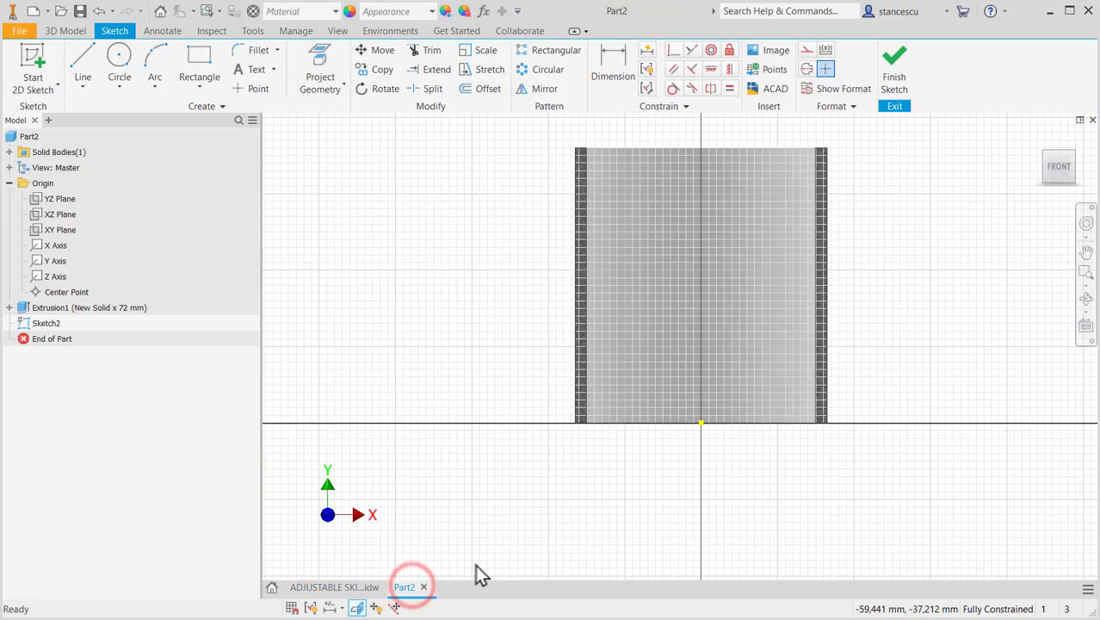
click(199, 87)
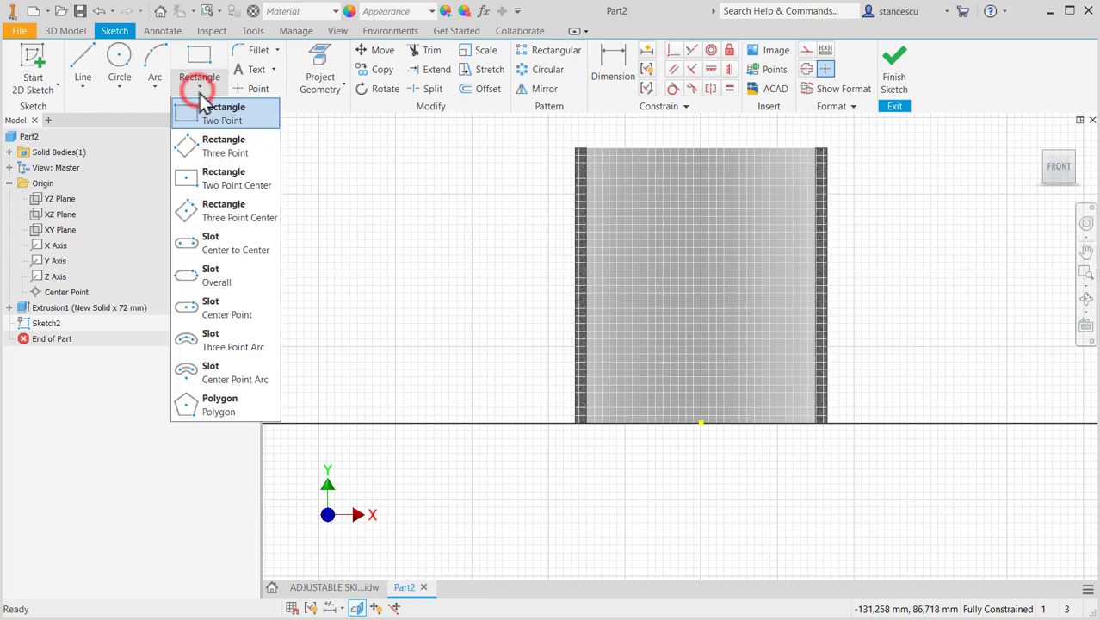
click(230, 184)
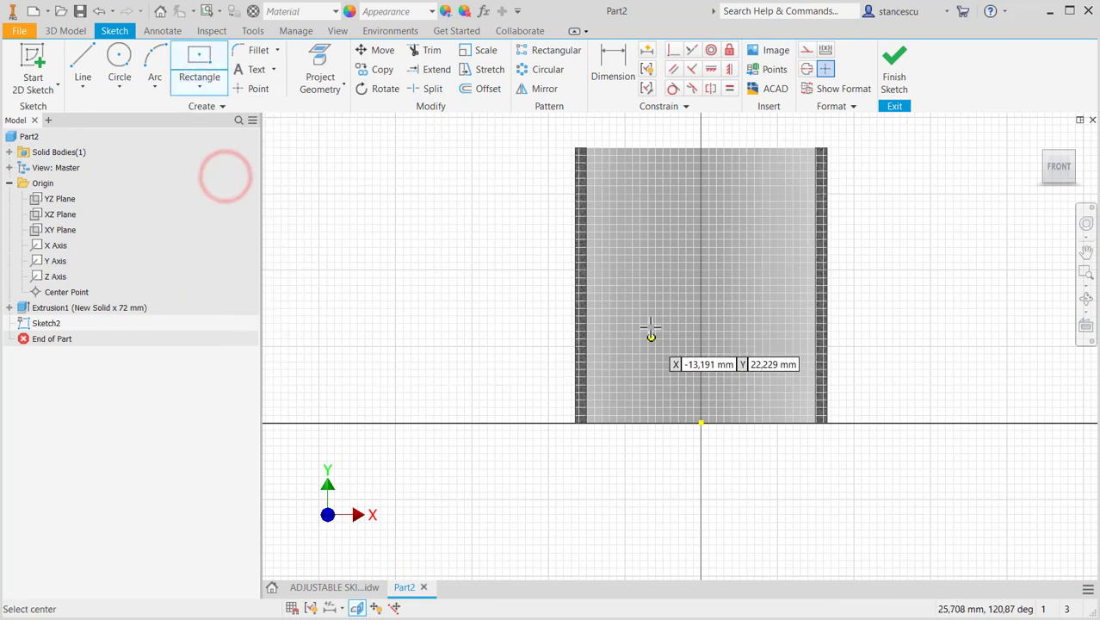
click(634, 285)
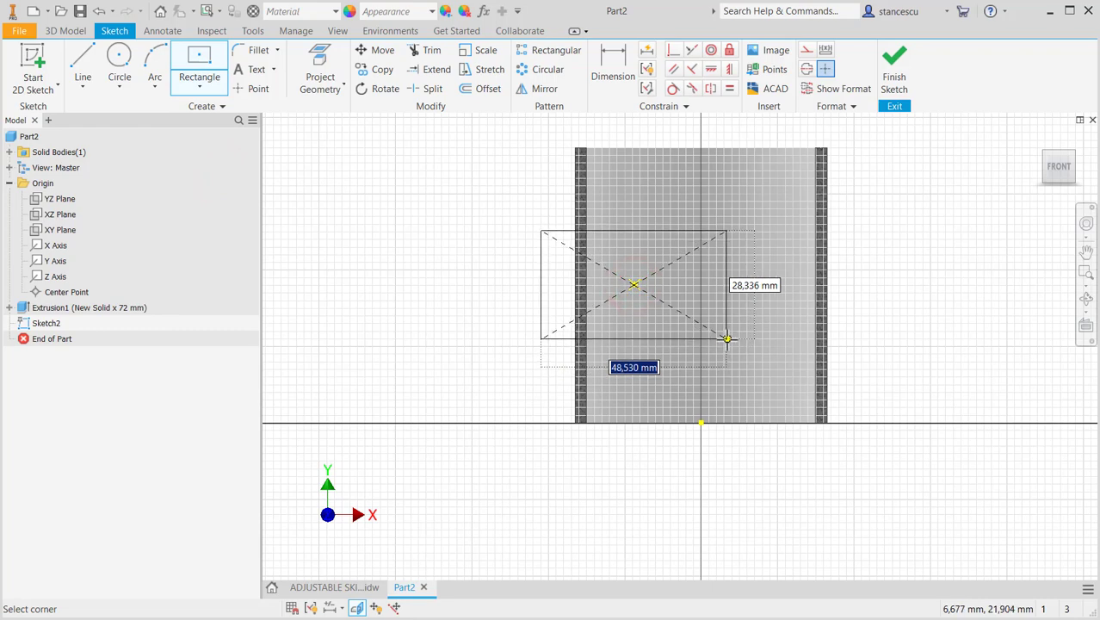
text(44)
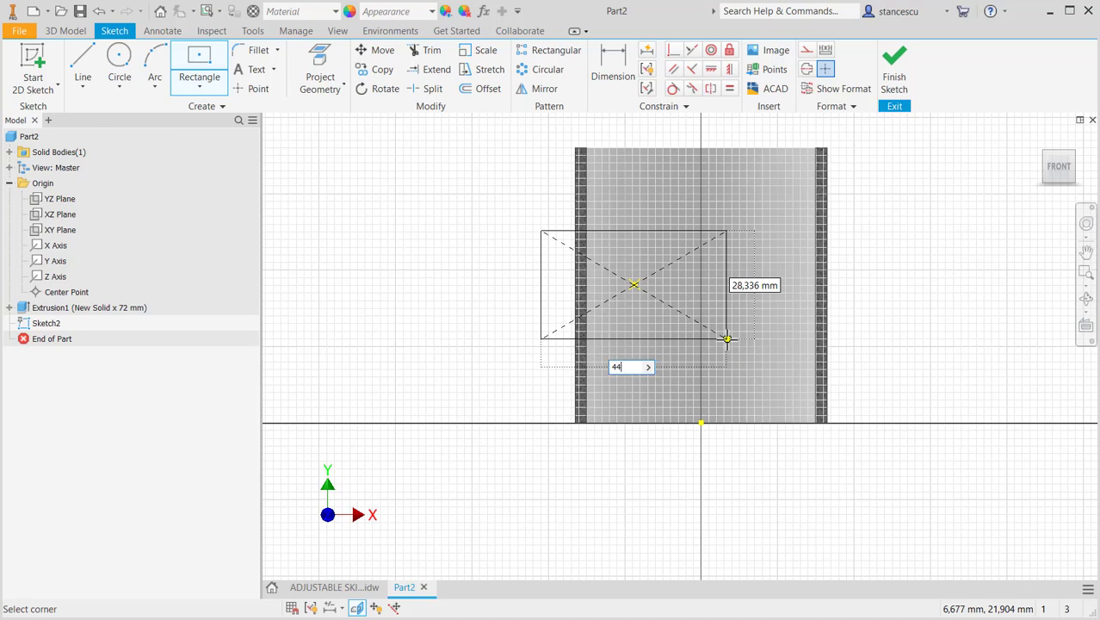
key(Tab)
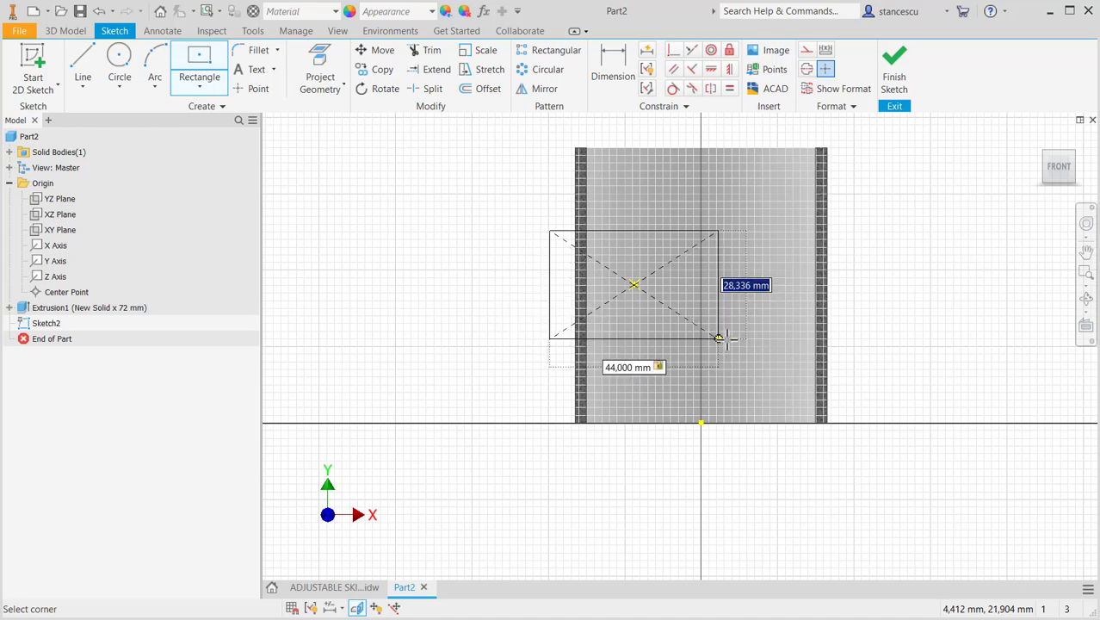
text(3)
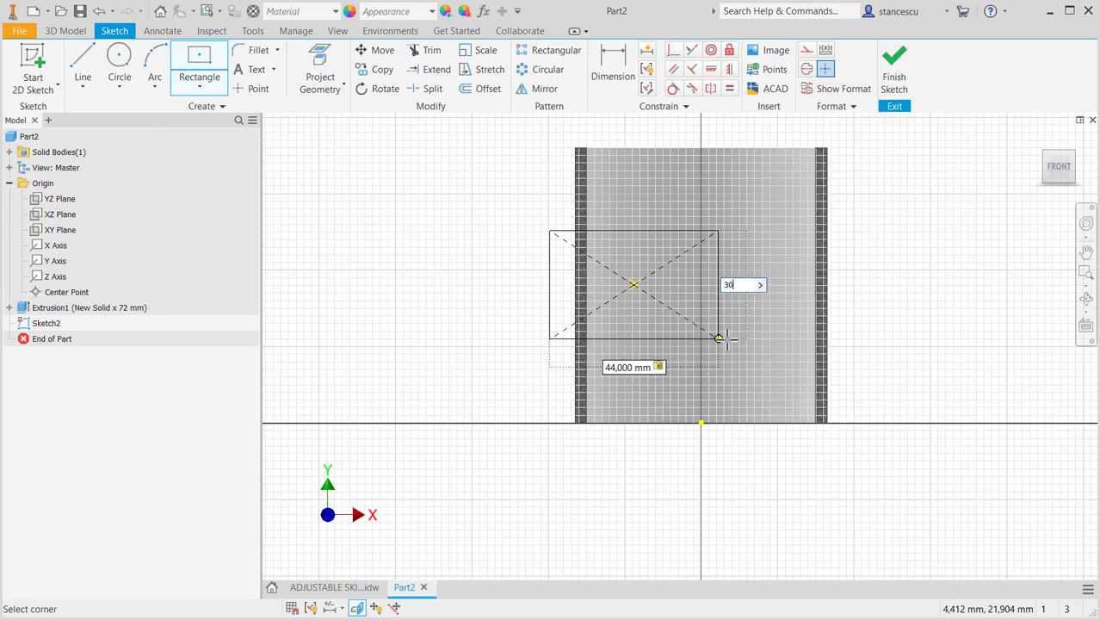
text(0)
key(Return)
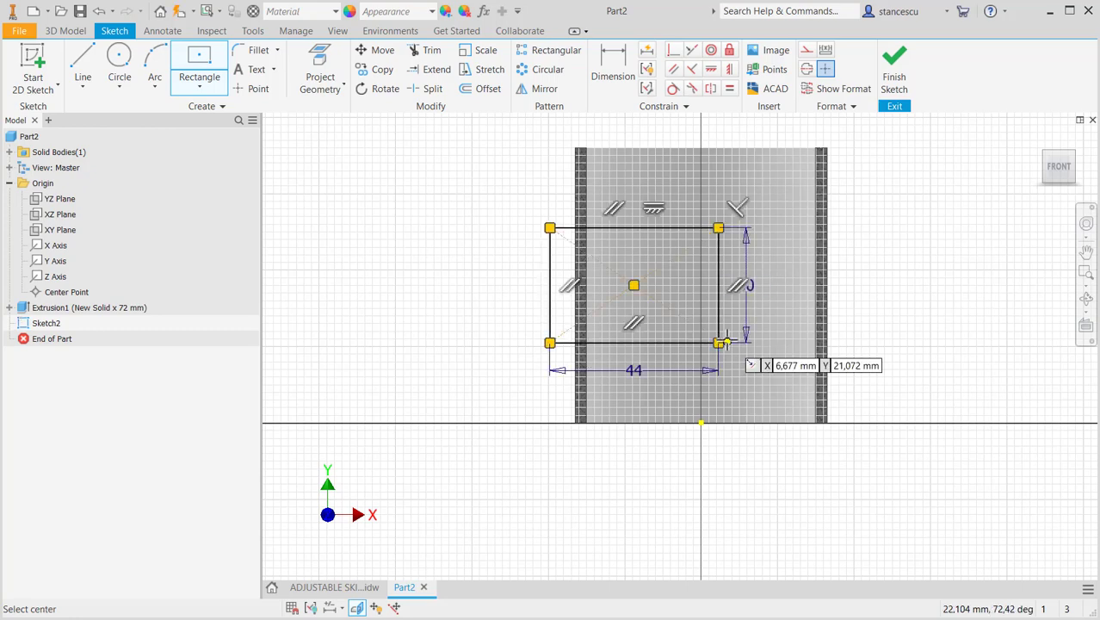
- Constrain the rectangle's centre point vertically in line with the origin
click(729, 68)
click(634, 284)
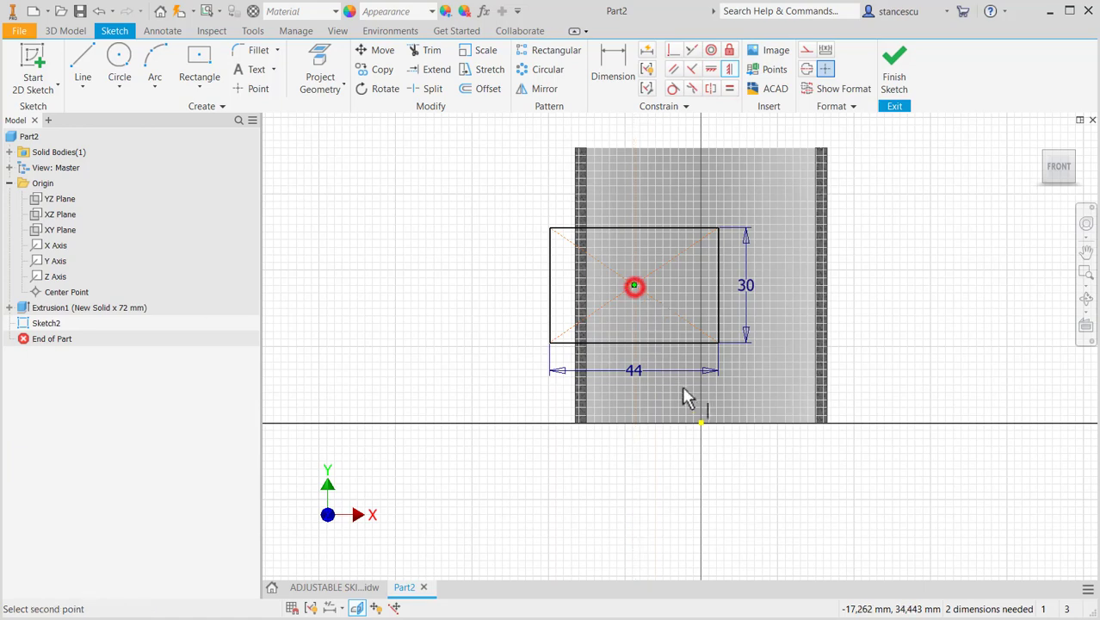
click(701, 423)
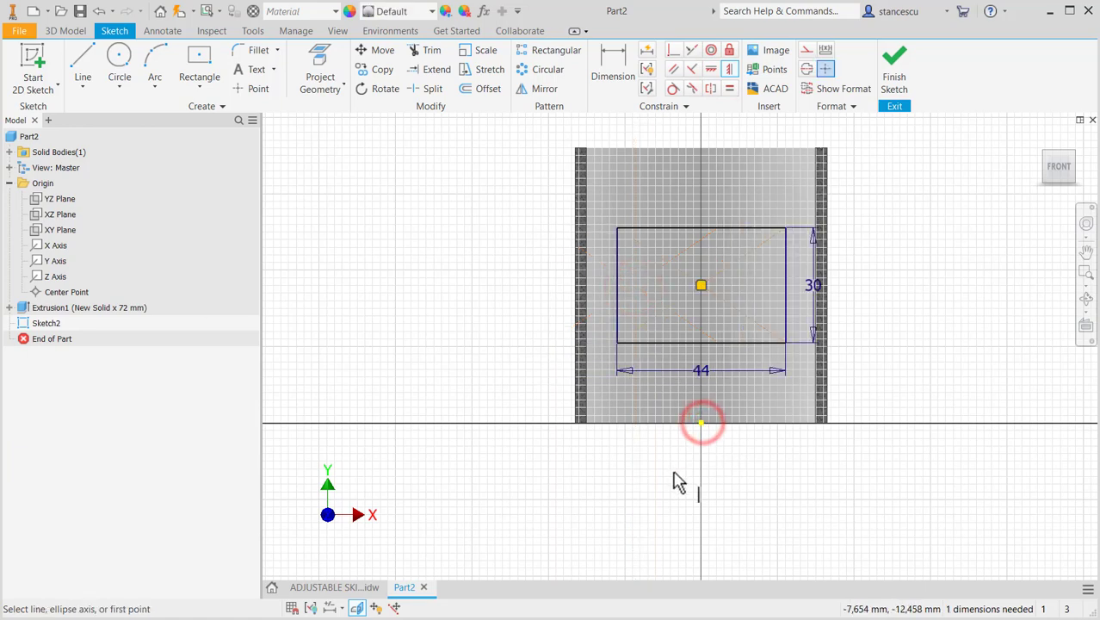
- Dimension the rectangle's centre 20 mm above the tube's bottom edge
click(600, 69)
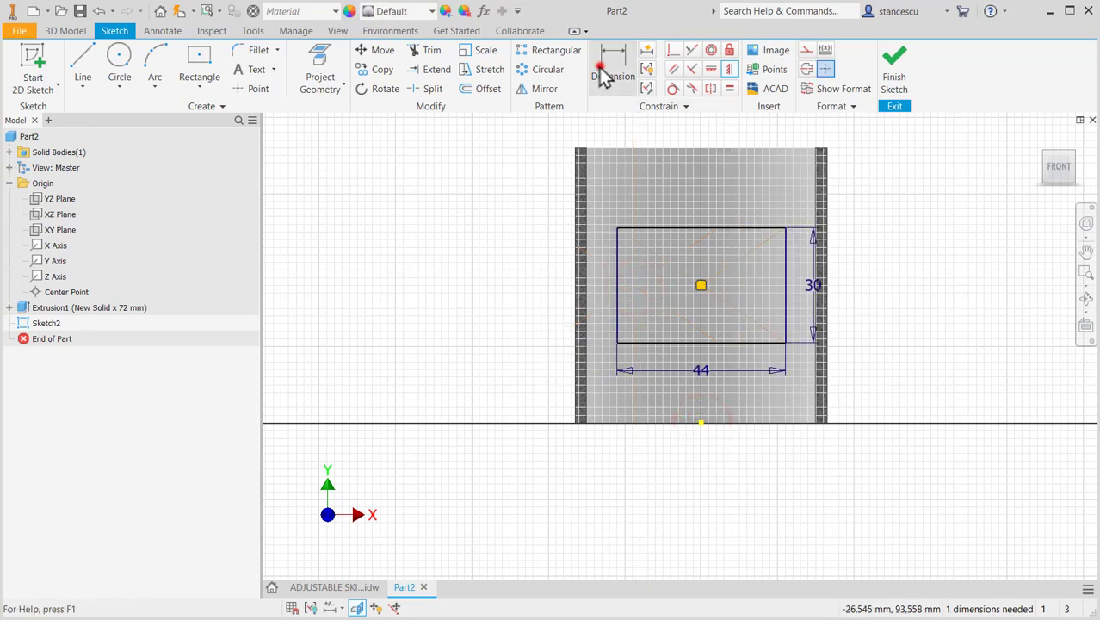
click(700, 285)
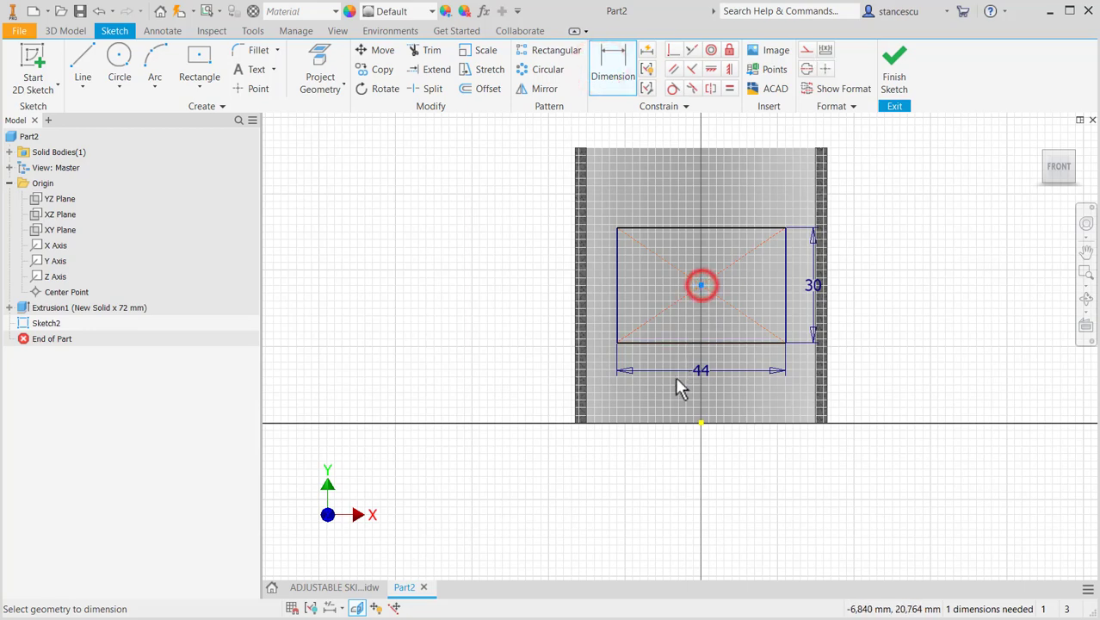
click(697, 424)
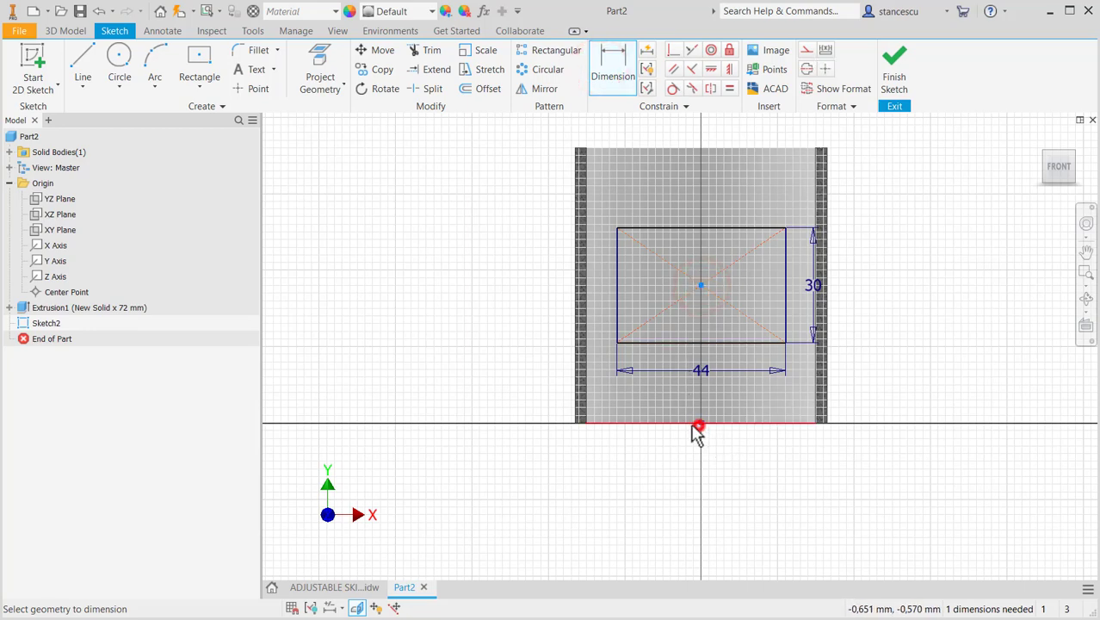
click(458, 347)
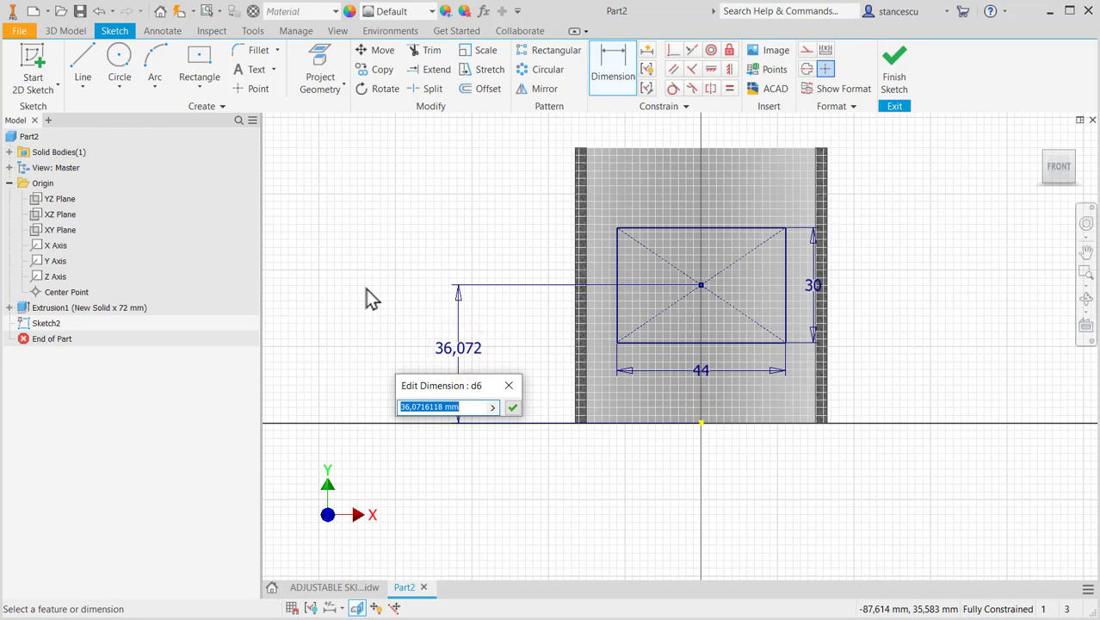
text(2)
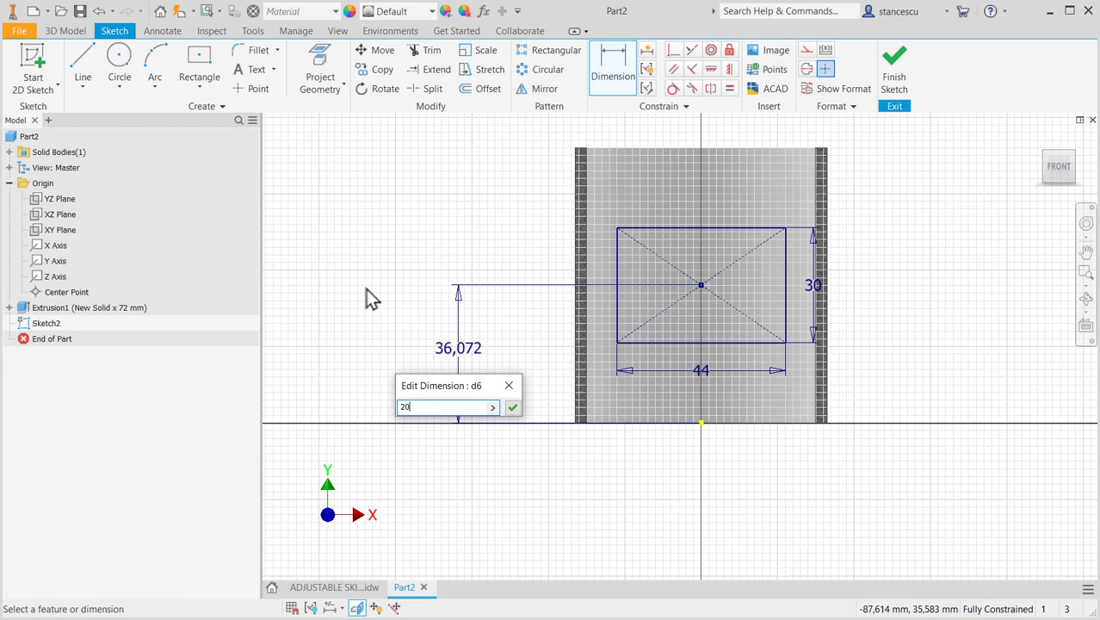
text(0)
key(Return)
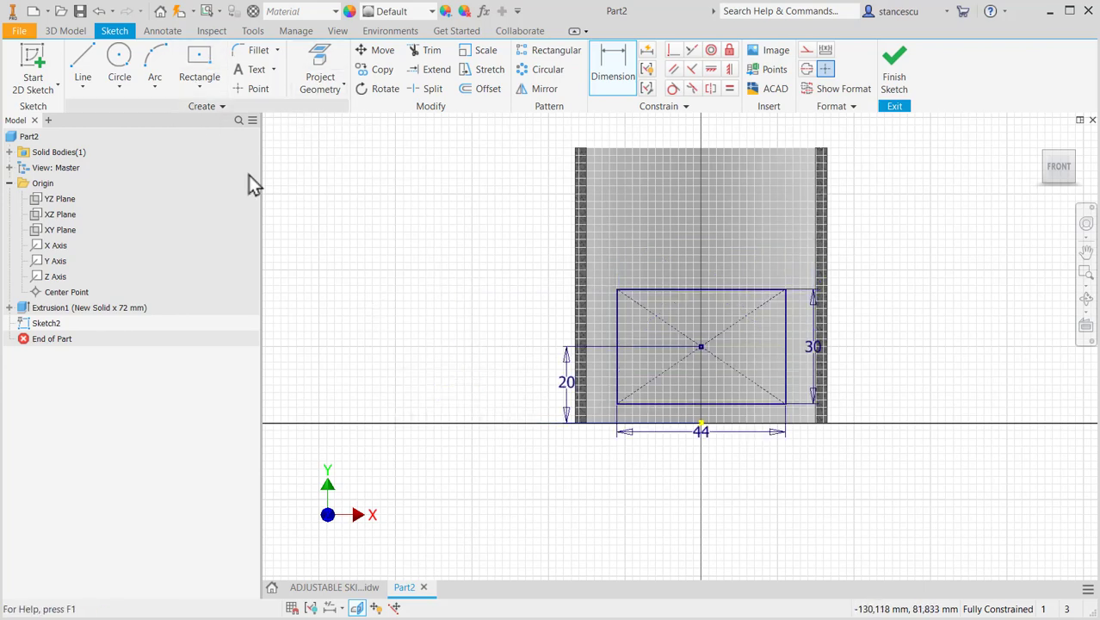
- Round all four corners of the rectangle with 4 mm sketch fillets, and finish the sketch
click(253, 50)
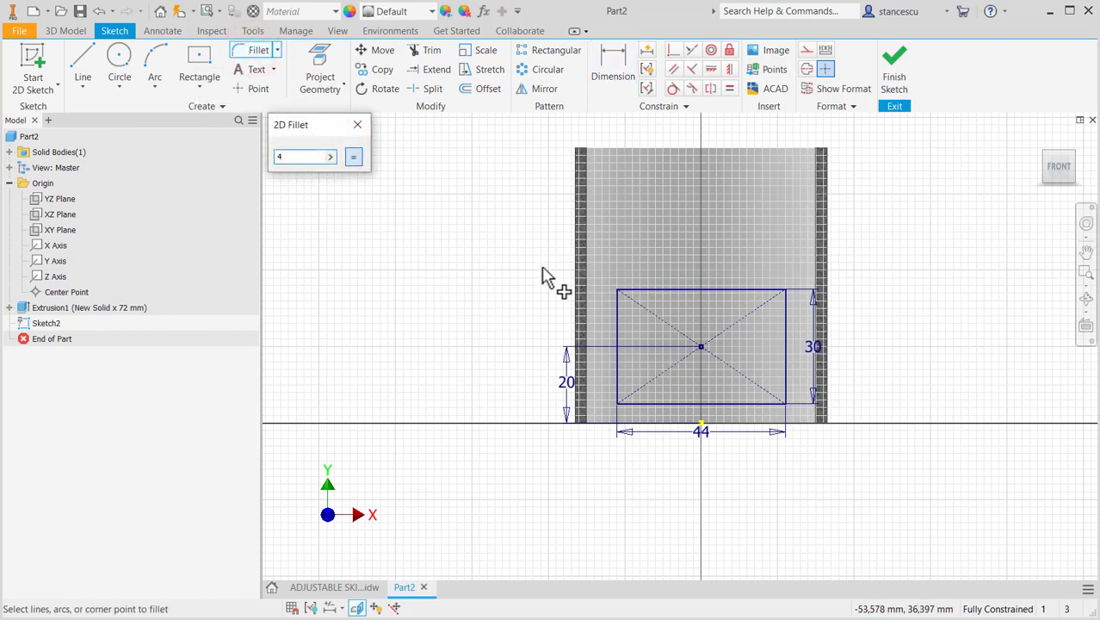
scroll(581, 297, up, 3)
click(649, 303)
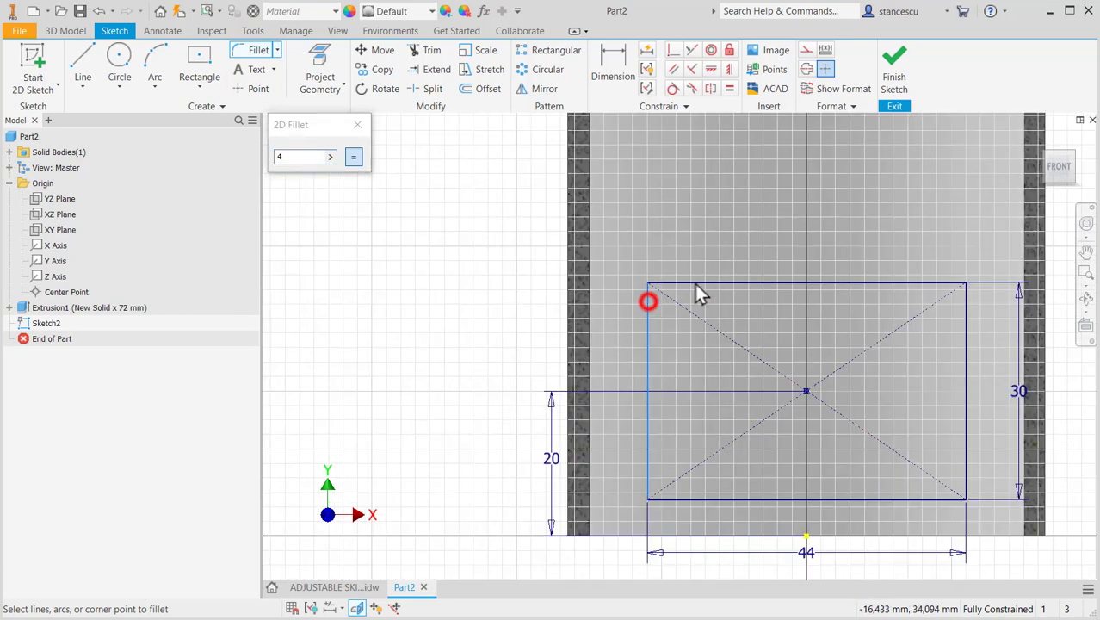
click(700, 281)
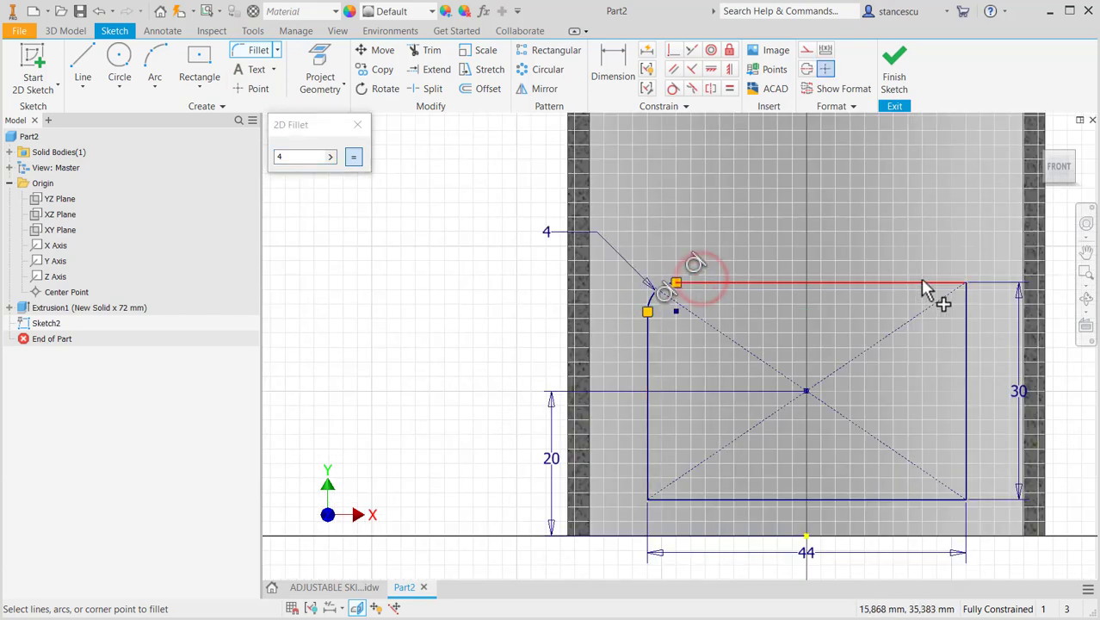
click(921, 283)
click(963, 344)
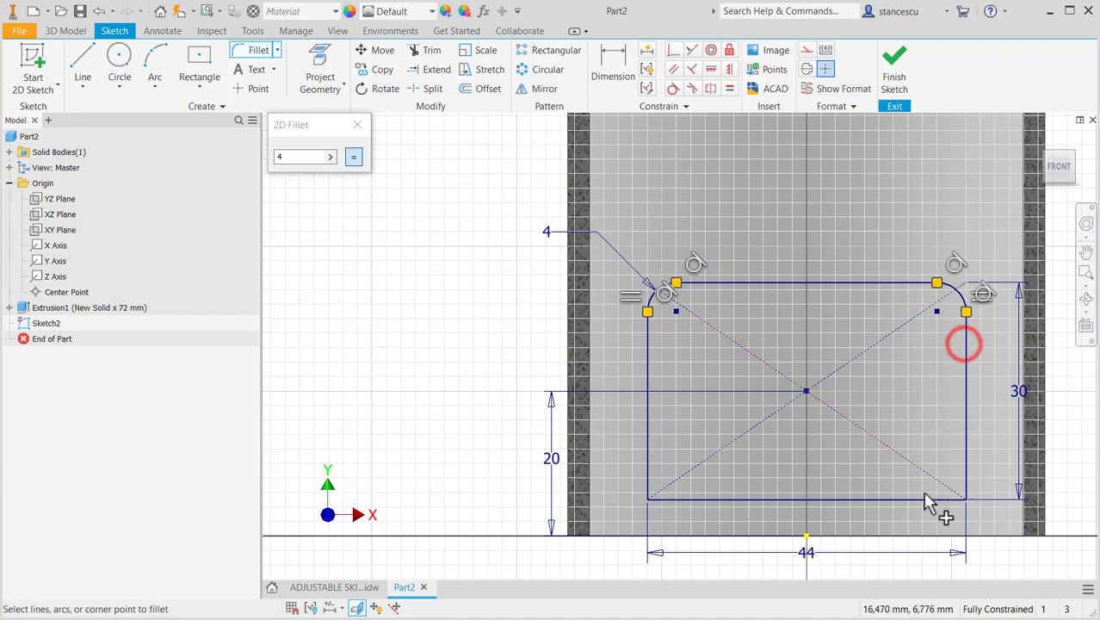
click(923, 499)
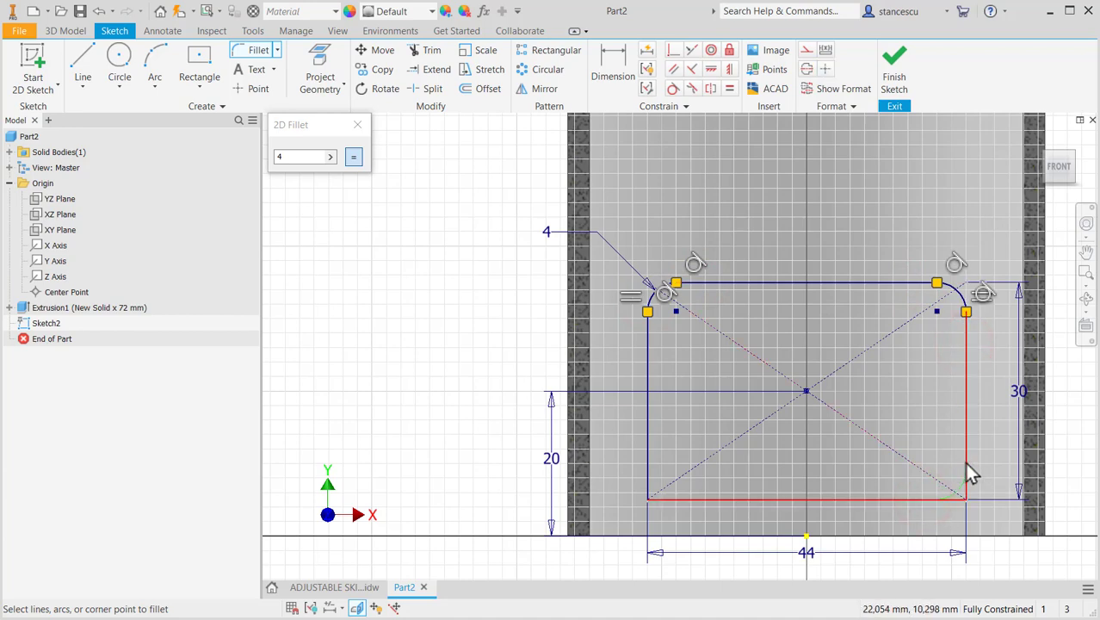
click(964, 462)
click(677, 499)
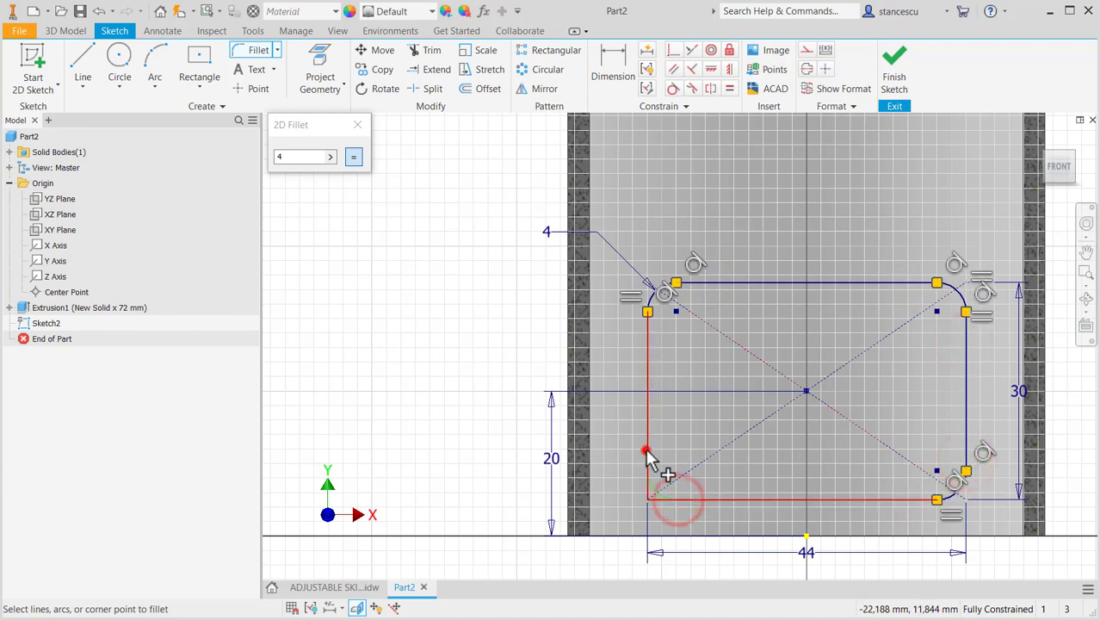
click(647, 449)
mouse_move(710, 411)
middle_down()
mouse_move(747, 317)
mouse_move(717, 292)
mouse_move(704, 333)
middle_up()
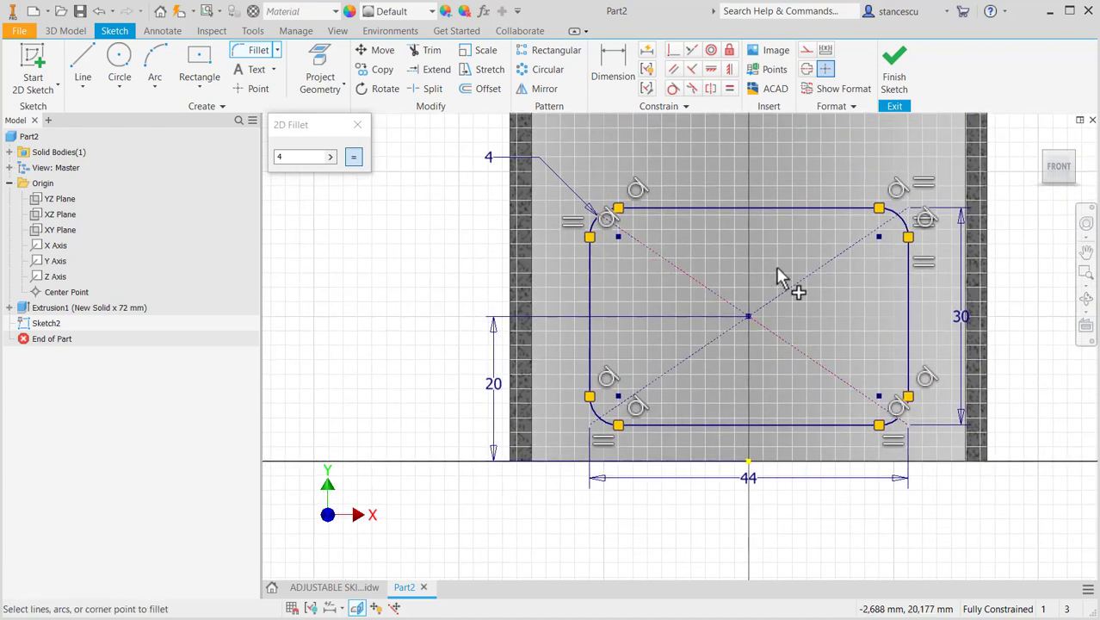
click(893, 76)
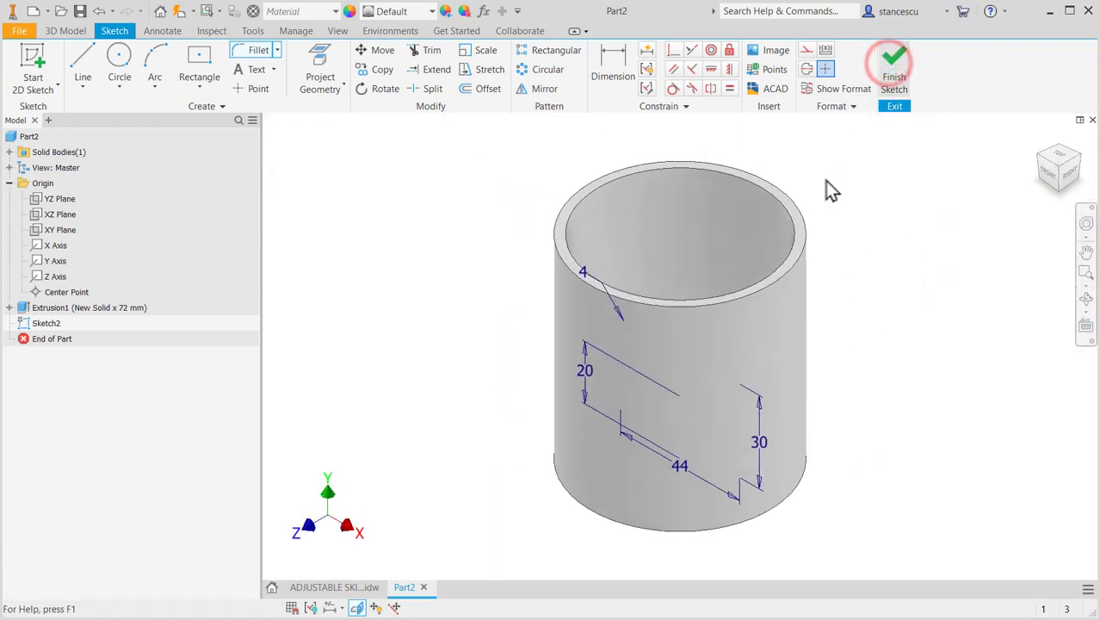
- Check the flange's distance from the tube axis in the drawing, and create a work plane offset 37 mm forward from the part's XY plane
mouse_move(862, 384)
shift+middle_down()
mouse_move(852, 410)
mouse_move(876, 366)
mouse_move(876, 304)
mouse_move(839, 402)
mouse_move(898, 339)
mouse_move(906, 305)
mouse_move(880, 341)
mouse_move(805, 363)
mouse_move(769, 359)
mouse_move(830, 326)
mouse_move(879, 376)
mouse_move(884, 349)
mouse_move(864, 383)
mouse_move(873, 368)
shift+middle_up()
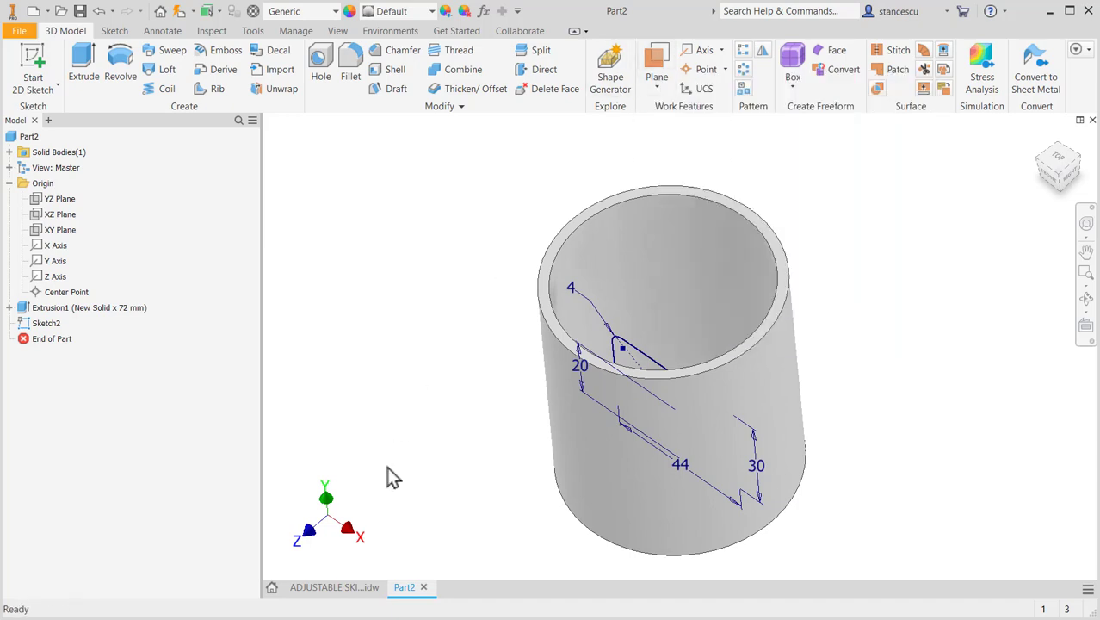
click(344, 590)
mouse_move(513, 457)
middle_down()
mouse_move(636, 304)
mouse_move(820, 193)
middle_up()
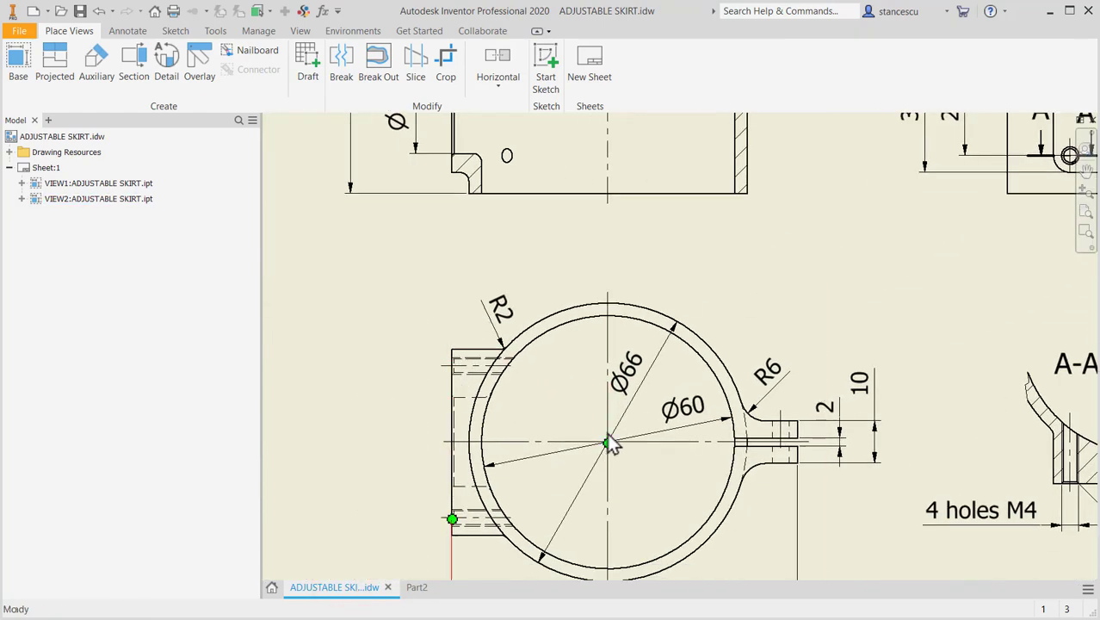
middle_drag(599, 507, 634, 387)
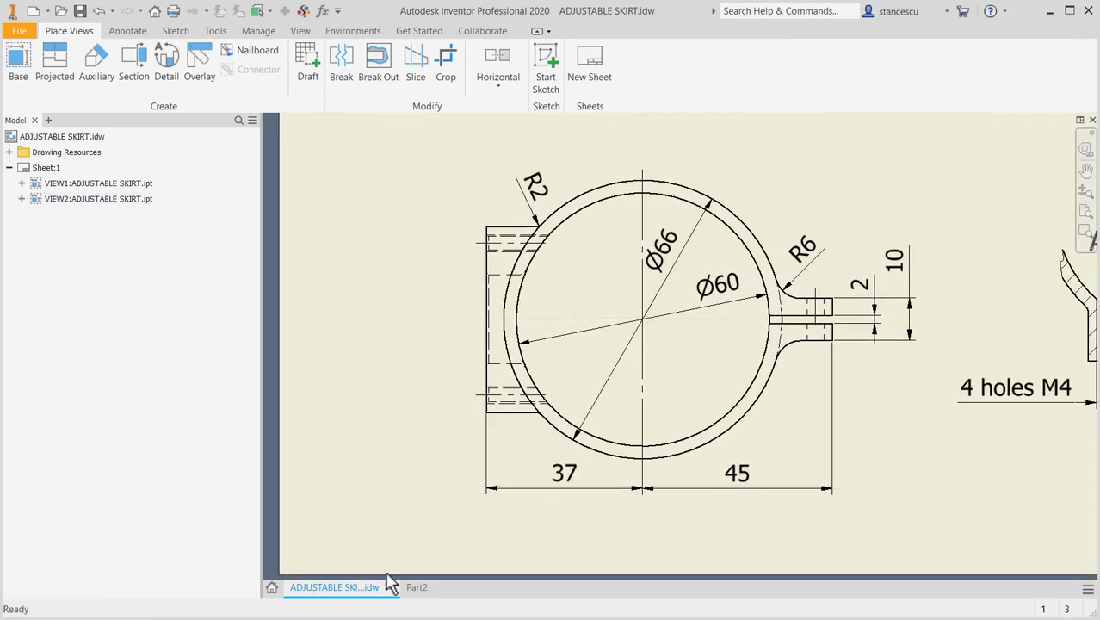
click(416, 589)
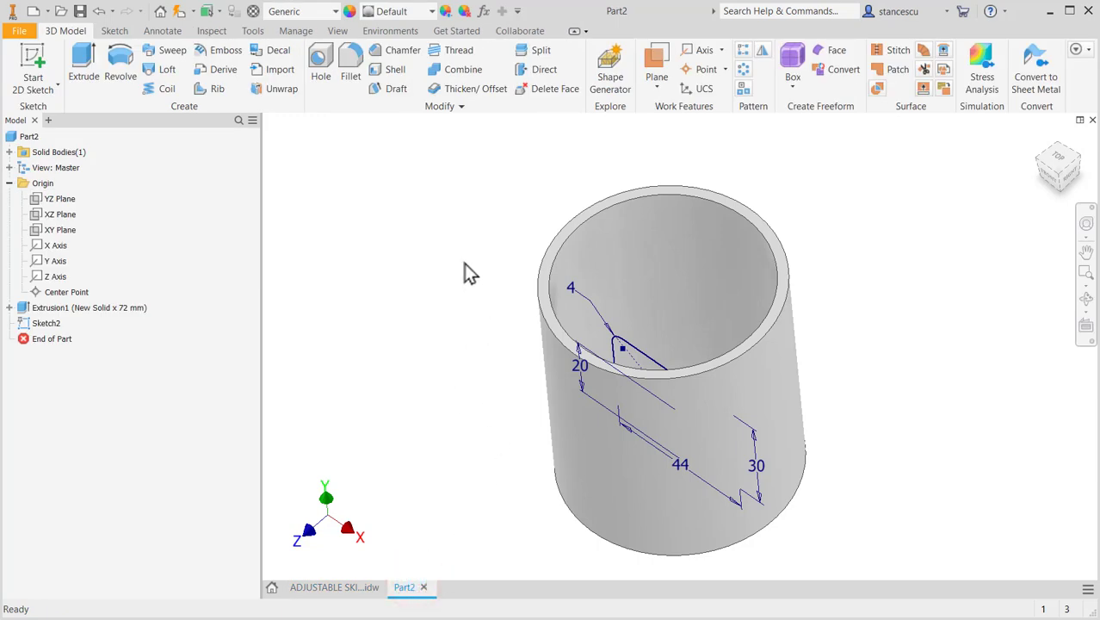
click(657, 57)
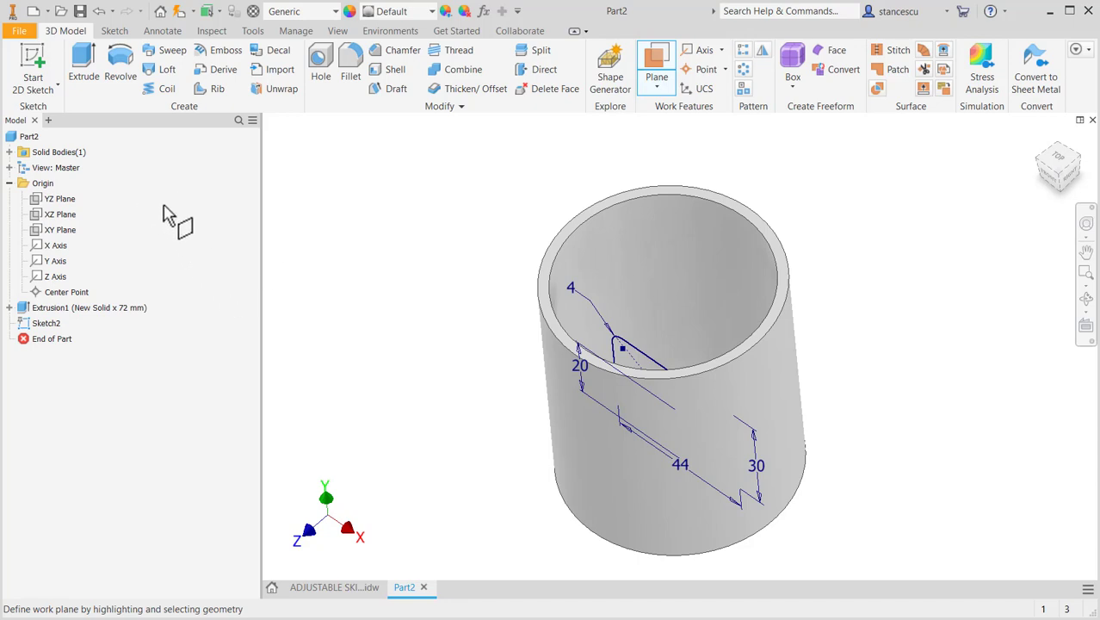
click(72, 234)
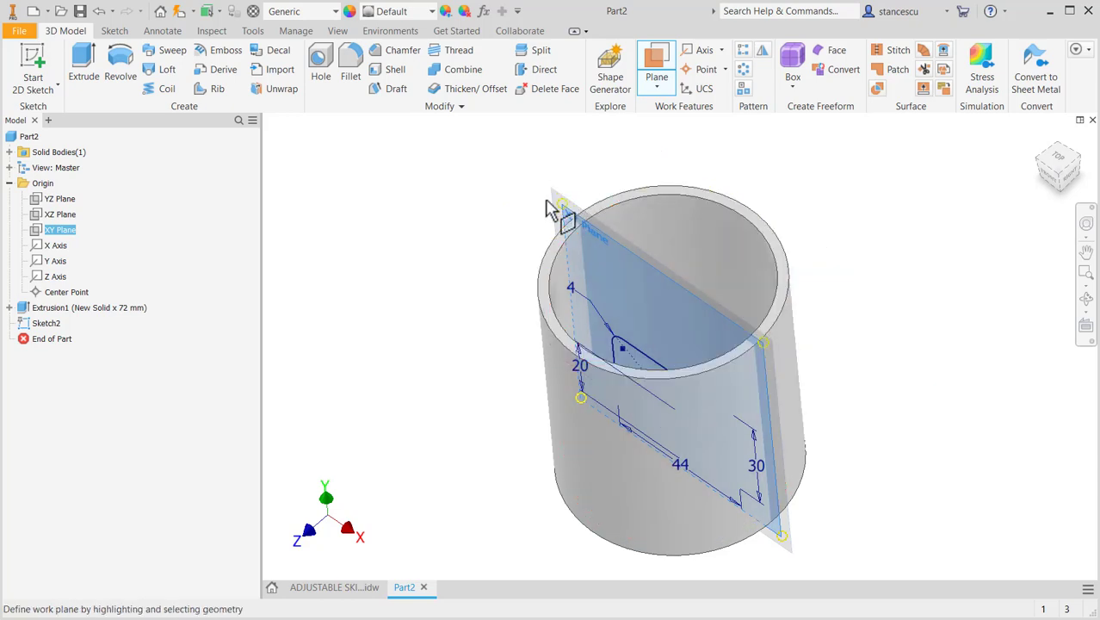
drag(559, 206, 466, 271)
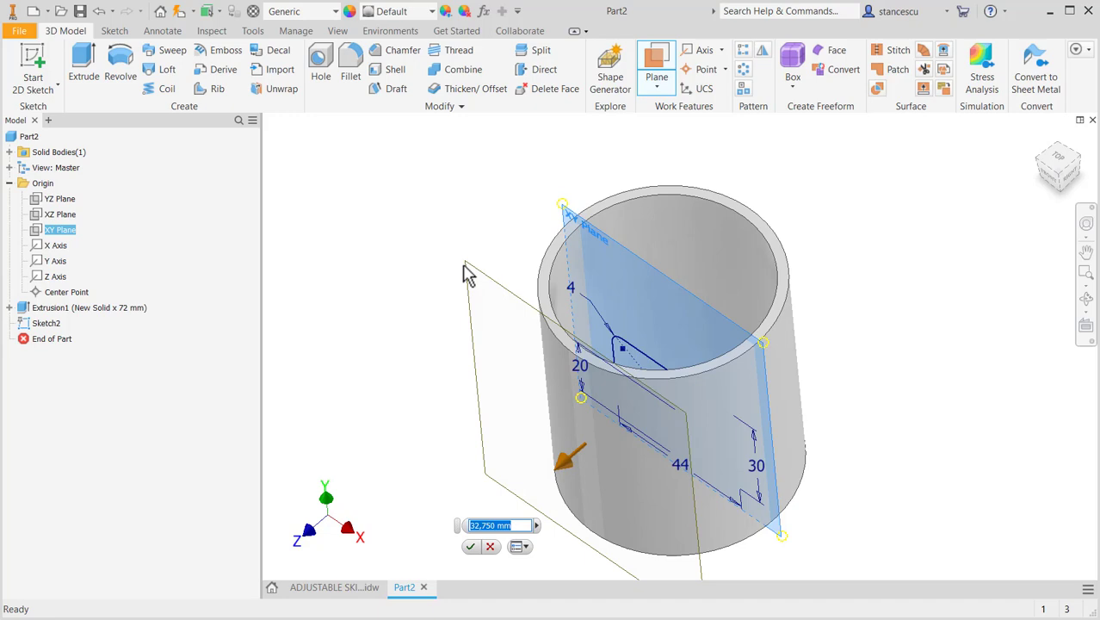
text(37)
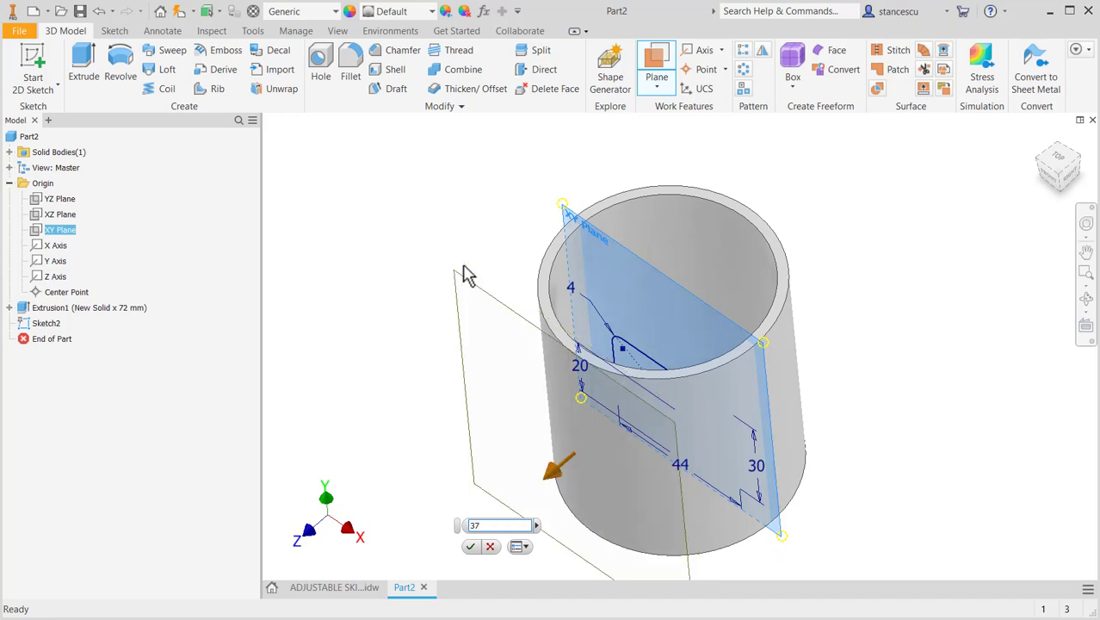
click(468, 546)
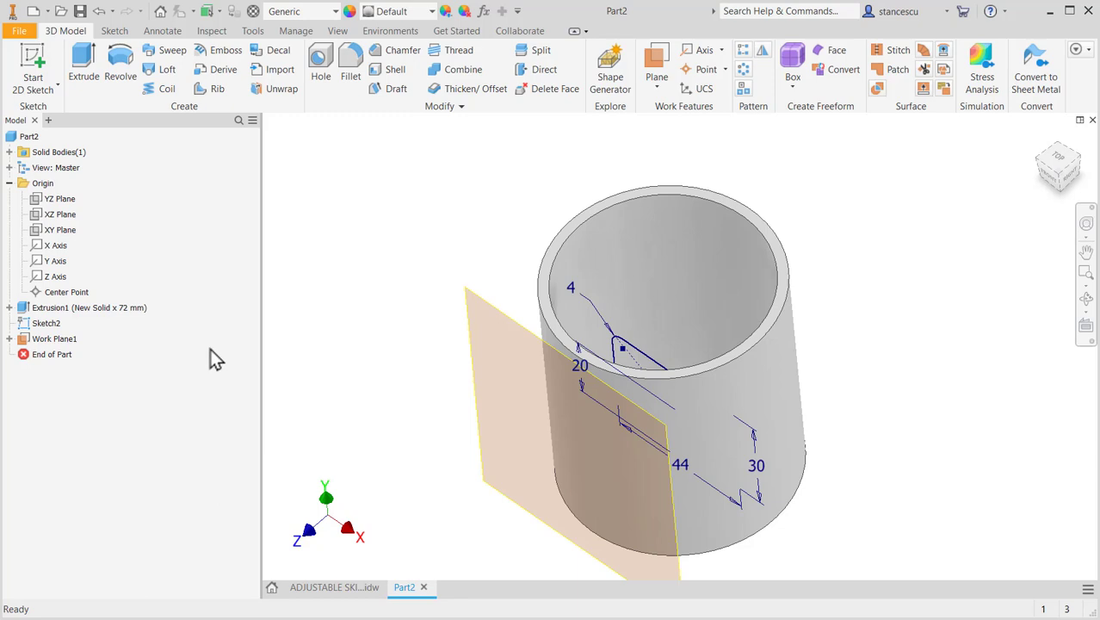
right_click(39, 328)
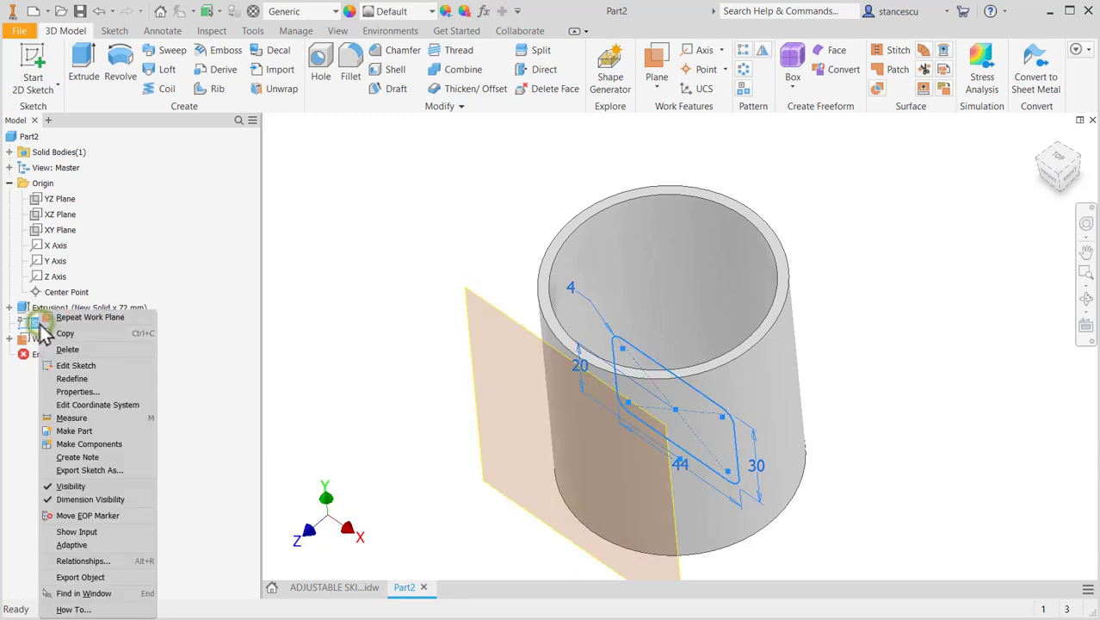
click(85, 379)
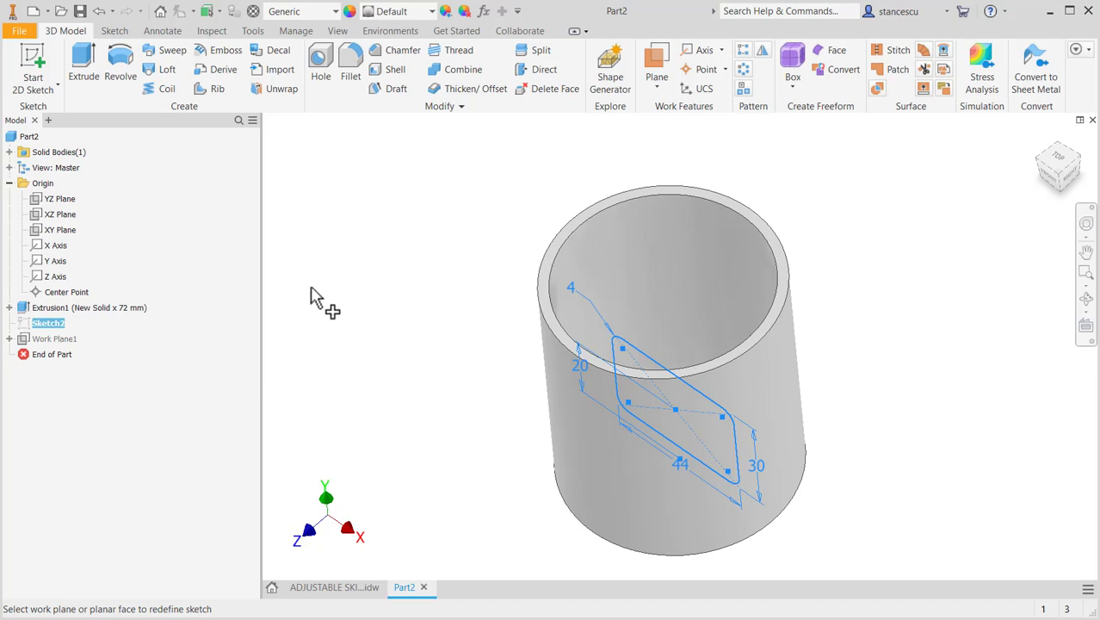
key(Escape)
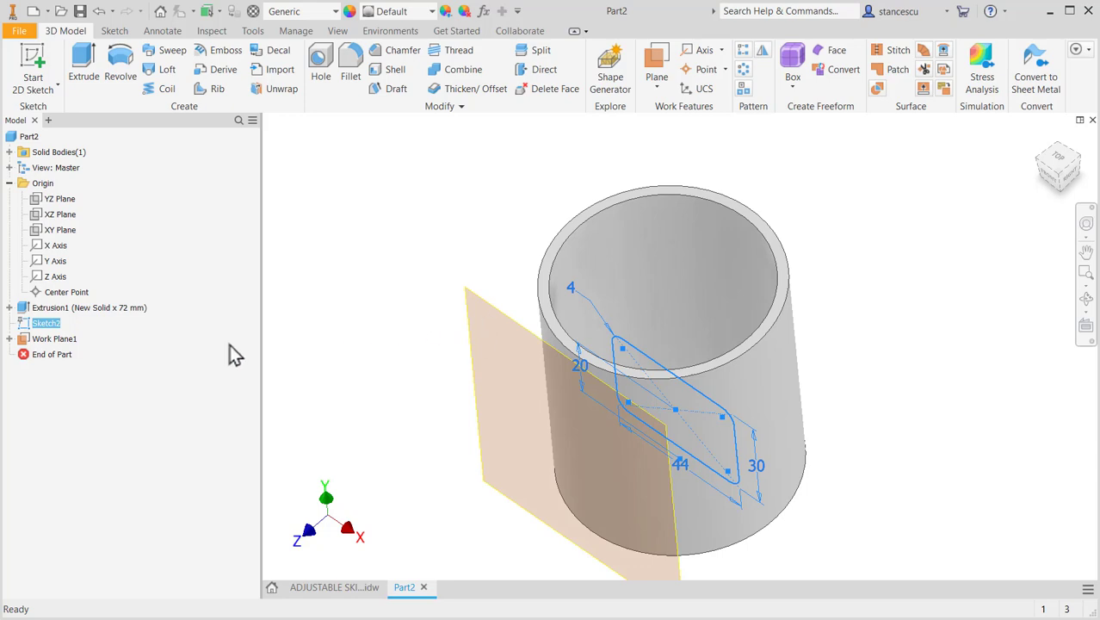
- Reorder the flange sketch after the offset work plane in the model history, and redefine the sketch onto that work plane
drag(24, 342, 24, 325)
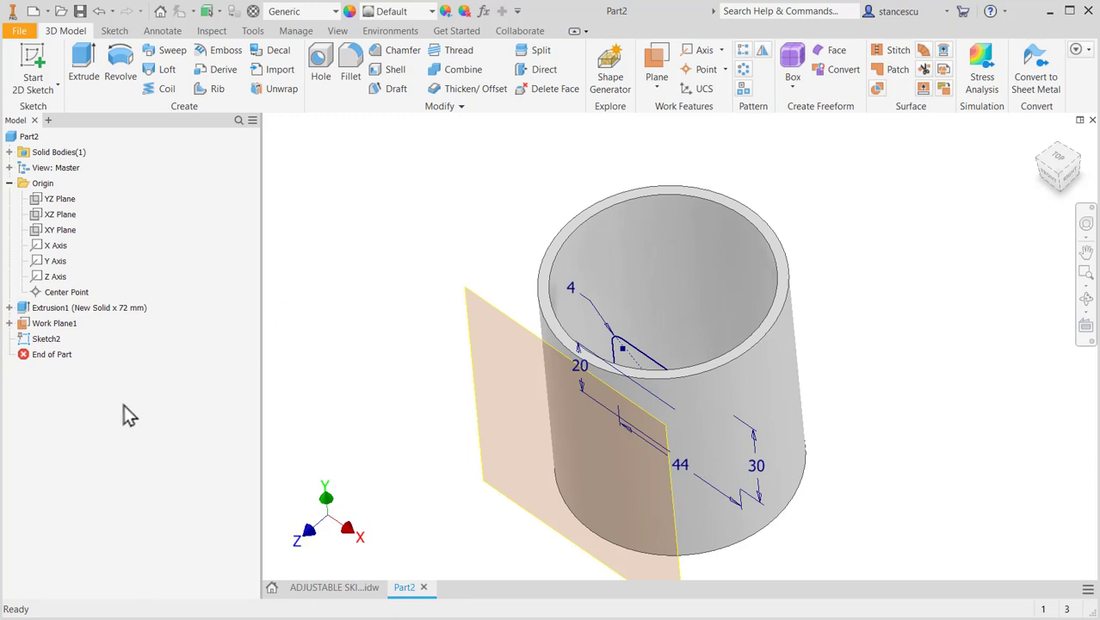
click(26, 341)
right_click(24, 343)
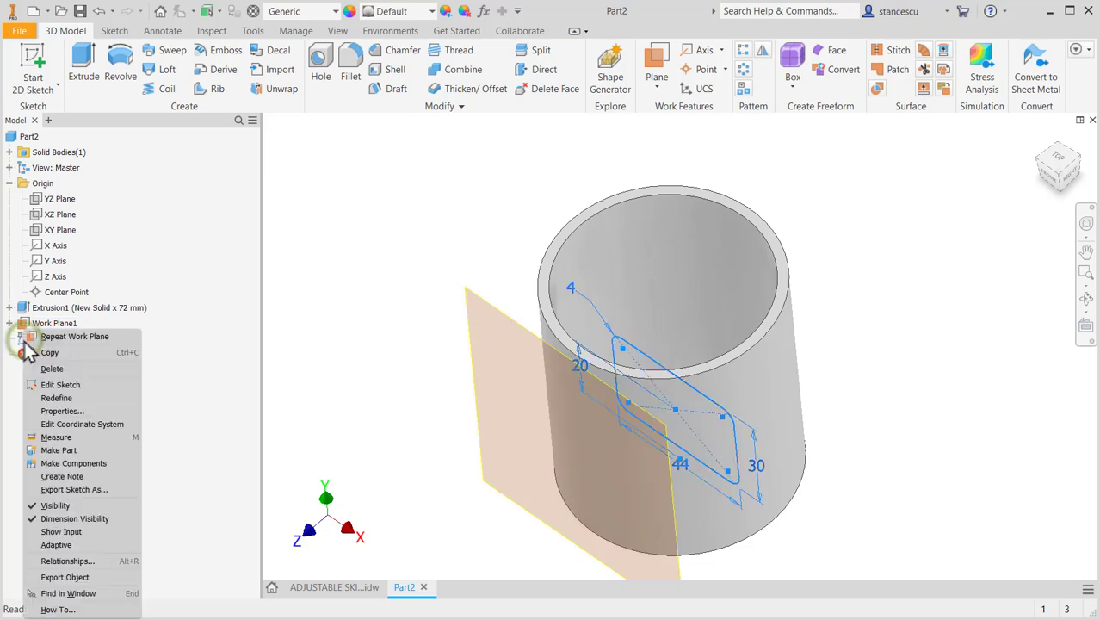
click(60, 396)
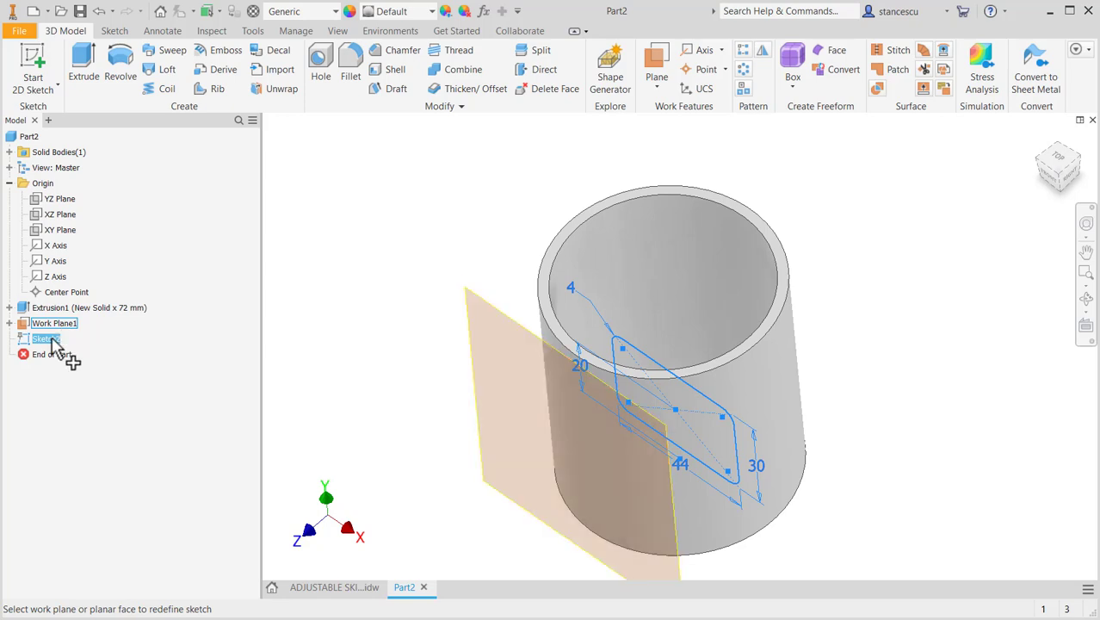
click(469, 294)
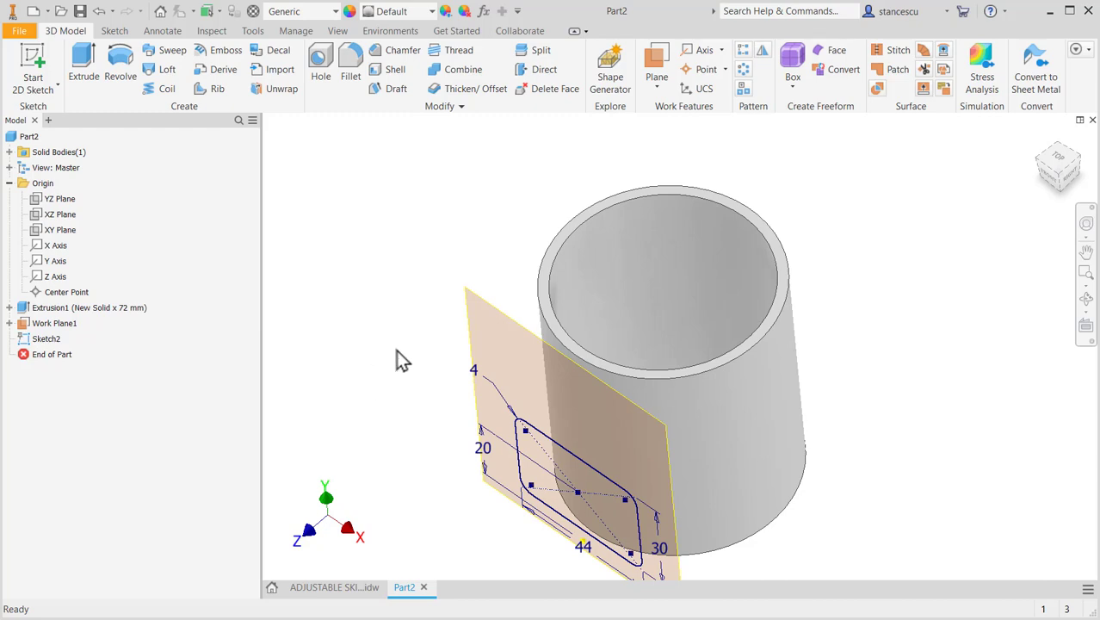
- Try redefining the flange sketch onto the origin YZ plane, and undo that redefinition
right_click(26, 338)
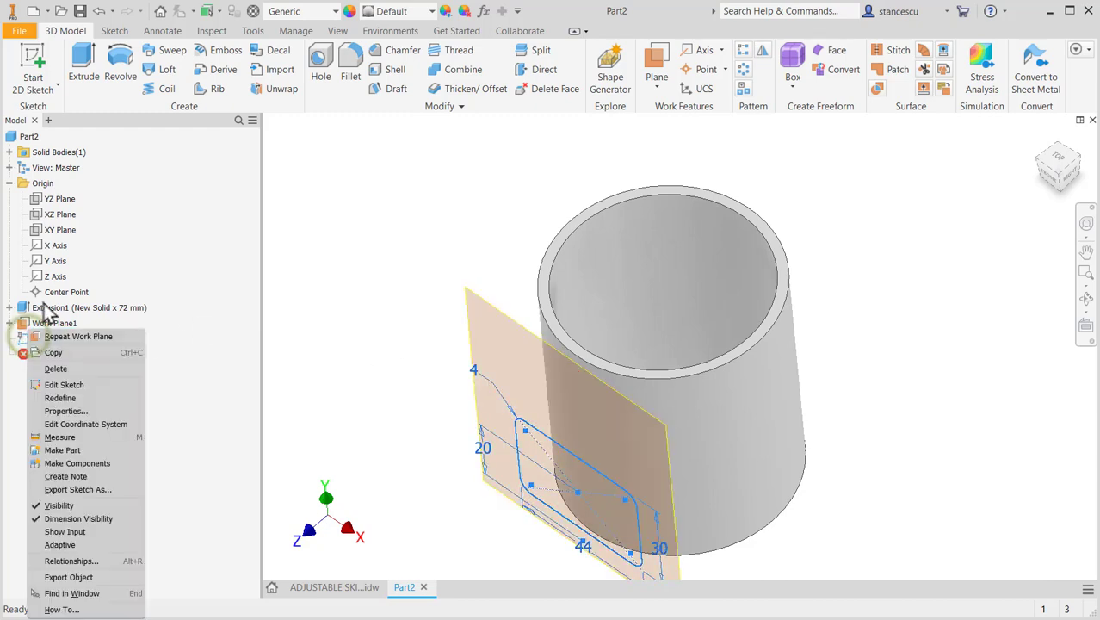
click(68, 396)
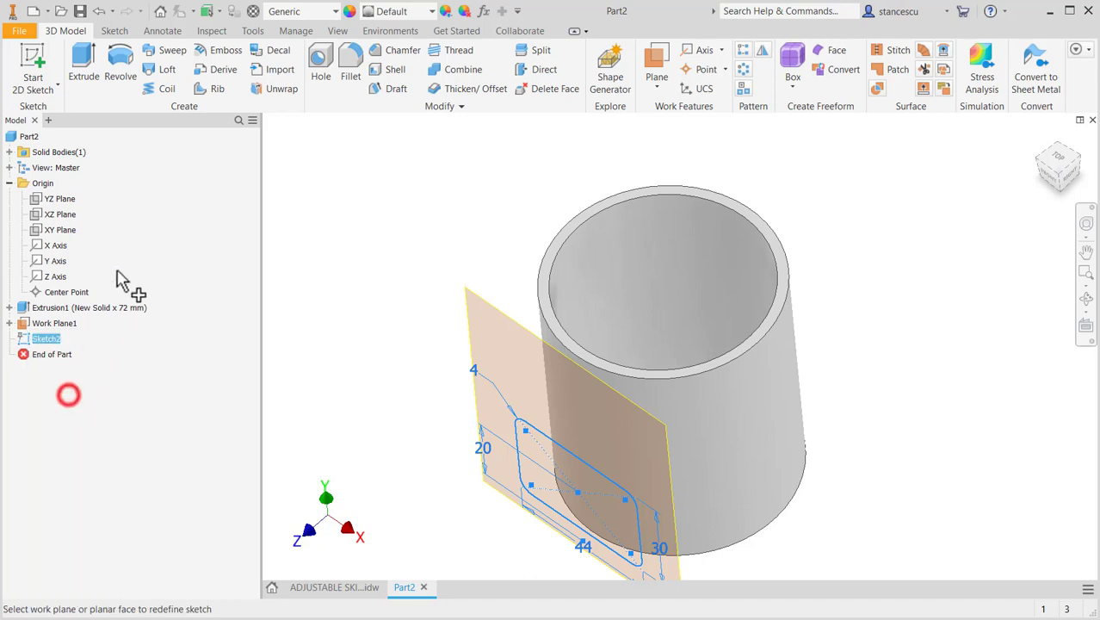
click(41, 199)
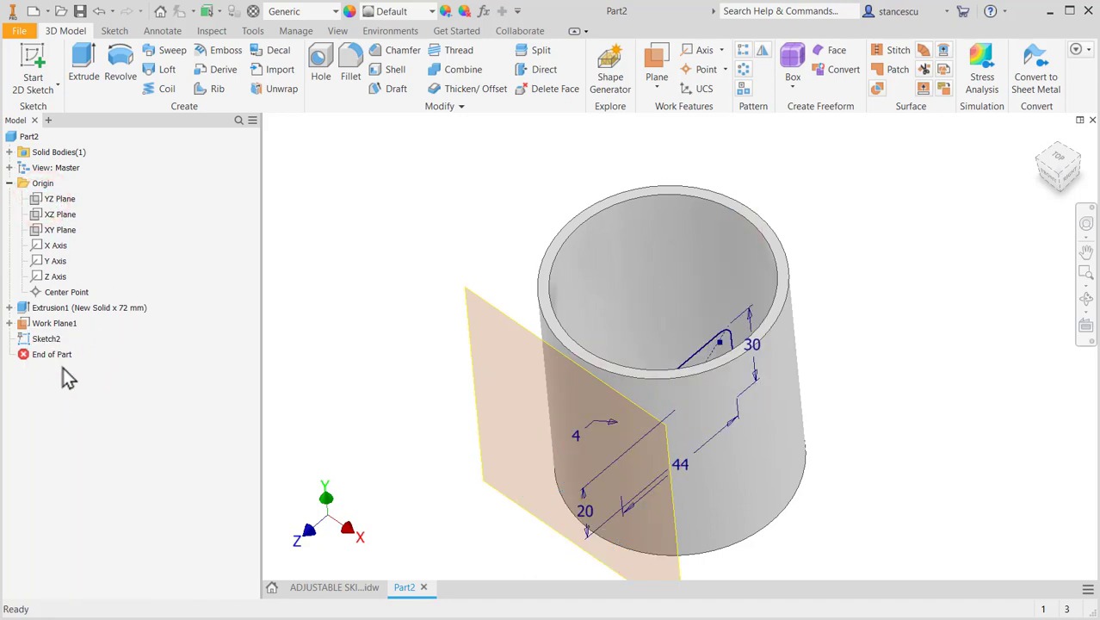
click(98, 11)
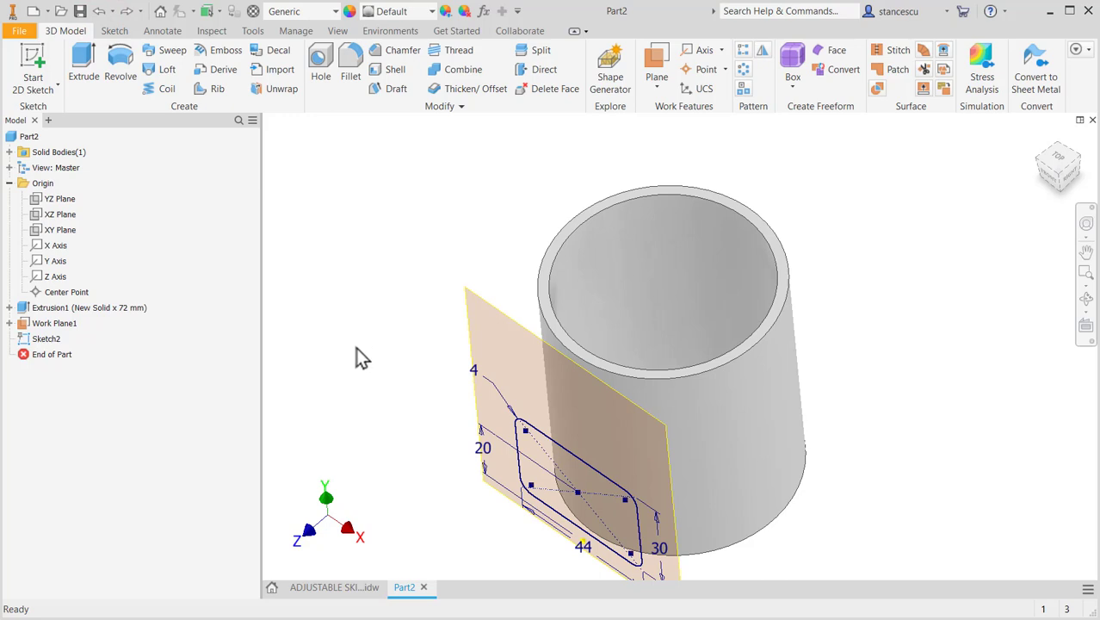
- Hide the offset work plane, and extrude the rounded rectangle with To Next termination, joining it to the tube
right_click(466, 297)
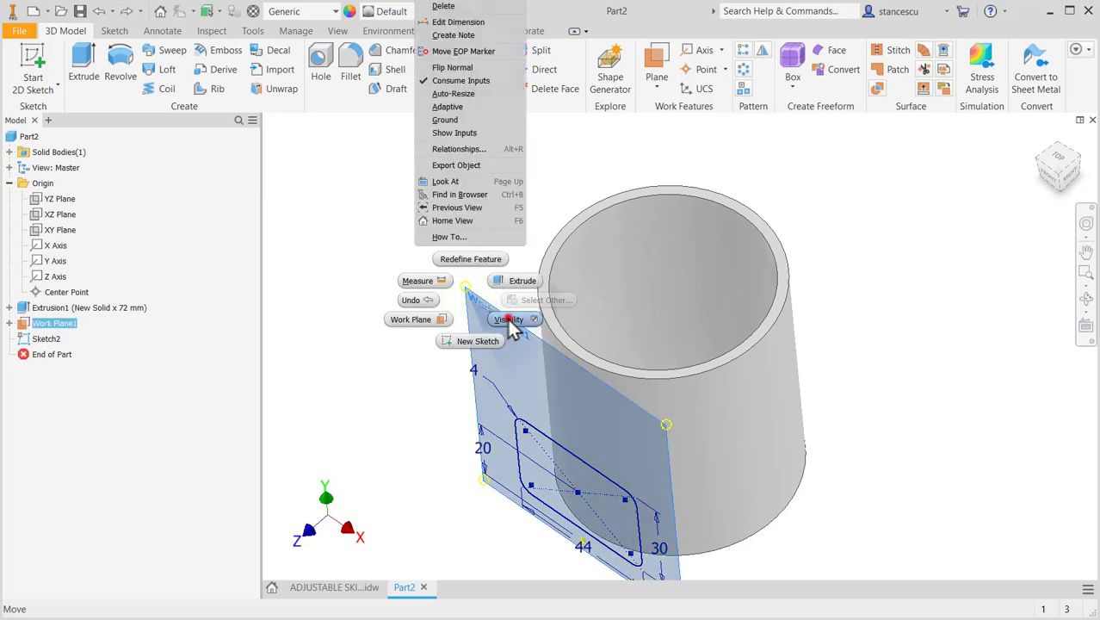
click(509, 320)
mouse_move(408, 406)
shift+middle_down()
mouse_move(429, 331)
mouse_move(410, 329)
mouse_move(404, 356)
mouse_move(380, 371)
shift+middle_up()
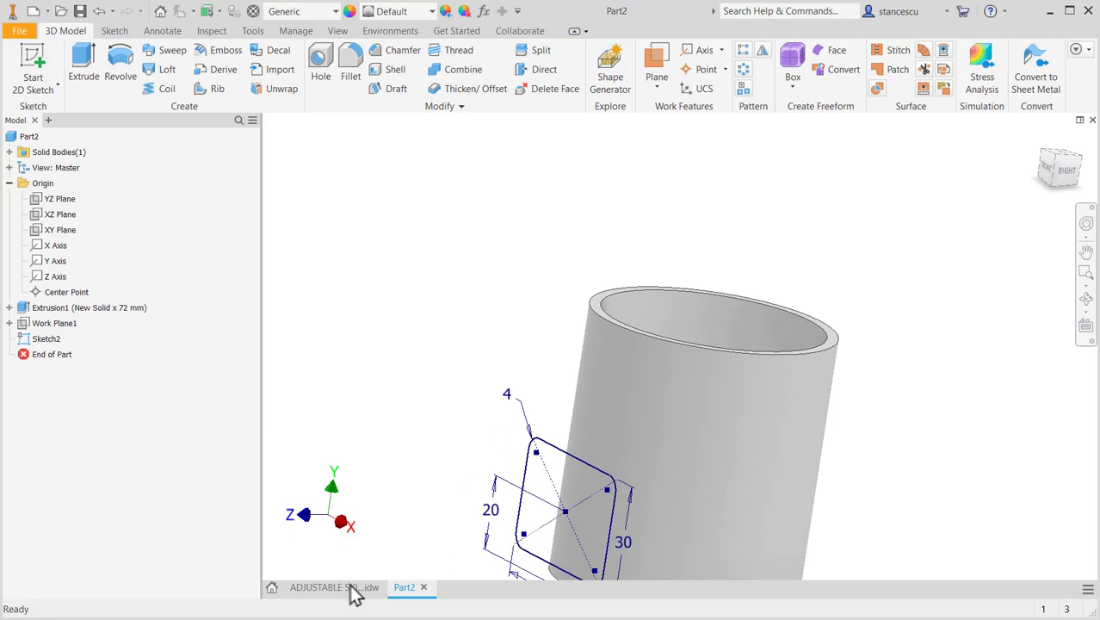
mouse_move(551, 384)
shift+middle_down()
mouse_move(458, 300)
mouse_move(506, 313)
shift+middle_up()
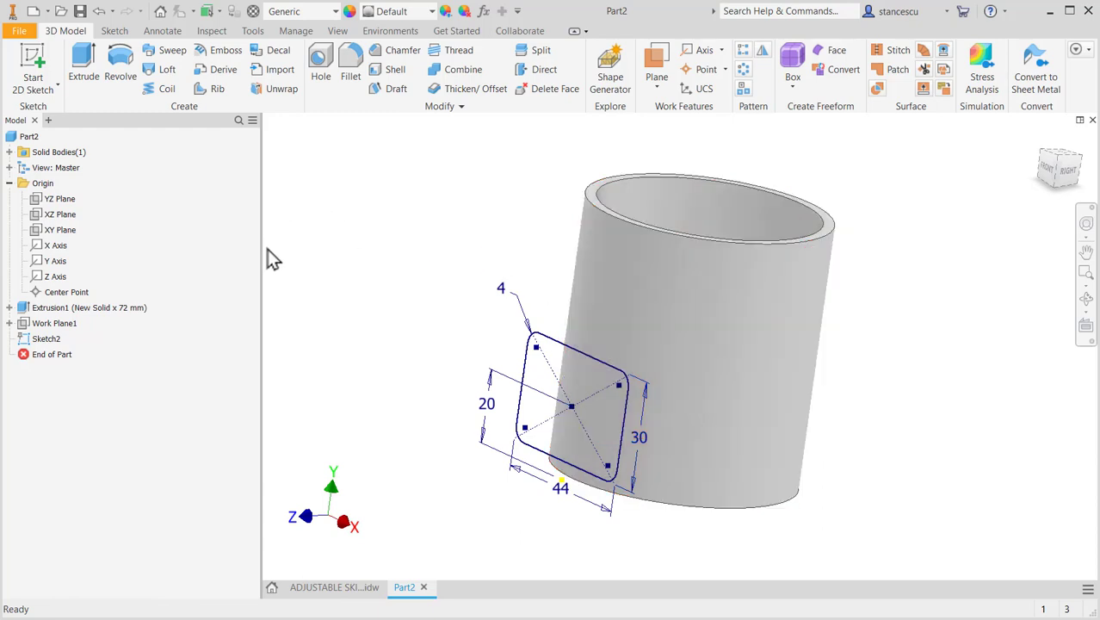
click(77, 65)
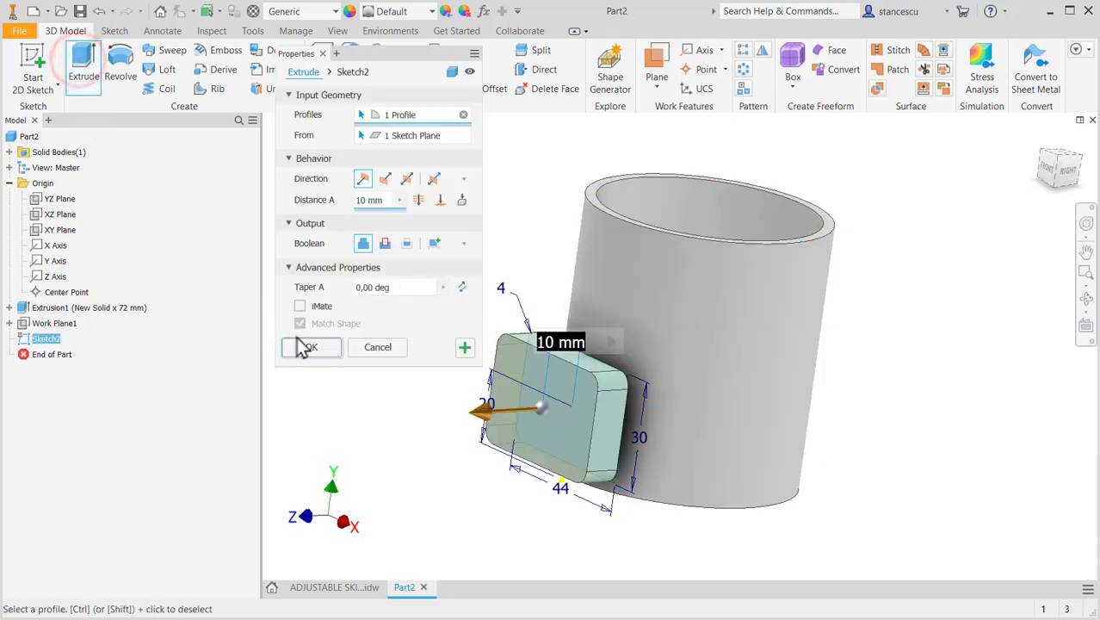
click(462, 203)
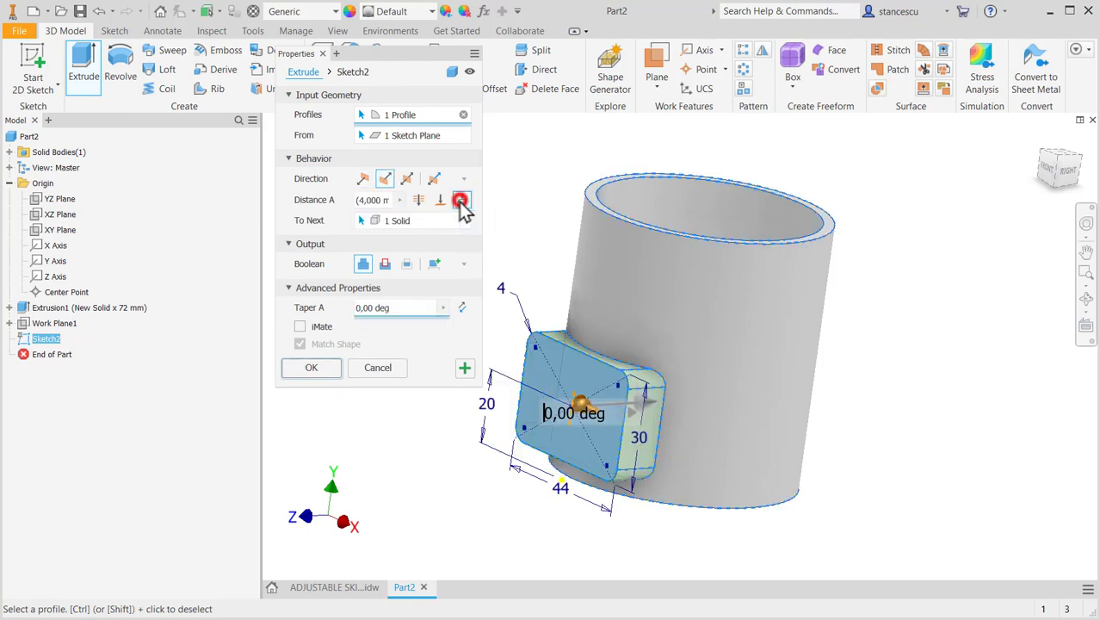
click(324, 366)
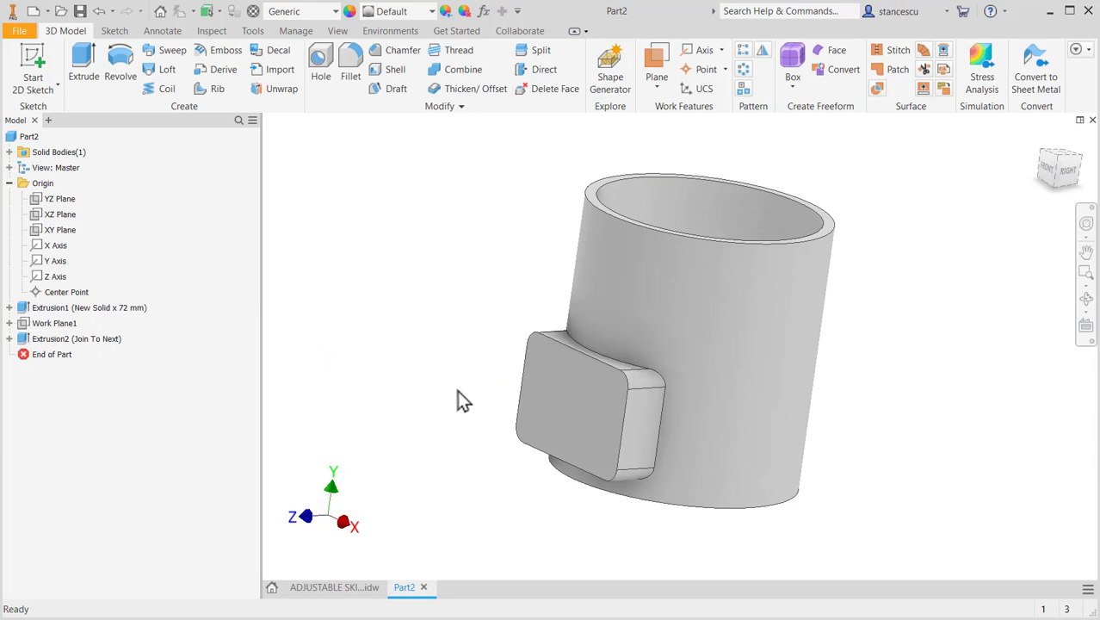
- Check the flange's hole callouts in the ADJUSTABLE SKIRT drawing, and create a sketch on the flange's front face with its projected corner centres
click(578, 412)
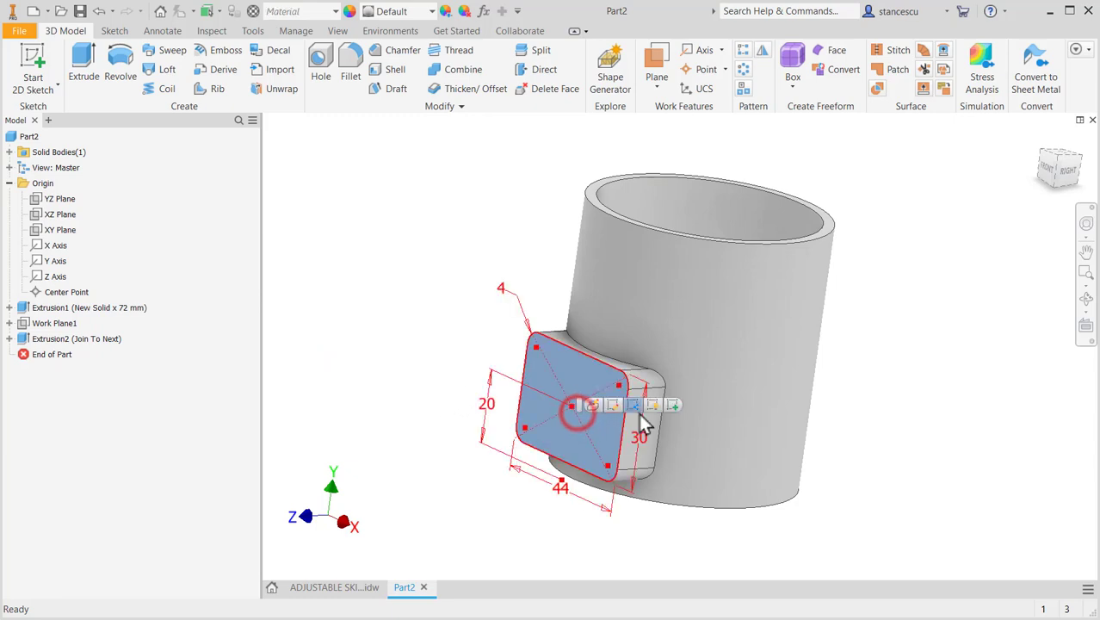
click(431, 412)
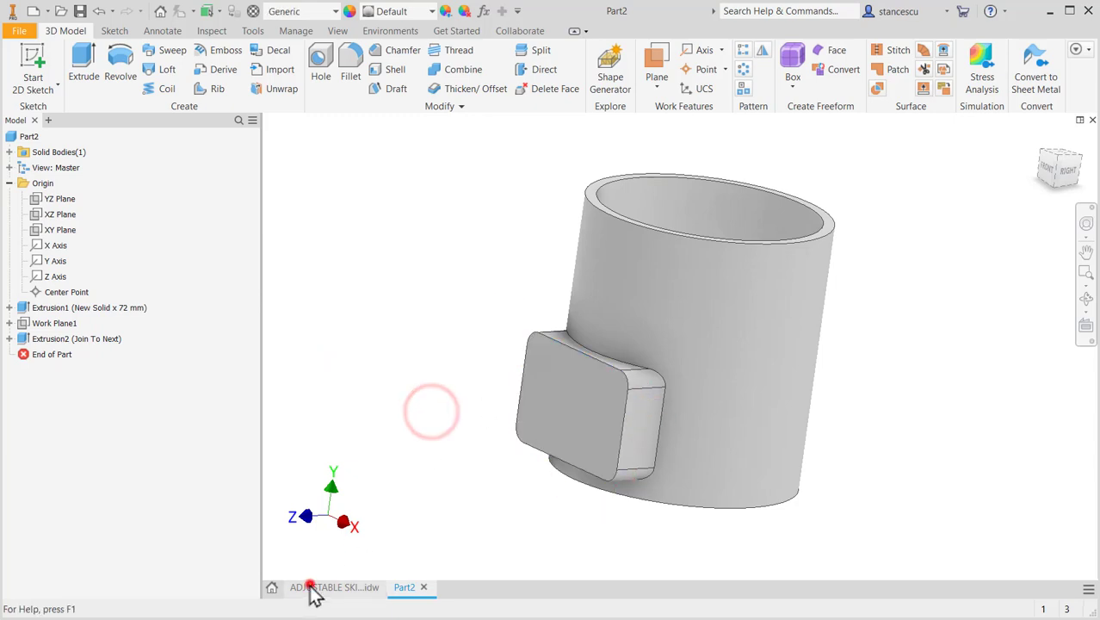
click(312, 587)
middle_drag(936, 444, 645, 447)
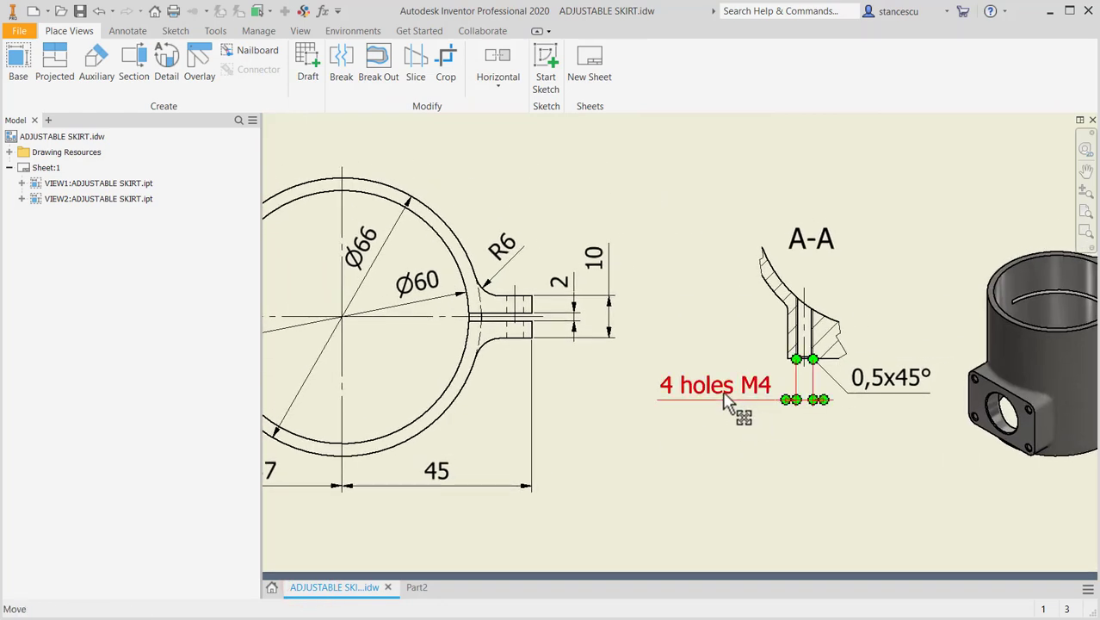
scroll(895, 359, down, 3)
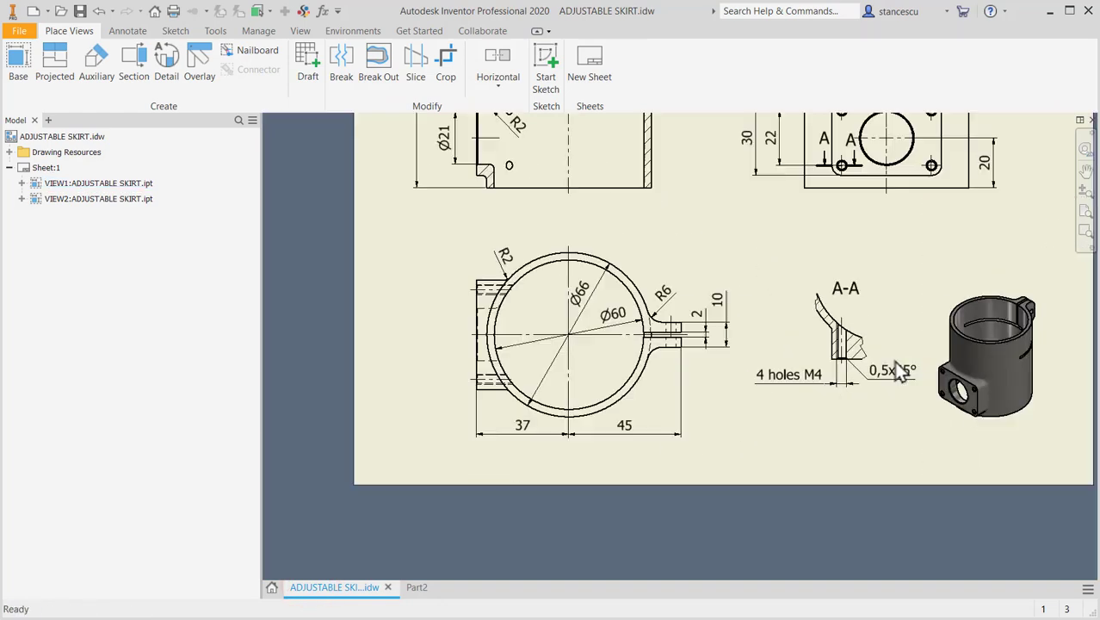
middle_drag(883, 288, 857, 426)
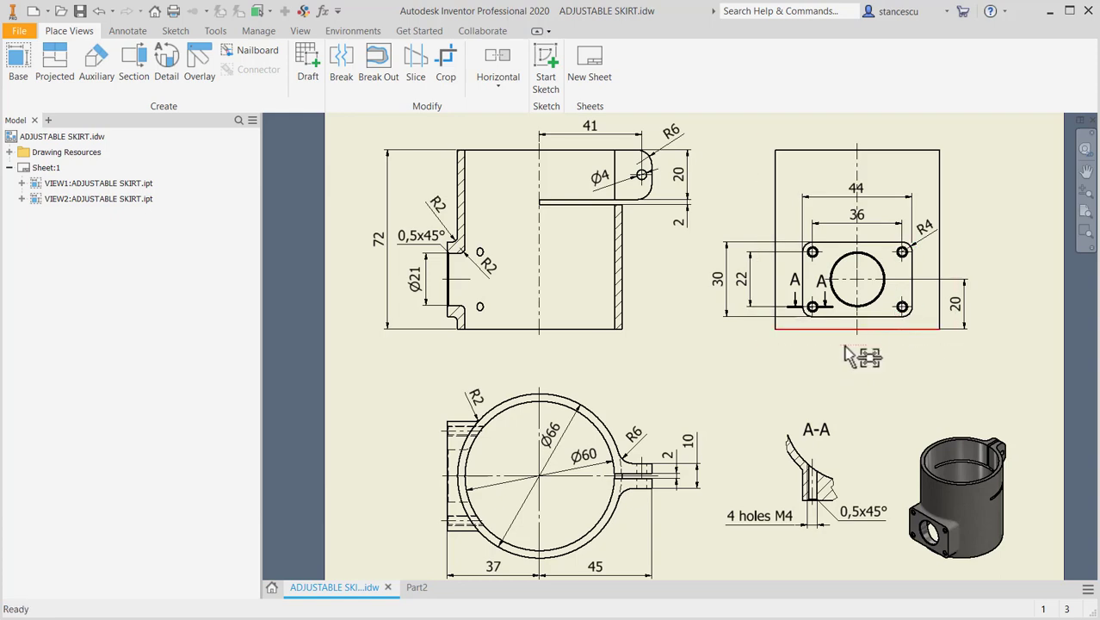
click(419, 588)
click(575, 398)
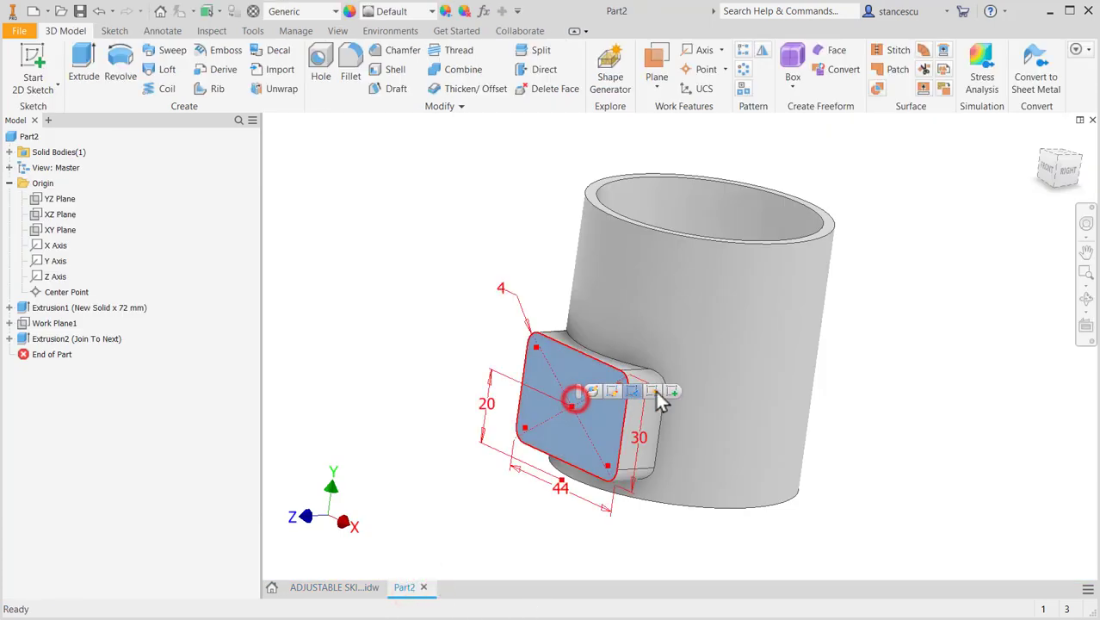
click(670, 392)
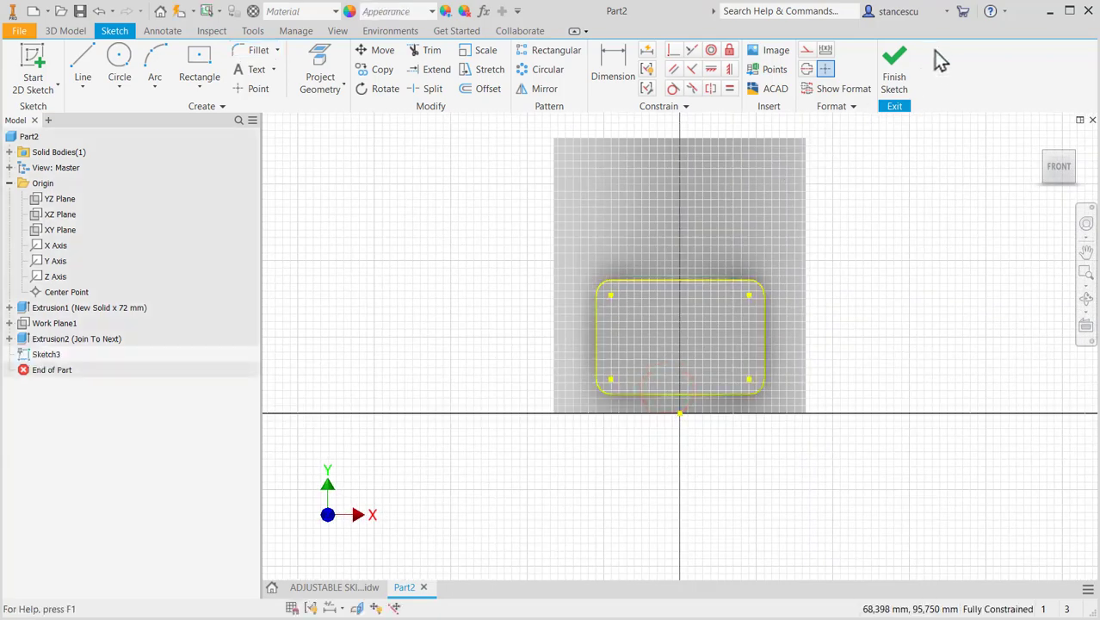
click(896, 76)
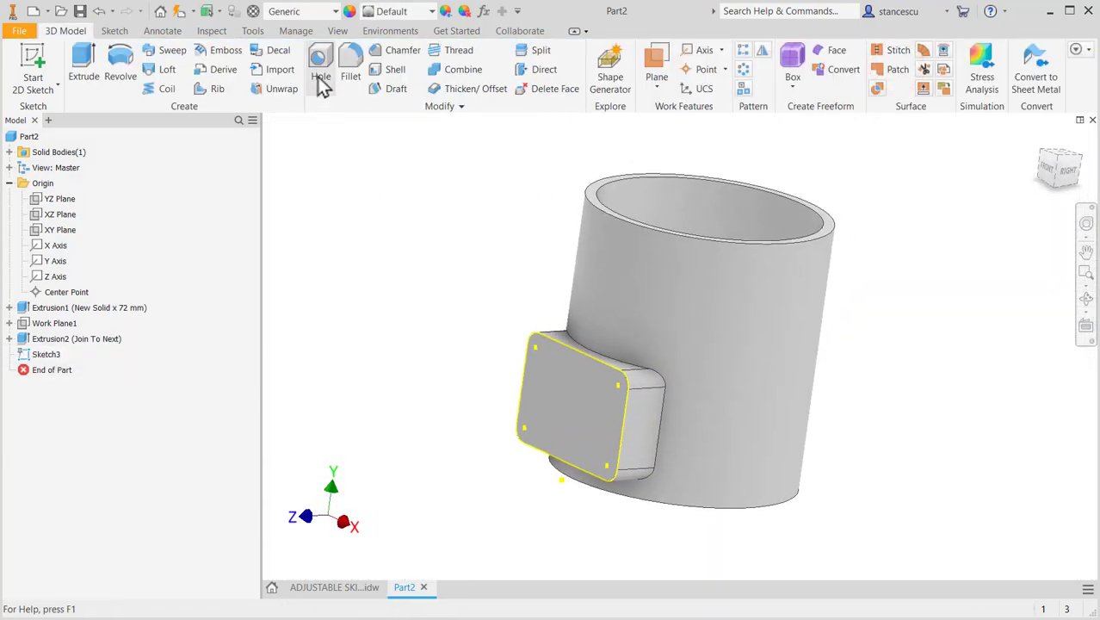
- Set up a tapped hole with ISO Metric profile threads in size 4
click(320, 74)
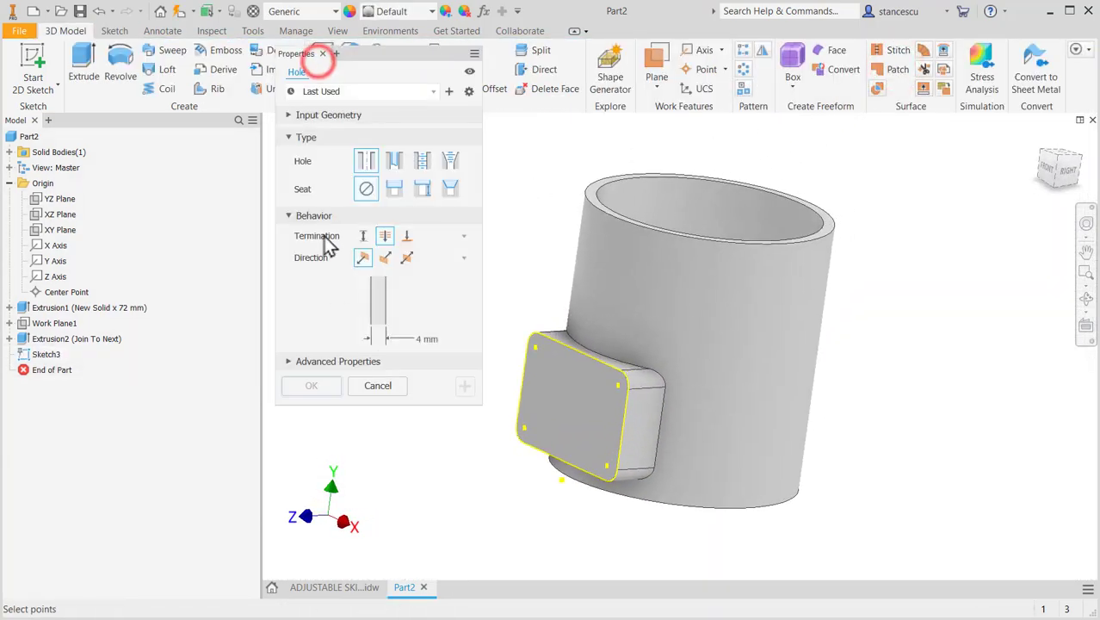
click(422, 162)
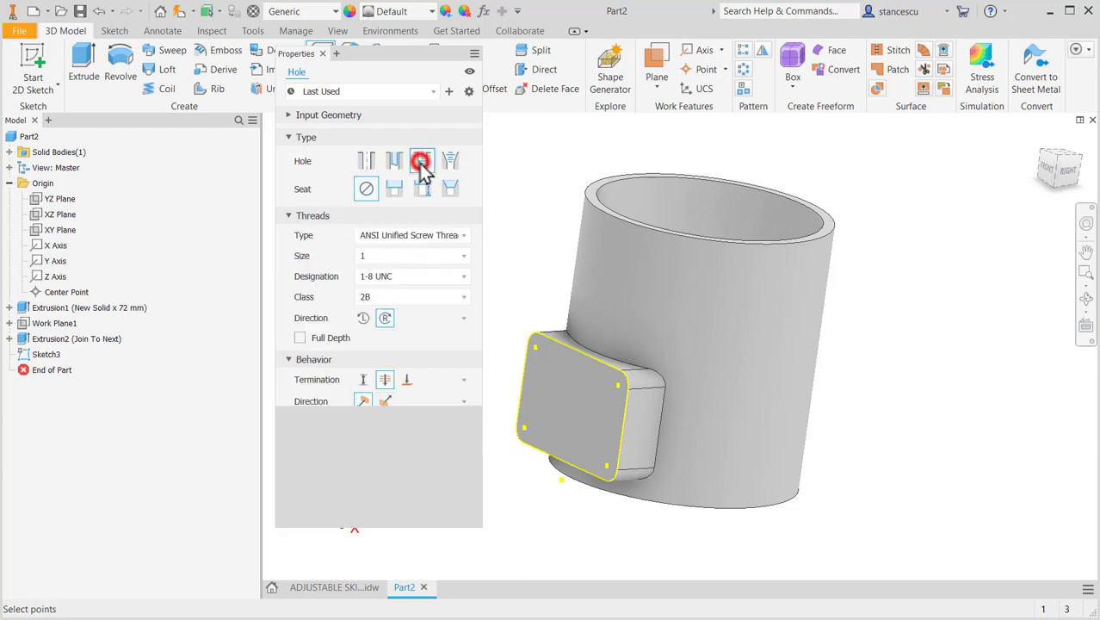
click(463, 235)
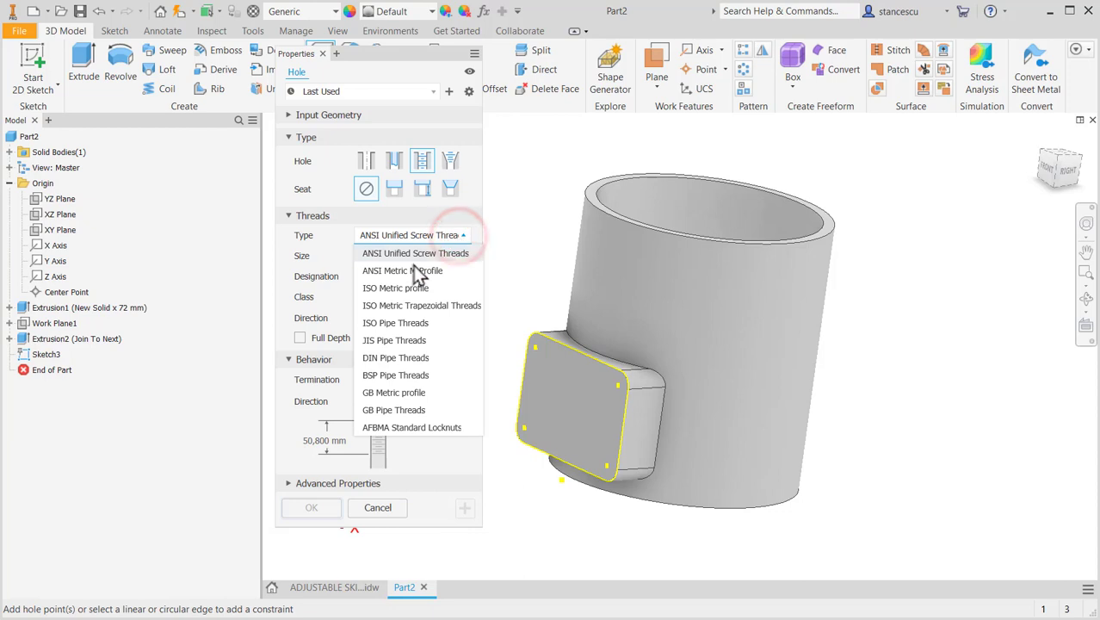
click(400, 288)
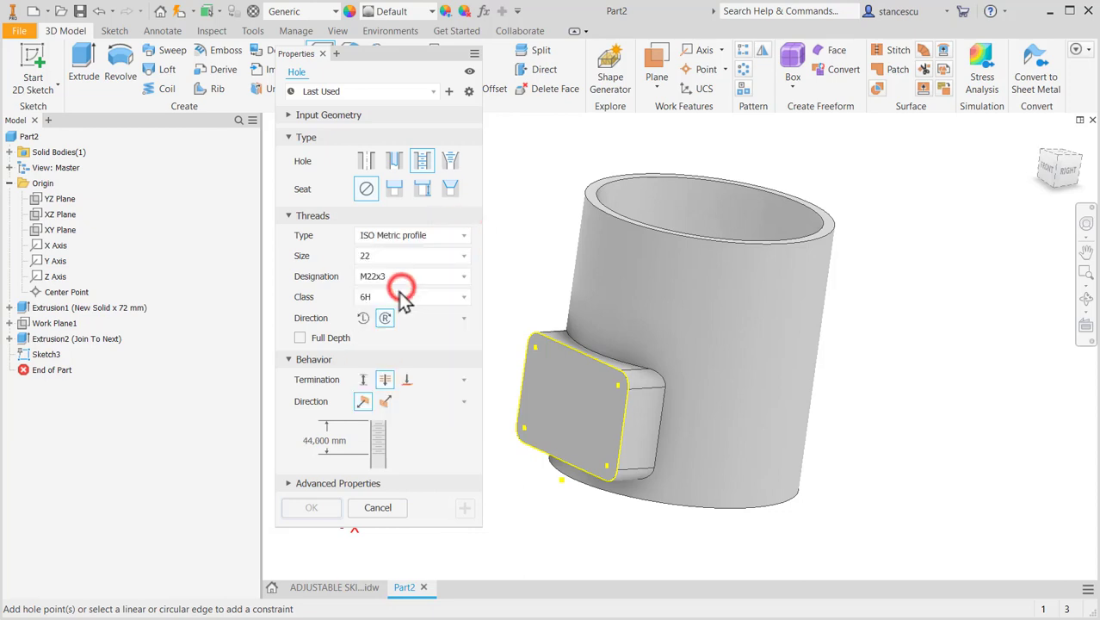
click(459, 256)
scroll(402, 333, up, 3)
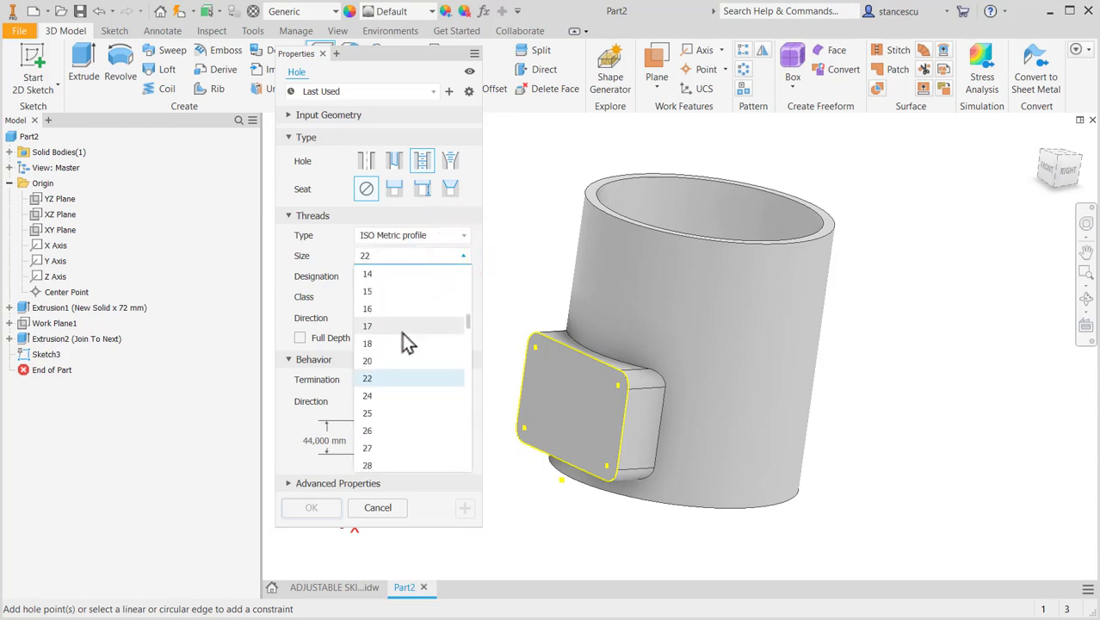
scroll(402, 332, up, 3)
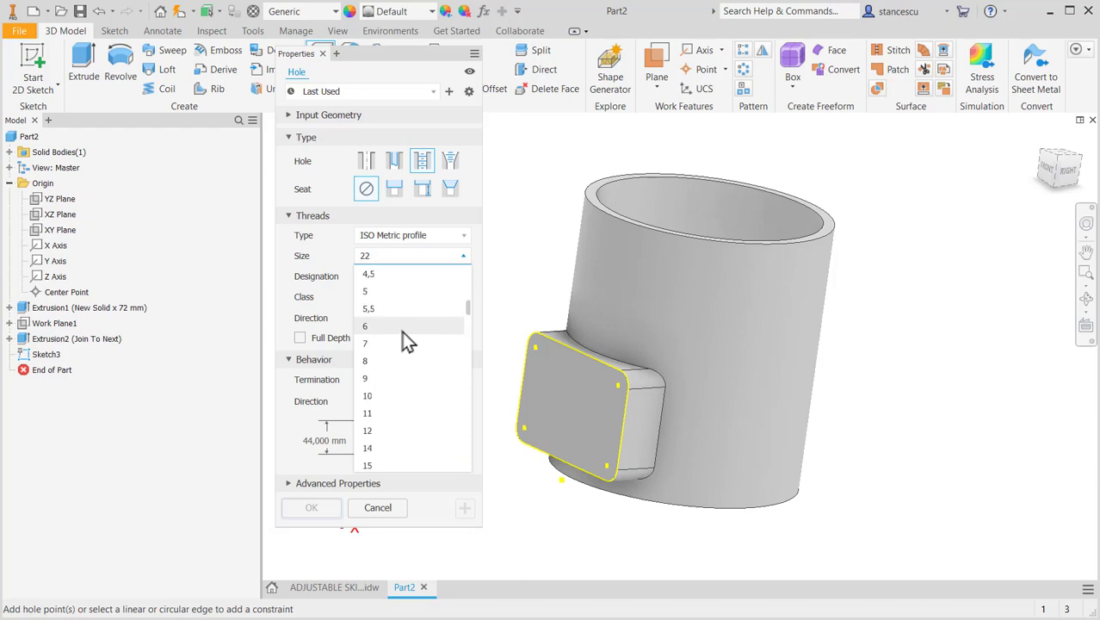
scroll(402, 332, up, 1)
click(385, 275)
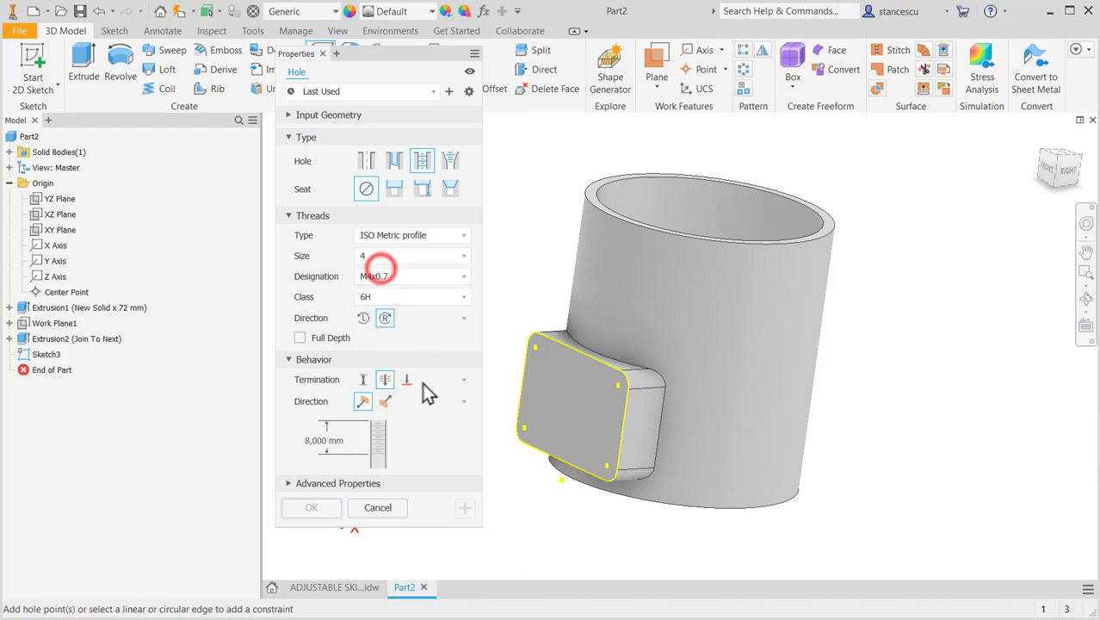
- Place the tapped holes at the four corner centre points on the flange's front face
click(533, 348)
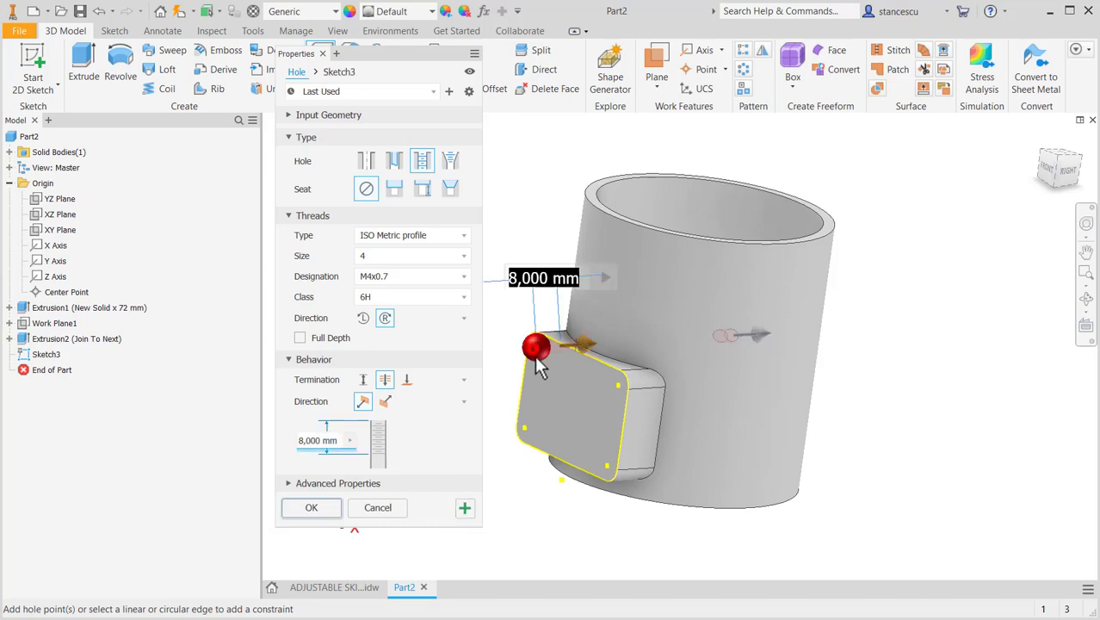
click(619, 386)
click(607, 465)
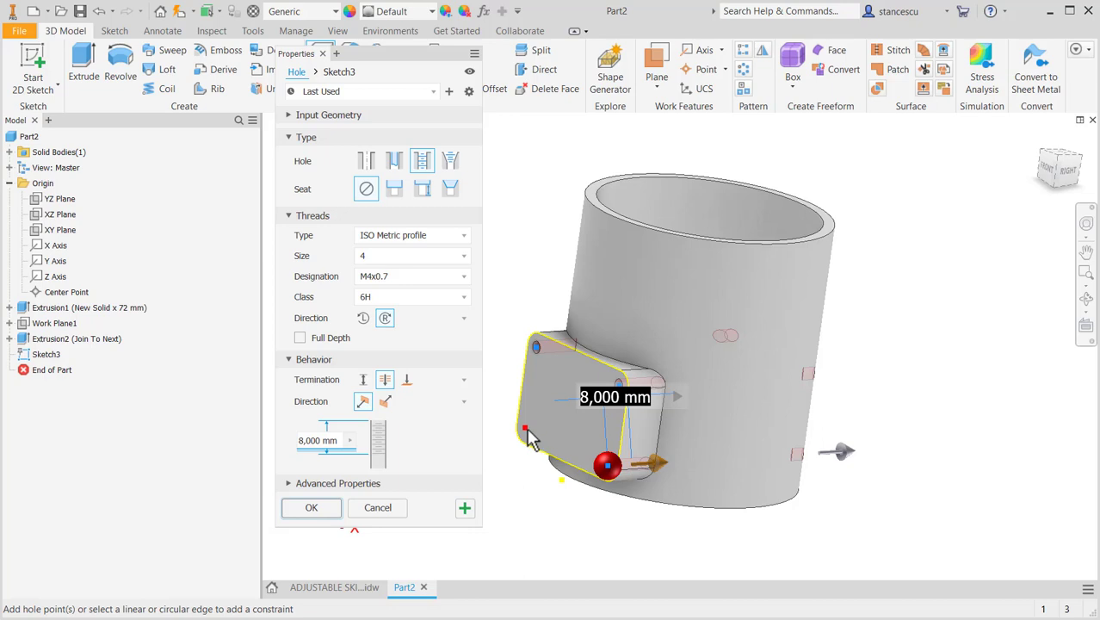
click(527, 431)
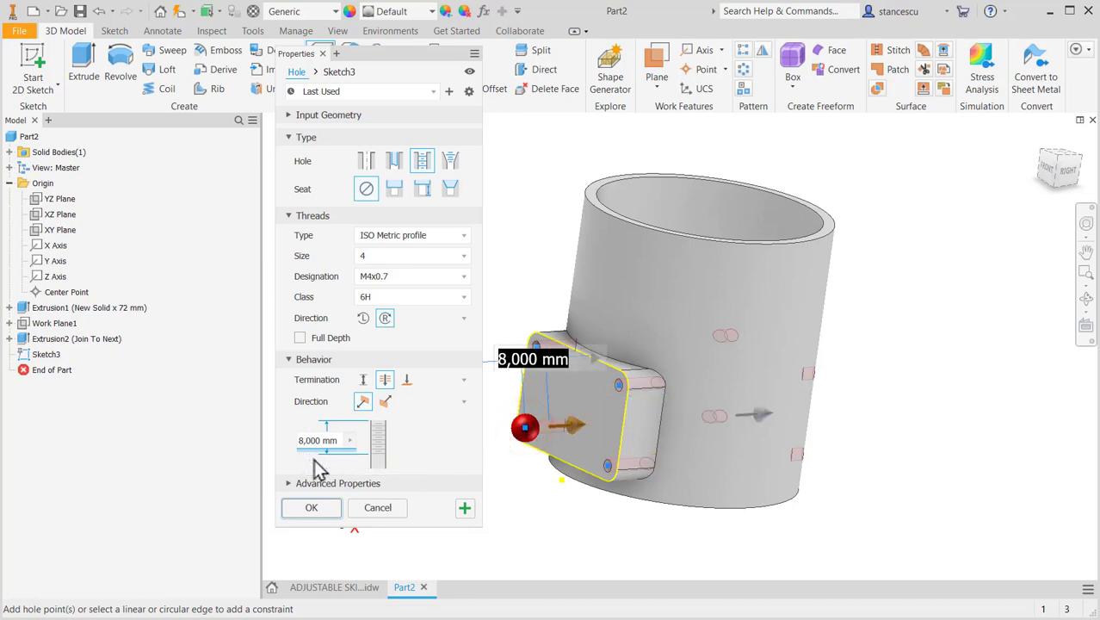
- Make the tapped holes' threads full depth, terminate the holes at the tube's inner surface, and create them
click(299, 339)
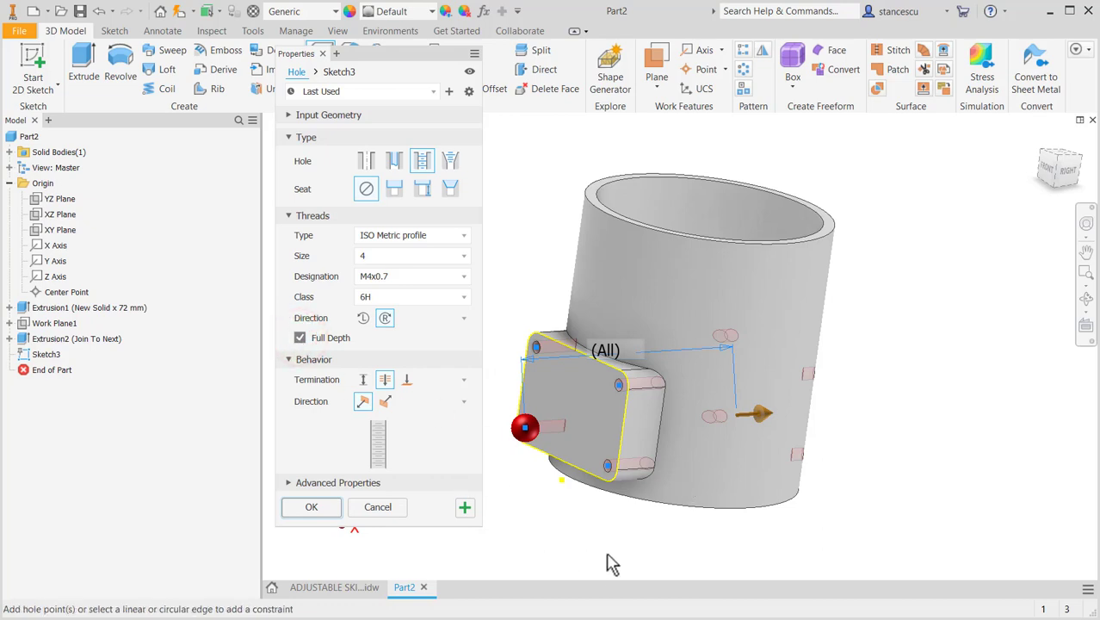
shift+middle_drag(613, 564, 608, 510)
shift+middle_drag(694, 551, 746, 415)
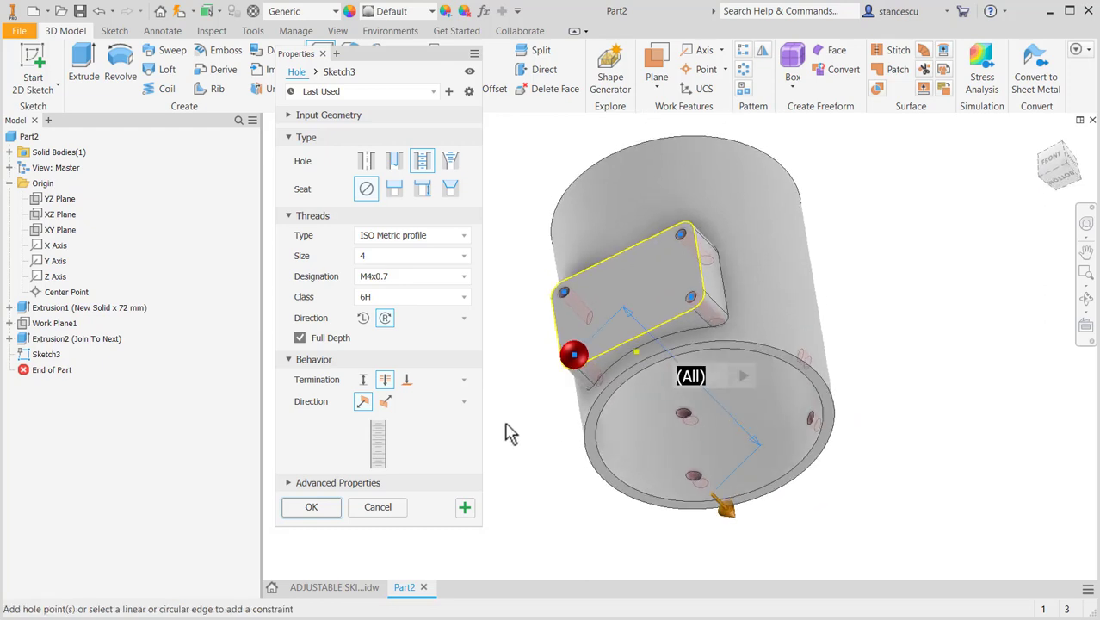
click(408, 382)
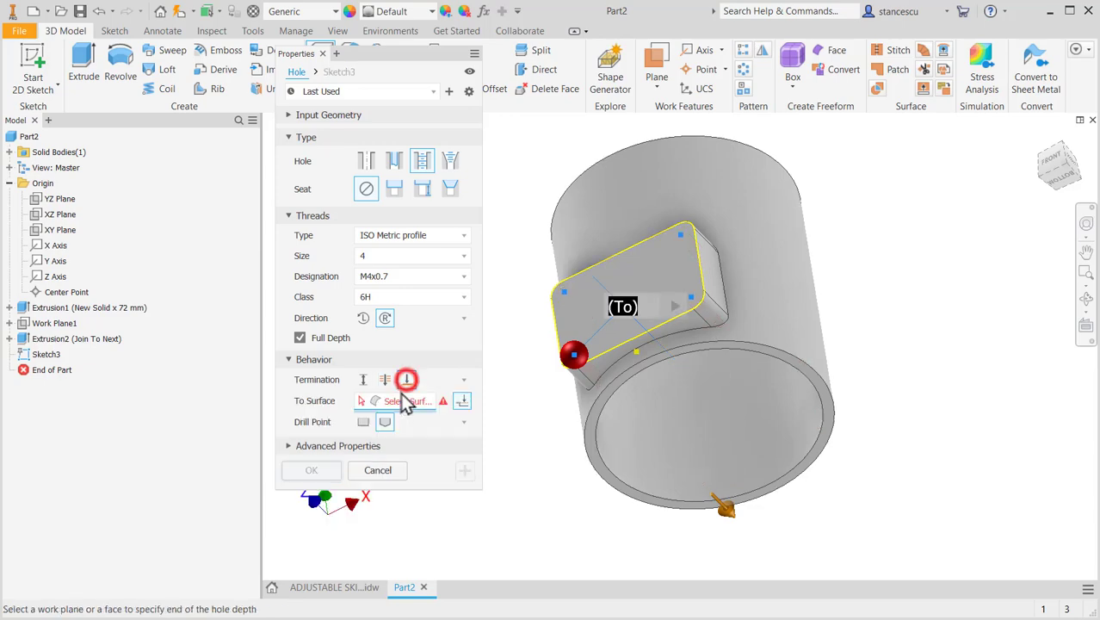
click(694, 451)
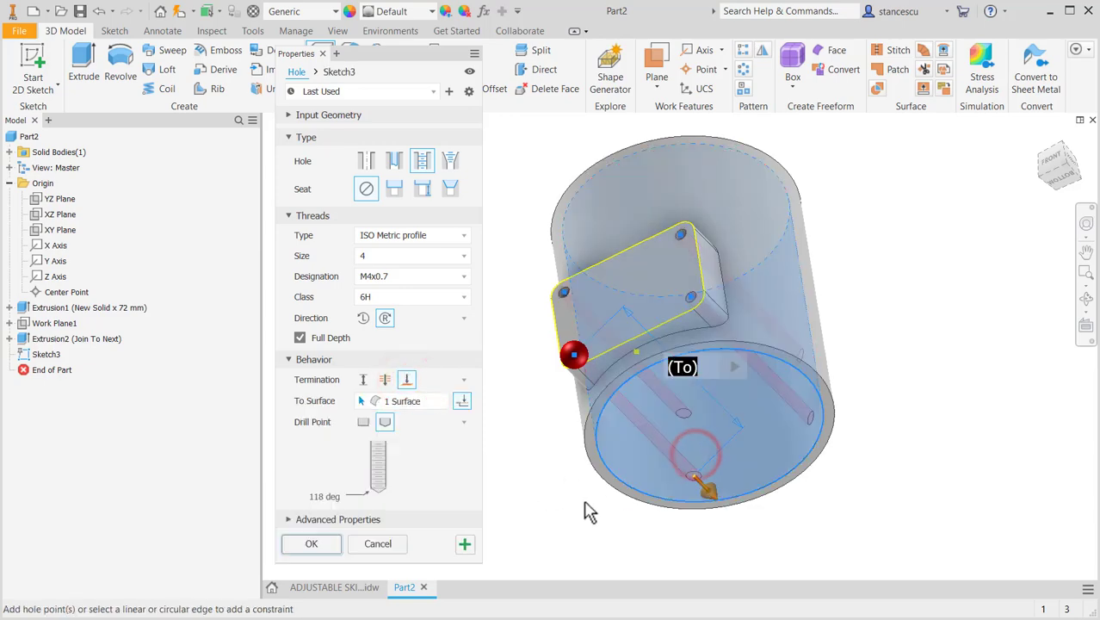
shift+middle_drag(589, 511, 552, 535)
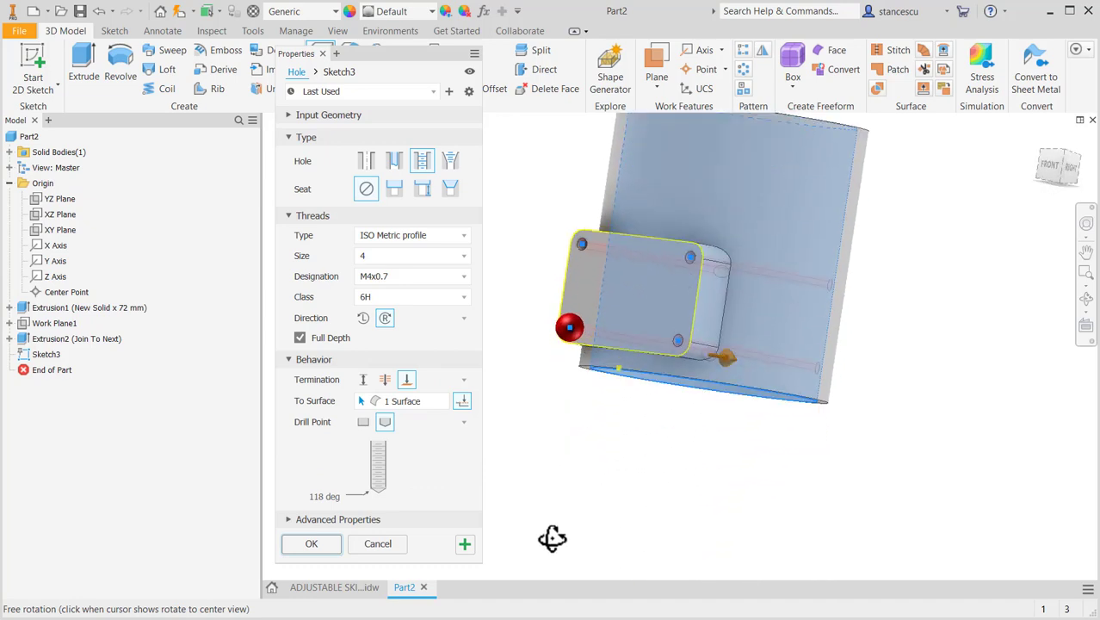
click(329, 547)
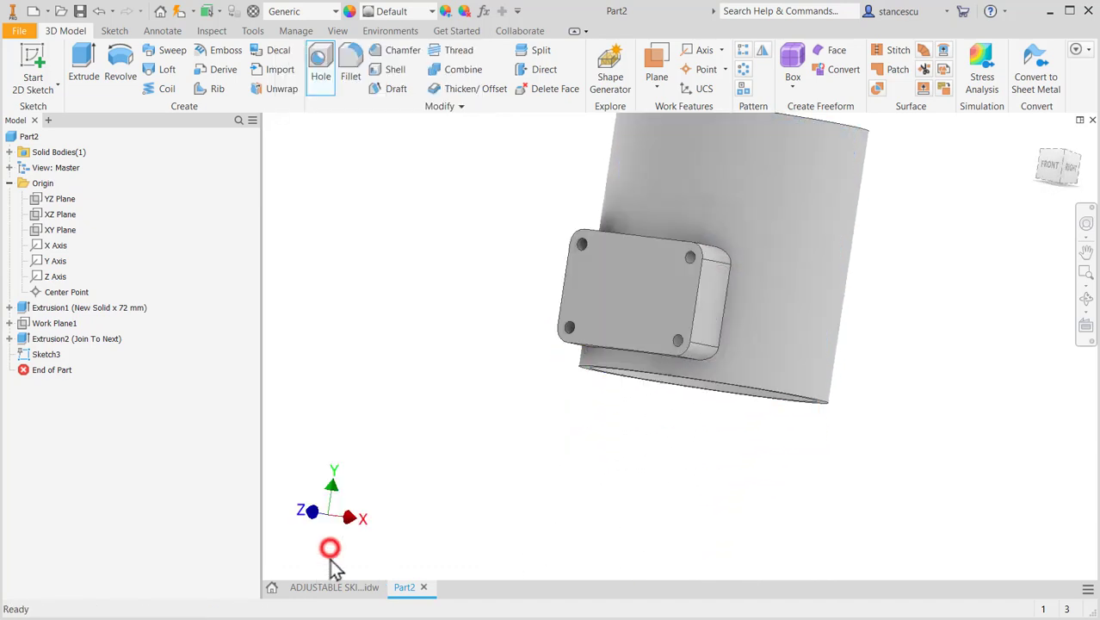
- Check the flange's radius in the ADJUSTABLE SKIRT drawing, and fillet the edge between flange and tube with a 2 mm radius
shift+middle_drag(651, 501, 607, 527)
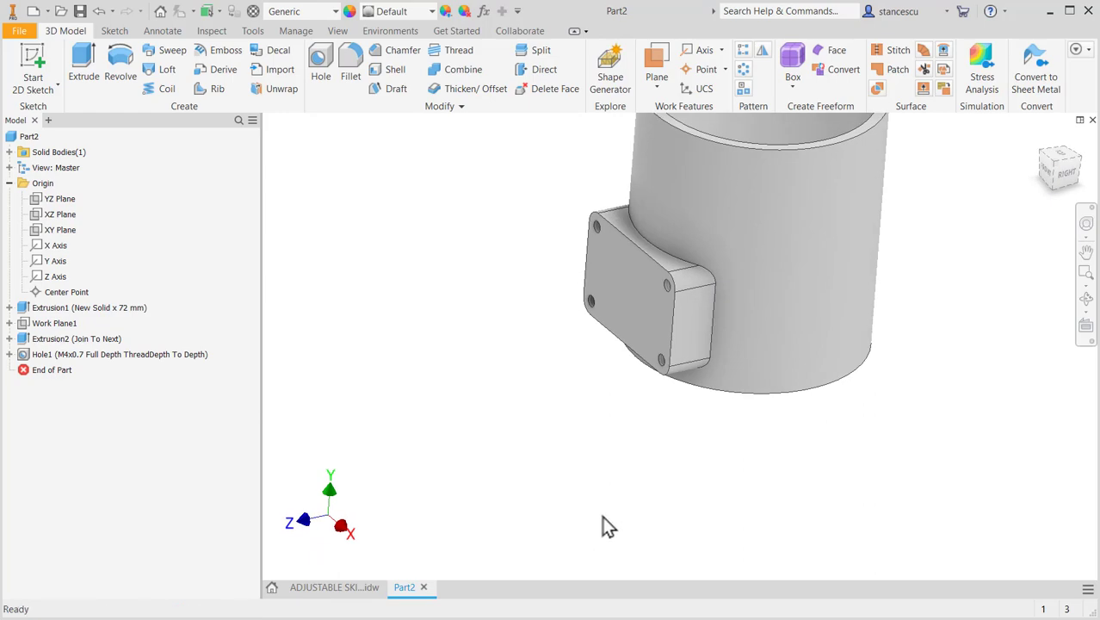
click(357, 589)
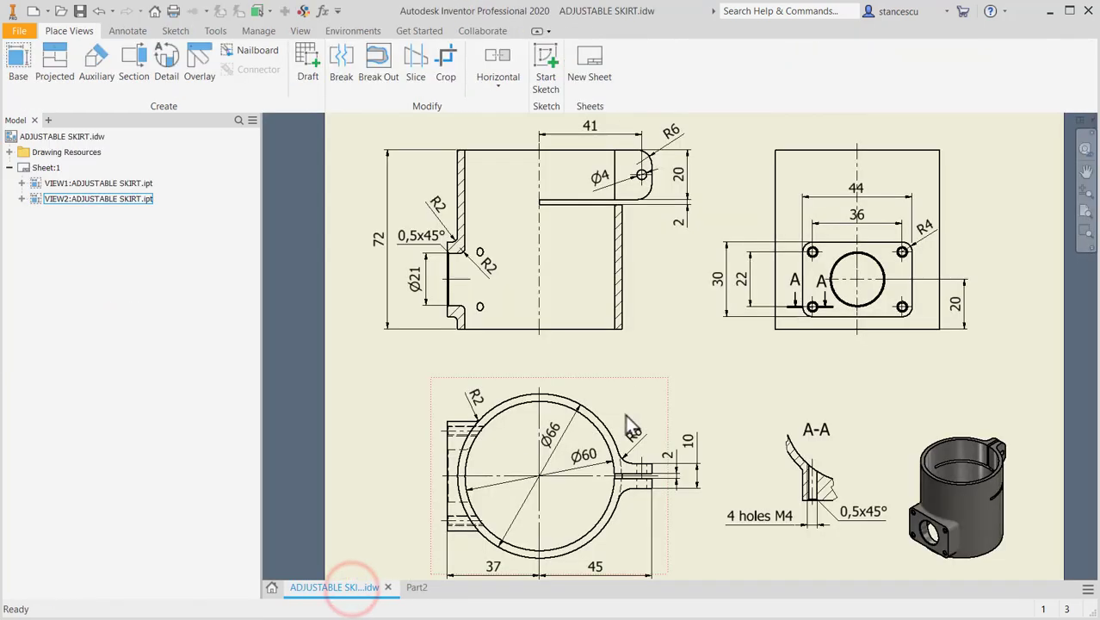
click(416, 588)
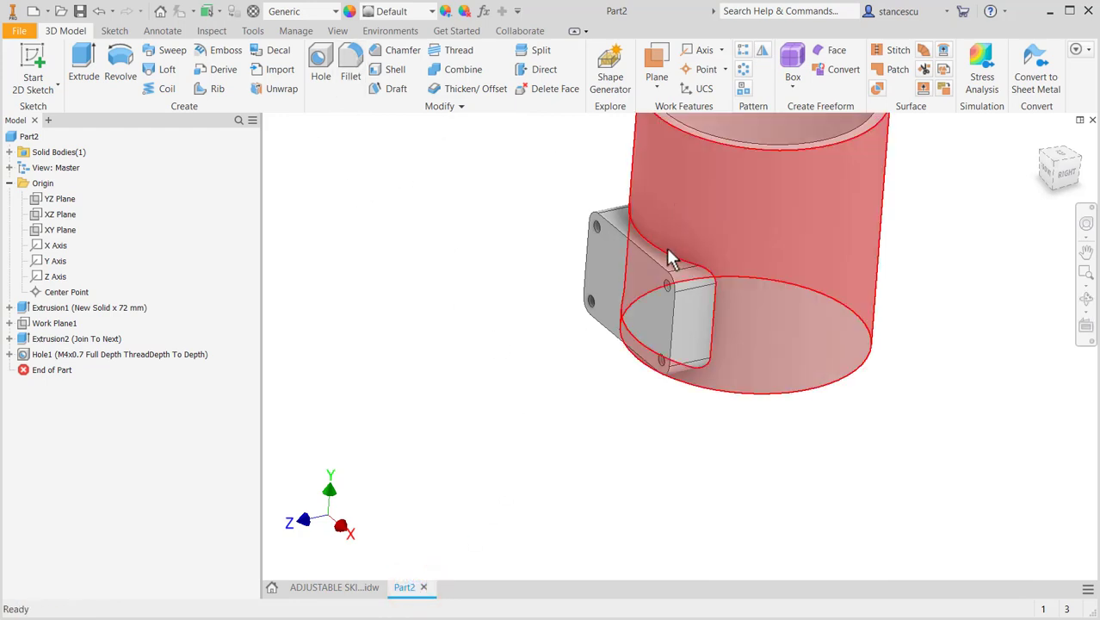
click(670, 252)
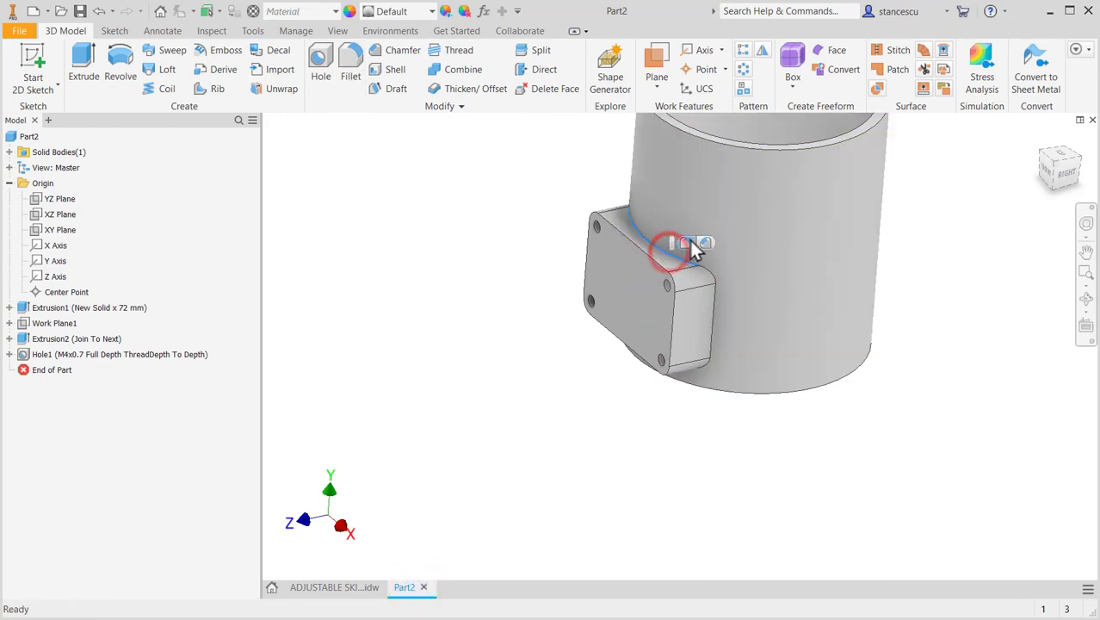
click(686, 243)
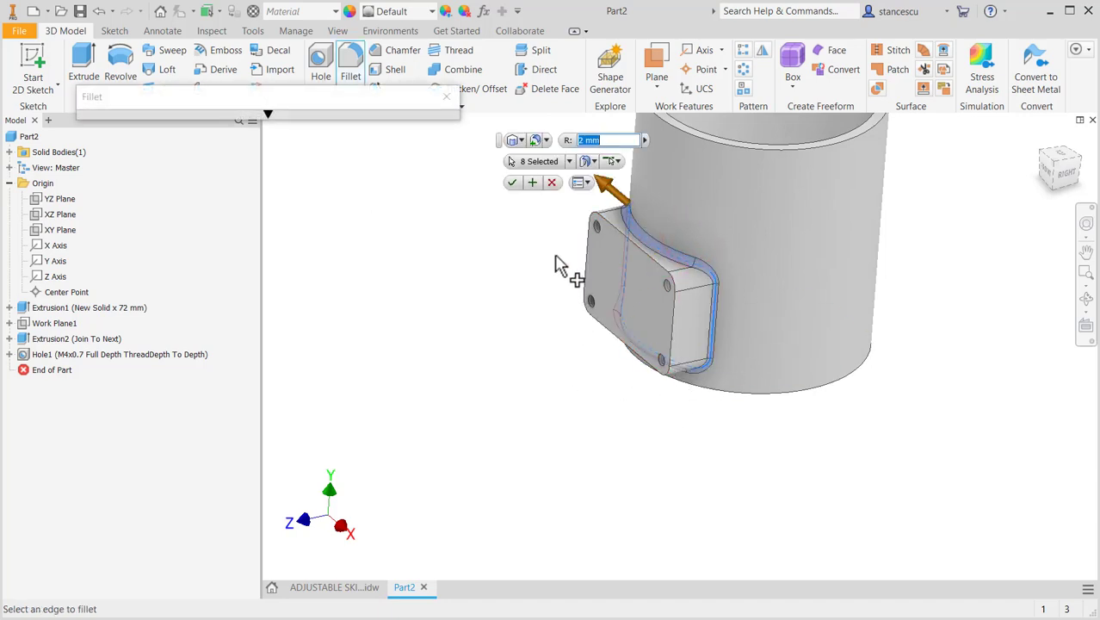
click(510, 184)
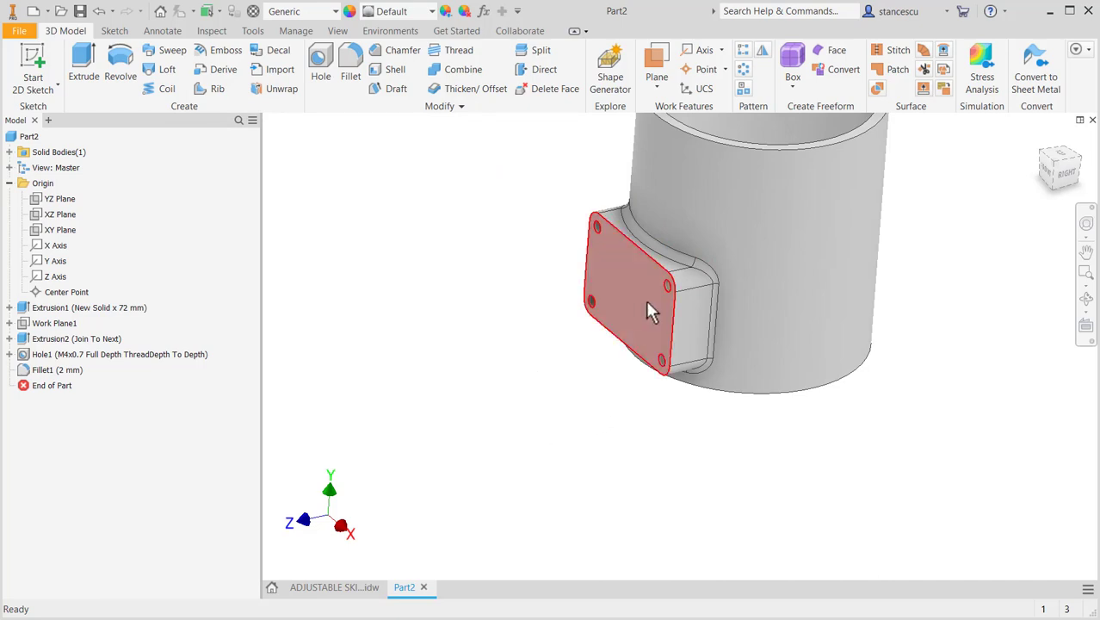
- Check the flange's central hole in the ADJUSTABLE SKIRT drawing, and sketch a centre point near the middle of the flange's front face
click(352, 589)
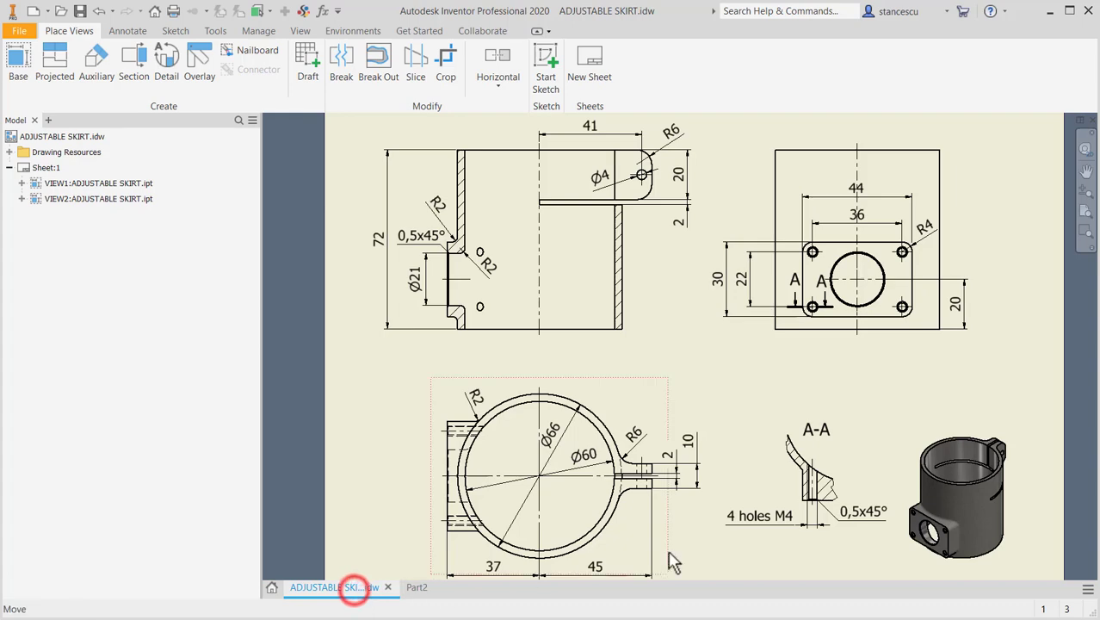
mouse_move(681, 375)
middle_down()
mouse_move(741, 313)
mouse_move(723, 333)
mouse_move(727, 357)
middle_up()
click(468, 273)
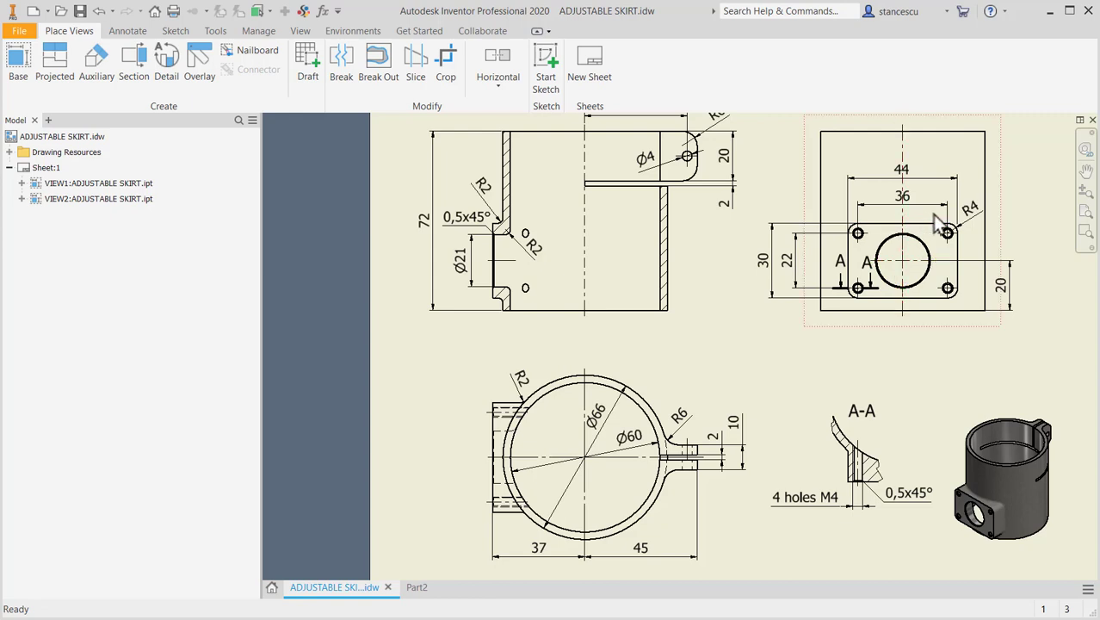
click(416, 587)
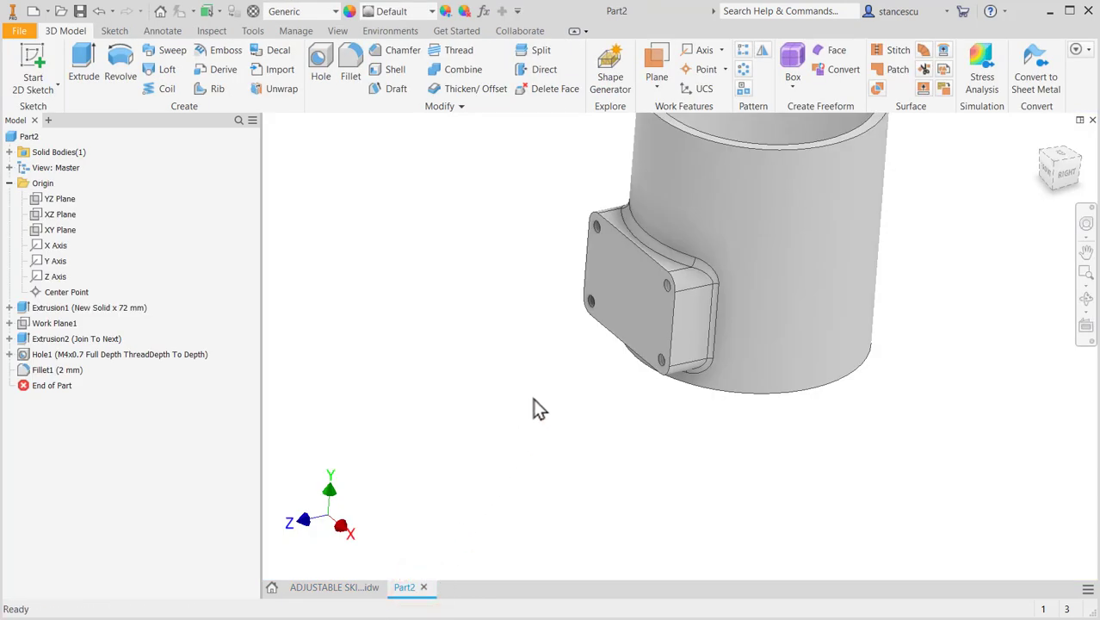
click(628, 302)
click(720, 295)
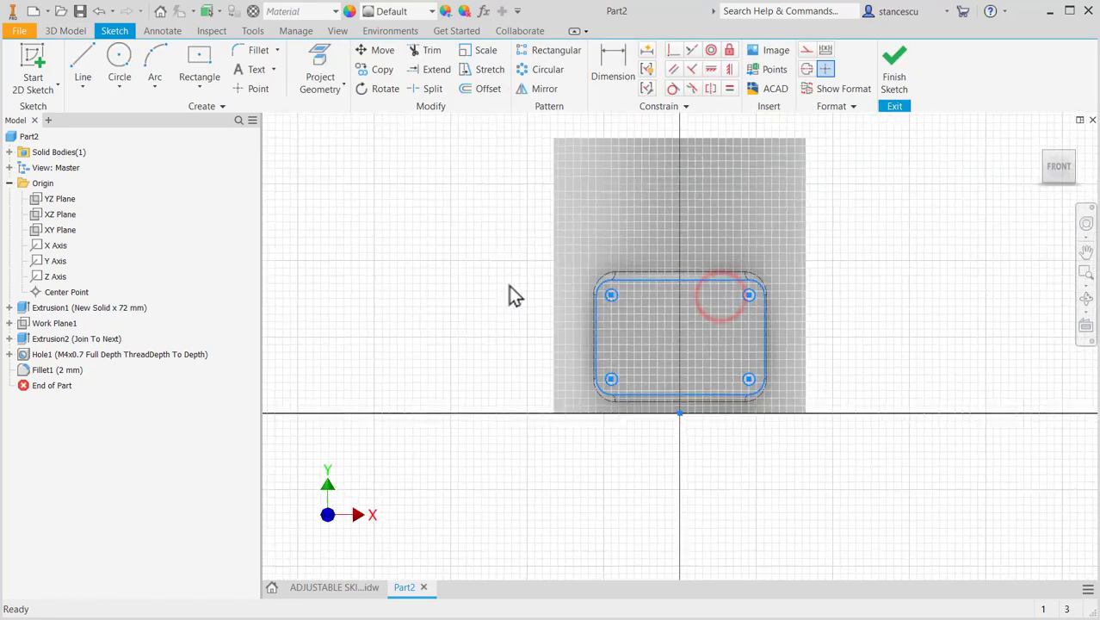
click(249, 89)
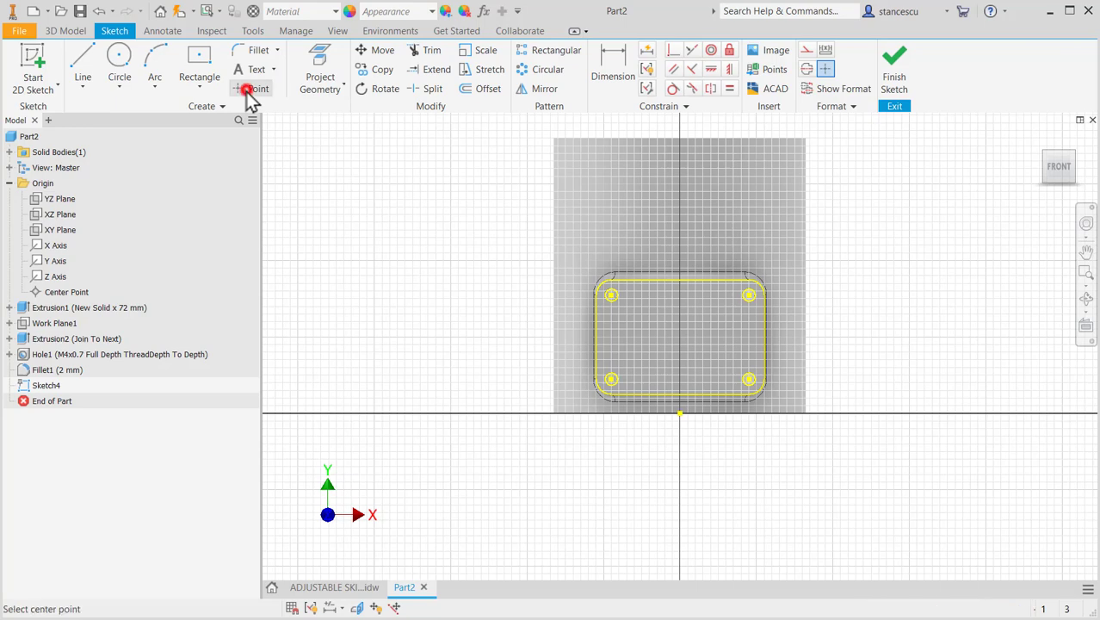
click(701, 329)
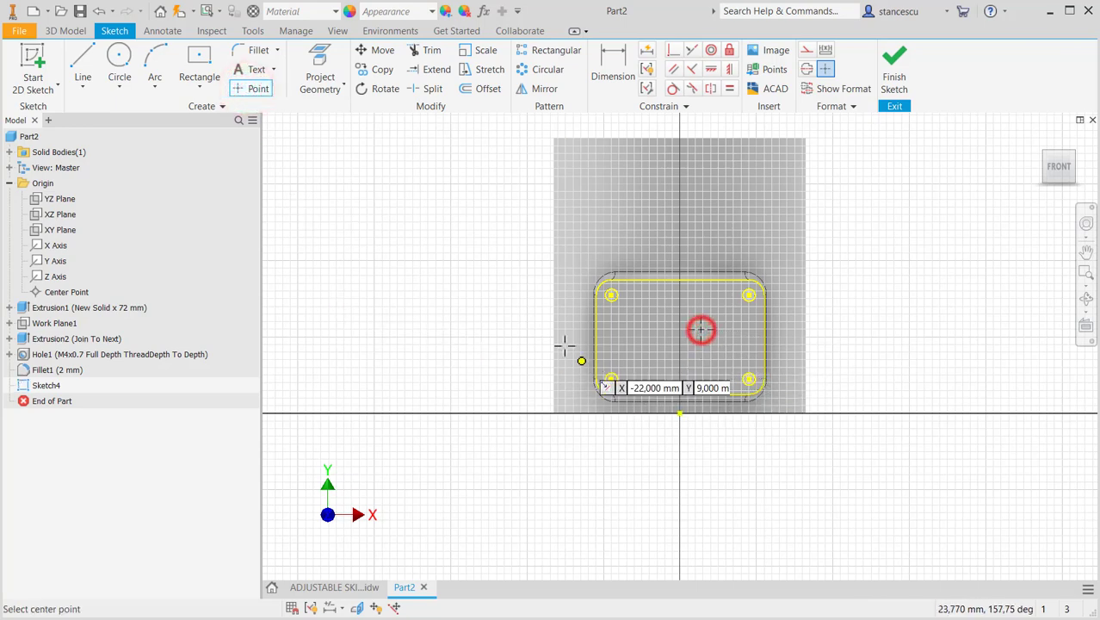
- Constrain the point horizontally to the midpoint of the flange's side edge and vertically to the origin, and finish the sketch
click(715, 74)
click(701, 329)
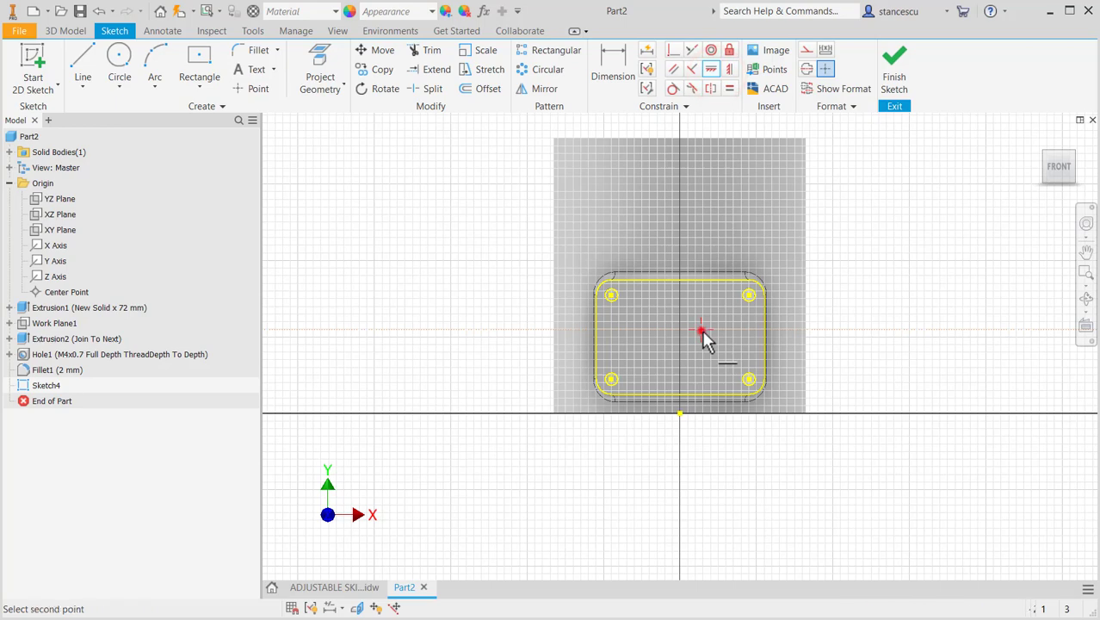
click(764, 336)
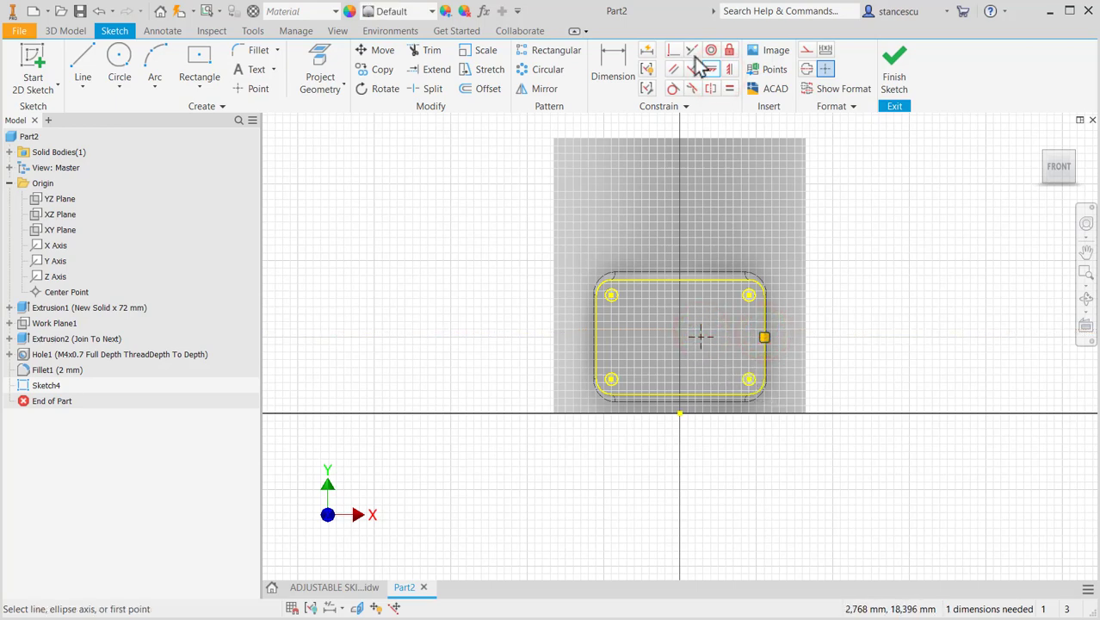
click(731, 71)
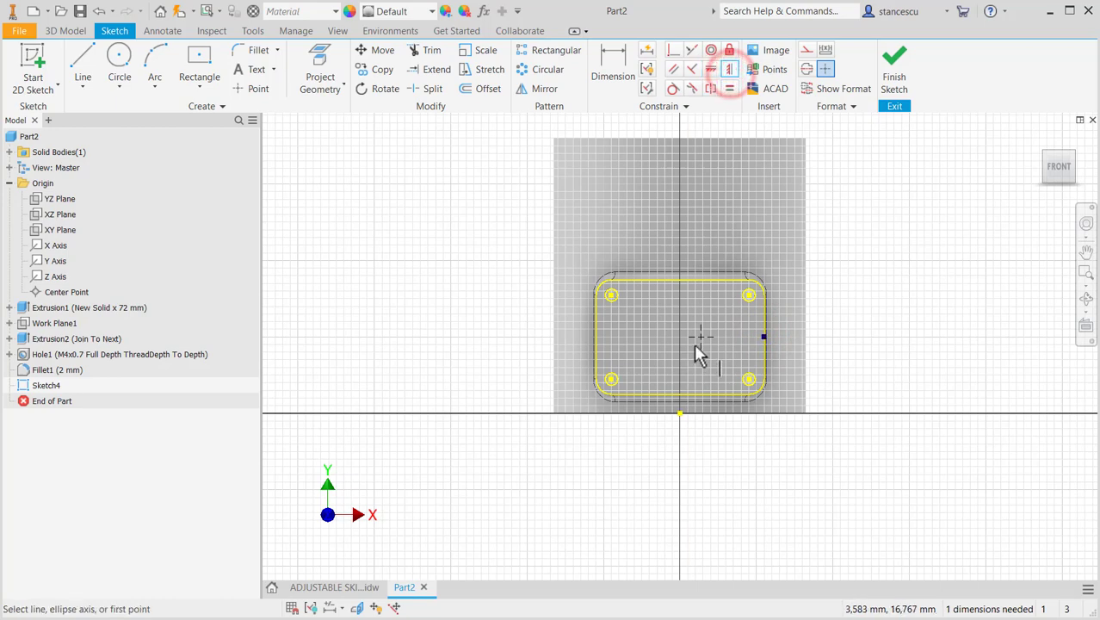
click(698, 337)
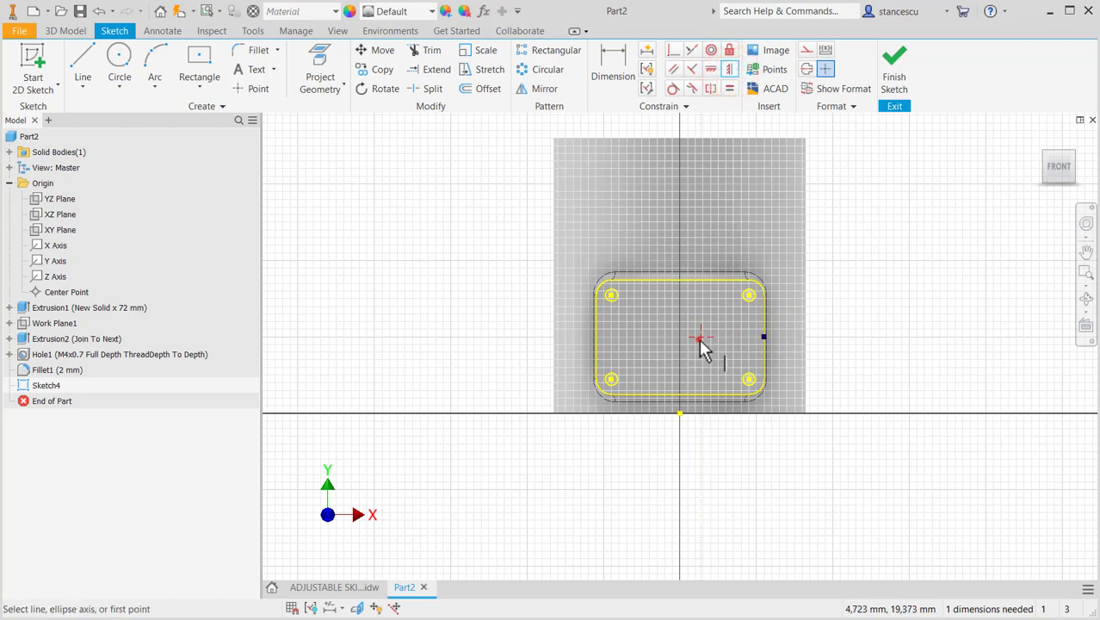
click(680, 414)
click(898, 65)
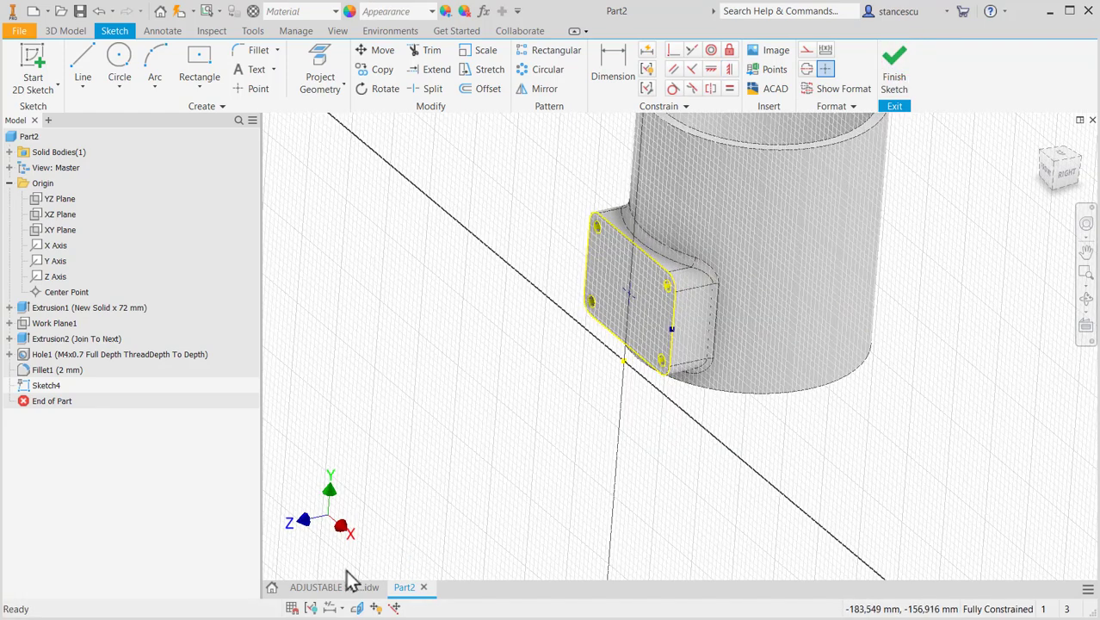
key(c)
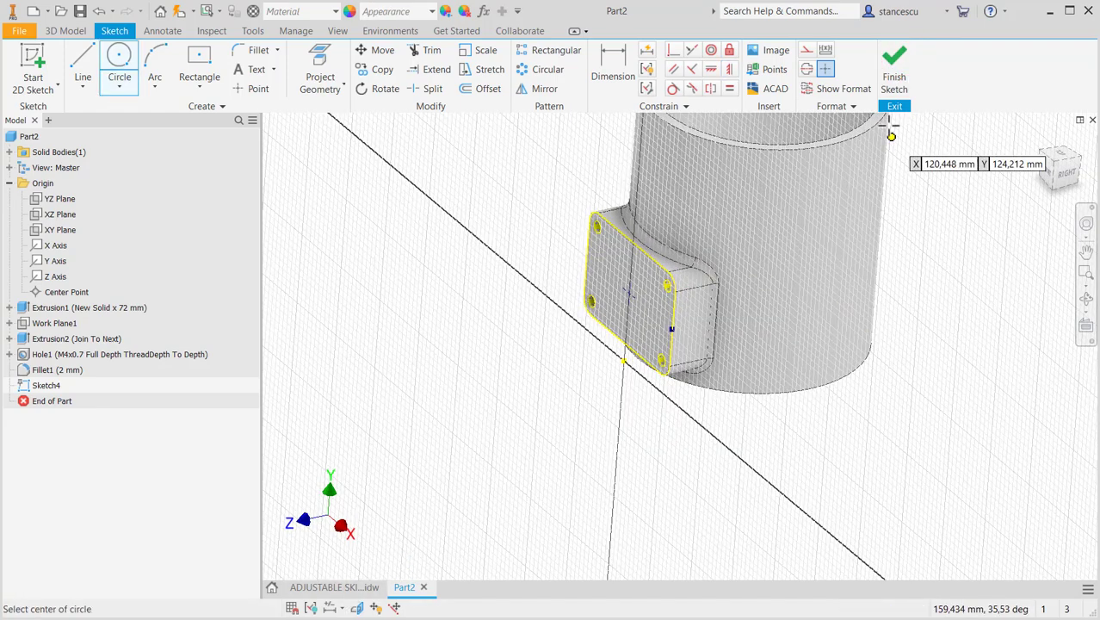
click(895, 86)
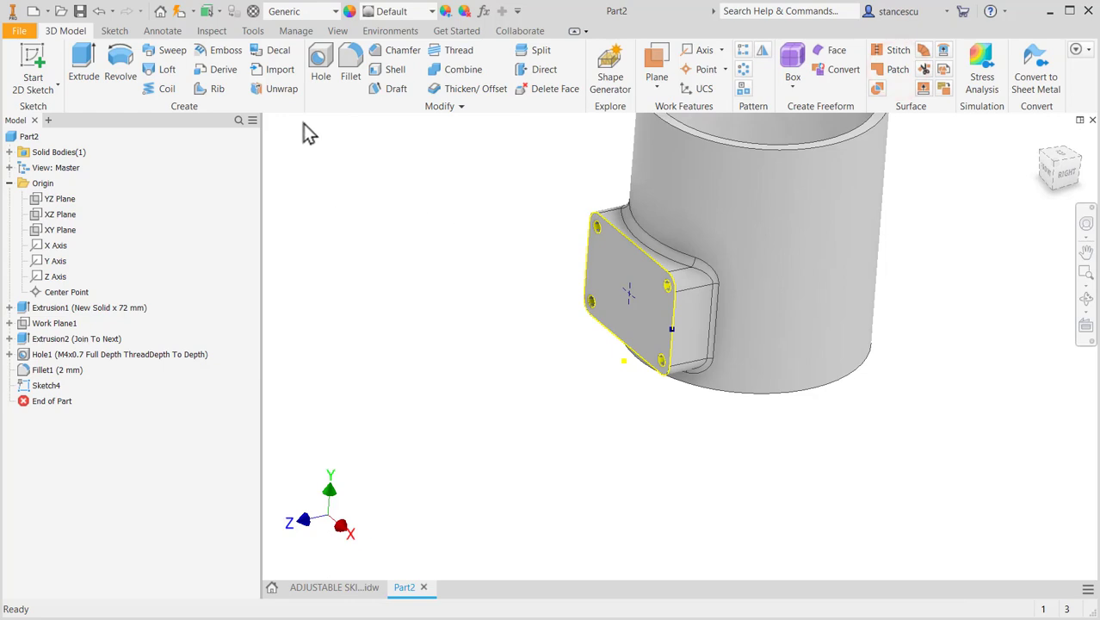
- Set up a simple hole with a 21 mm diameter at the flange's central point
click(321, 67)
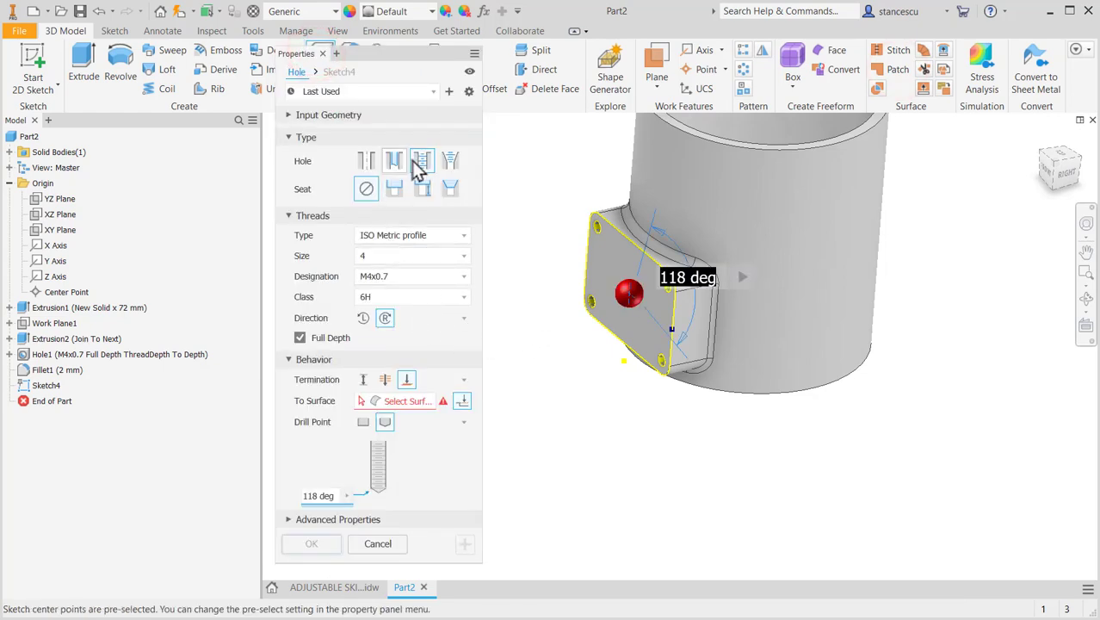
click(366, 160)
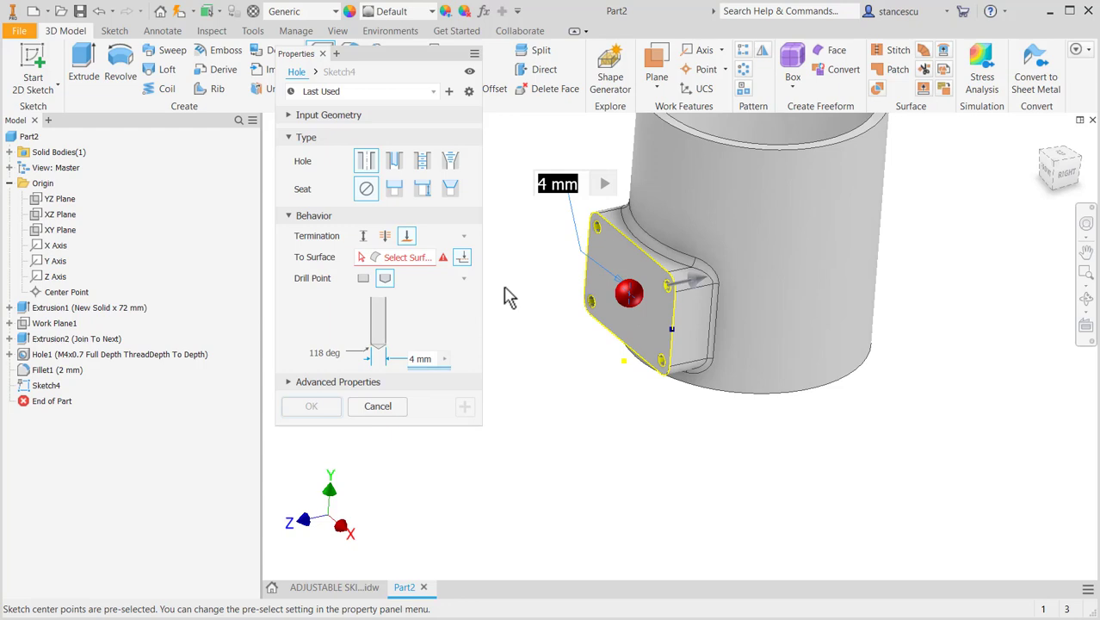
text(21)
key(Return)
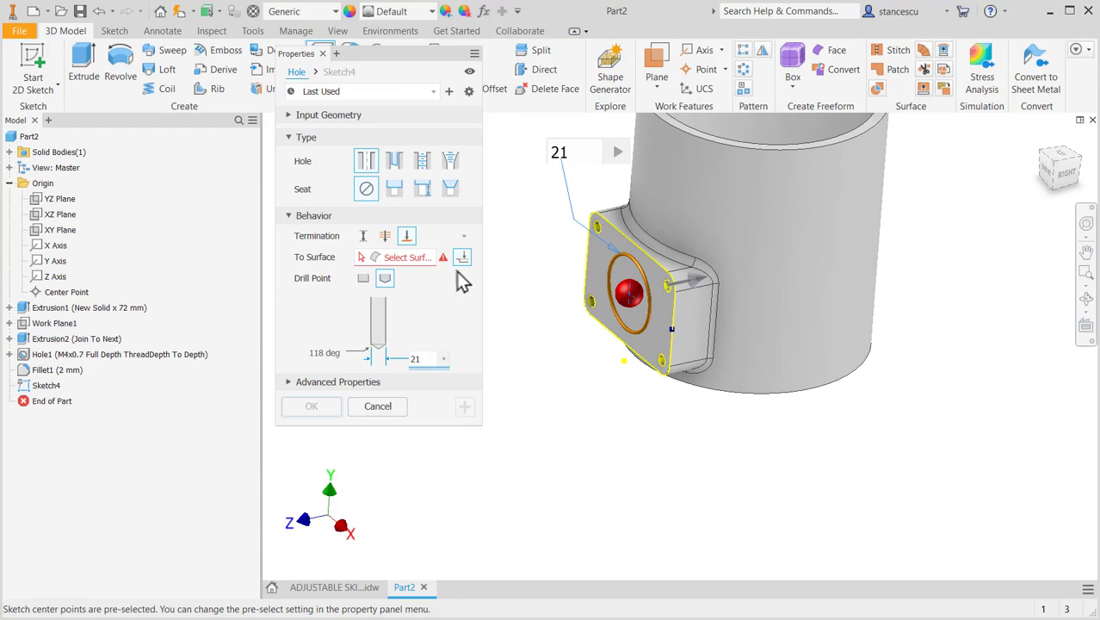
- Terminate the central hole at the tube's inner surface and create it
click(418, 257)
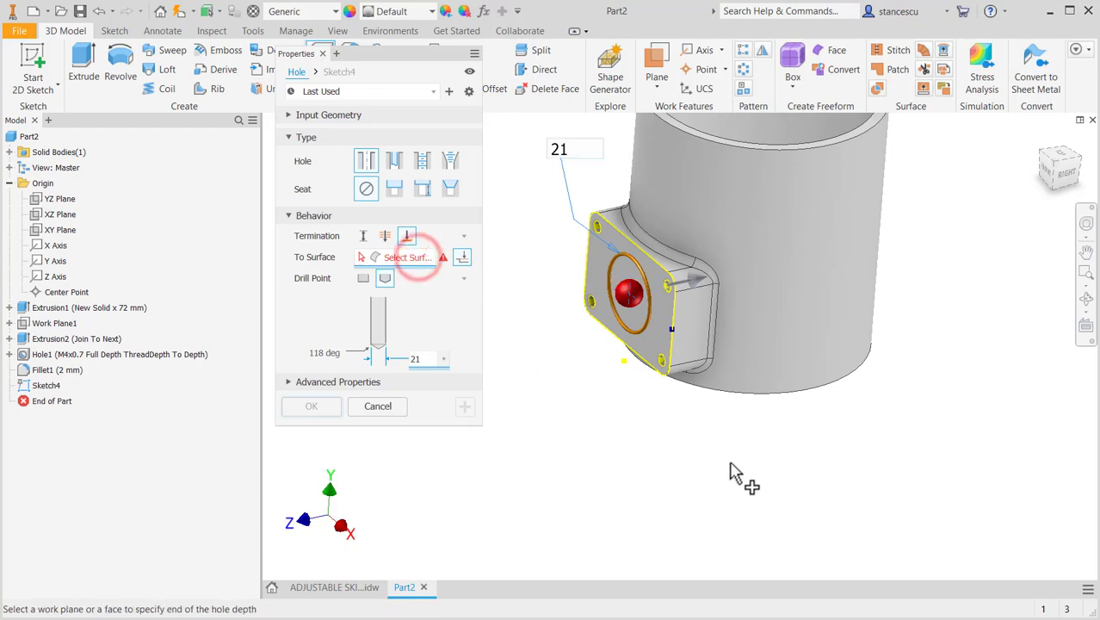
shift+middle_drag(737, 475, 707, 408)
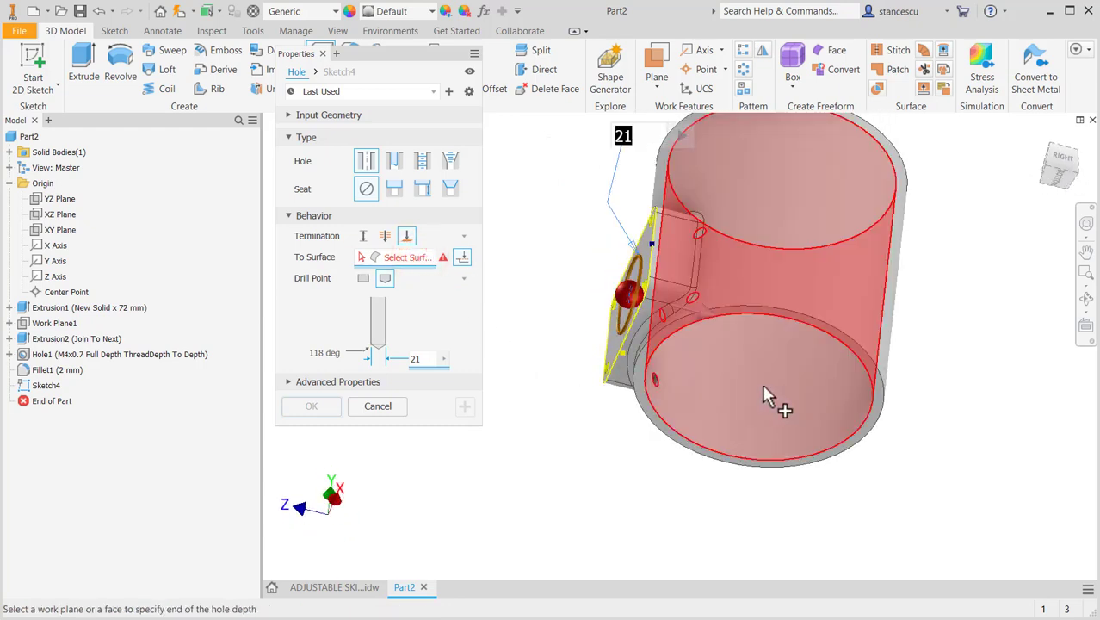
click(791, 385)
shift+middle_drag(608, 453, 392, 476)
click(309, 407)
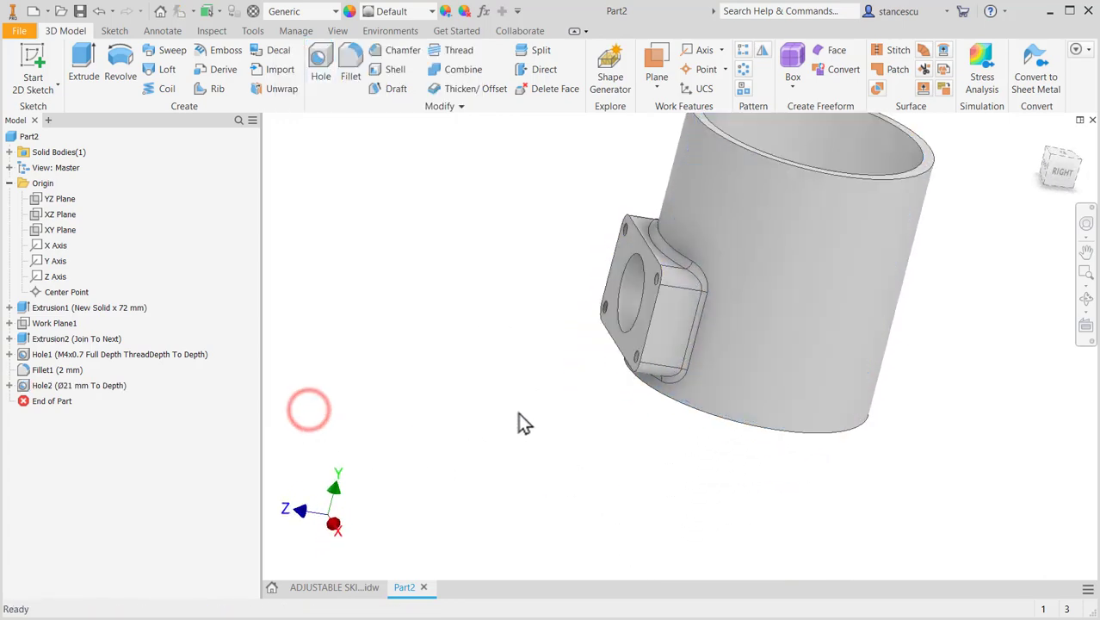
- Check the chamfer and radius callouts at the 21 mm hole in the ADJUSTABLE SKIRT drawing, and return to the part
click(368, 586)
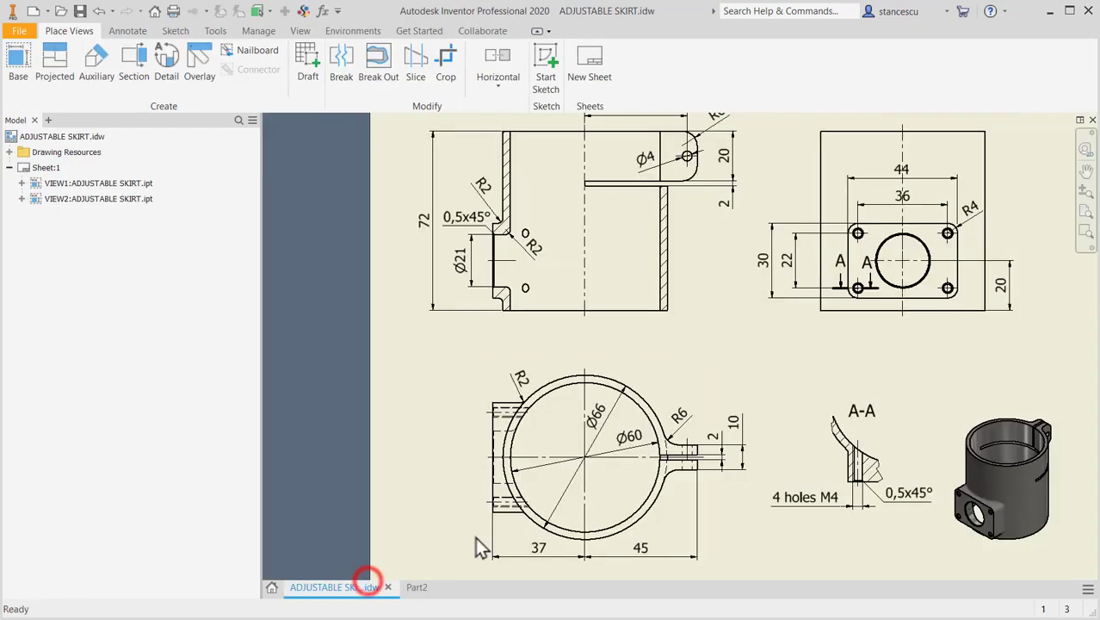
scroll(487, 250, down, 4)
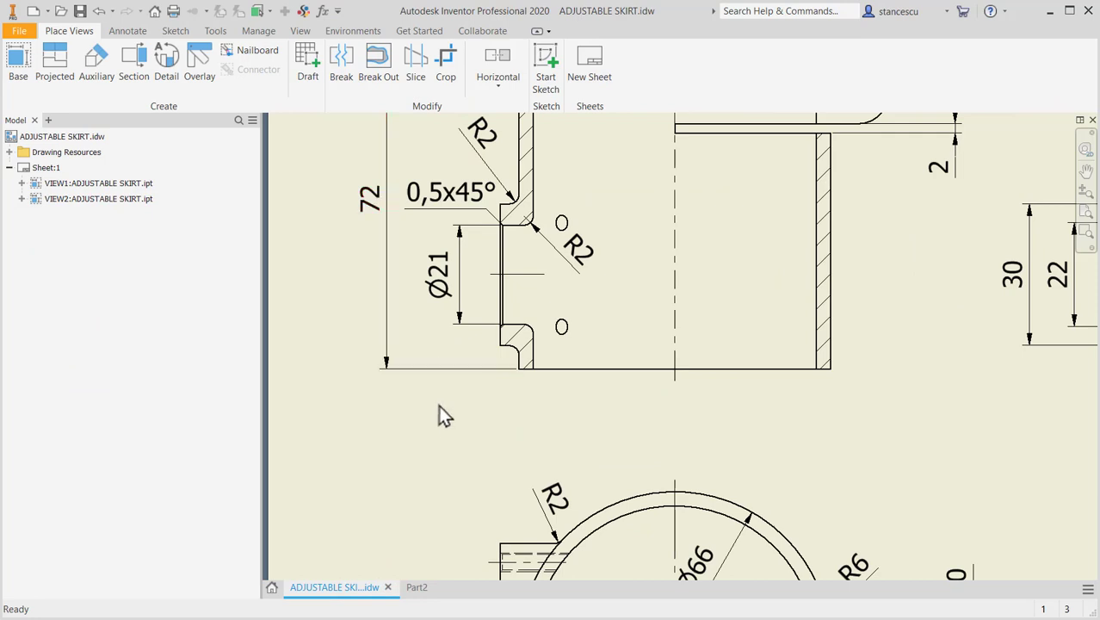
middle_drag(447, 412, 445, 410)
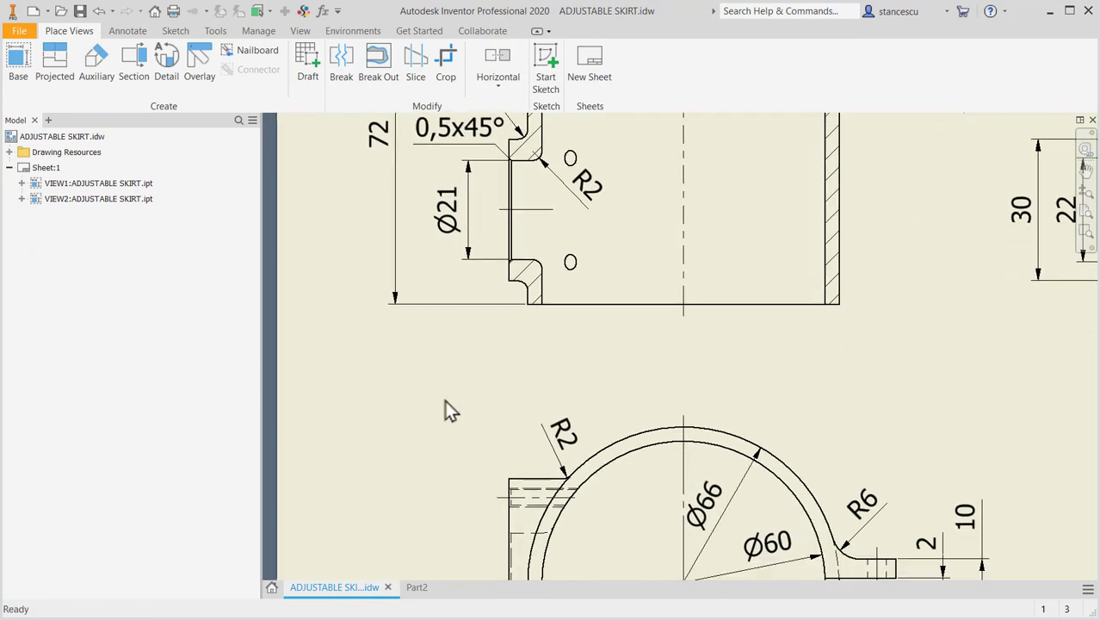
click(420, 587)
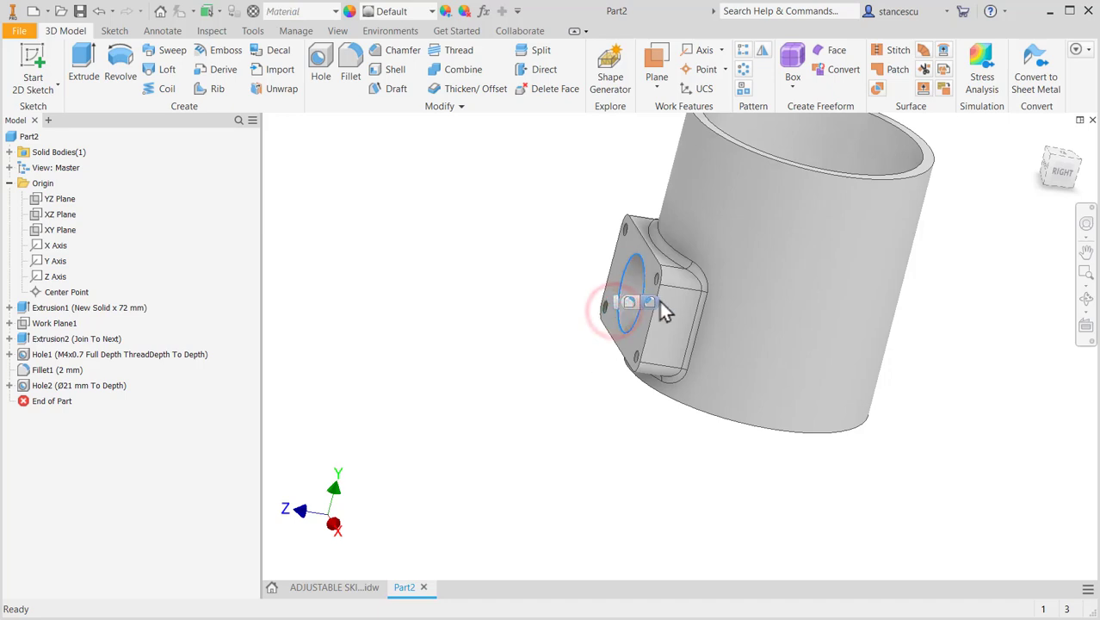
- Chamfer the 21 mm hole's outer edge on the flange face by 0.5 mm and return to the home view
key(ctrl+shift+k)
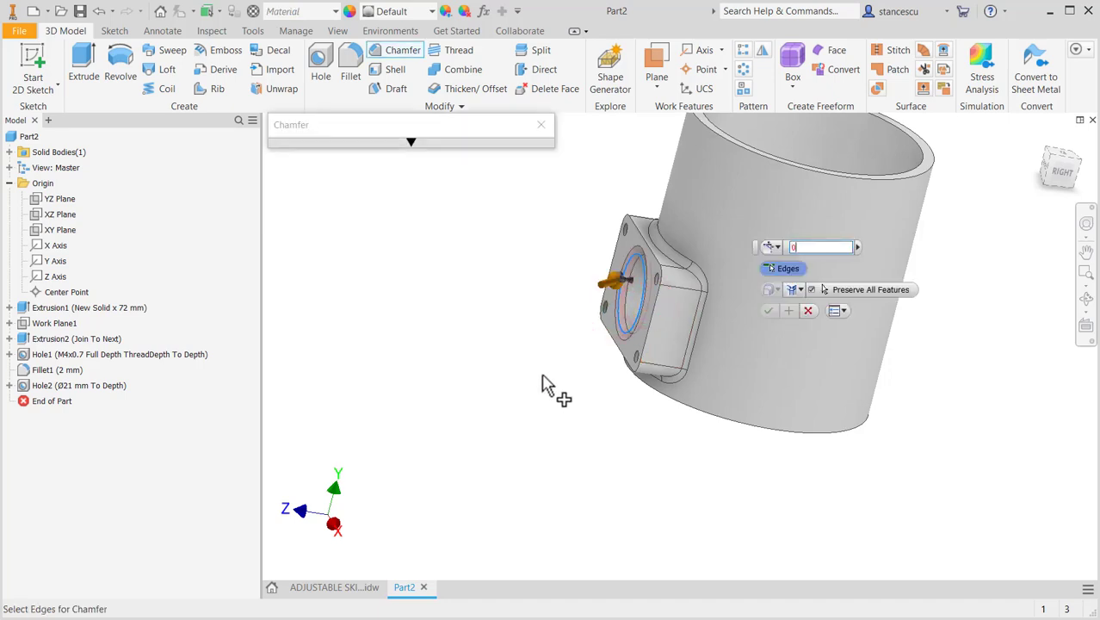
key(Return)
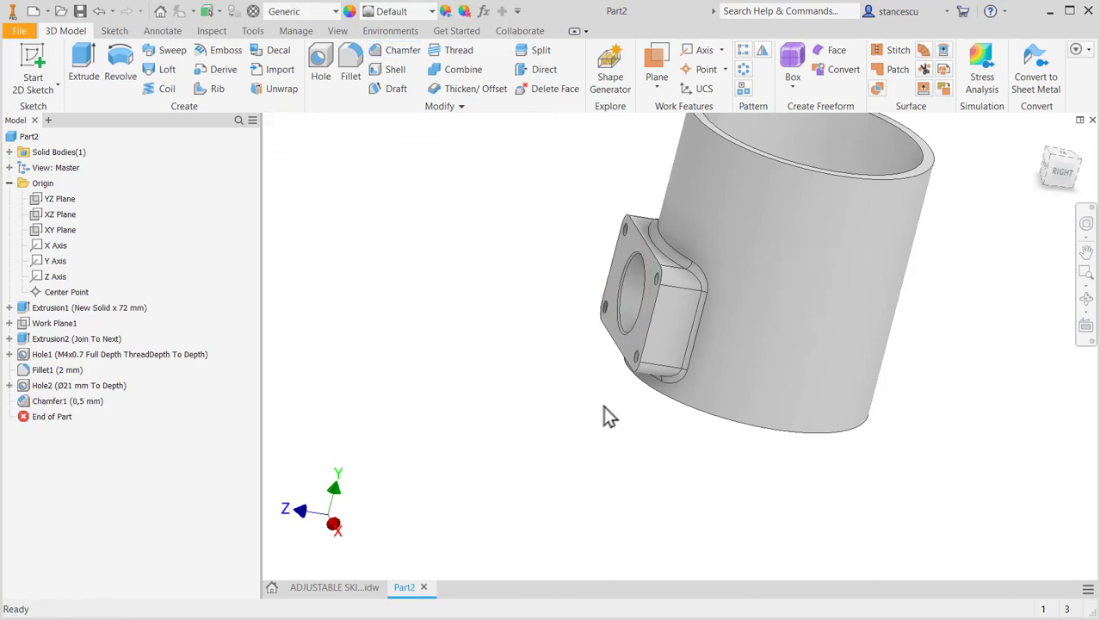
key(F6)
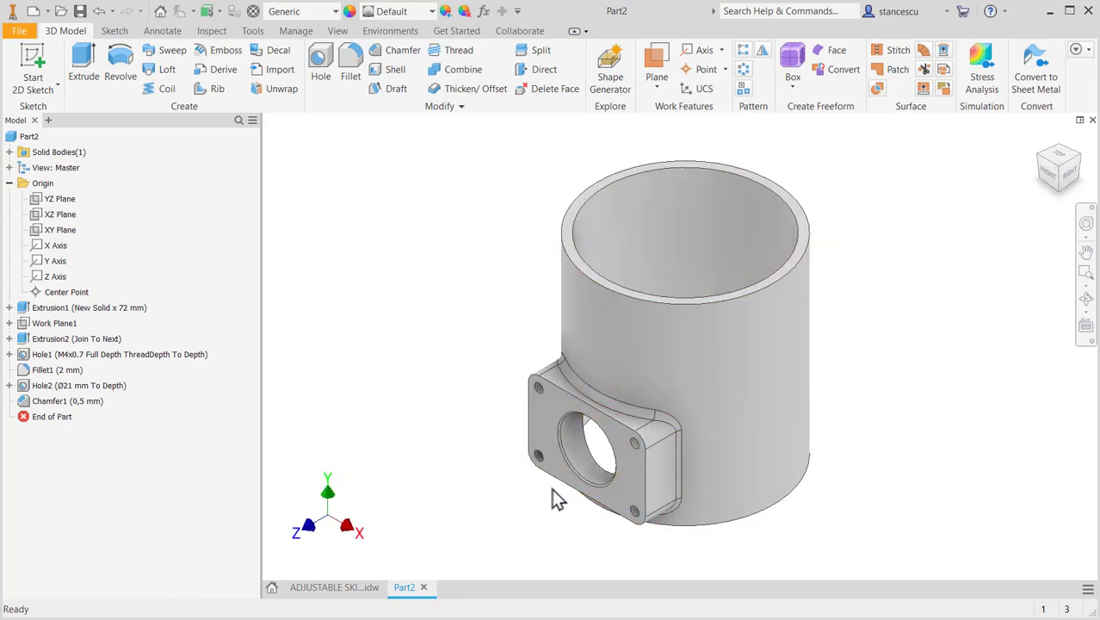
- Examine the split clamp lug in the plan and section views of the ADJUSTABLE SKIRT drawing, and return to the part
click(343, 586)
mouse_move(815, 353)
middle_down()
mouse_move(803, 260)
mouse_move(769, 169)
middle_up()
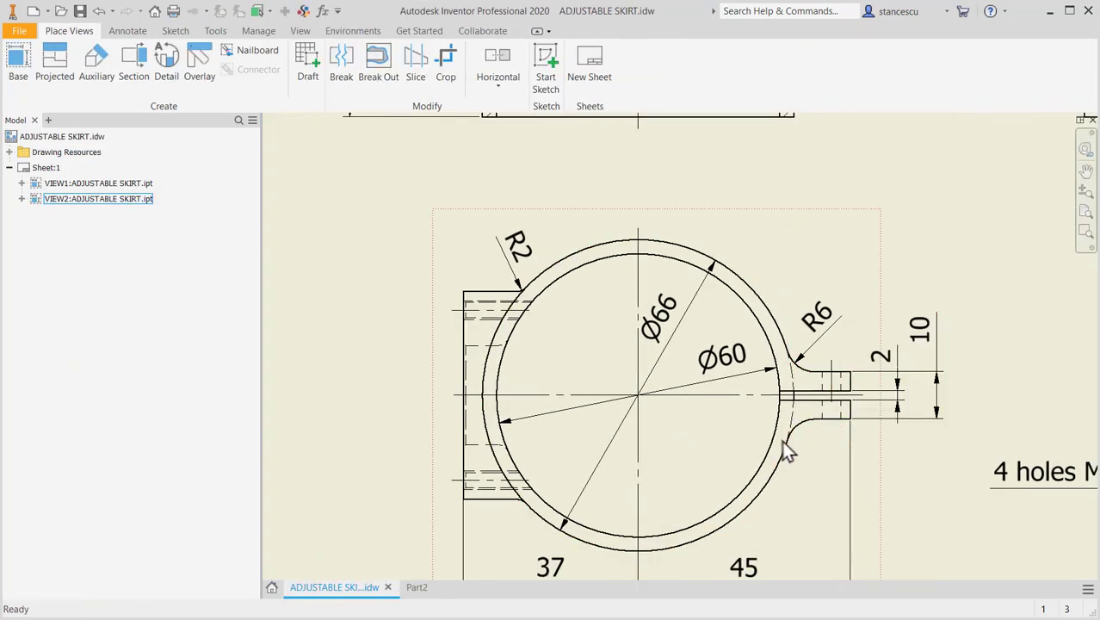
middle_drag(779, 287, 783, 508)
middle_drag(786, 258, 798, 417)
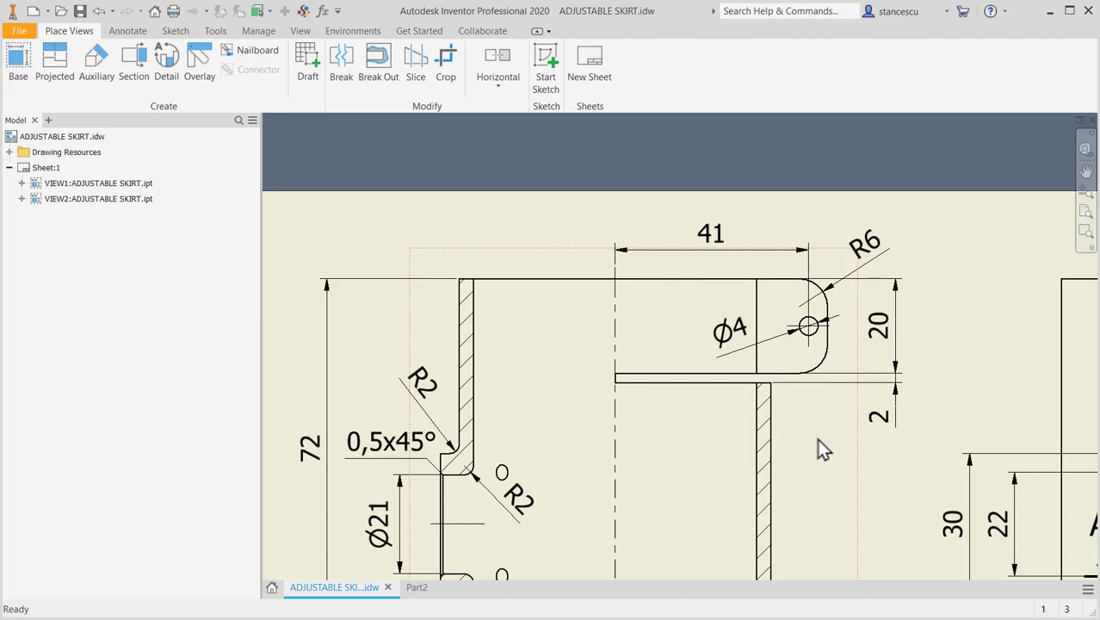
middle_drag(822, 448, 824, 337)
middle_drag(843, 417, 847, 201)
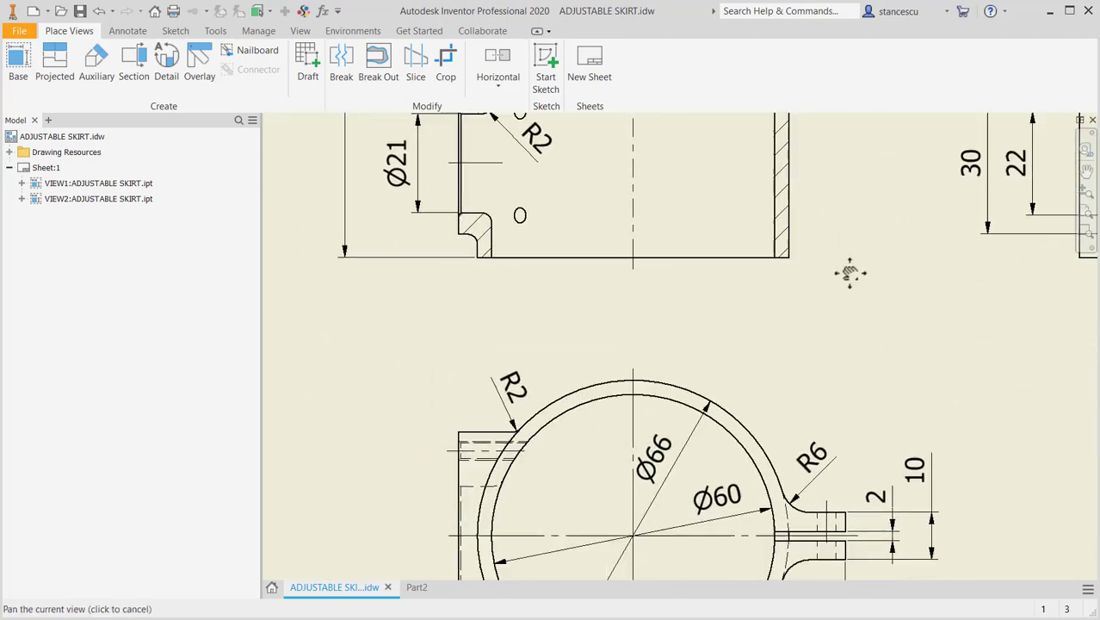
middle_drag(835, 364, 797, 557)
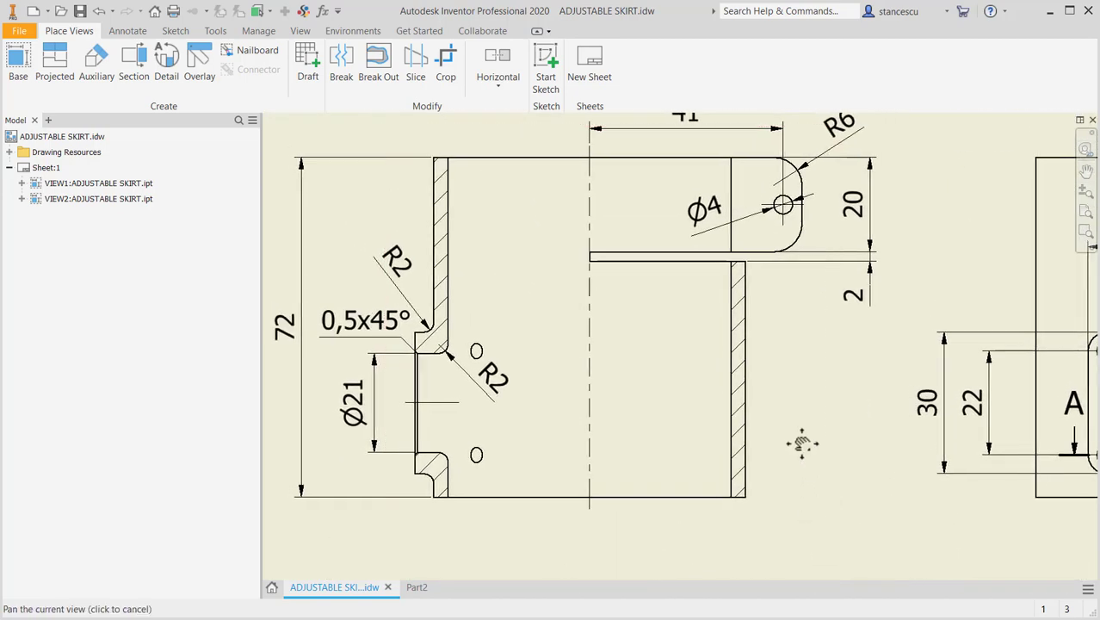
click(421, 589)
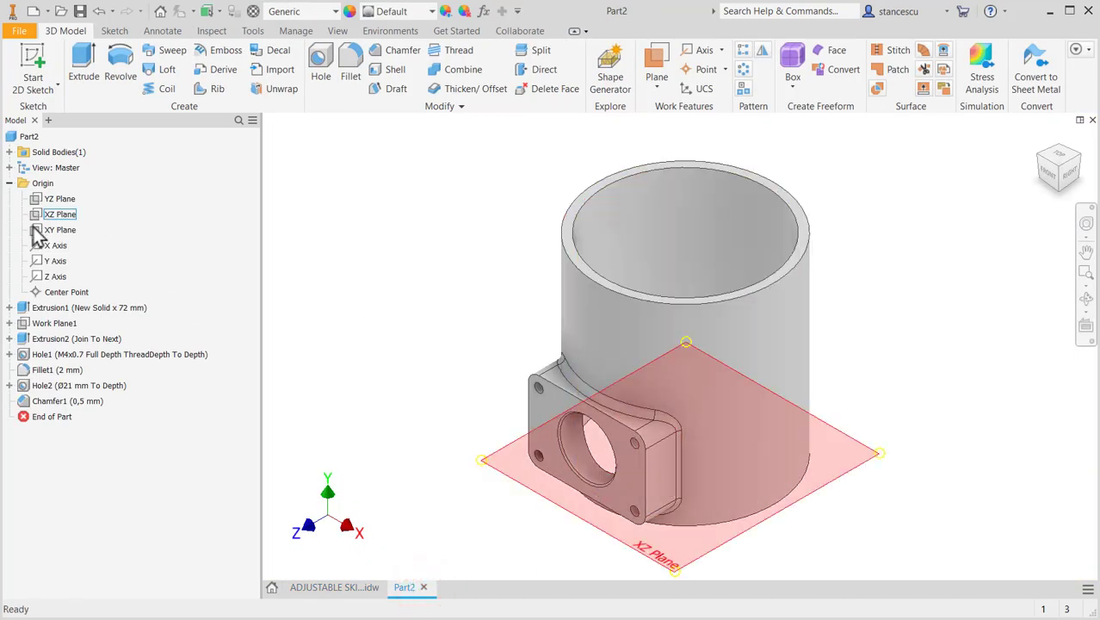
- Start a sketch on the YZ plane and slice the model at the sketch plane
click(38, 198)
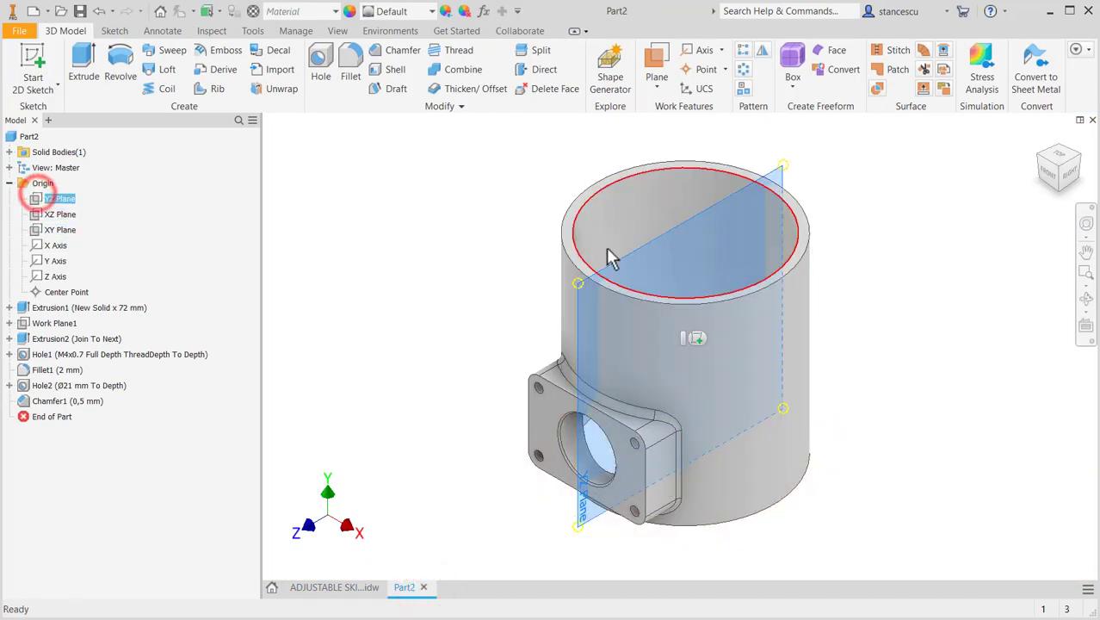
click(695, 340)
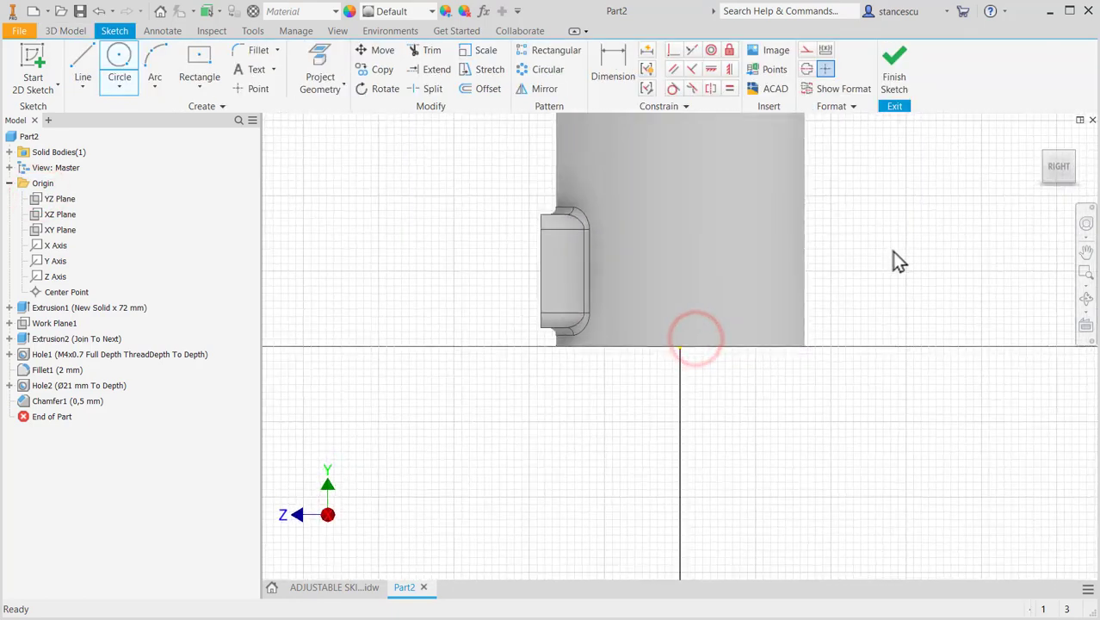
key(F7)
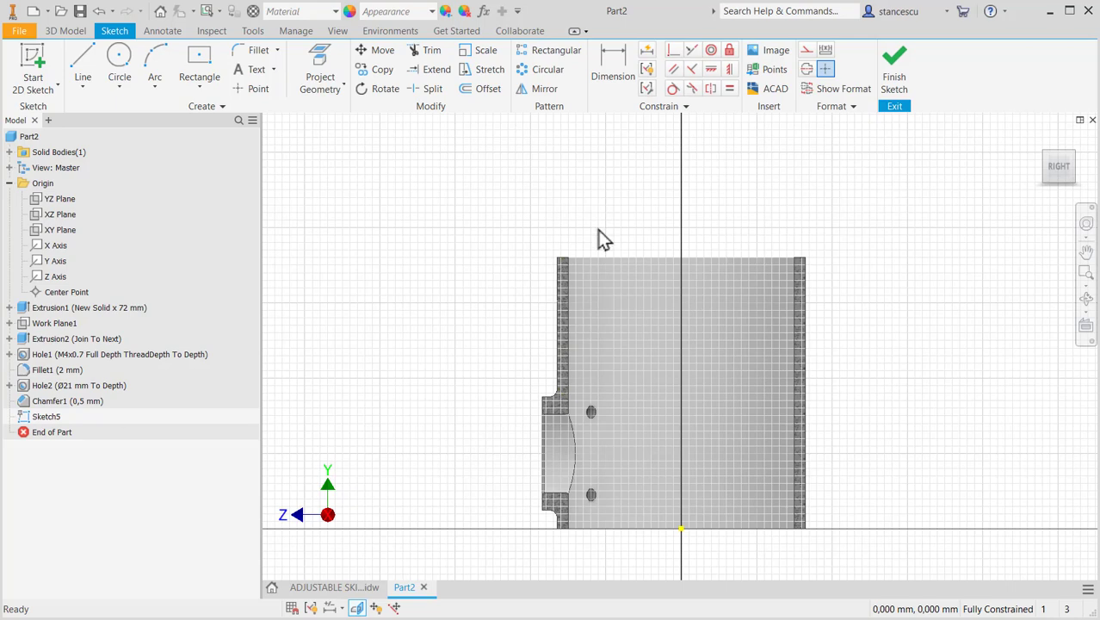
- Check the lug's length, height and corner radius callouts across the drawing views, and return to the part sketch
click(339, 587)
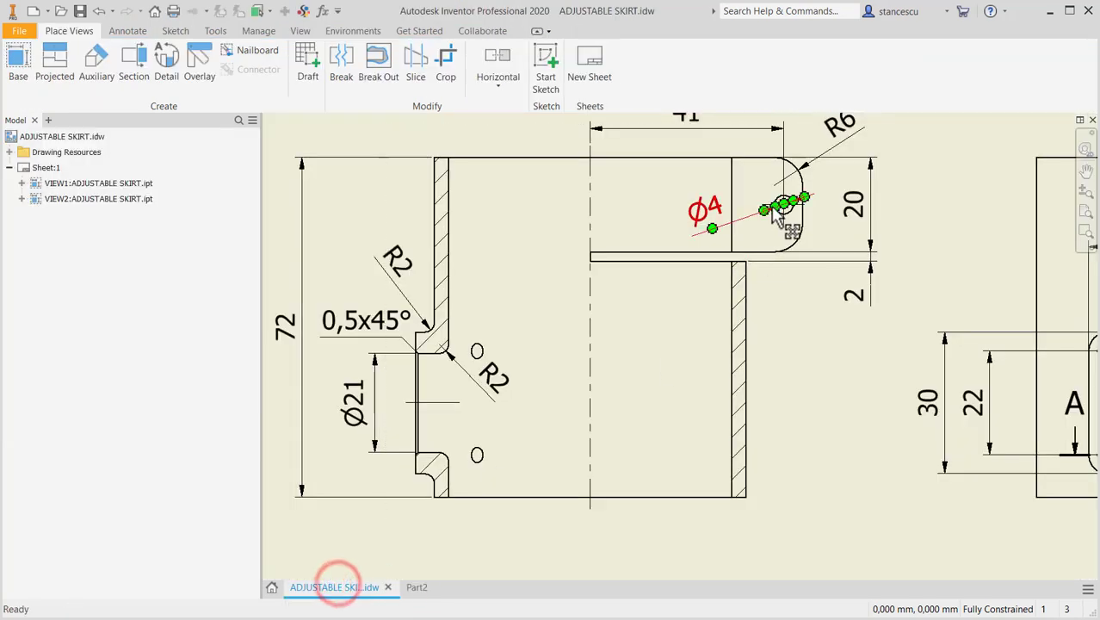
middle_drag(784, 295, 796, 374)
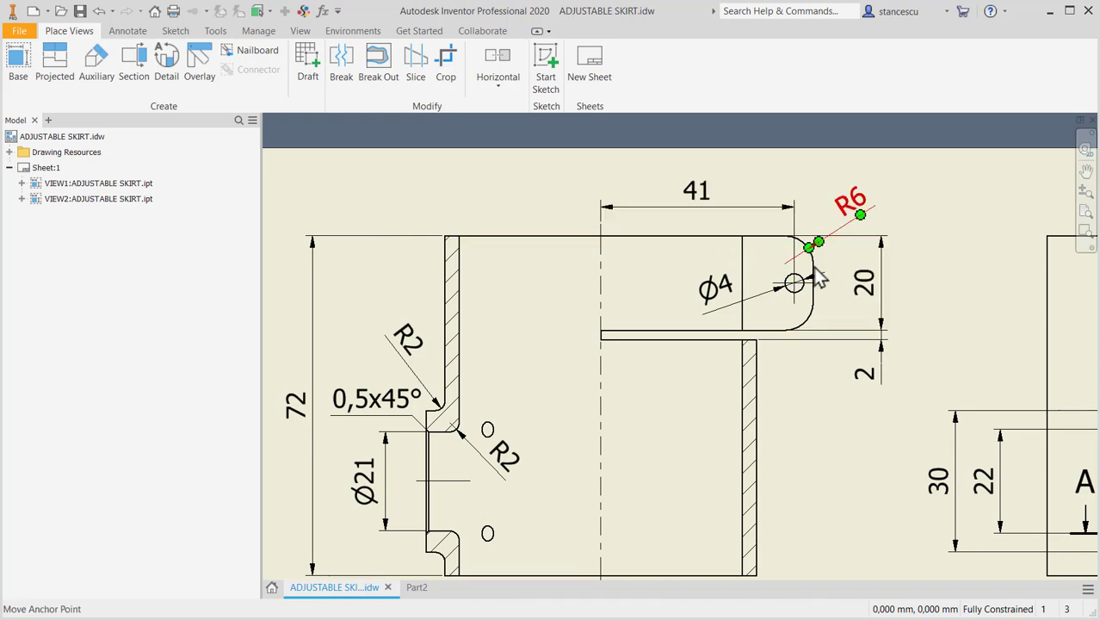
mouse_move(800, 401)
middle_down()
mouse_move(793, 155)
mouse_move(802, 309)
middle_up()
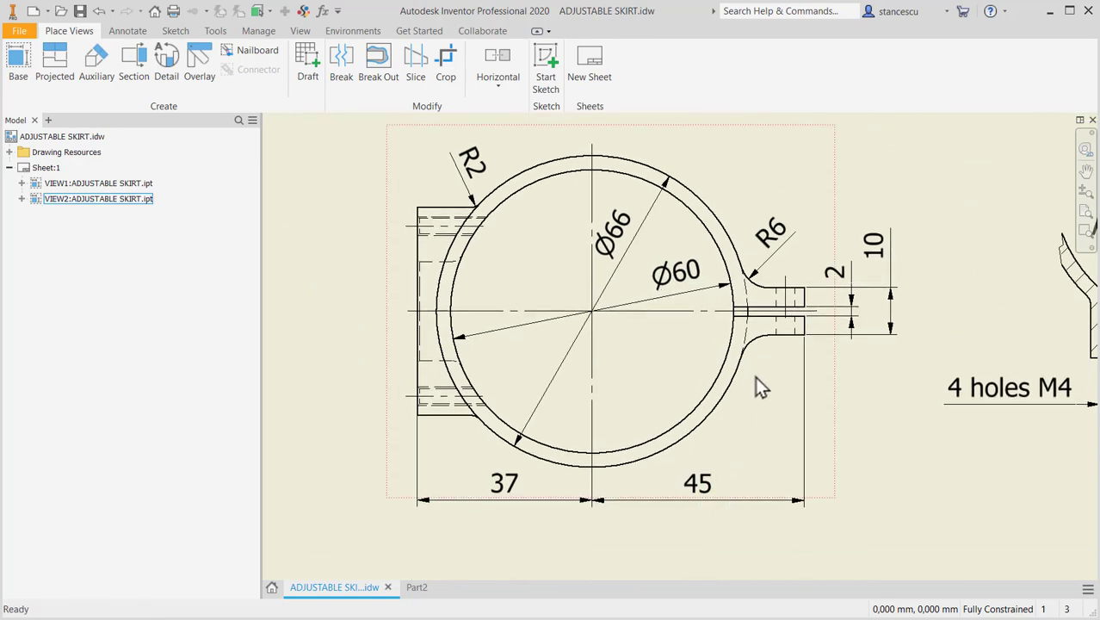
middle_drag(755, 388, 766, 572)
middle_drag(812, 394, 824, 603)
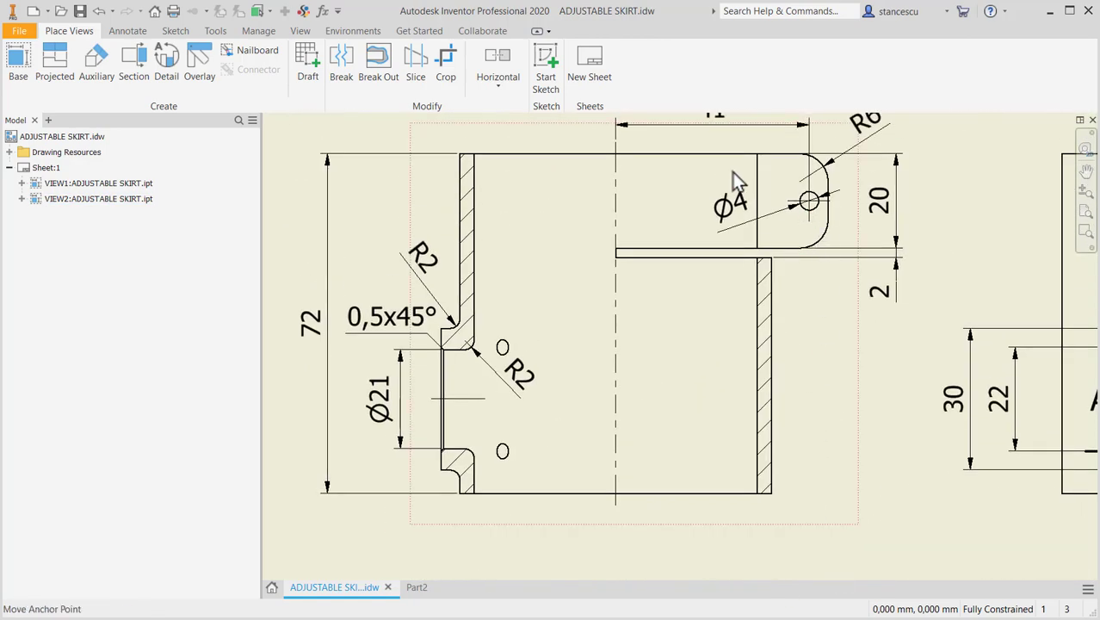
mouse_move(859, 344)
middle_down()
mouse_move(847, 353)
mouse_move(847, 329)
middle_up()
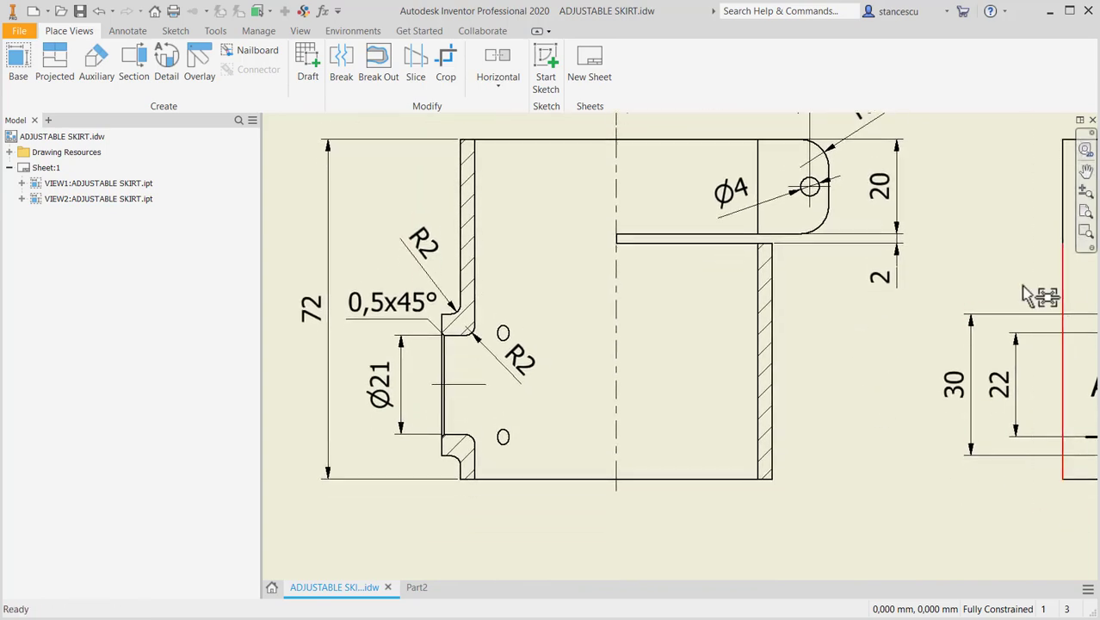
key(Home)
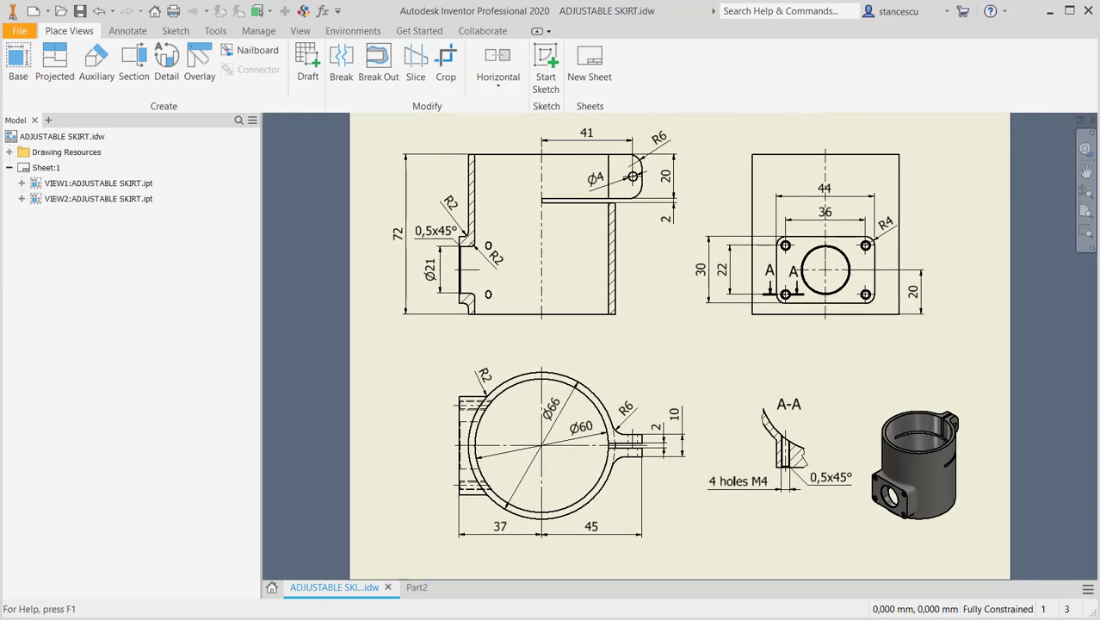
click(417, 588)
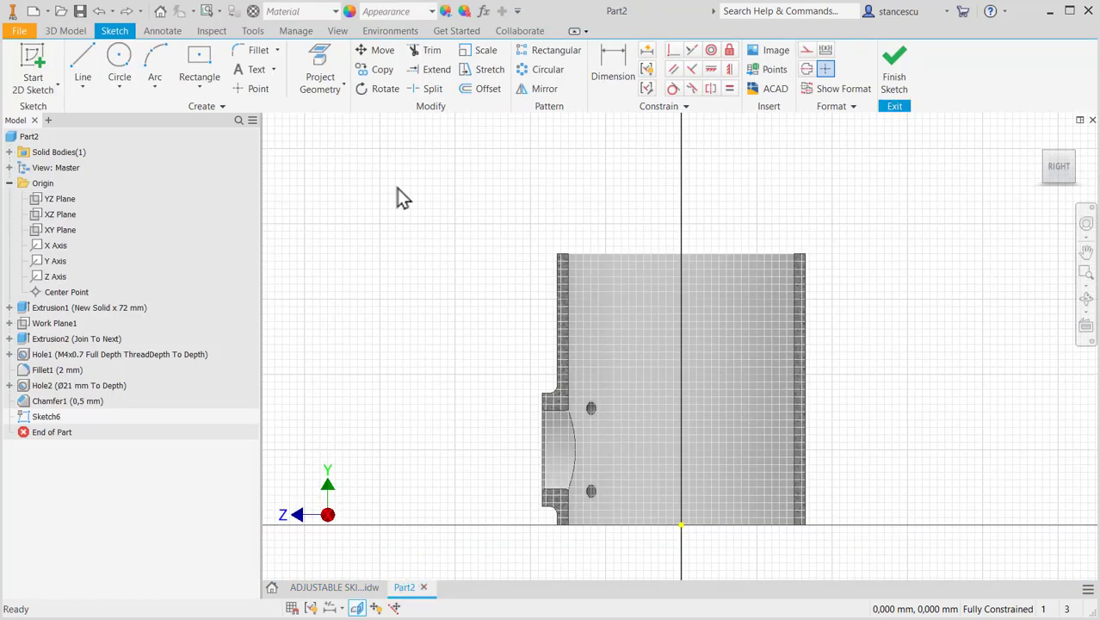
- Project the tube's inner wall edge opposite the flange and draw a rectangle outward from its upper end, 20 mm high and about 15 mm wide
click(320, 67)
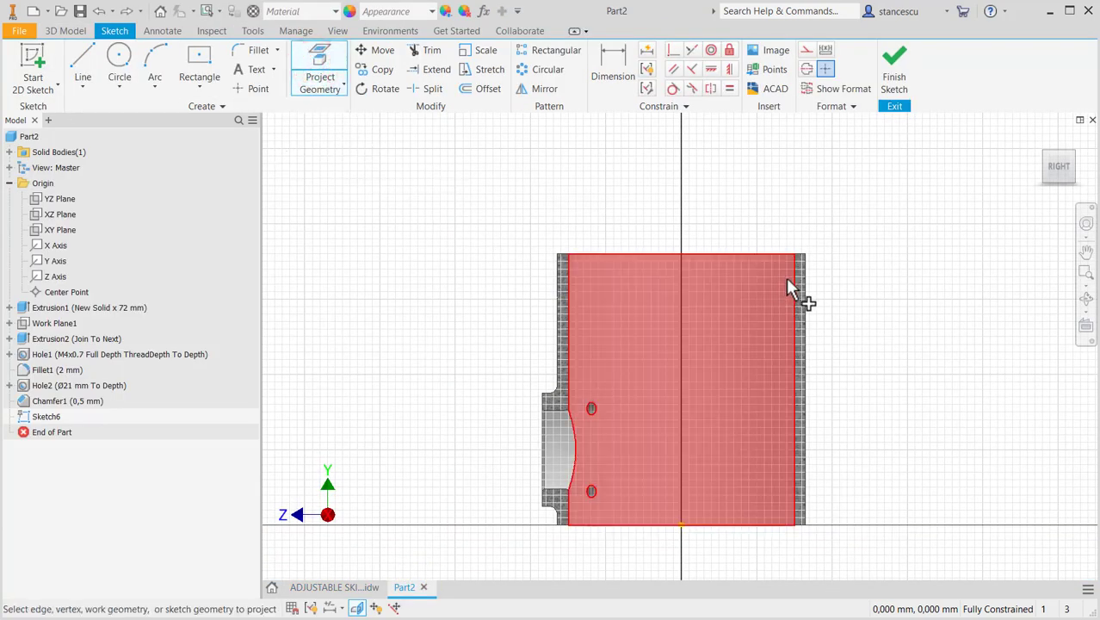
click(791, 276)
scroll(782, 305, up, 3)
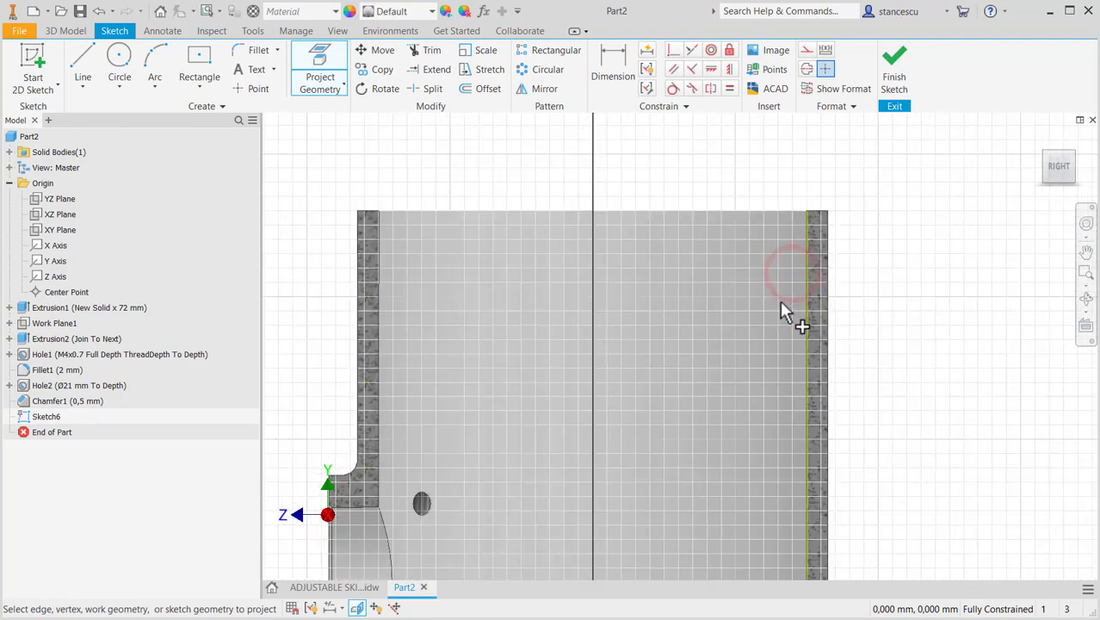
scroll(835, 221, up, 2)
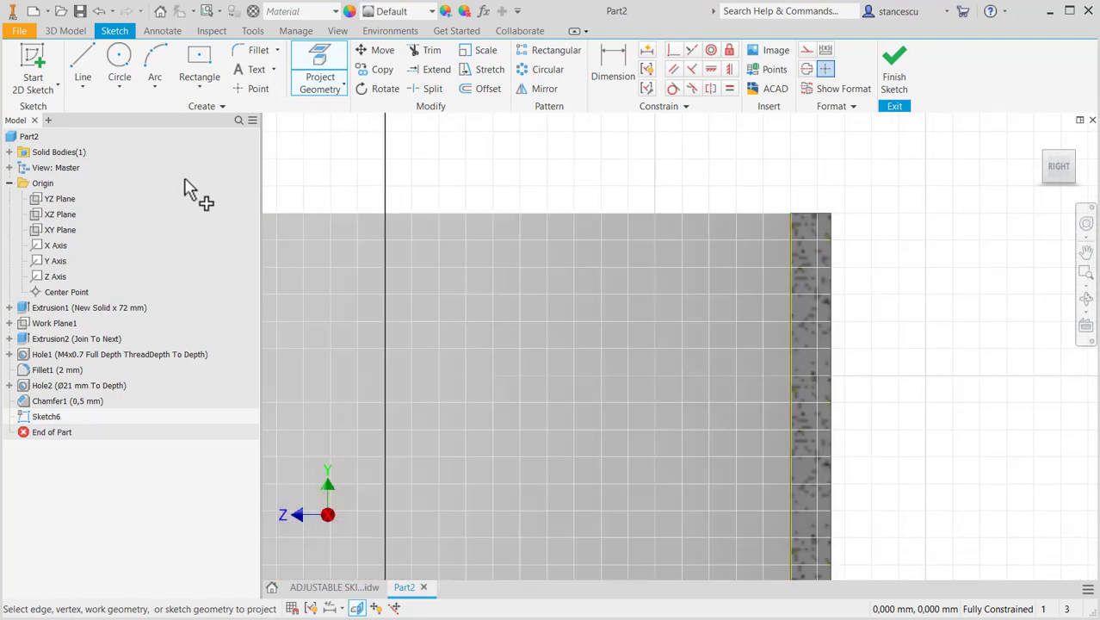
click(198, 89)
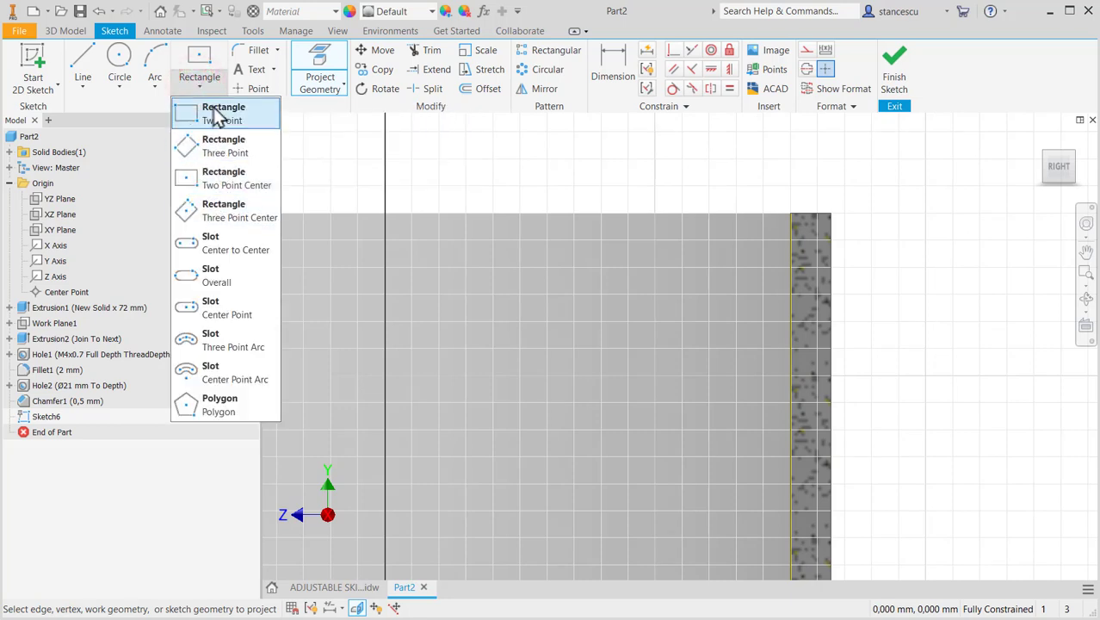
click(215, 109)
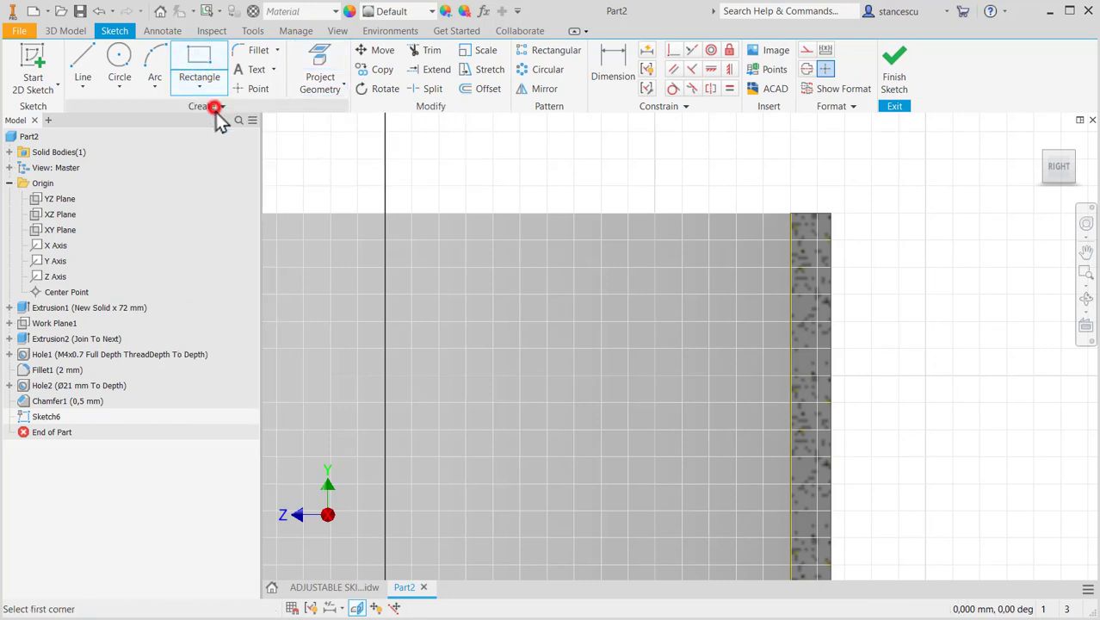
click(790, 212)
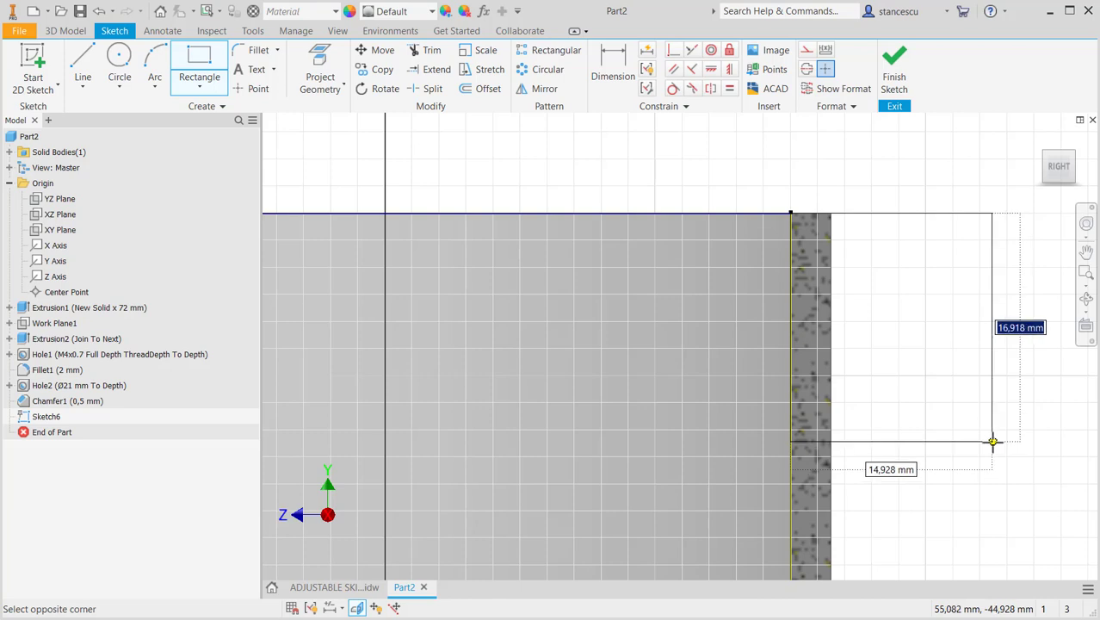
text(2)
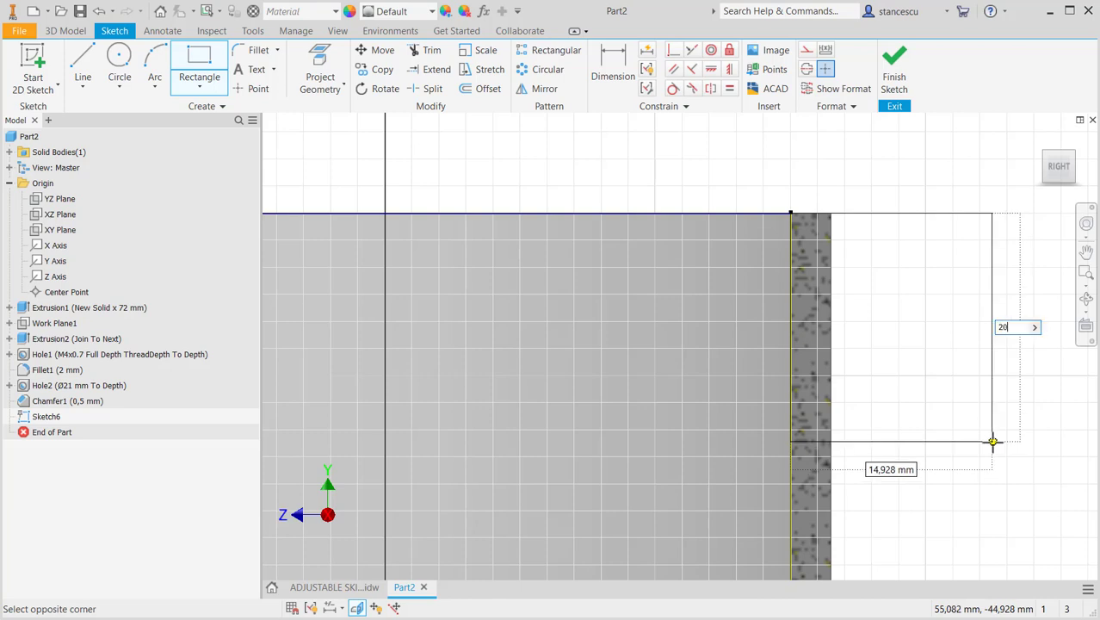
text(0)
key(Return)
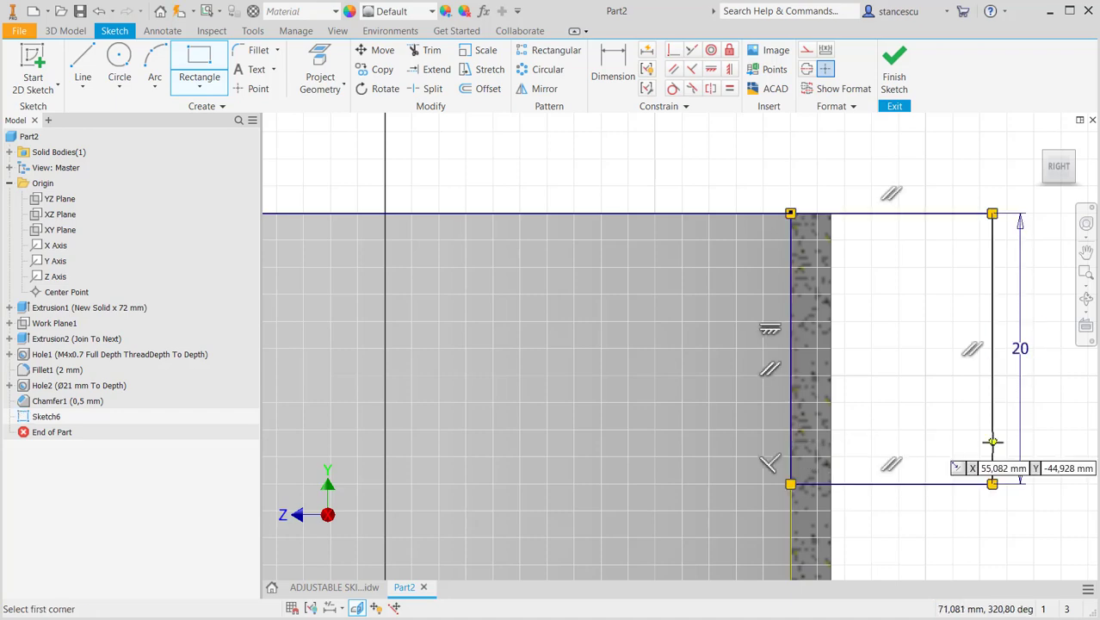
- Dimension the rectangle's outer side at 45 mm horizontally from the origin
scroll(883, 407, up, 3)
middle_drag(885, 368, 864, 240)
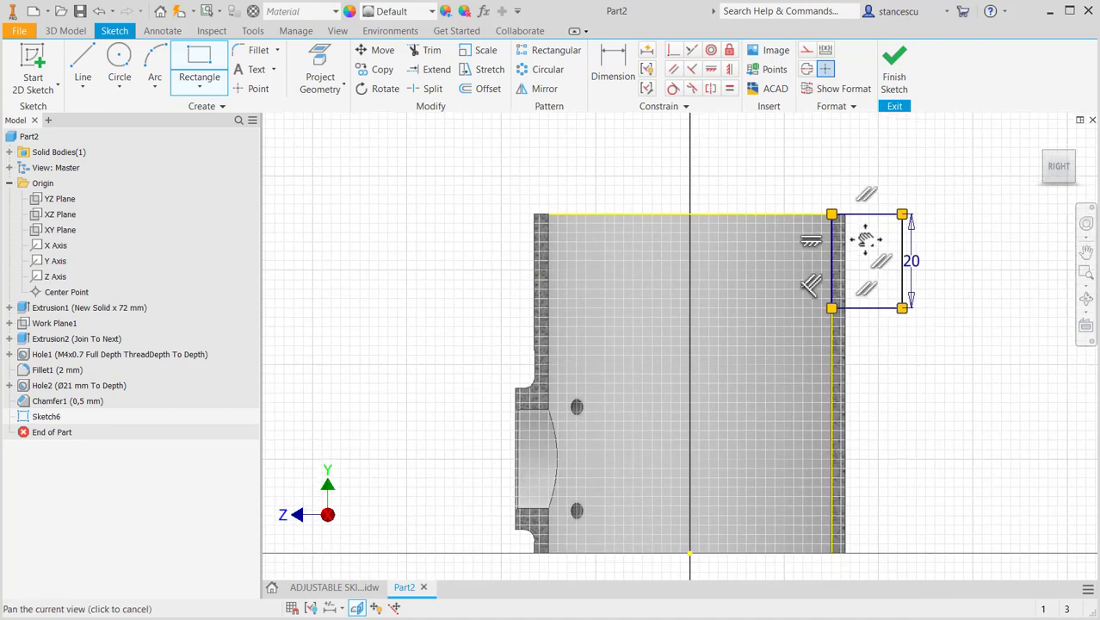
mouse_move(893, 360)
middle_down()
mouse_move(894, 330)
mouse_move(894, 344)
middle_up()
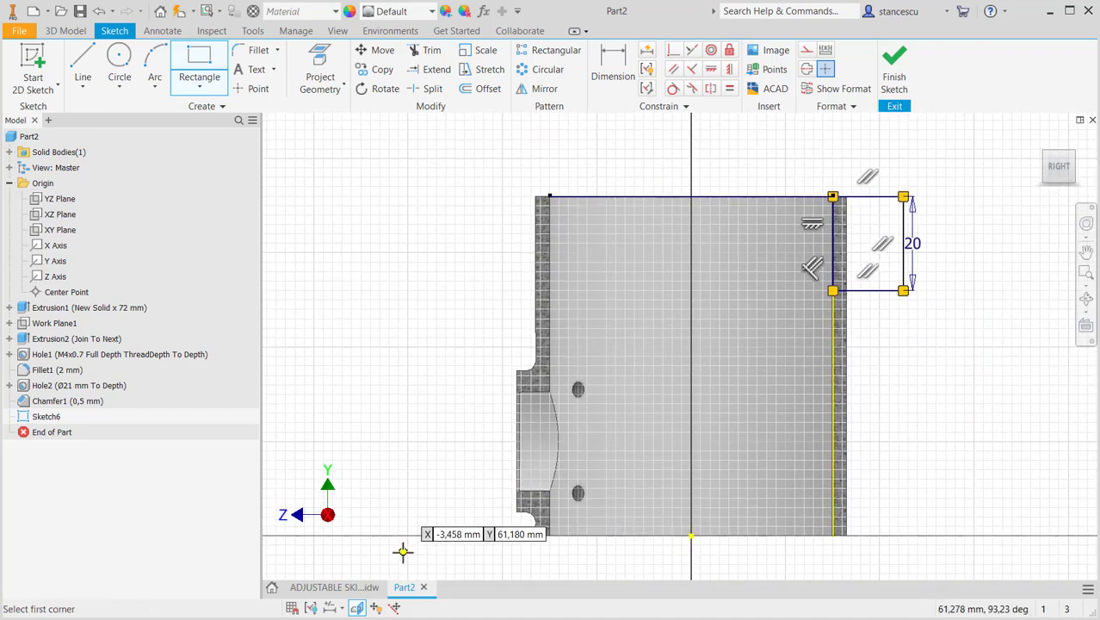
click(611, 64)
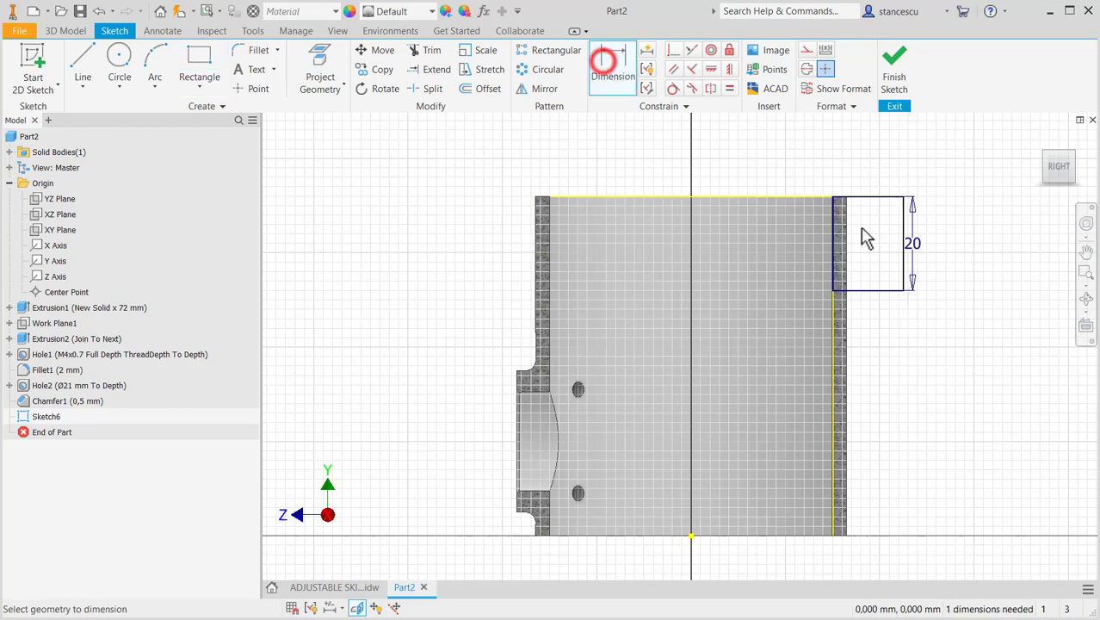
click(904, 229)
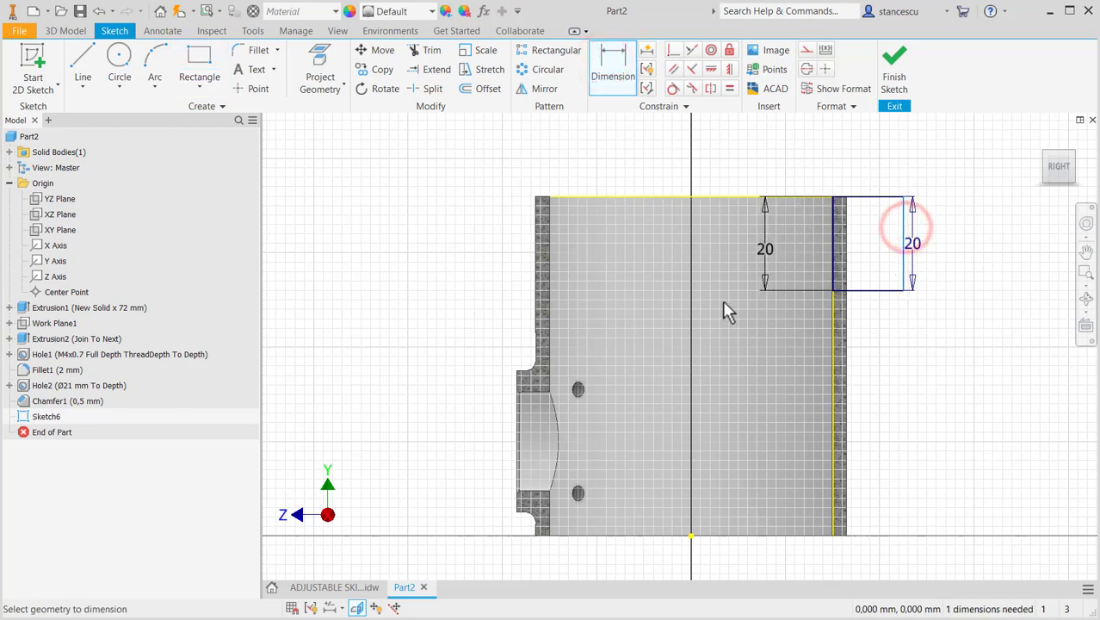
click(691, 538)
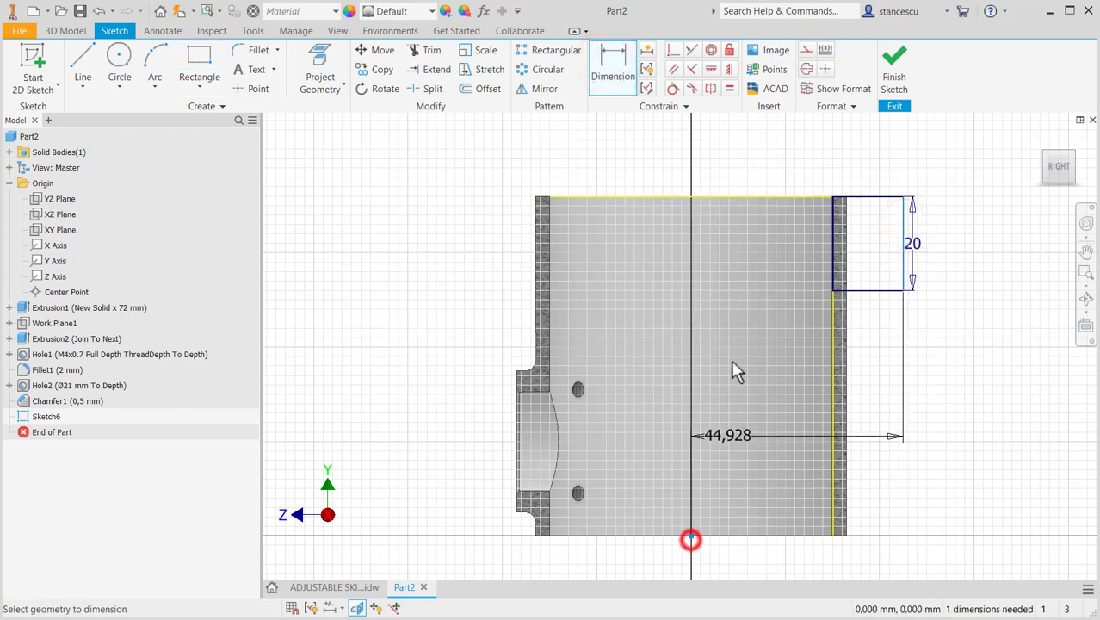
click(790, 149)
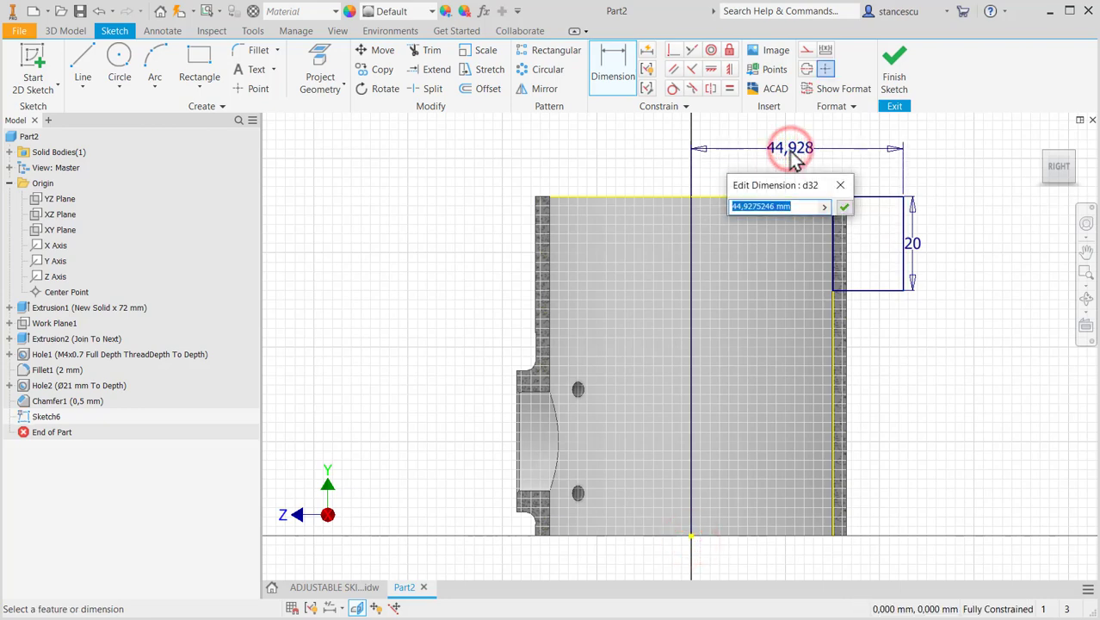
text(45)
key(Return)
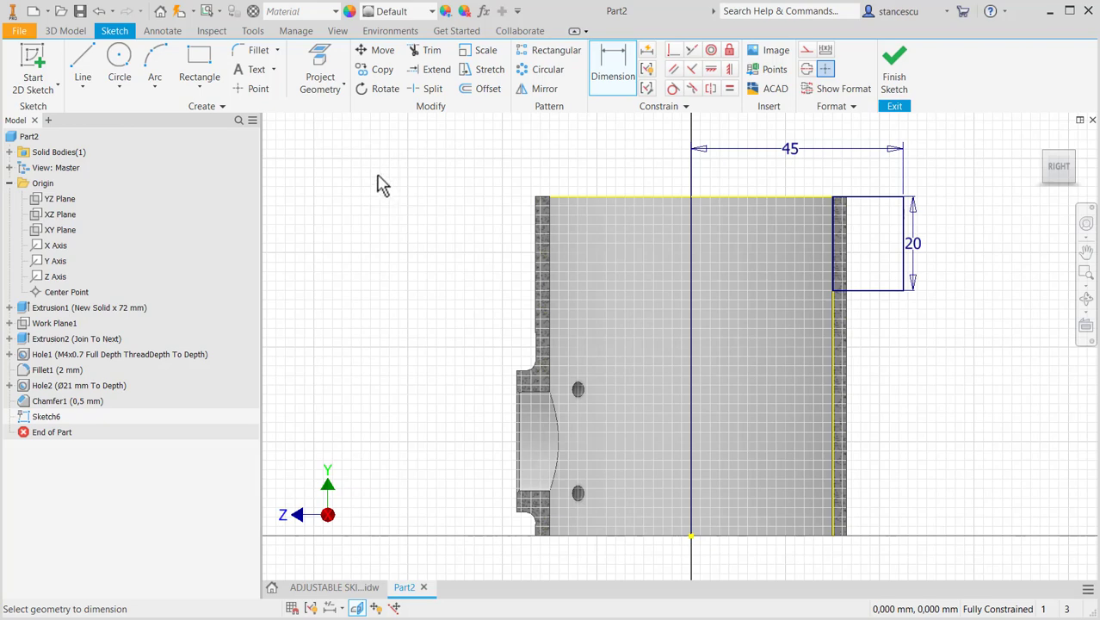
key(Escape)
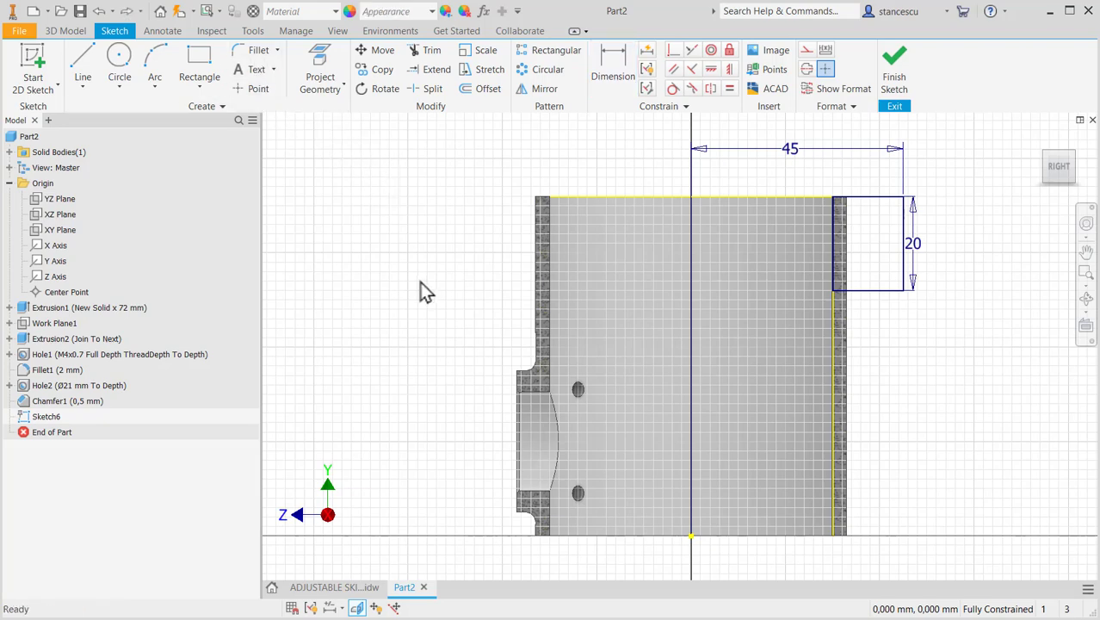
- Round both outer corners of the lug rectangle with 6 mm sketch fillets and finish the sketch
click(252, 50)
text(6)
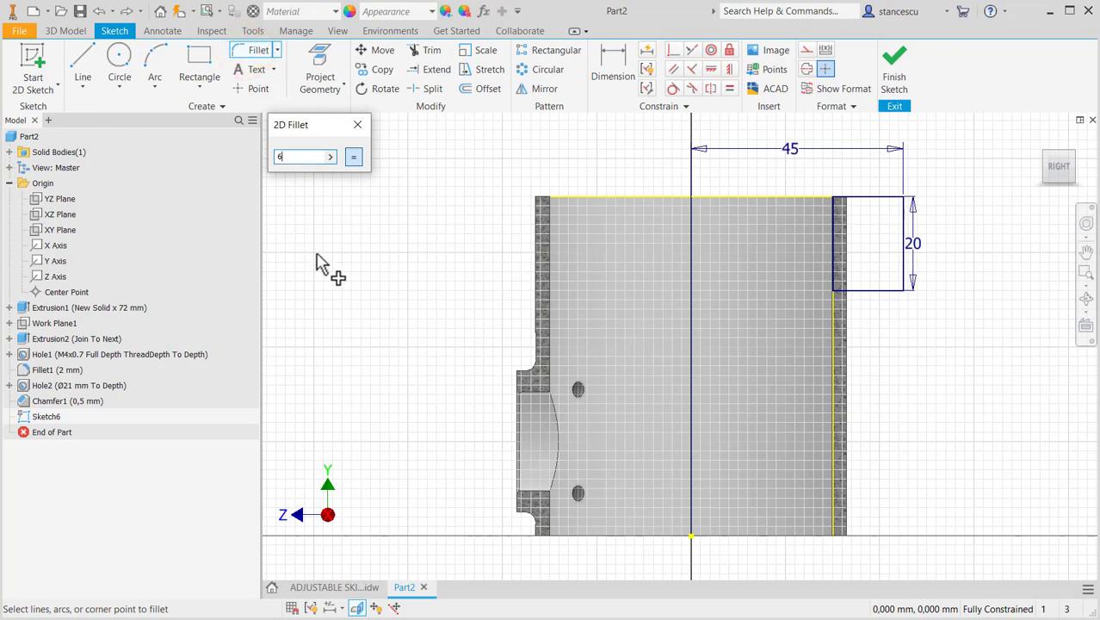
click(907, 204)
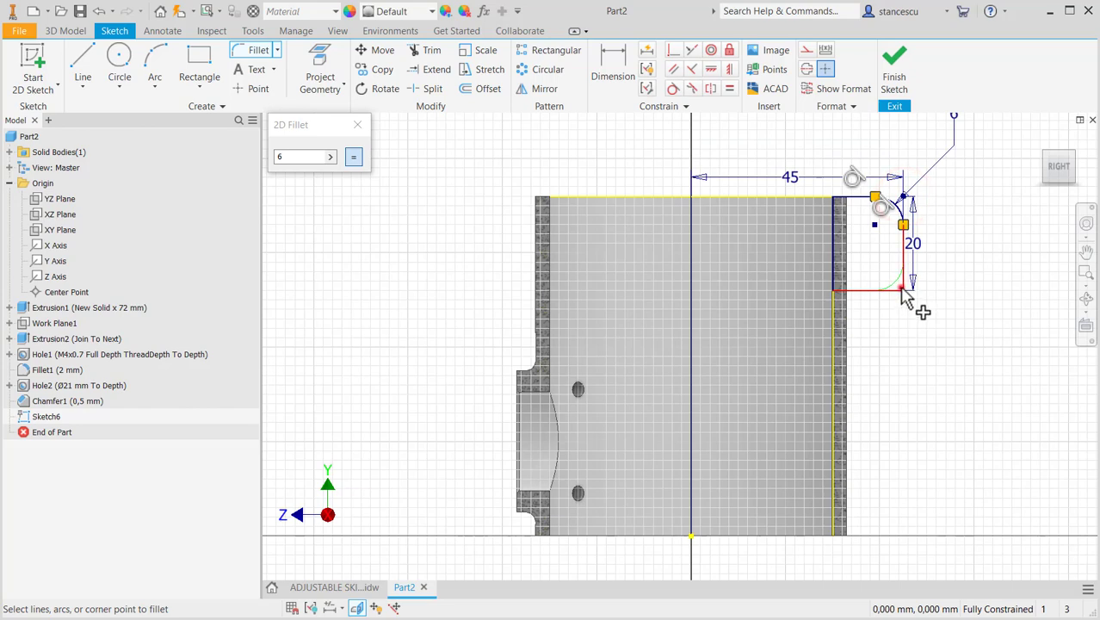
click(902, 293)
key(Escape)
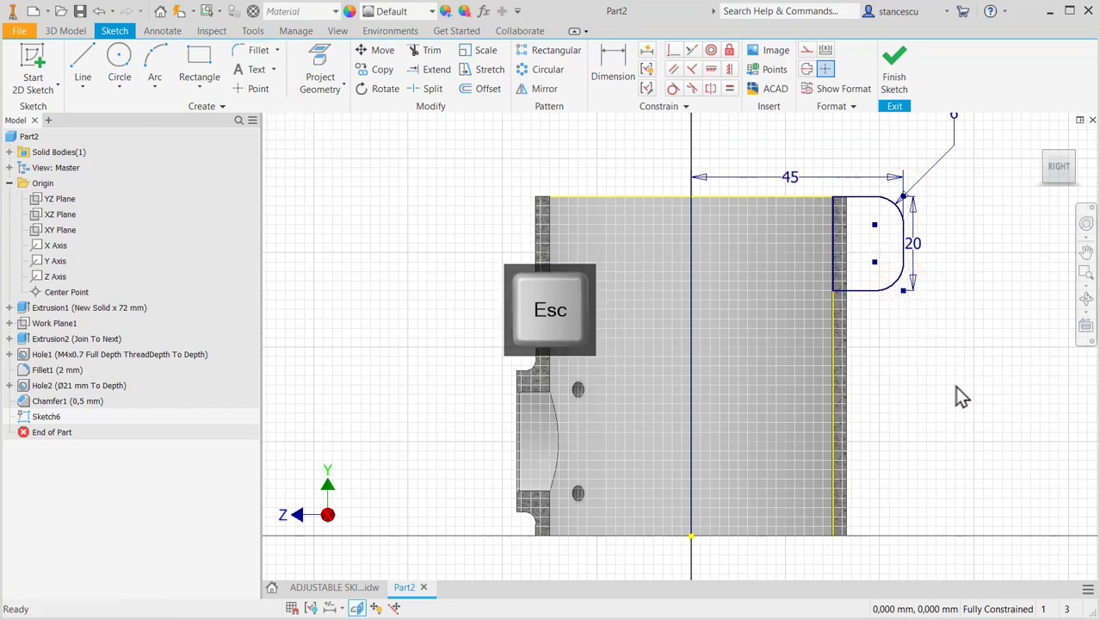
click(895, 71)
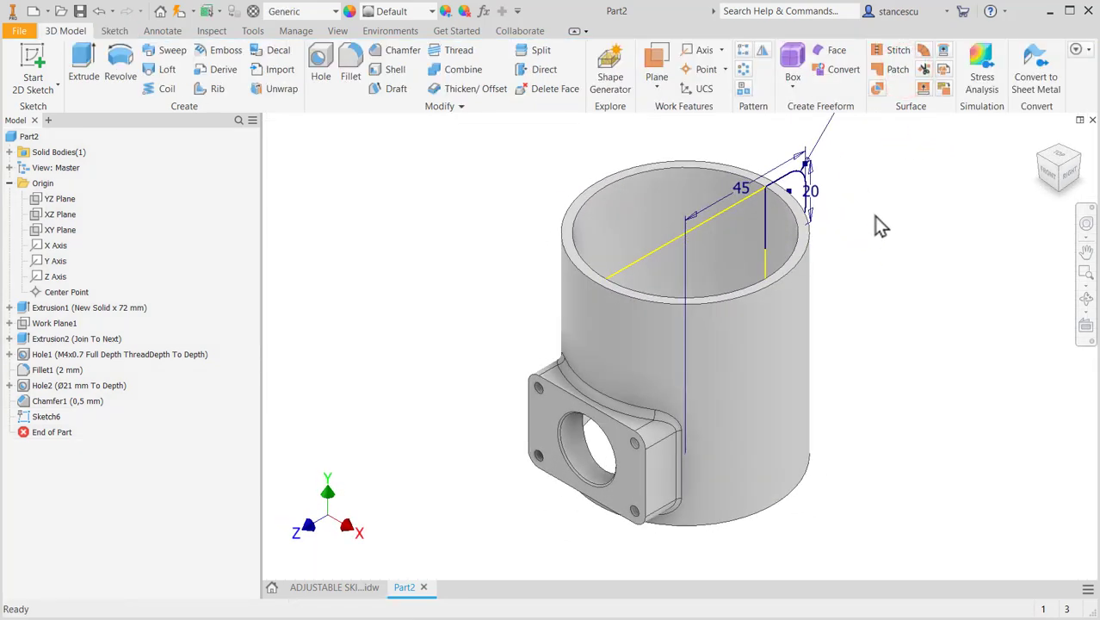
- Extrude the lug profile symmetrically by 10 mm, joined to the tube, checking the thickness against the drawing
middle_drag(875, 218, 857, 287)
scroll(754, 267, up, 4)
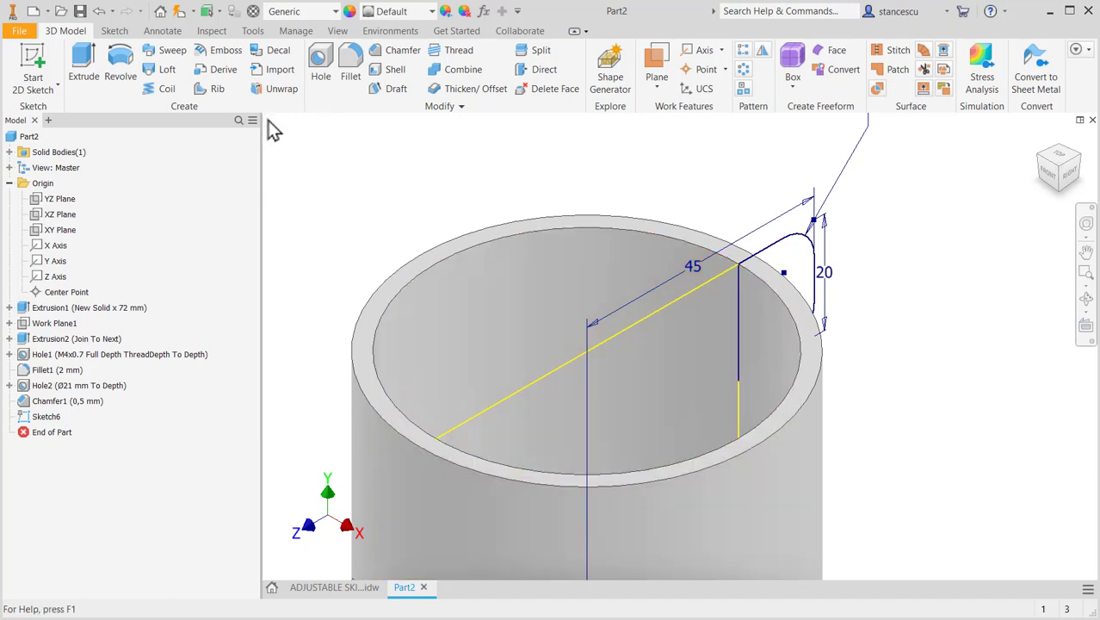
click(82, 76)
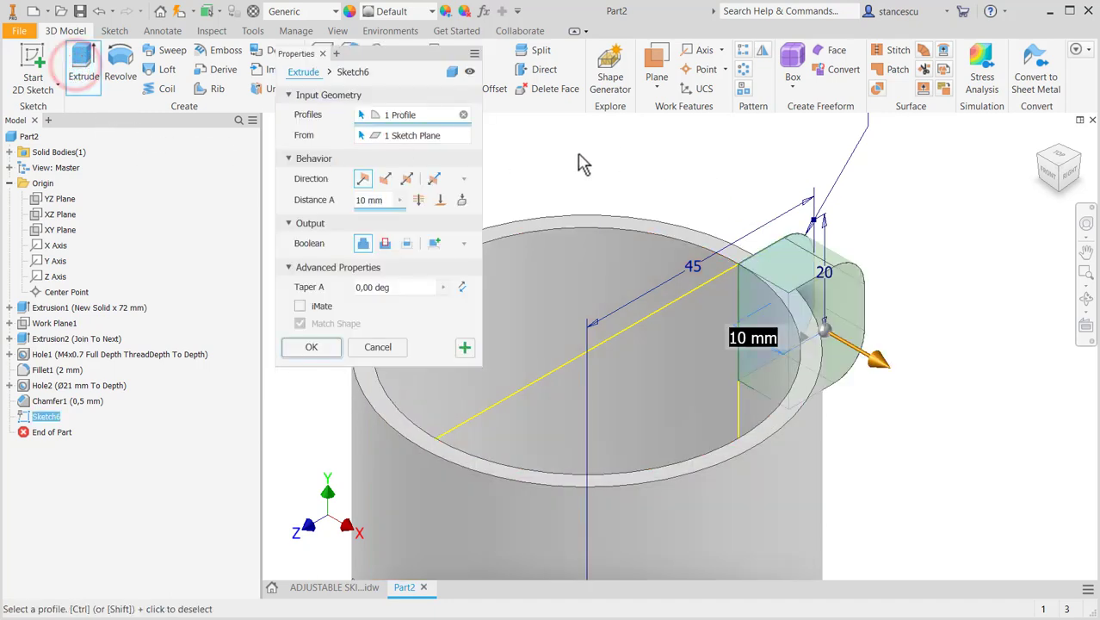
click(407, 178)
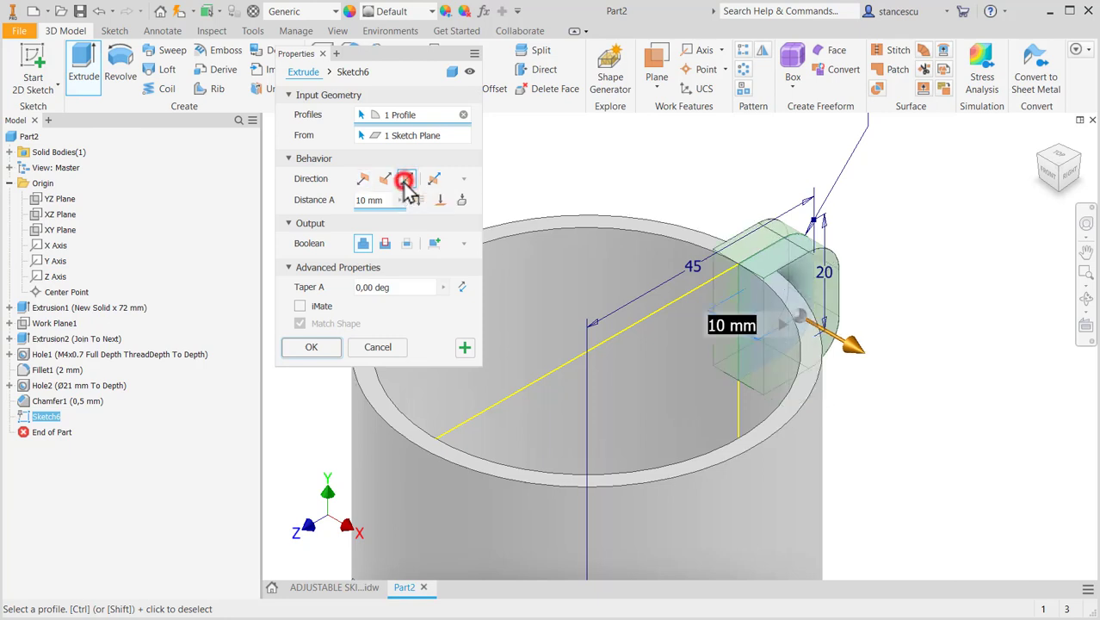
click(333, 587)
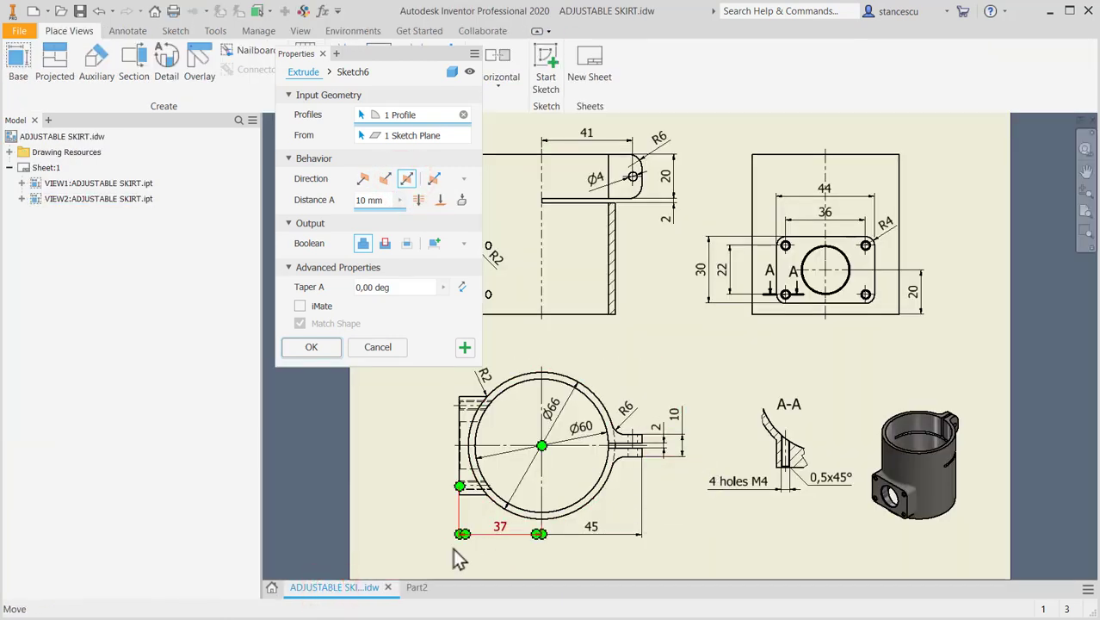
click(421, 588)
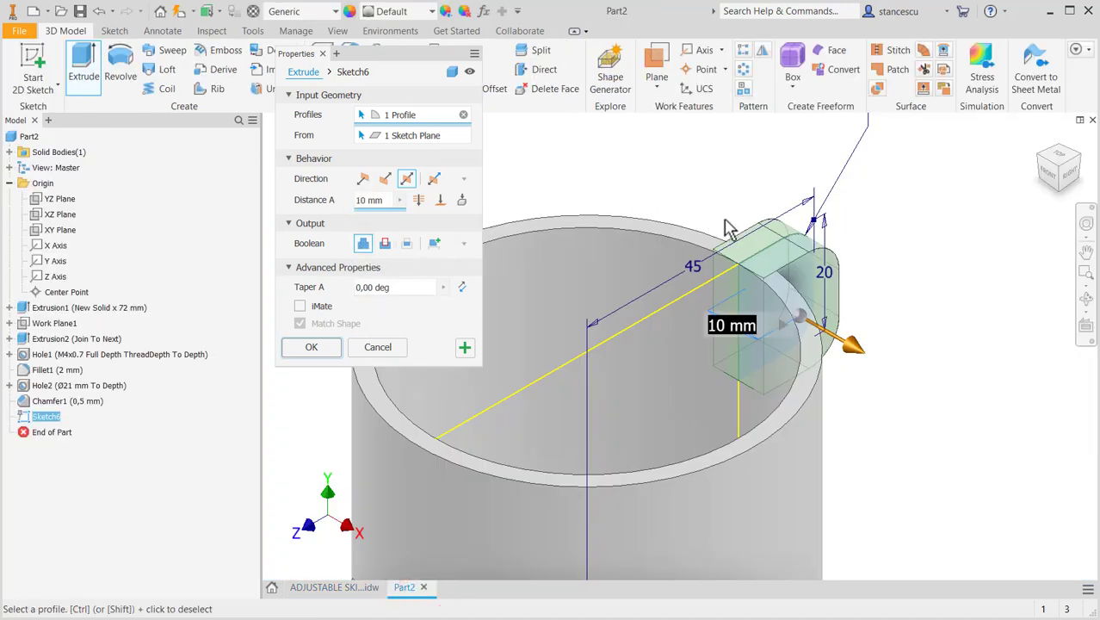
scroll(727, 262, up, 3)
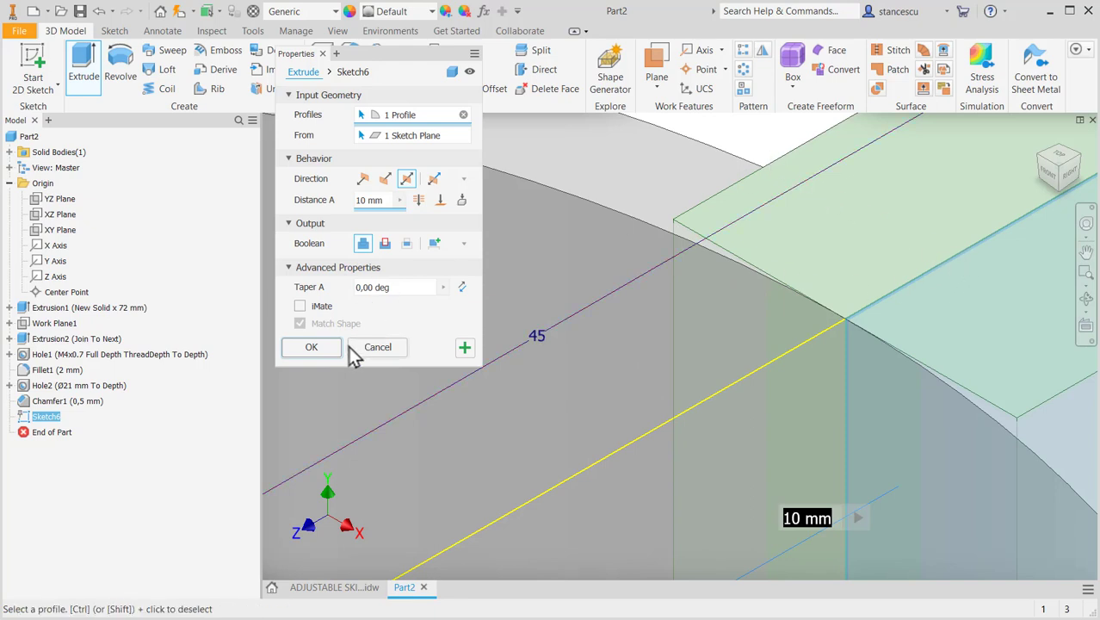
click(311, 347)
- Inspect the new lug, examine the horizontal slit beneath it in the drawing's section, top and isometric views, and return to the part
scroll(431, 396, down, 5)
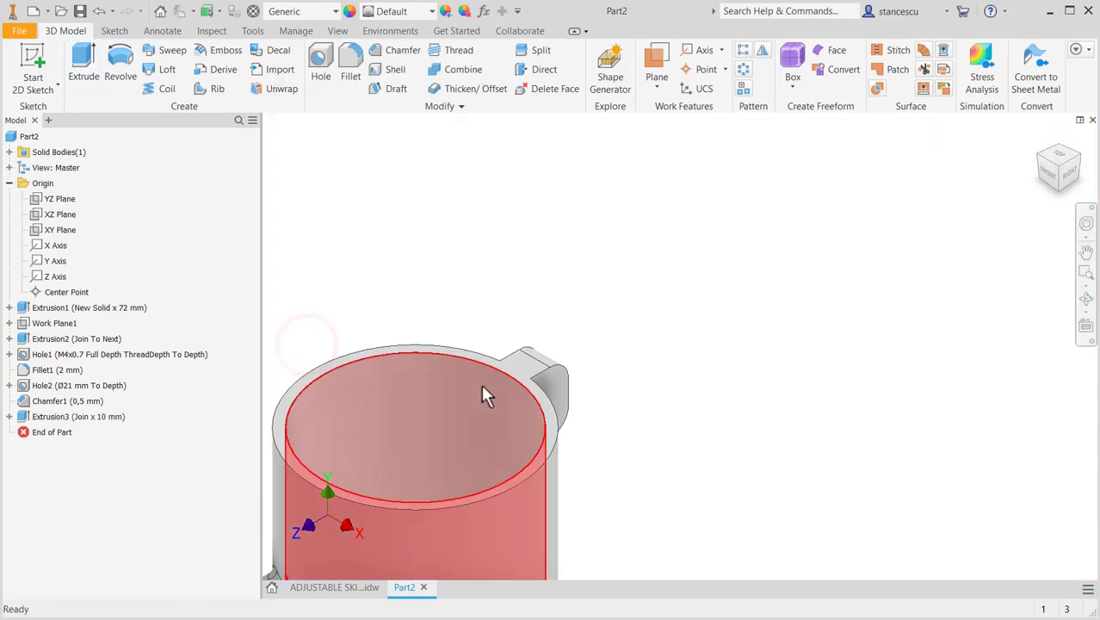
scroll(527, 415, up, 5)
middle_drag(546, 437, 854, 277)
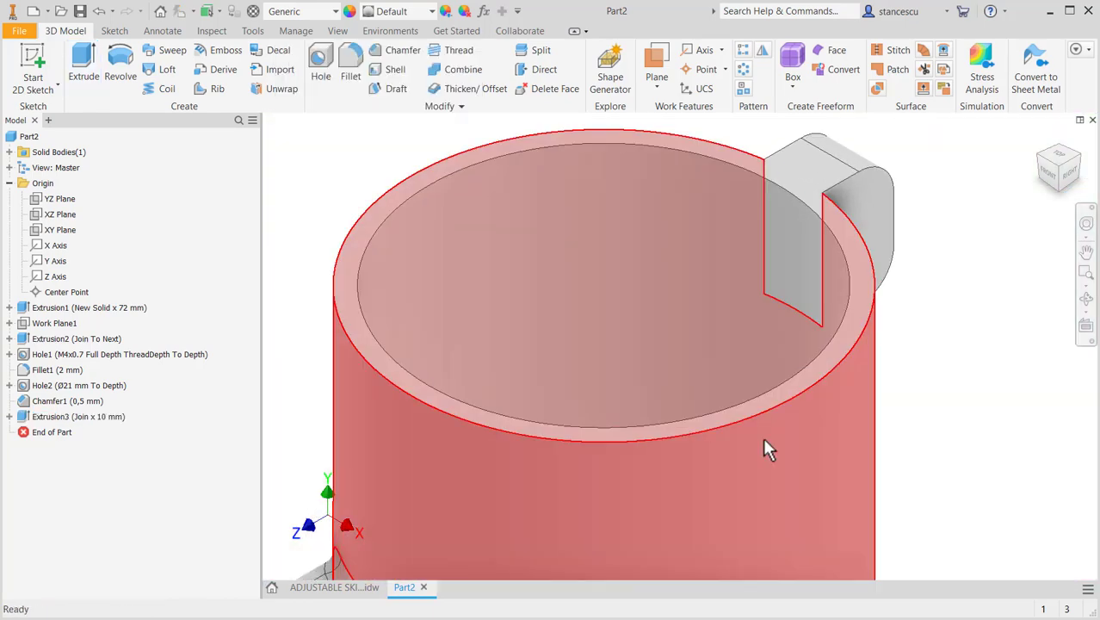
scroll(760, 432, down, 4)
middle_drag(772, 450, 783, 381)
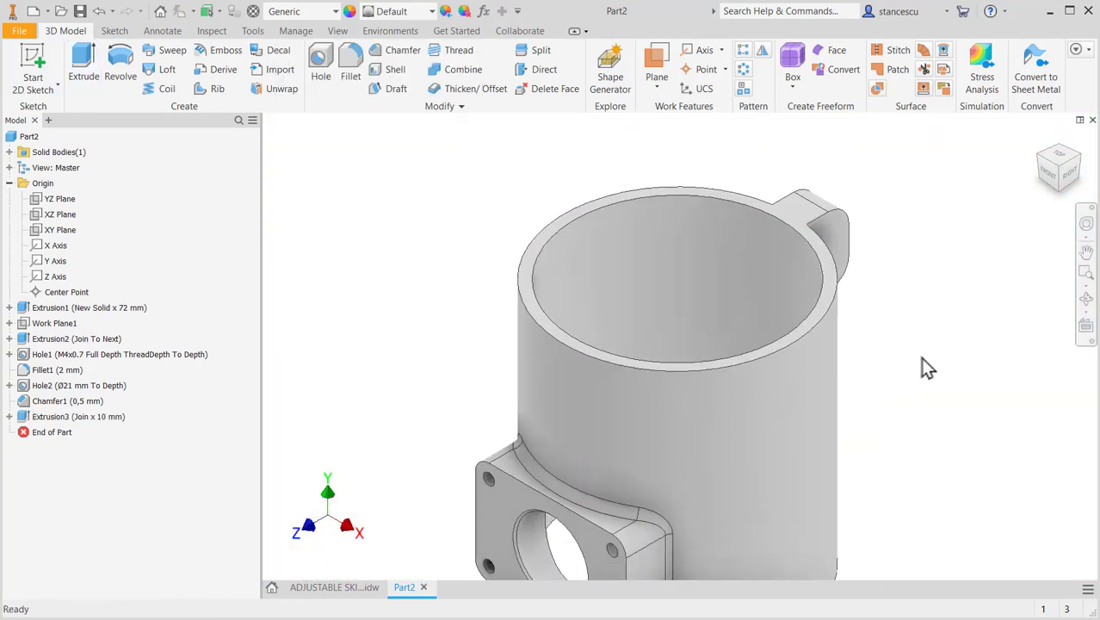
click(354, 585)
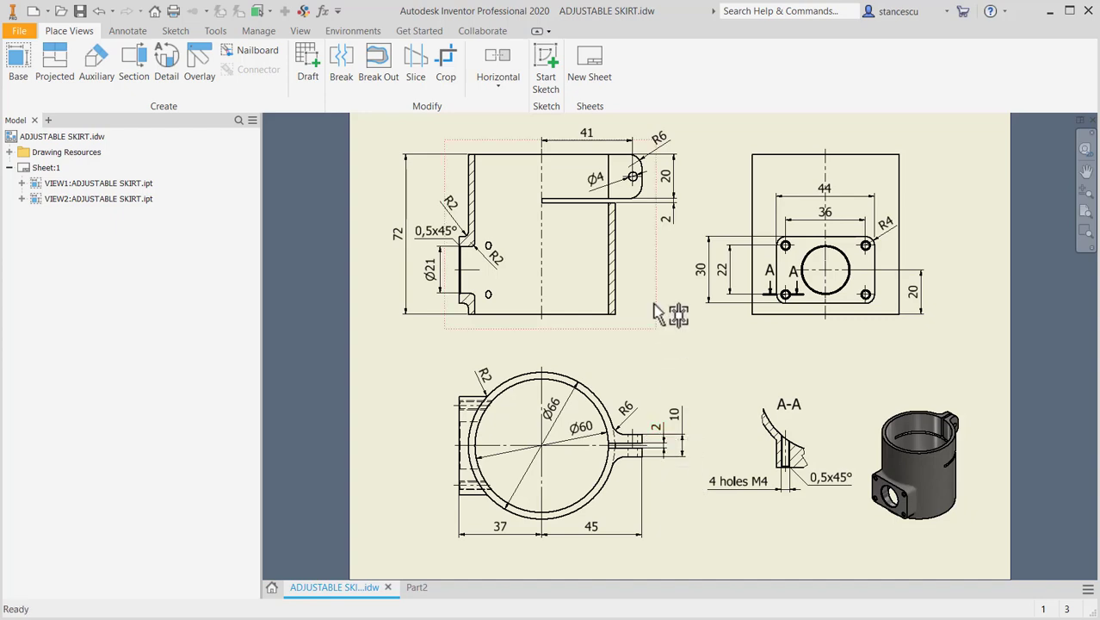
scroll(639, 249, up, 3)
middle_drag(639, 249, 666, 353)
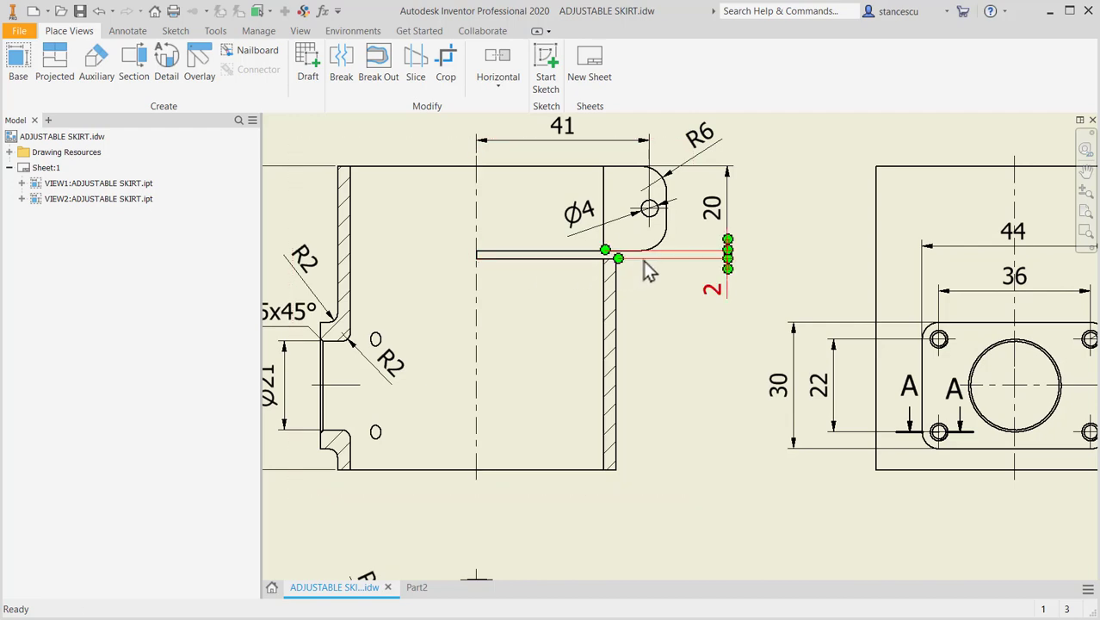
middle_drag(704, 442, 733, 198)
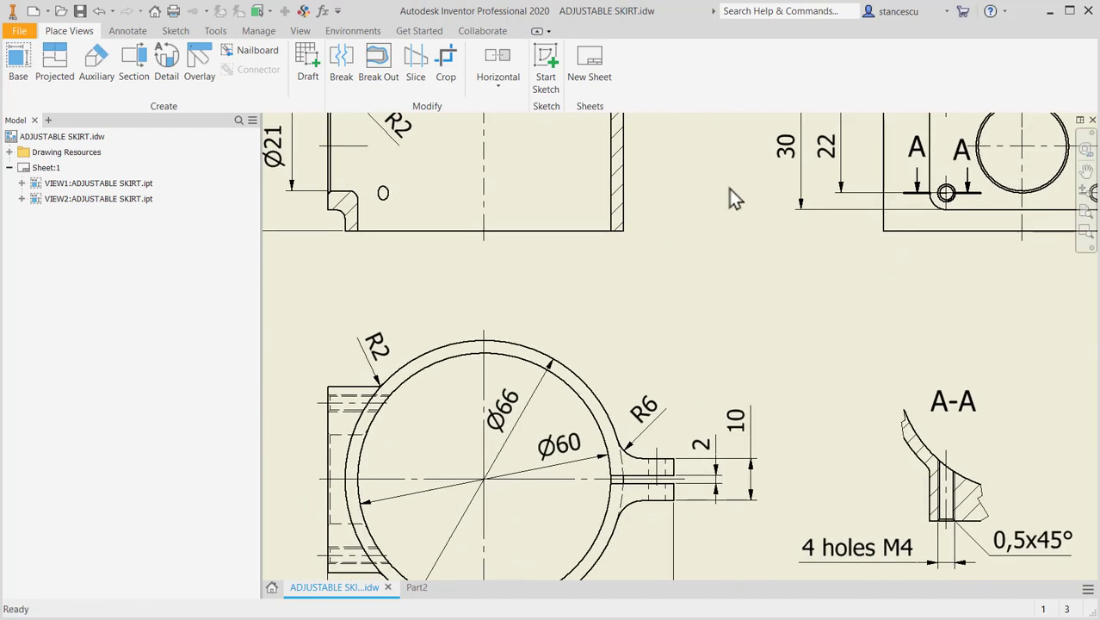
mouse_move(768, 430)
middle_down()
mouse_move(553, 293)
mouse_move(494, 276)
middle_up()
scroll(495, 276, up, 2)
scroll(793, 303, down, 4)
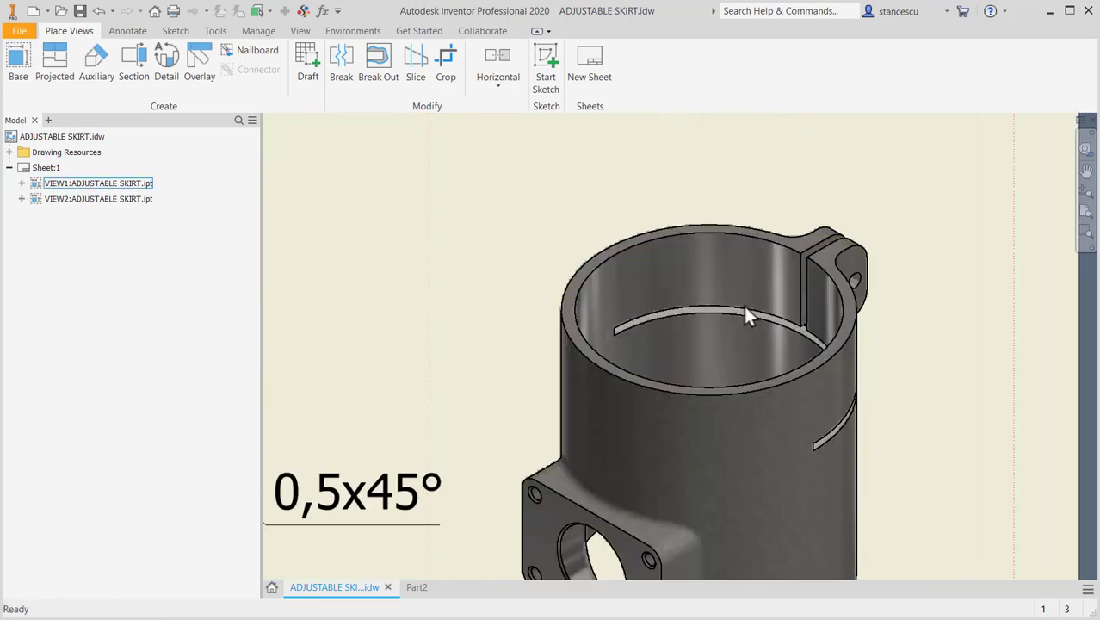
scroll(765, 314, up, 4)
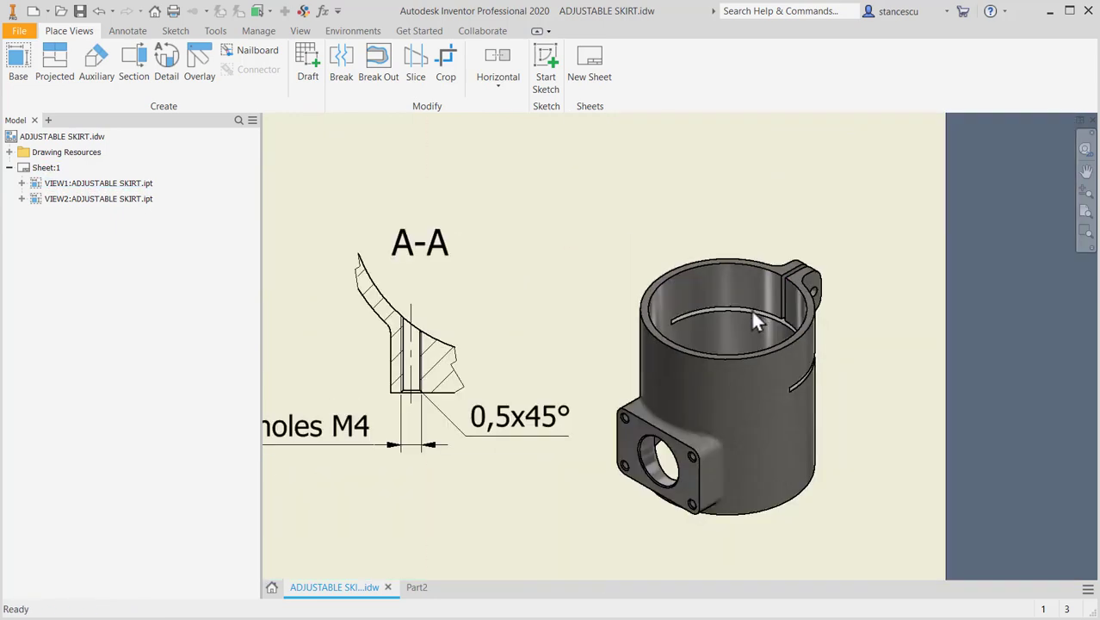
mouse_move(556, 282)
middle_down()
mouse_move(635, 390)
mouse_move(738, 446)
middle_up()
middle_drag(703, 389, 766, 445)
click(416, 586)
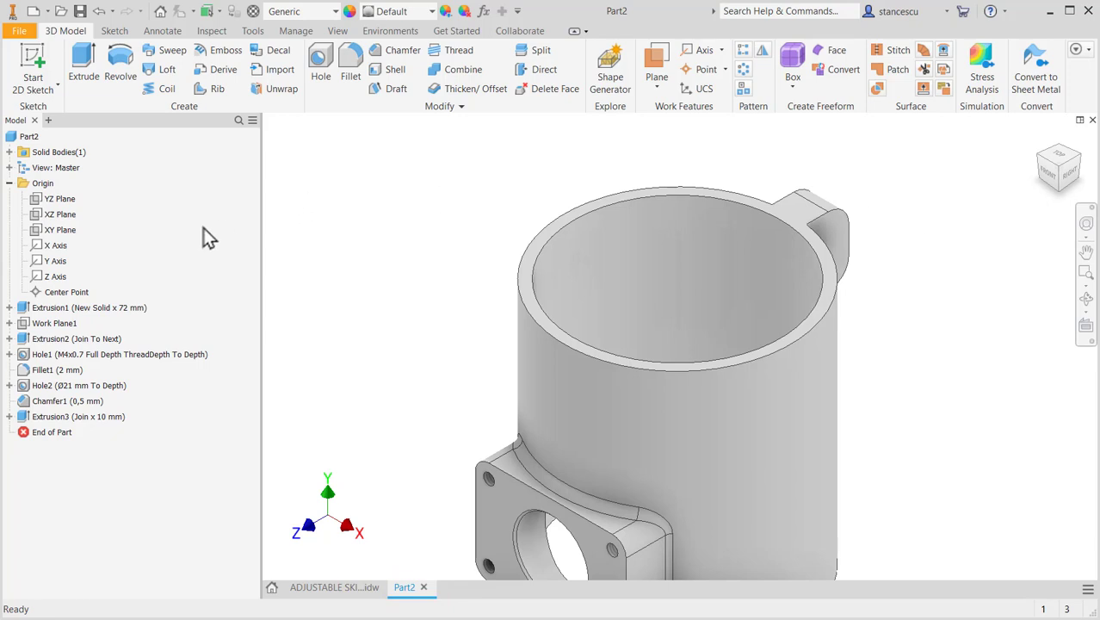
- Start a new sketch on the YZ plane and slice the model at the sketch plane
click(62, 200)
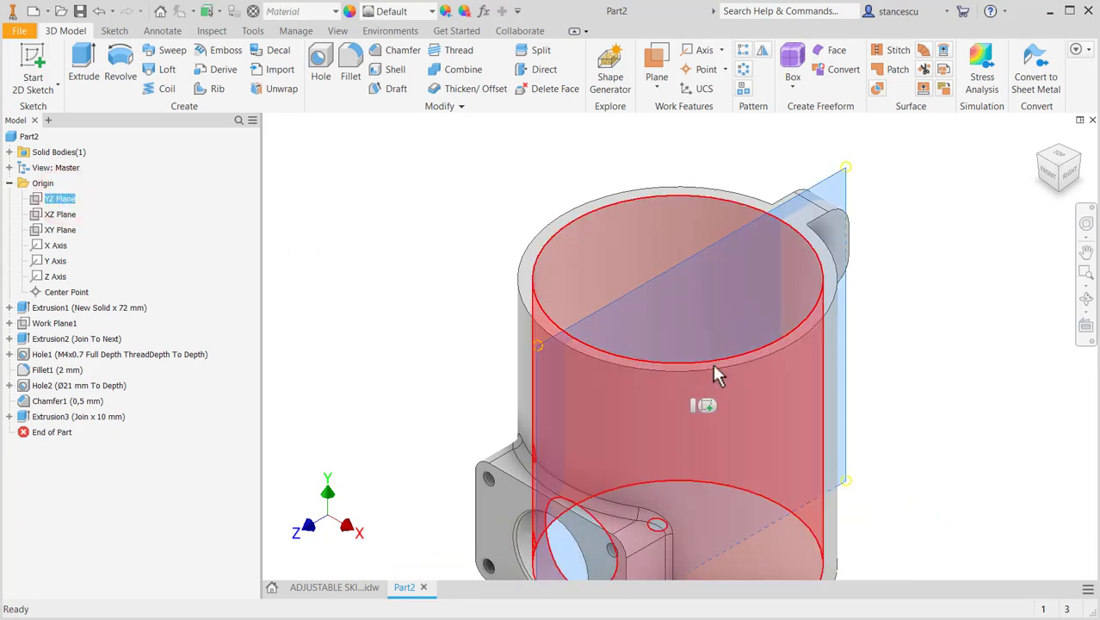
click(705, 404)
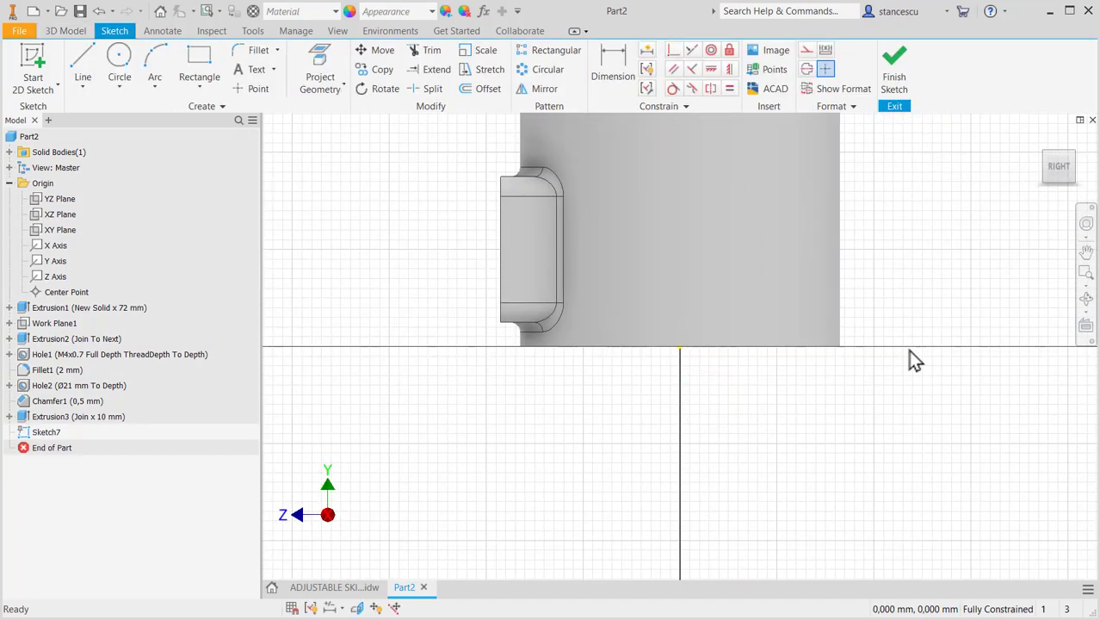
key(F7)
middle_drag(908, 350, 877, 510)
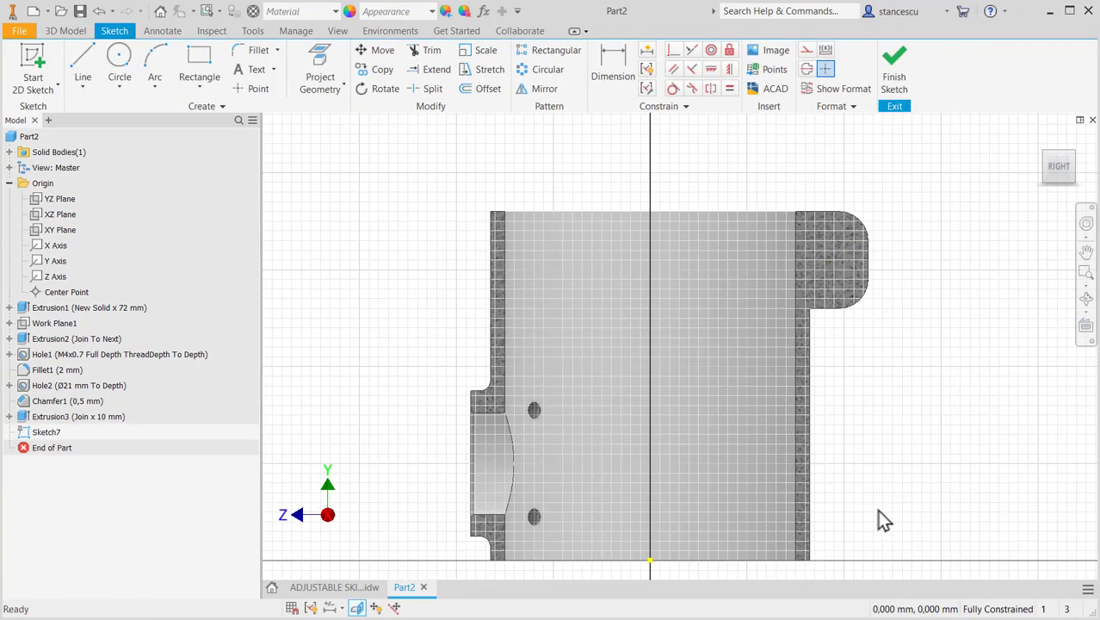
- Draw a thin horizontal rectangle just below the lug, 2 mm high and about 56 mm wide, crossing the tube wall
click(195, 73)
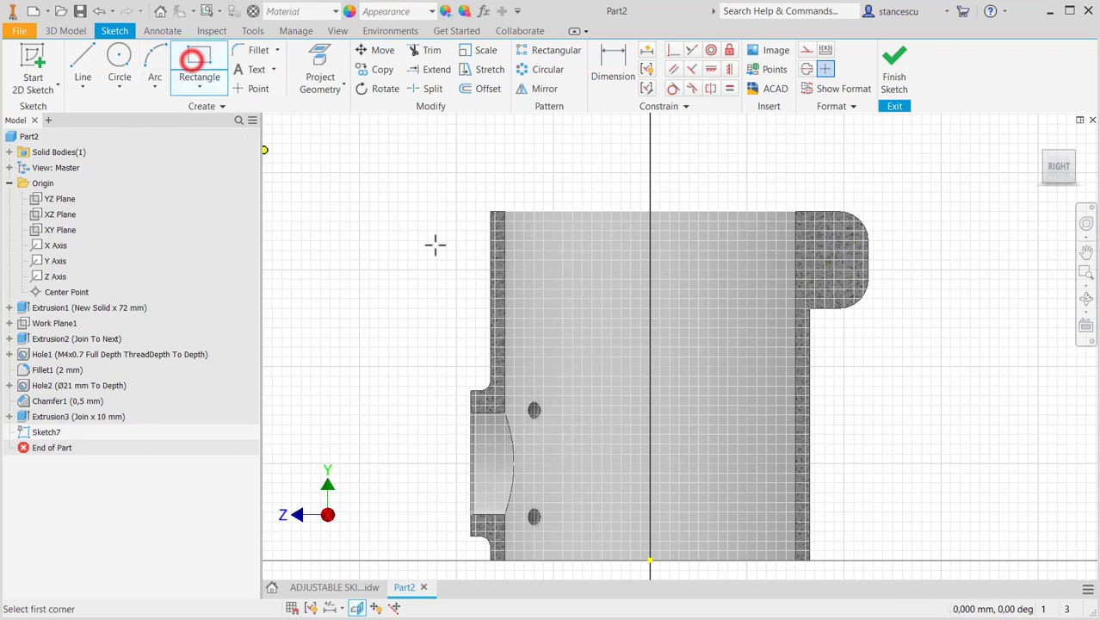
click(689, 337)
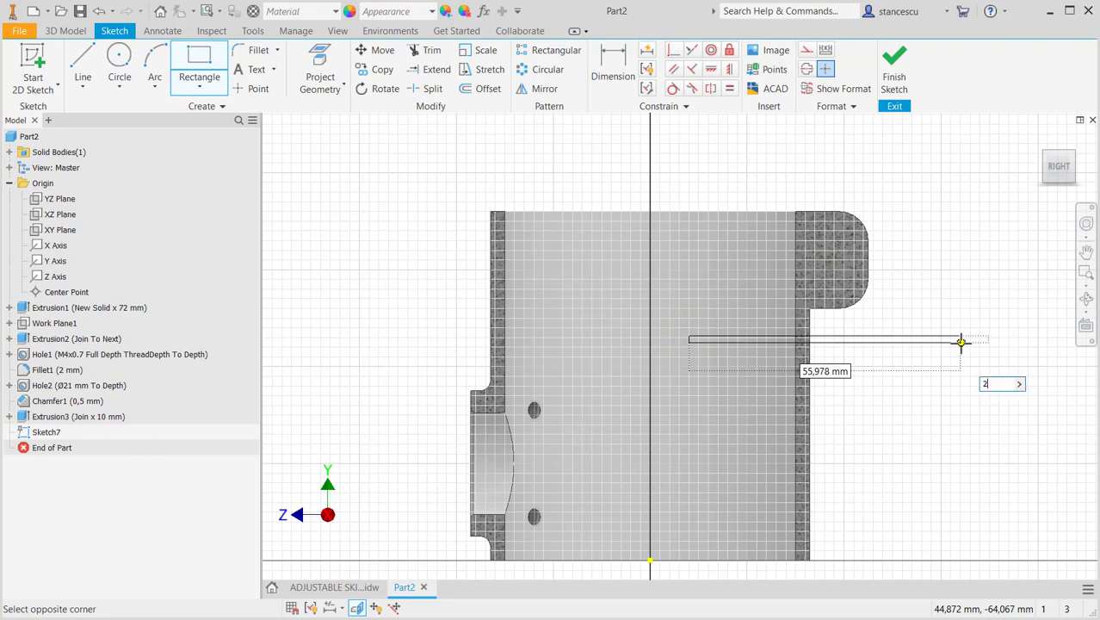
text(2)
key(Return)
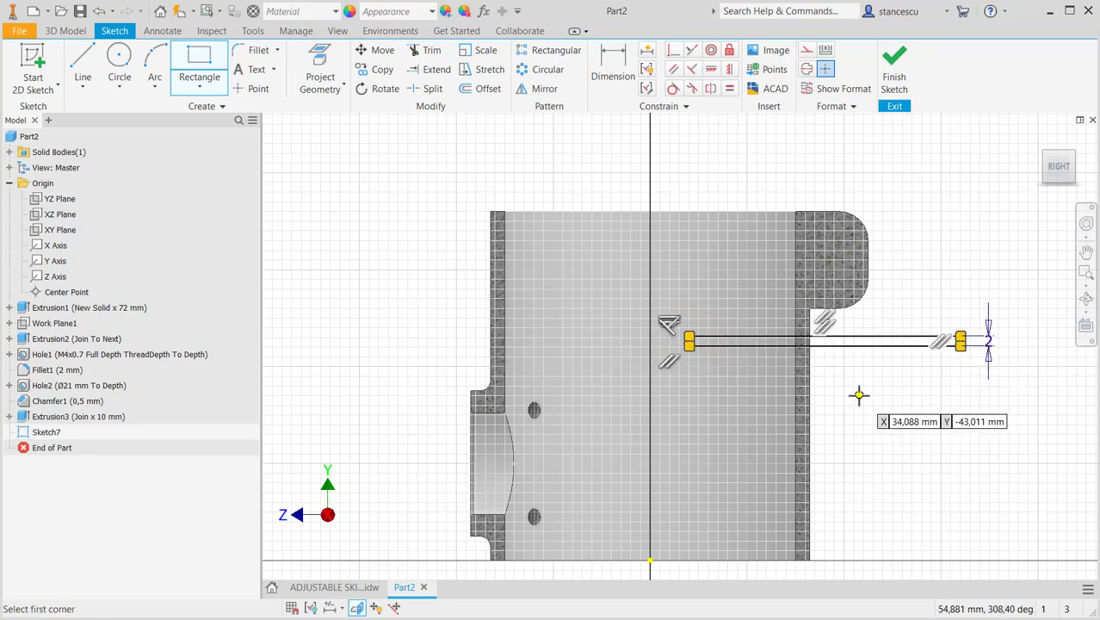
key(Escape)
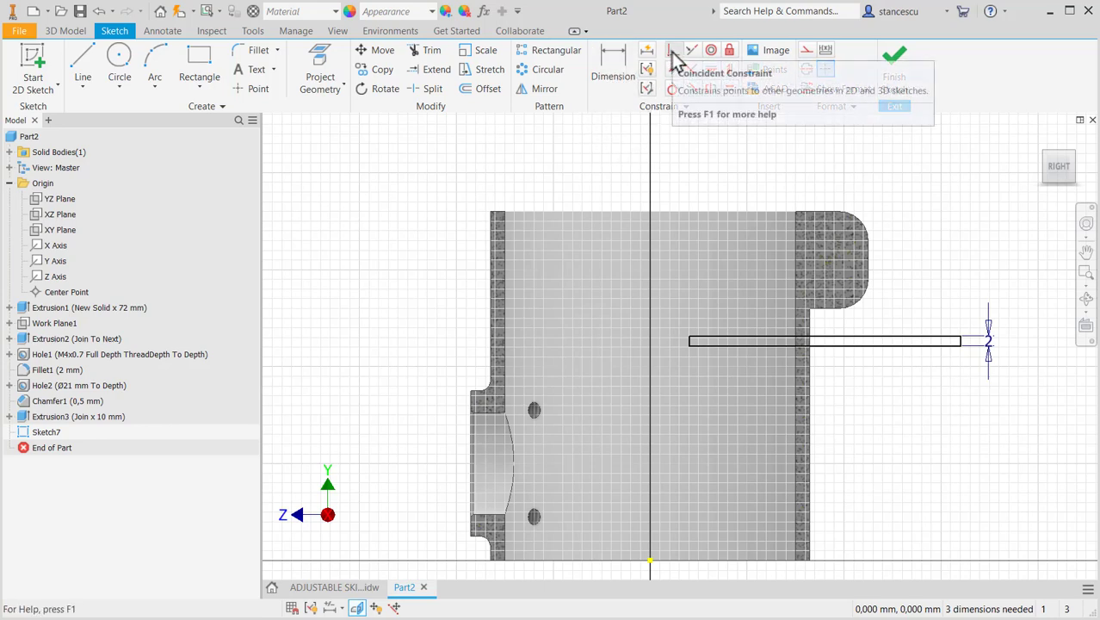
- Project the lug's lower corner arc and make the rectangle's upper outer corner coincident with the arc's lower endpoint
click(319, 56)
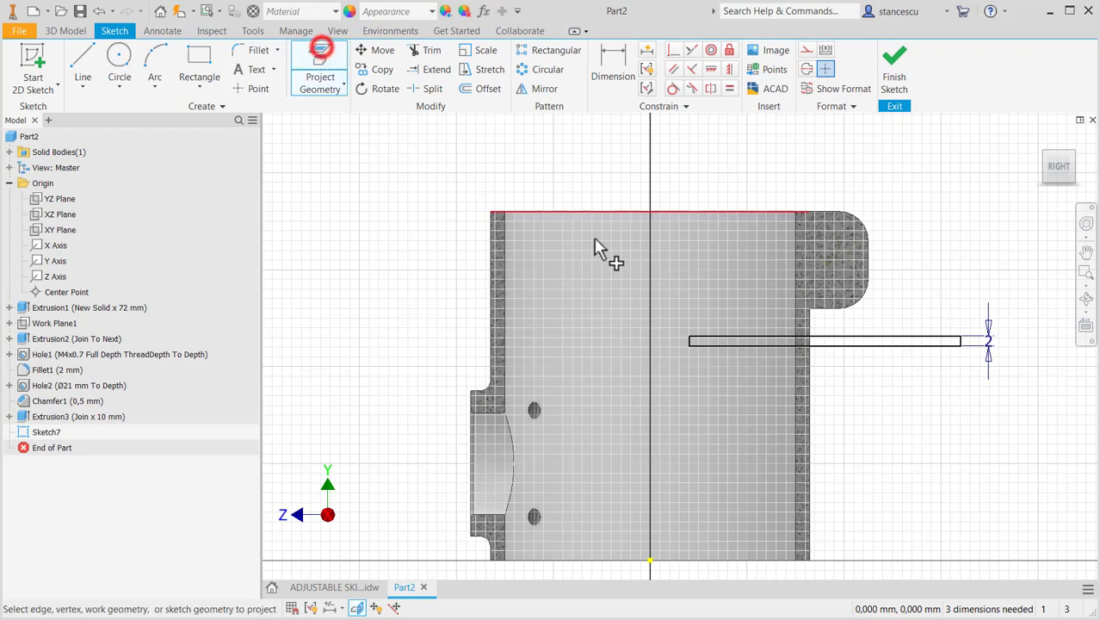
click(861, 301)
key(Escape)
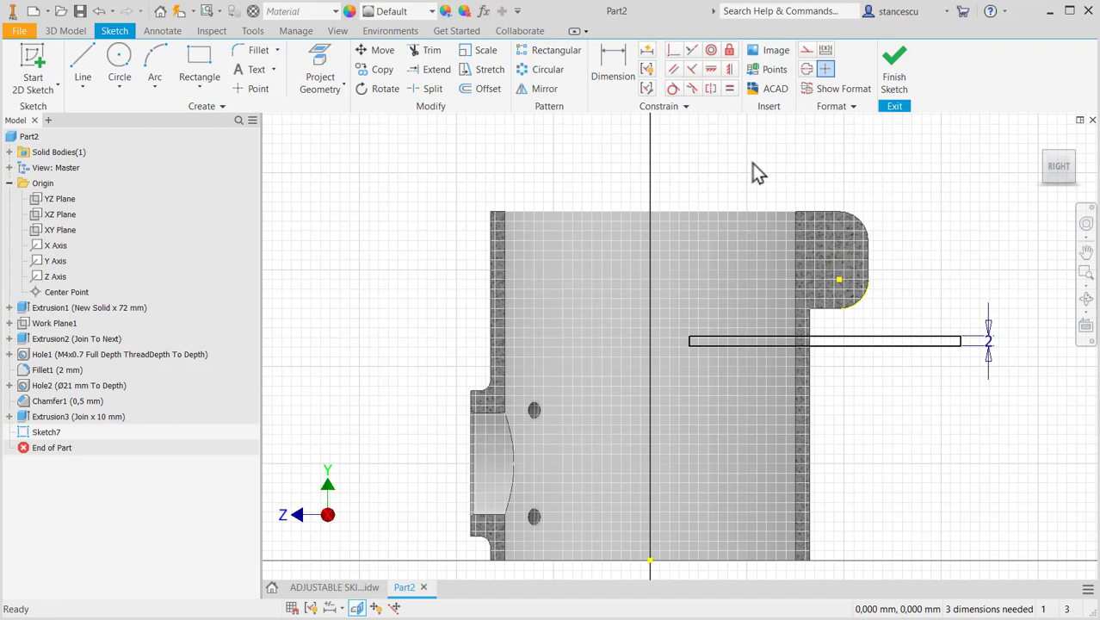
click(670, 50)
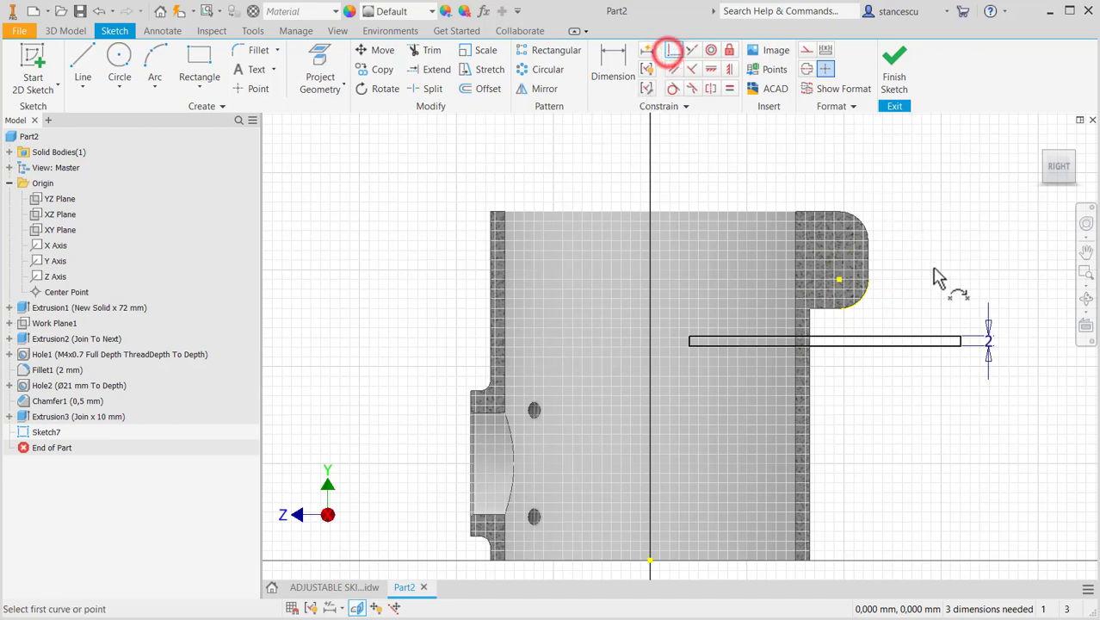
click(958, 335)
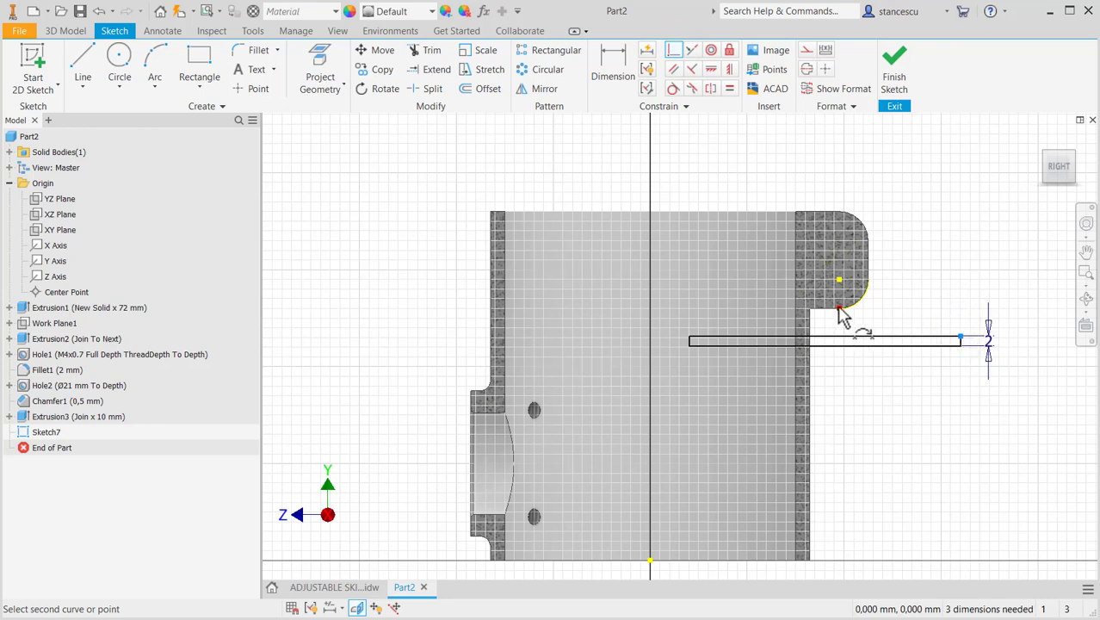
click(839, 307)
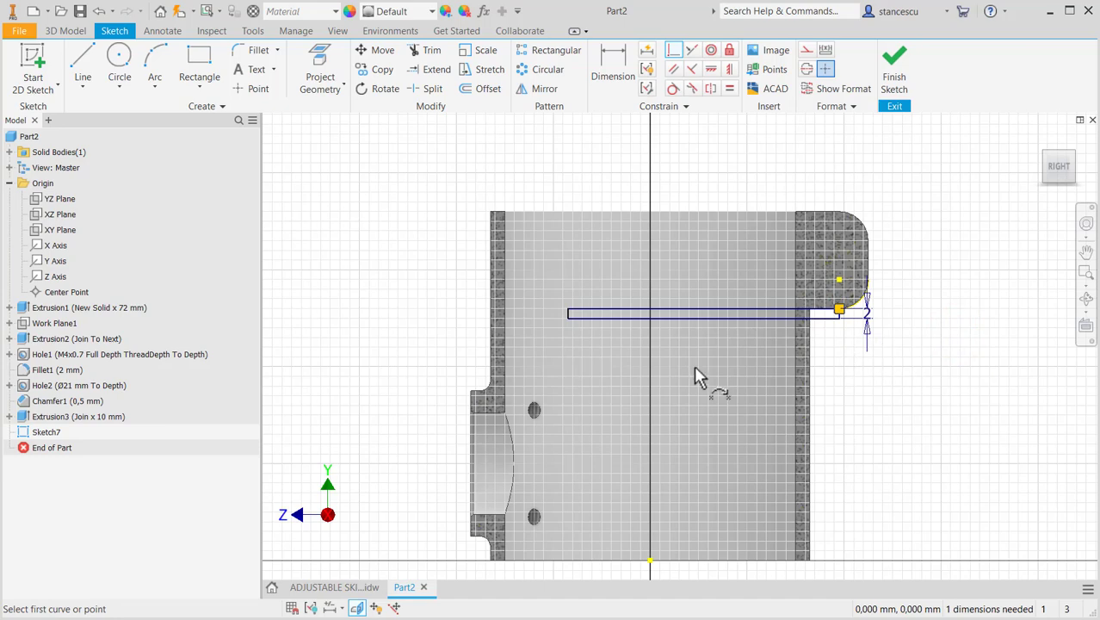
- Make the thin rectangle's inner short edge coincident with the sketch origin so the profile starts at the tube's axis
middle_drag(688, 395, 676, 304)
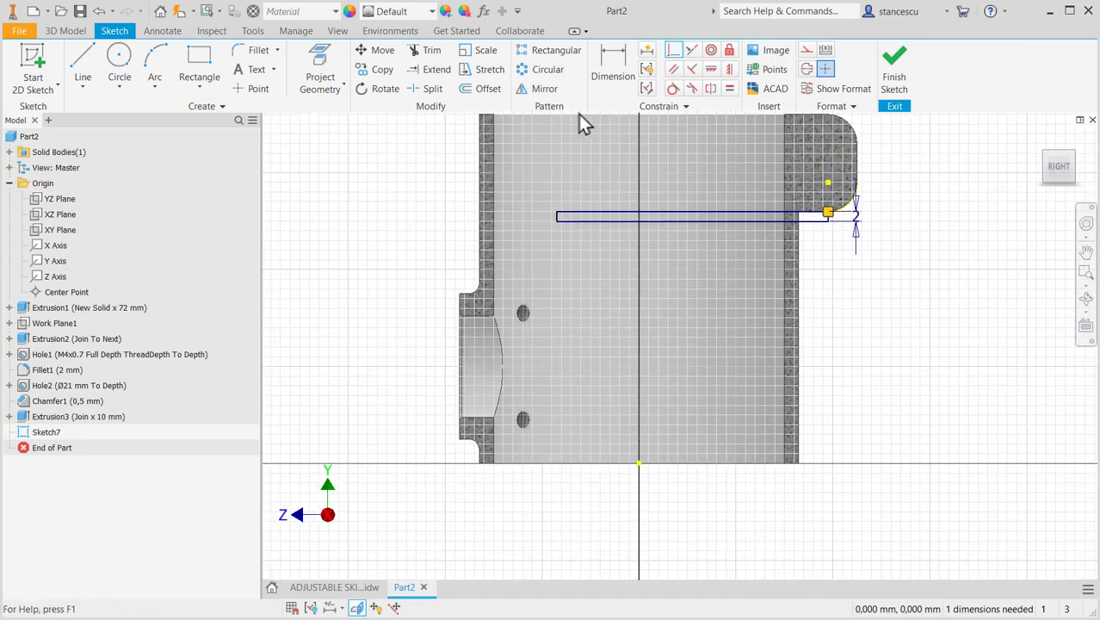
scroll(559, 220, down, 3)
scroll(586, 254, down, 3)
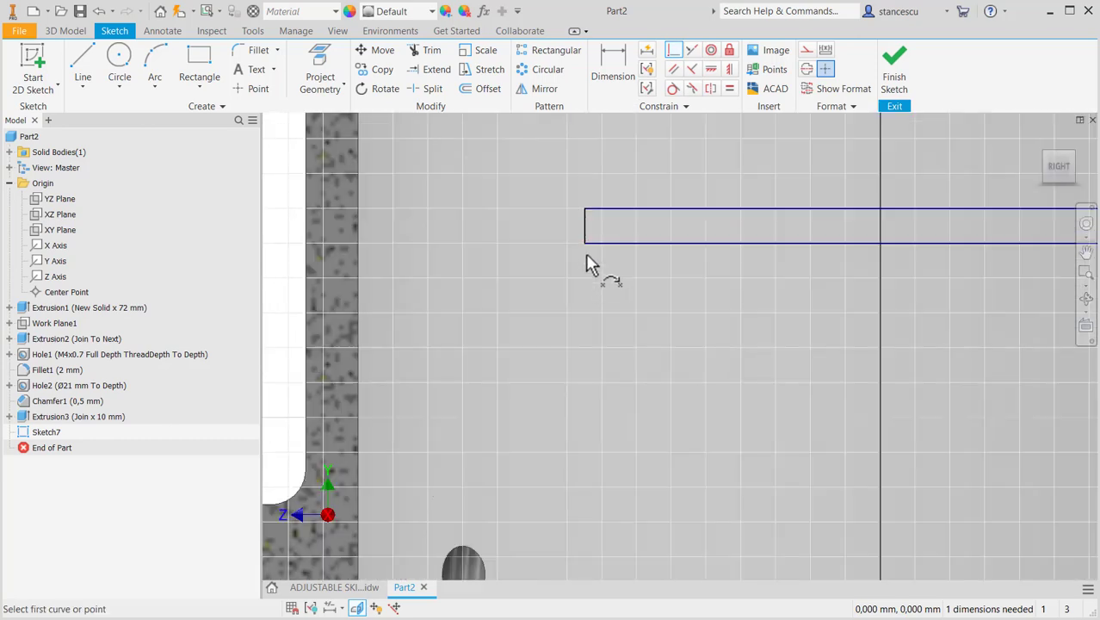
click(584, 219)
scroll(615, 323, up, 3)
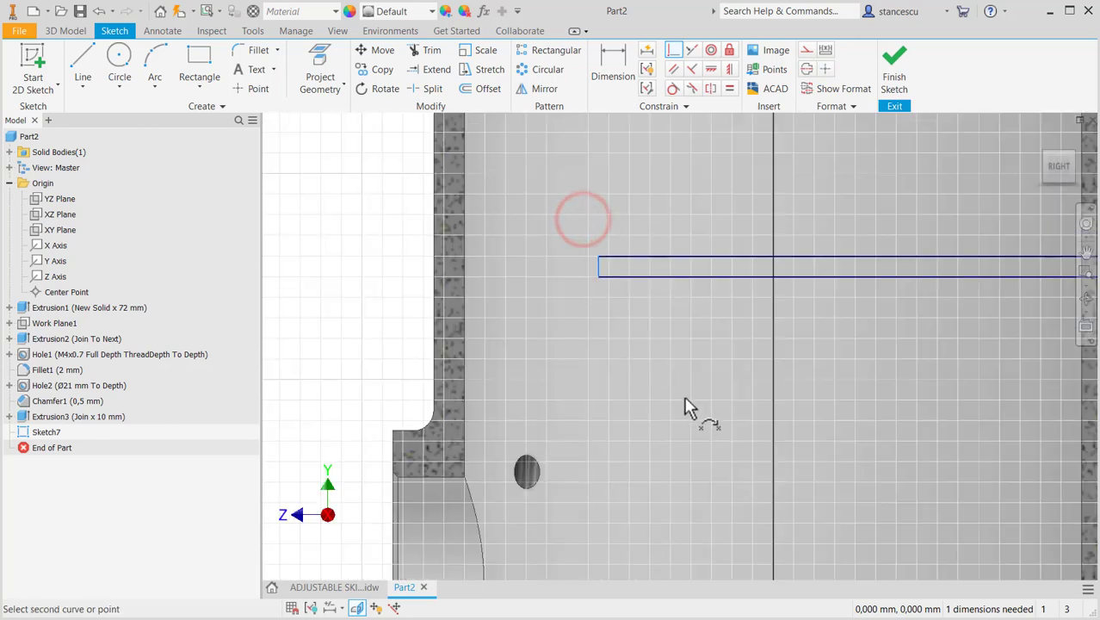
mouse_move(686, 393)
middle_down()
mouse_move(634, 228)
mouse_move(670, 222)
middle_up()
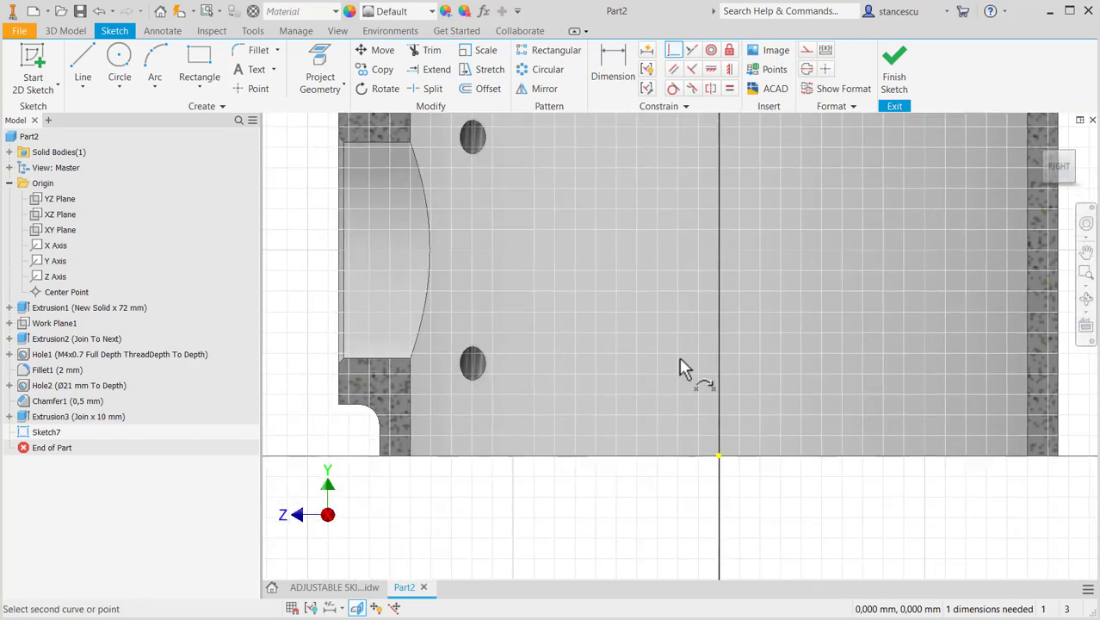
click(719, 455)
scroll(811, 285, up, 3)
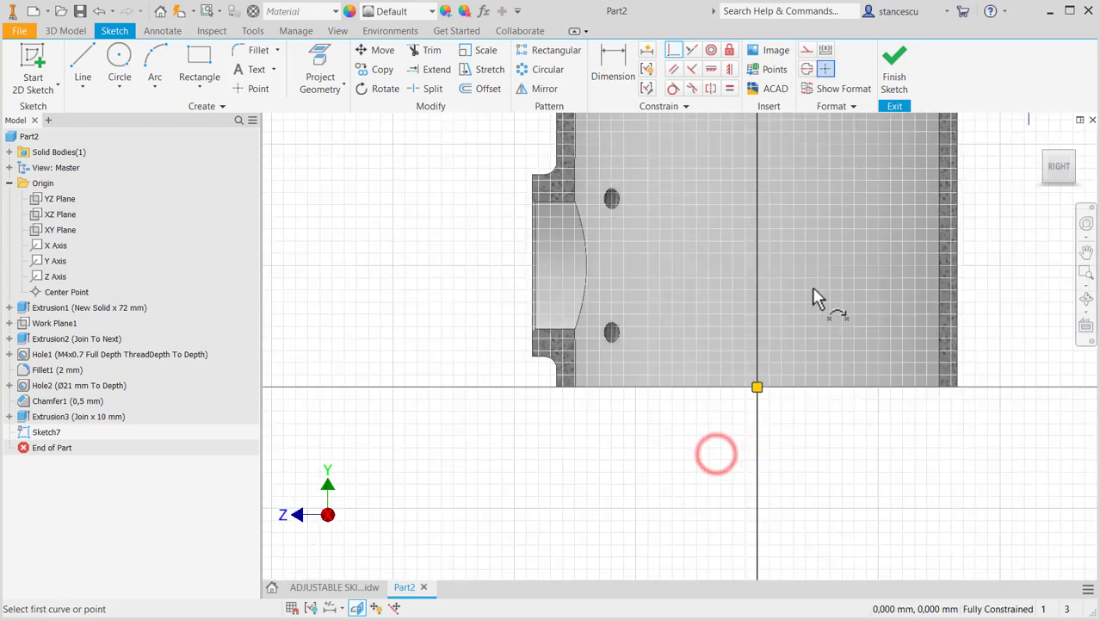
scroll(817, 261, up, 3)
middle_drag(819, 264, 795, 410)
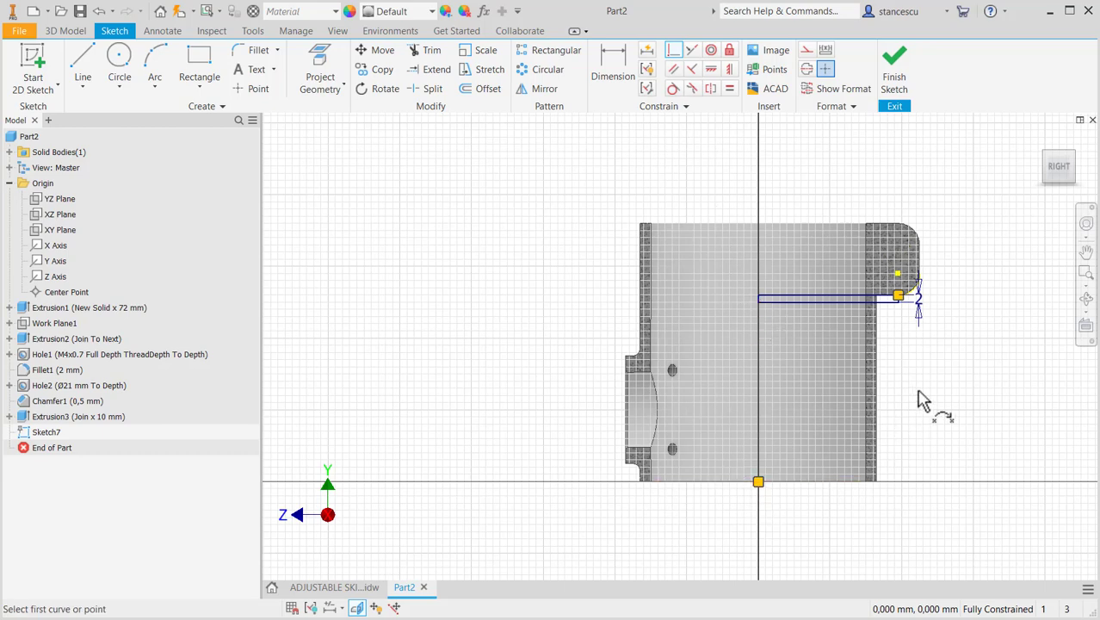
- Finish the slit sketch and extrude its profile as a symmetric cut through all, across the tube wall beneath the lug
click(897, 73)
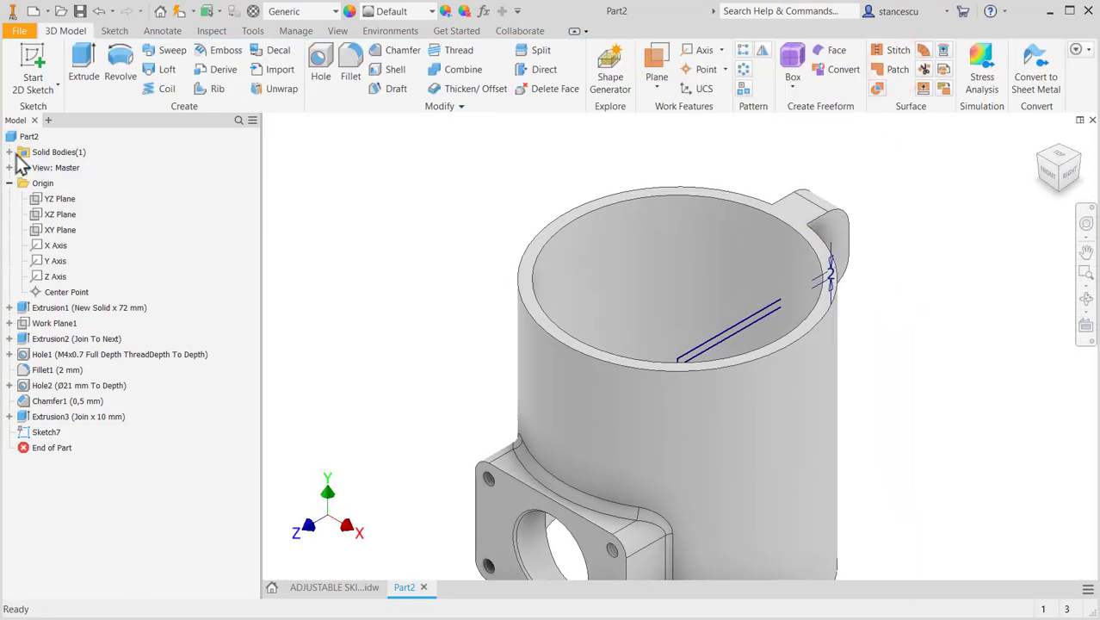
click(83, 69)
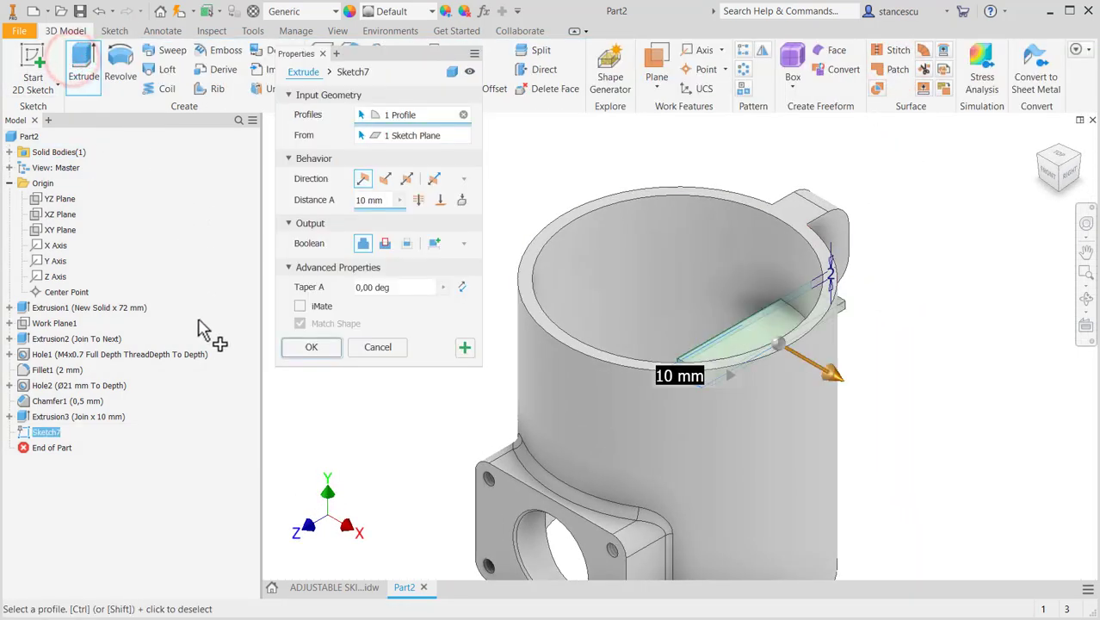
click(385, 244)
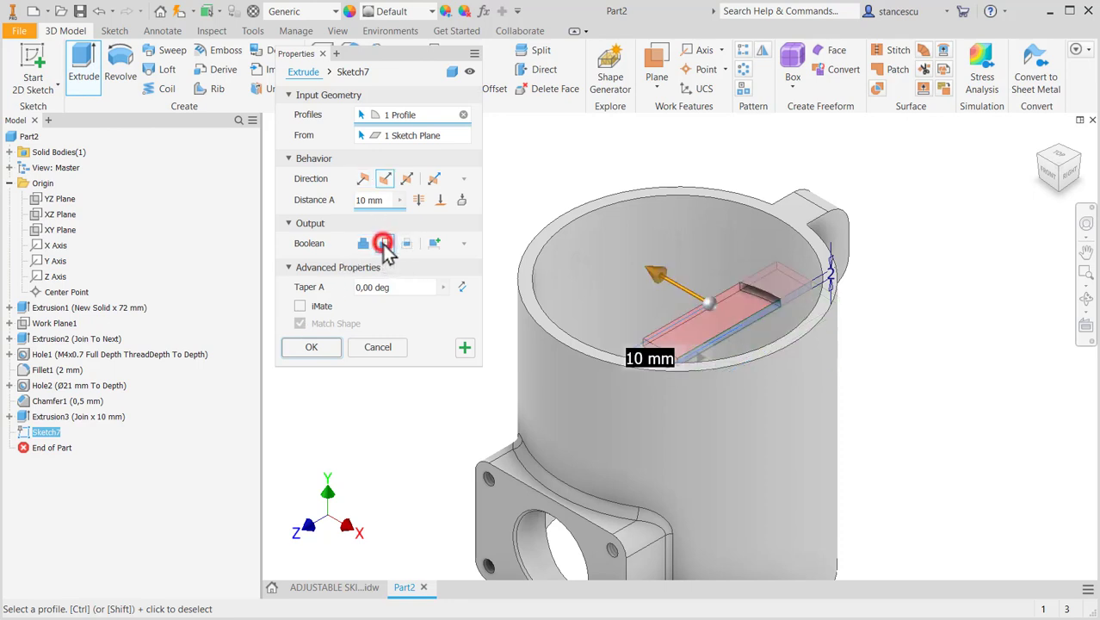
click(406, 179)
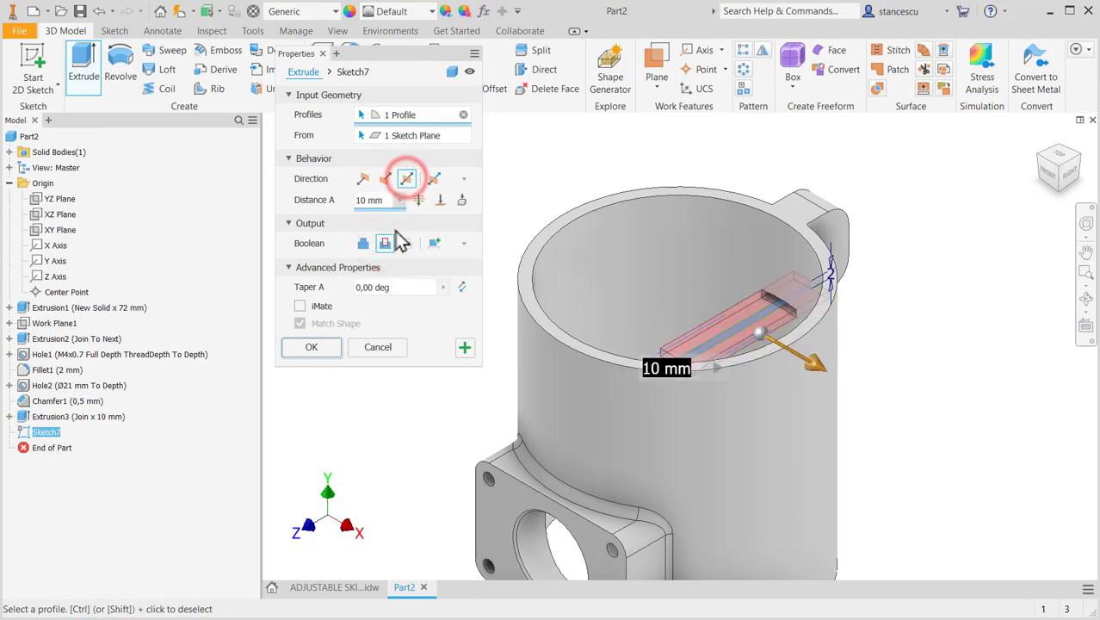
click(419, 200)
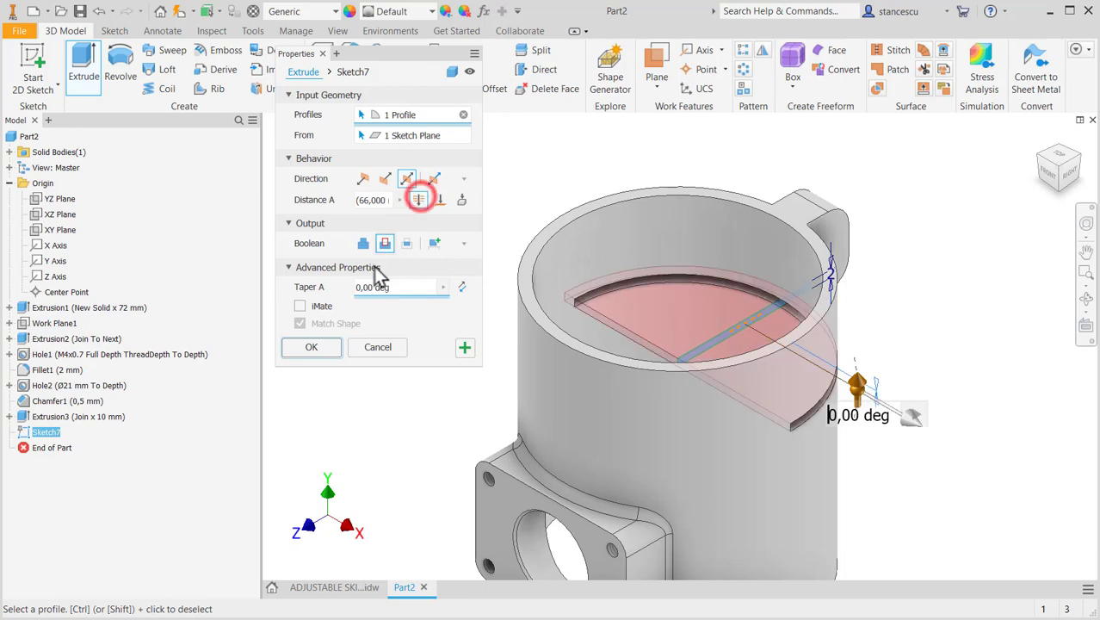
click(313, 348)
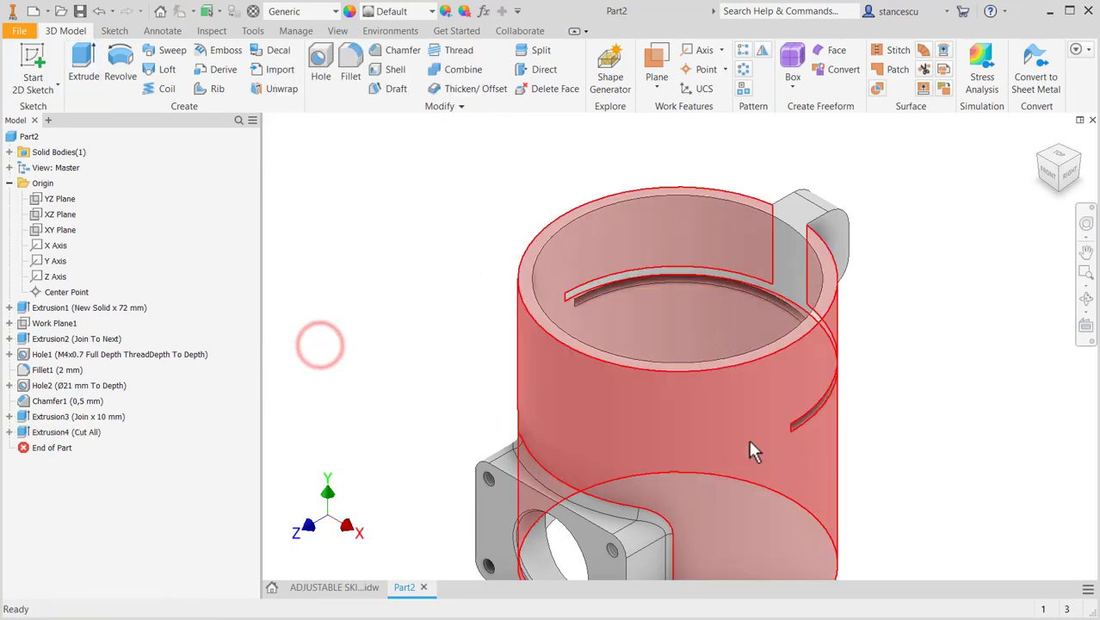
- Start a sketch on the tube's top face and draw a rectangle about 4.75 mm wide running from inside the bore past the lug
shift+middle_drag(896, 459, 871, 471)
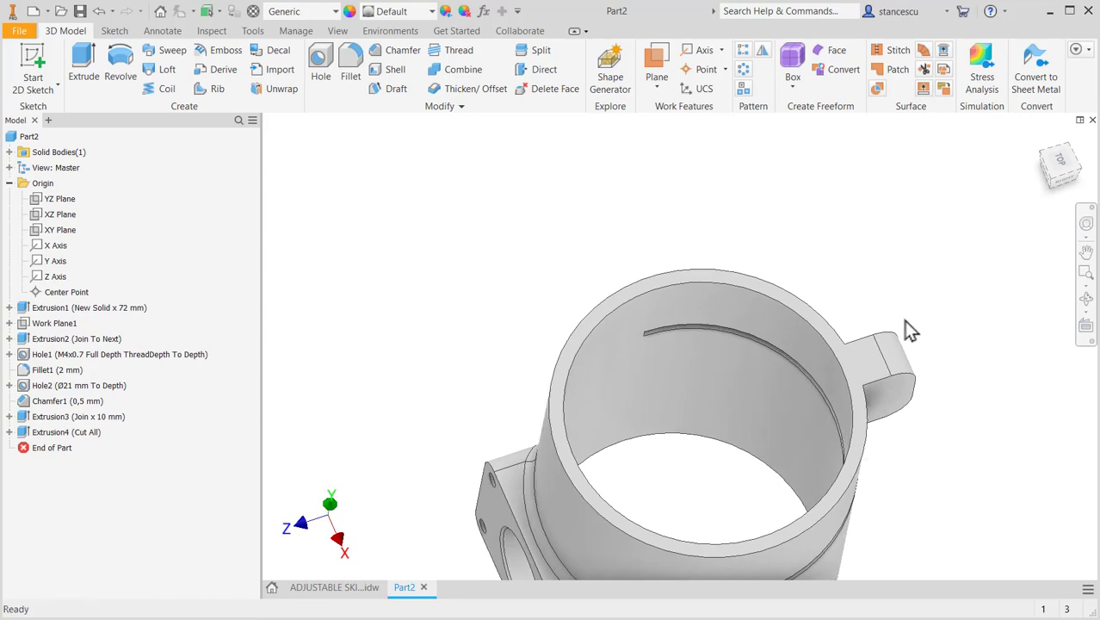
click(857, 358)
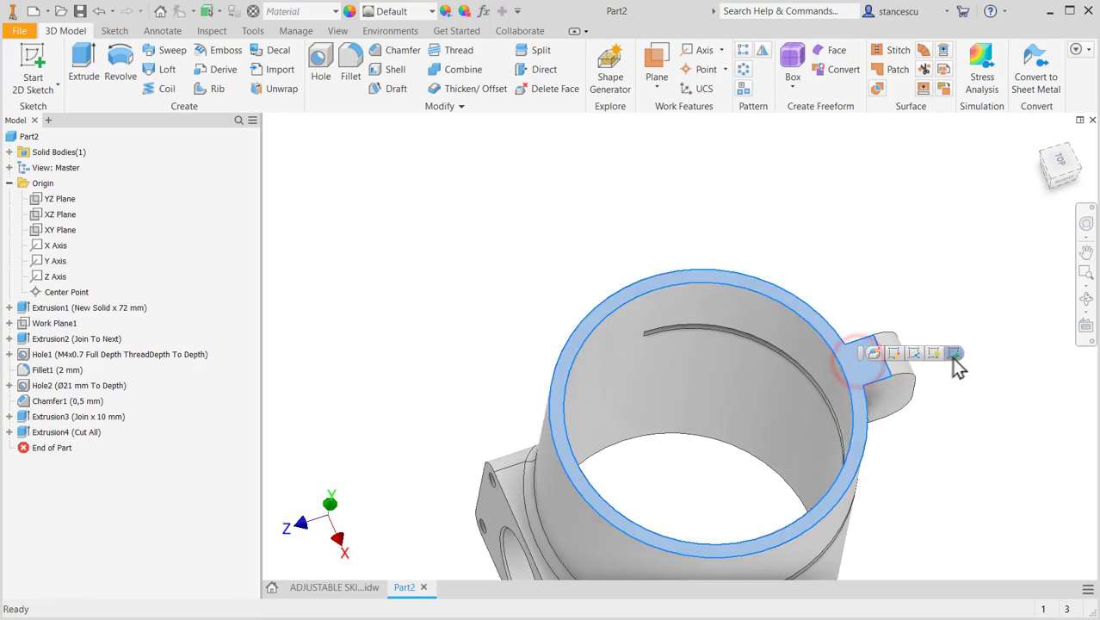
click(954, 354)
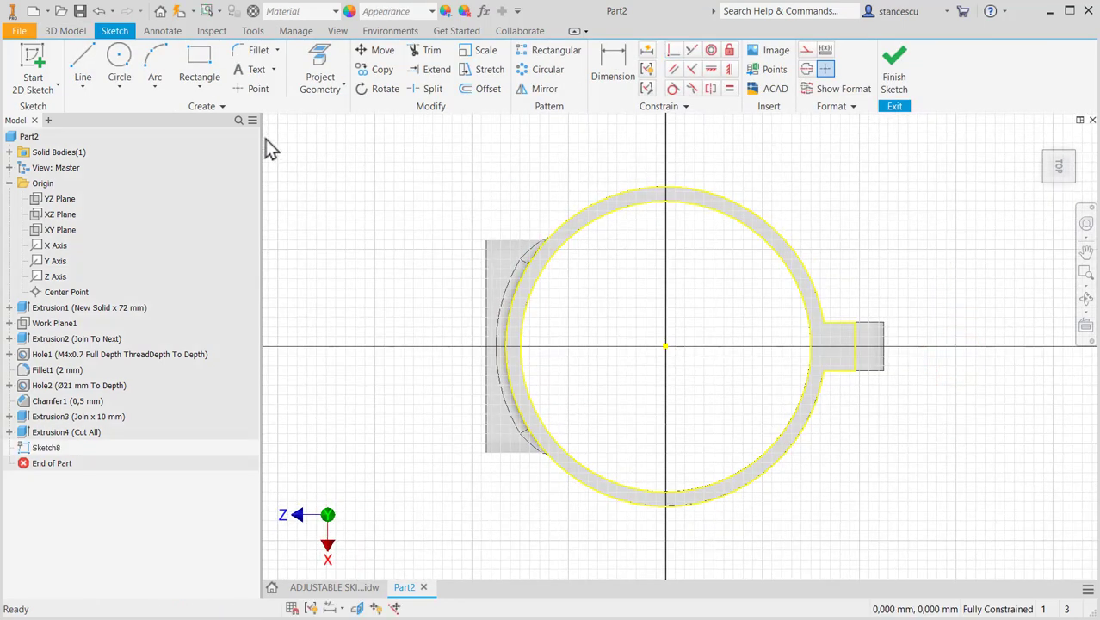
click(200, 79)
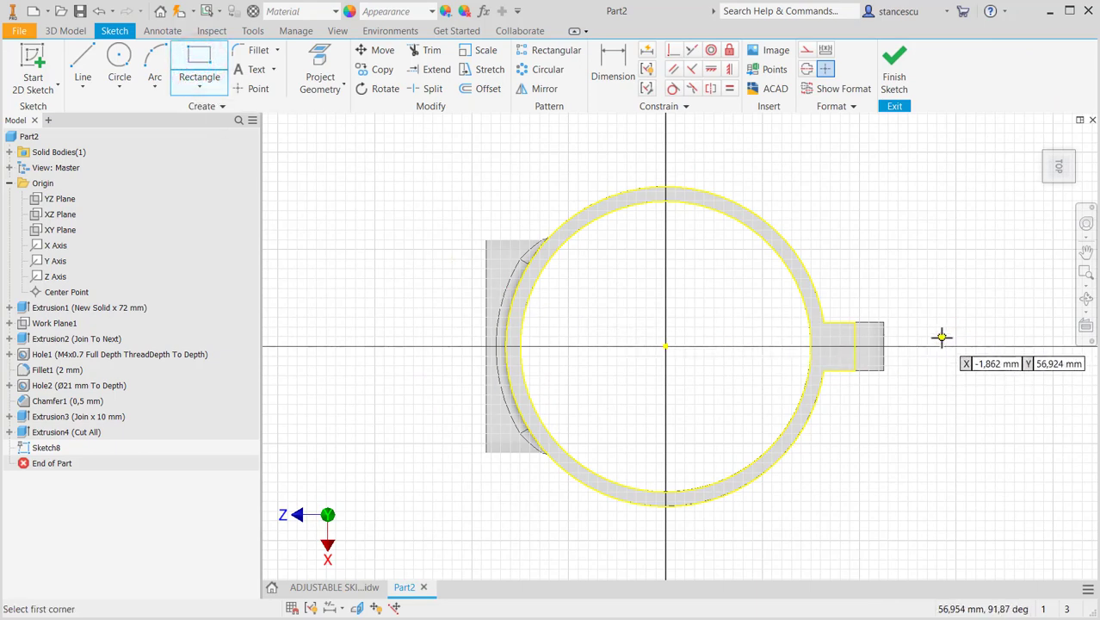
click(941, 336)
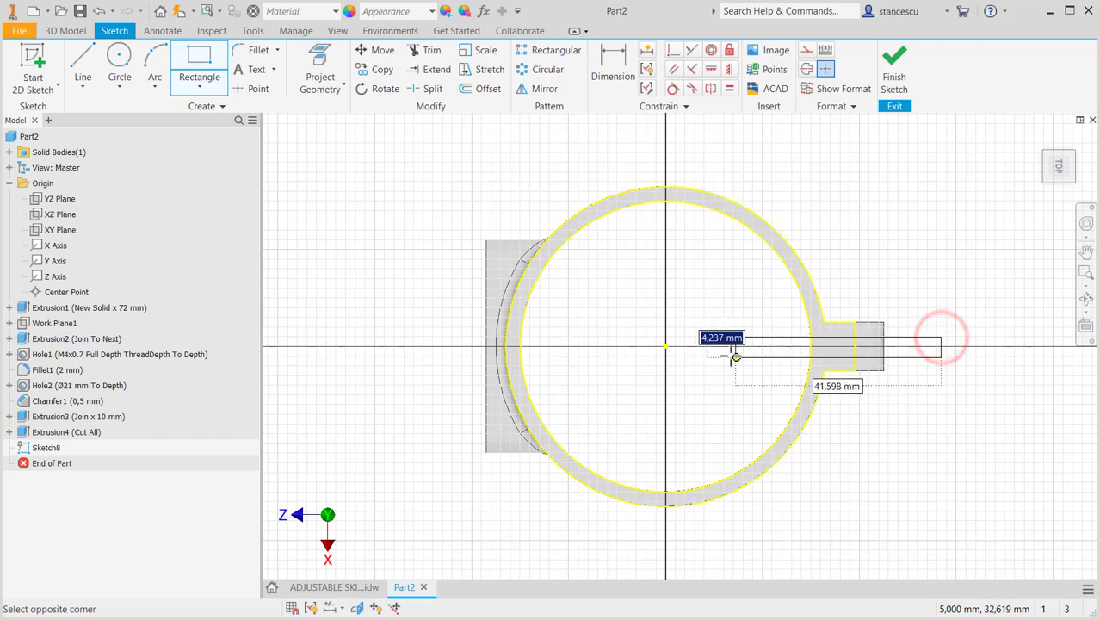
click(689, 360)
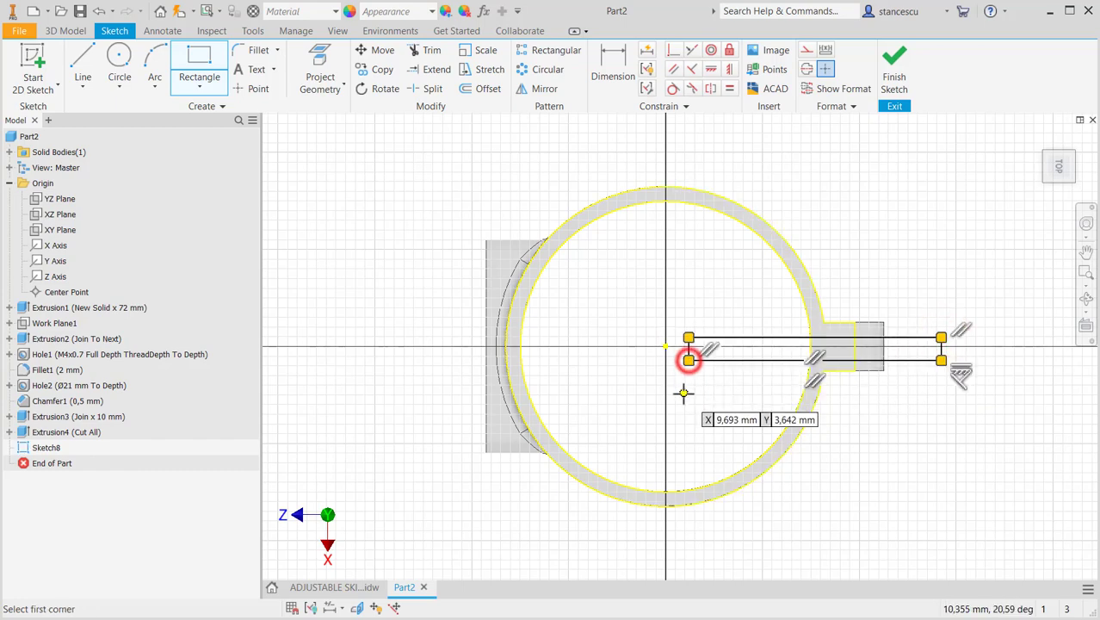
key(Escape)
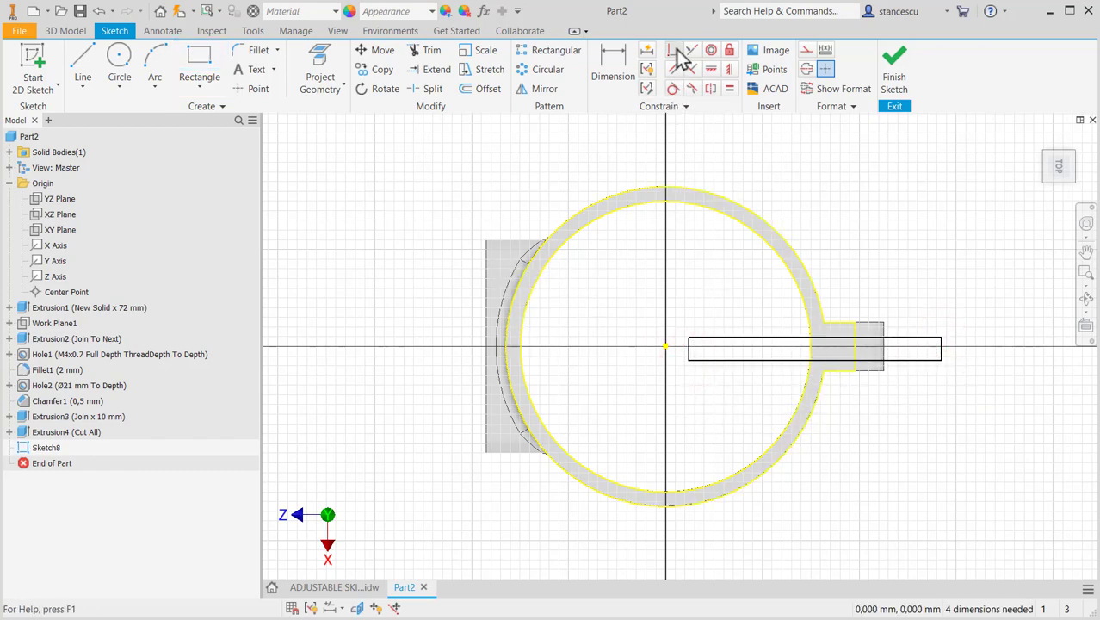
- Dimension the distance between the rectangle's two long sides and set it to 2 mm
click(611, 67)
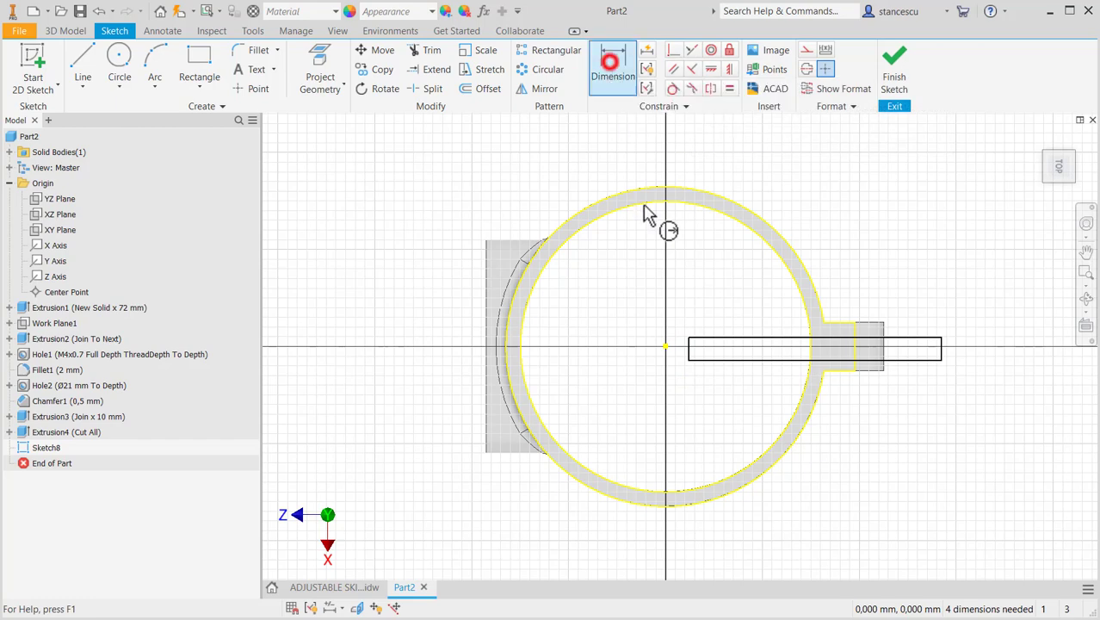
click(724, 339)
click(717, 360)
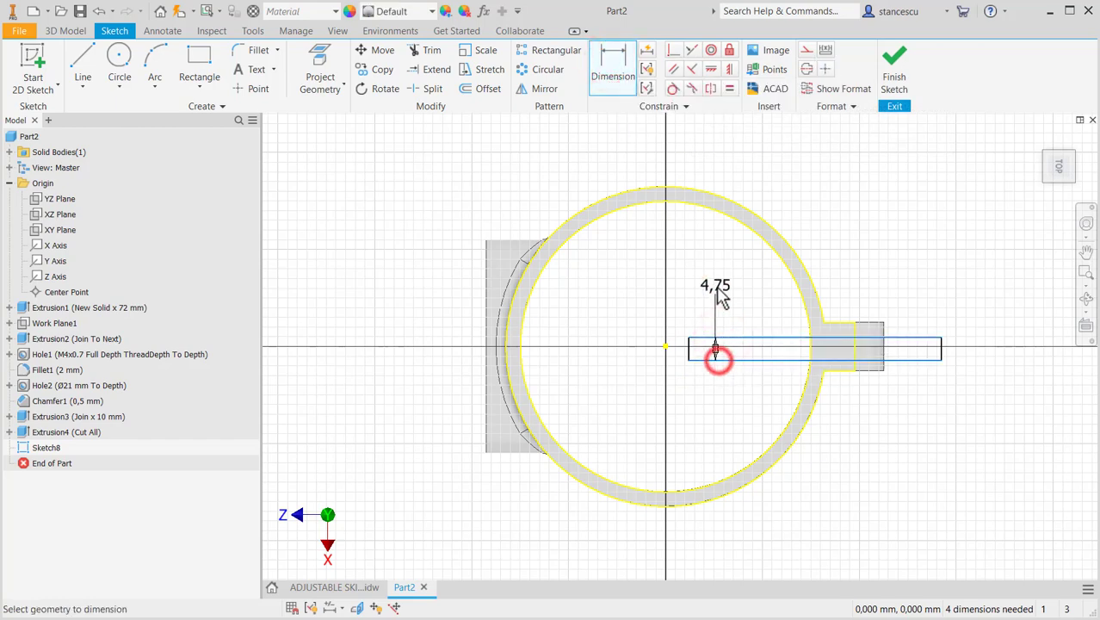
click(714, 286)
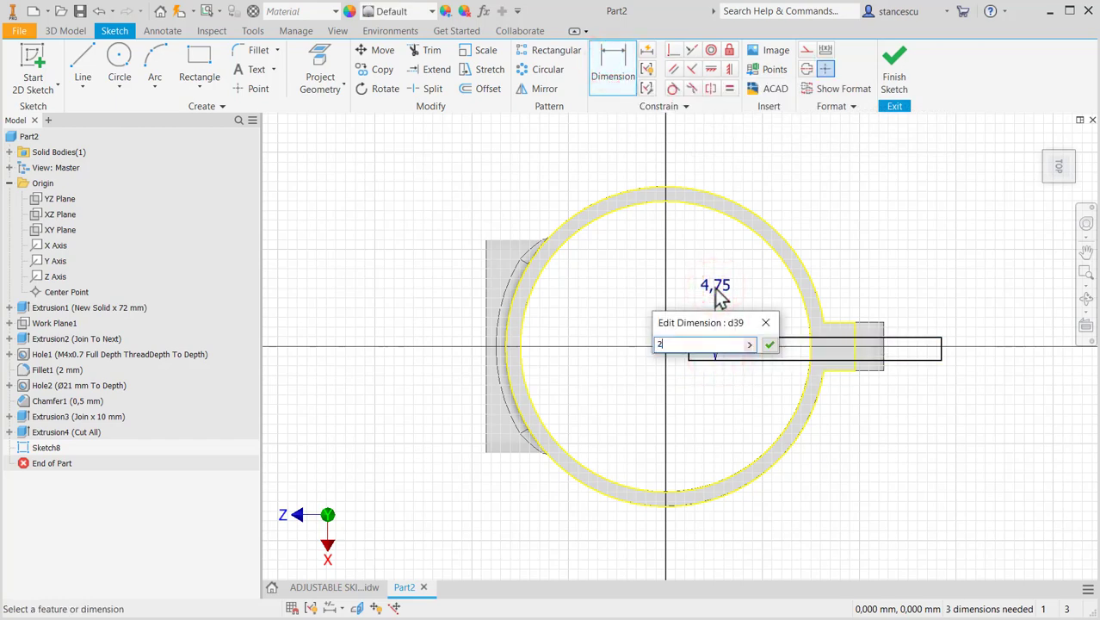
text(2)
key(Return)
key(Escape)
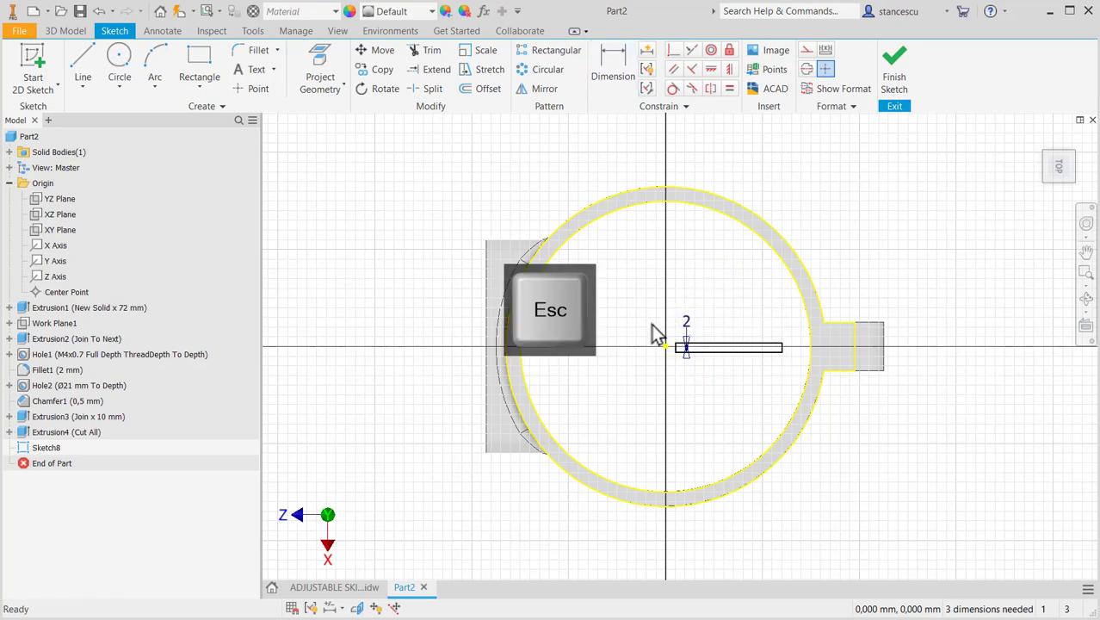
- Make the midpoint of the rectangle's inner short edge coincident with the sketch origin
scroll(658, 331, down, 4)
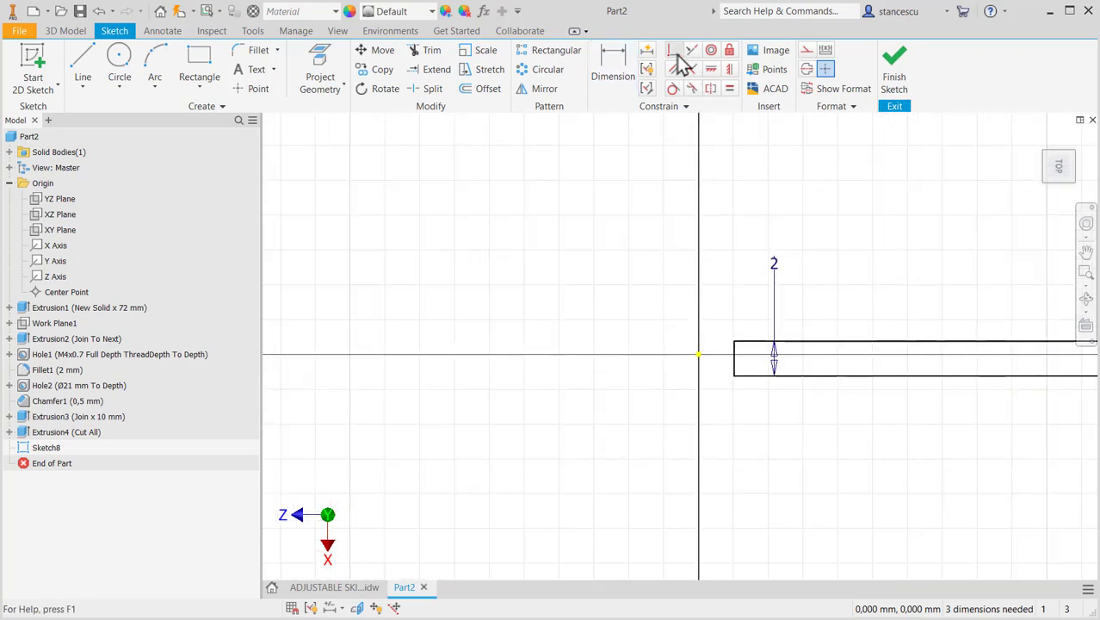
click(674, 51)
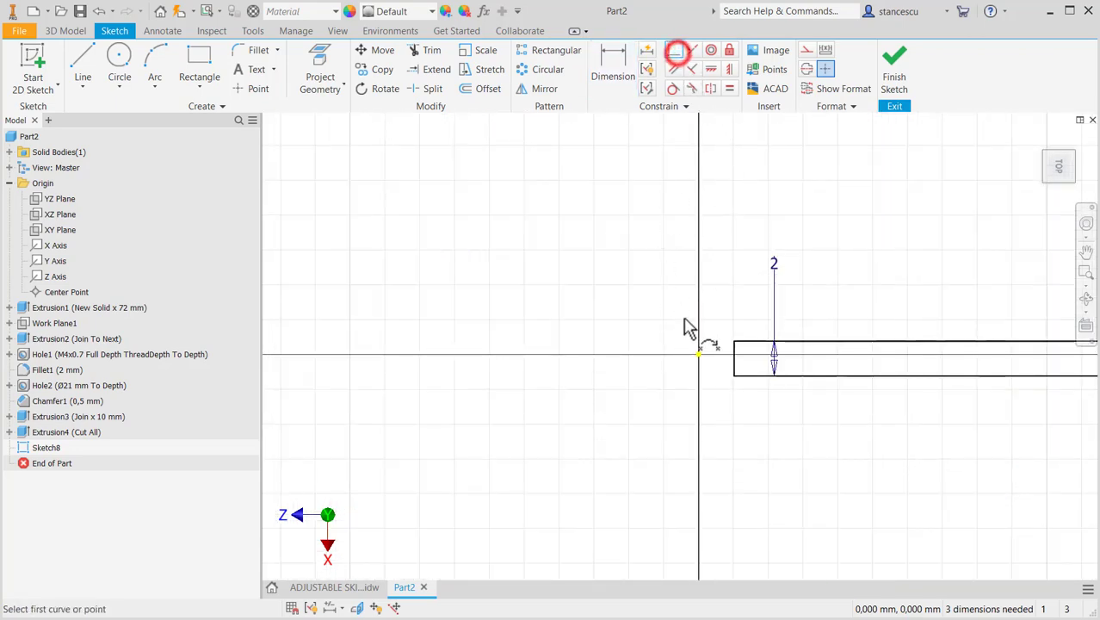
click(733, 358)
click(698, 354)
scroll(799, 426, up, 2)
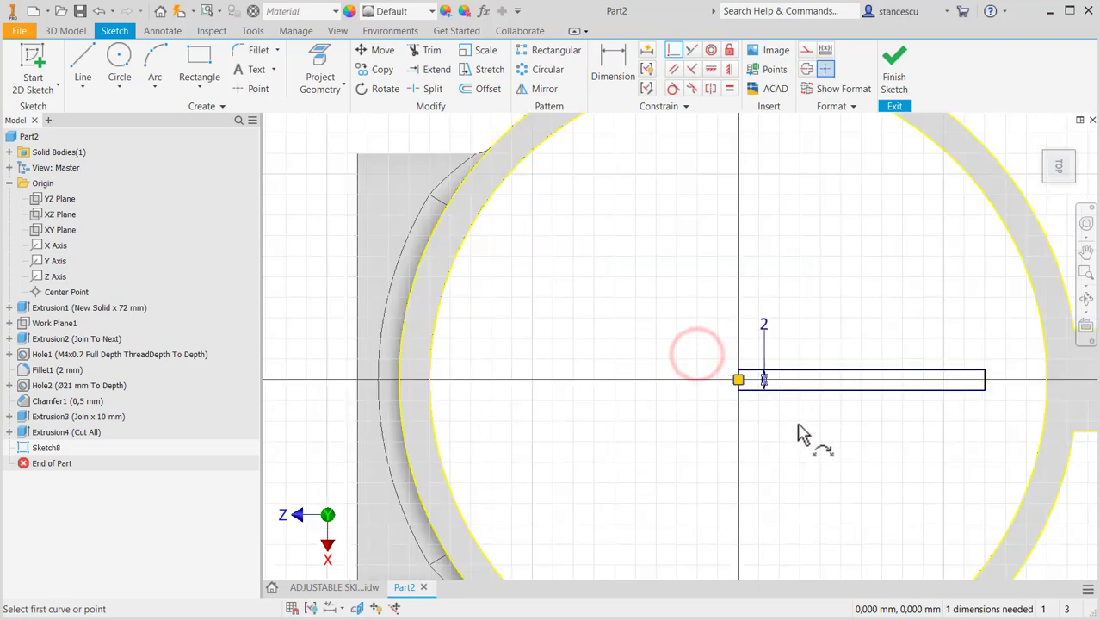
- Project the lug's outer edge, make the rectangle's outer short edge collinear with it, and finish the sketch
mouse_move(799, 433)
middle_down()
mouse_move(694, 409)
mouse_move(550, 418)
middle_up()
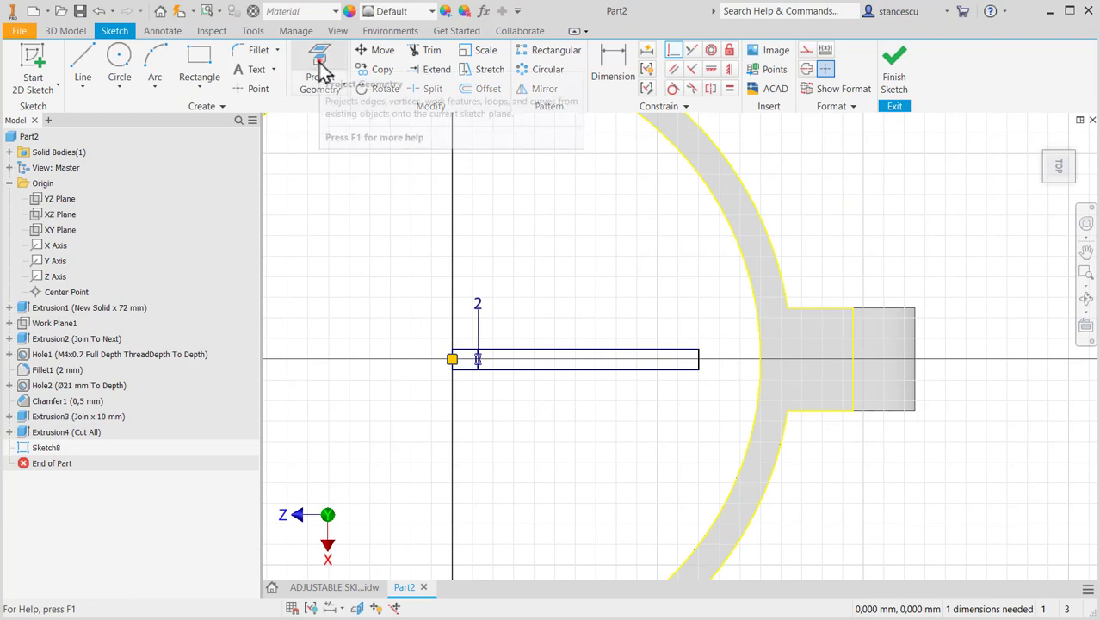
click(320, 76)
click(914, 340)
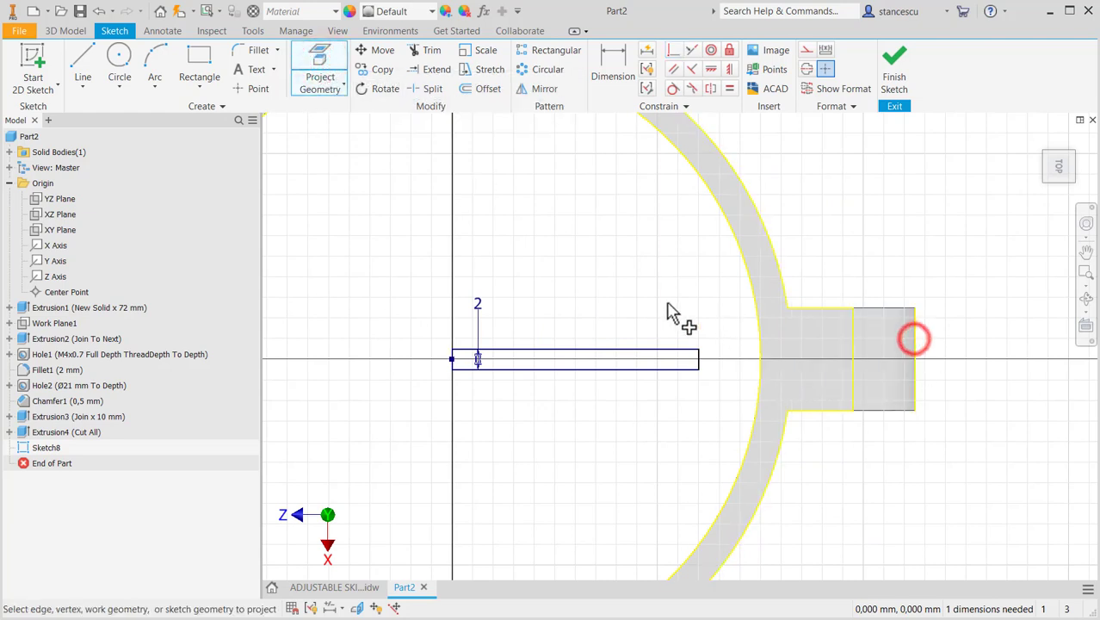
click(688, 50)
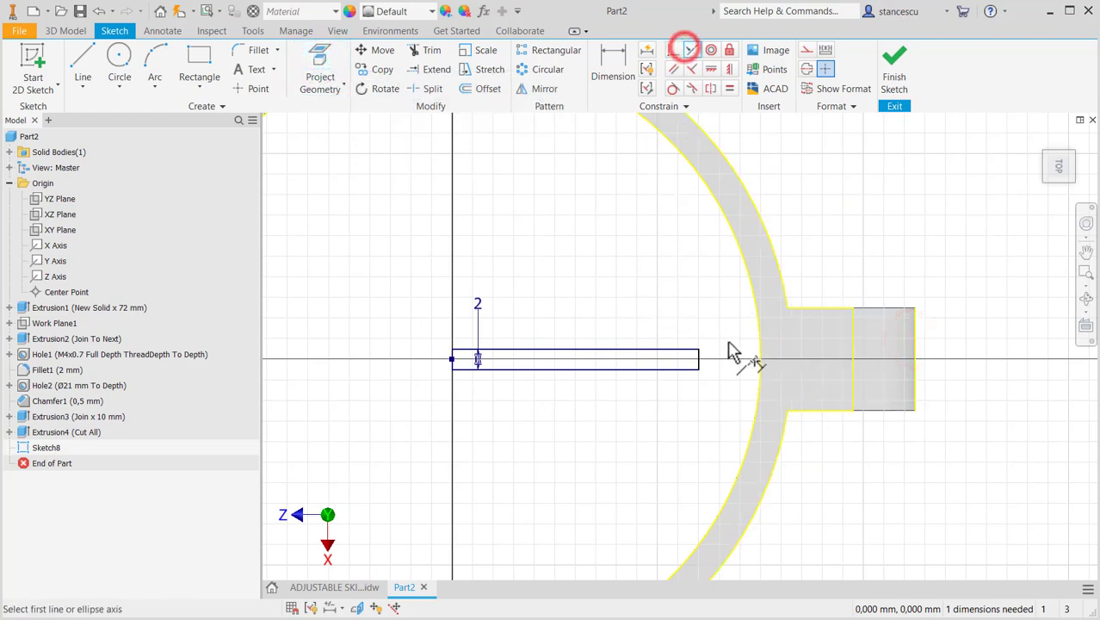
scroll(727, 344, up, 3)
click(671, 369)
middle_drag(748, 387, 503, 374)
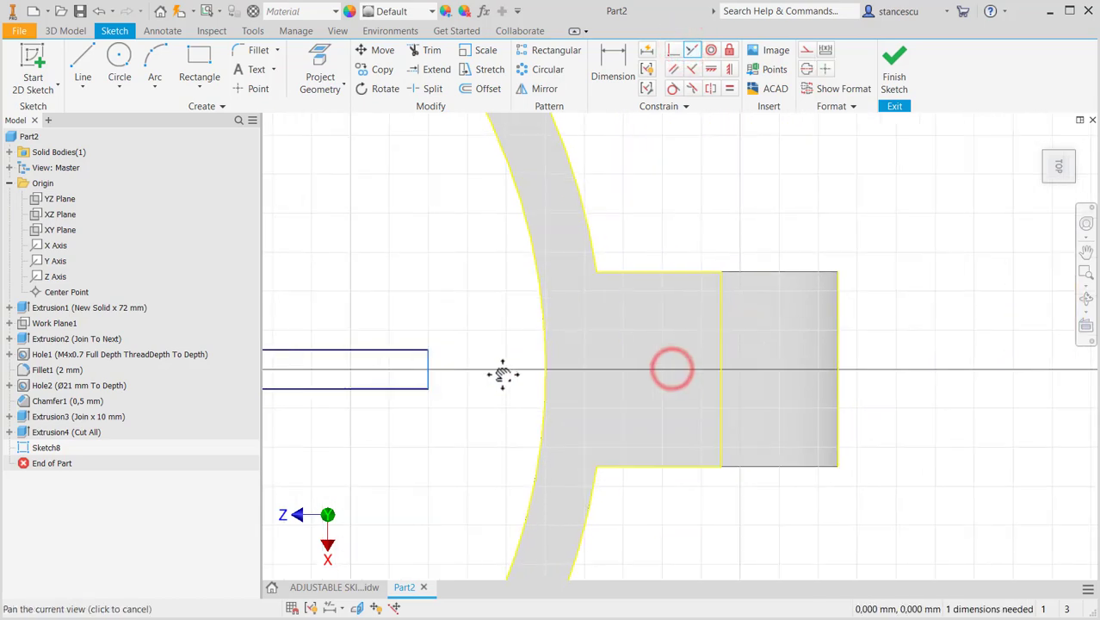
click(840, 340)
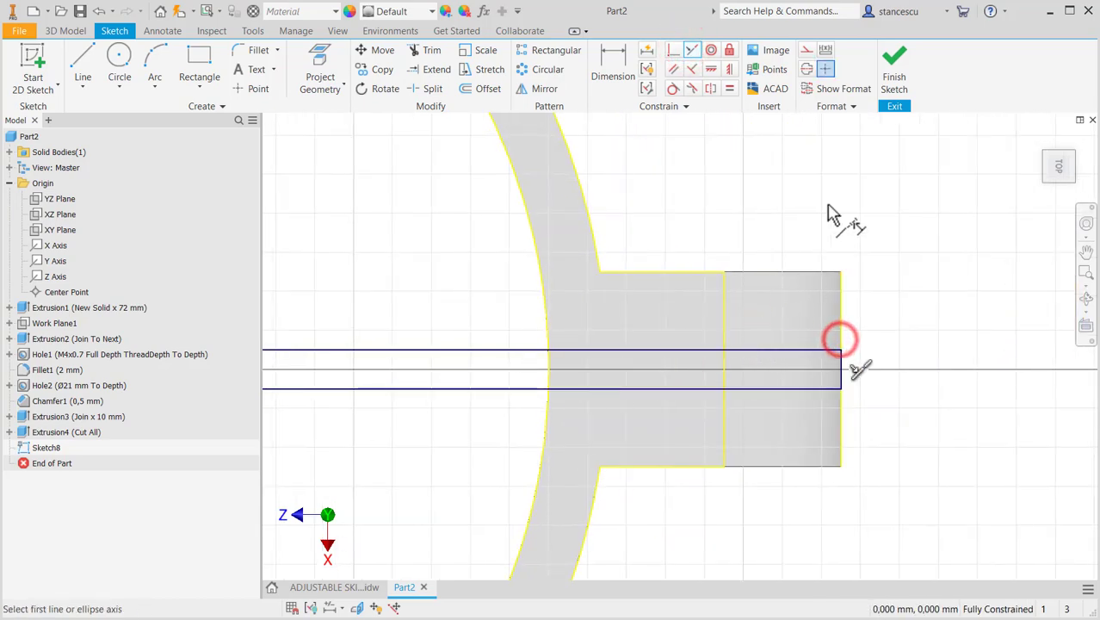
click(894, 64)
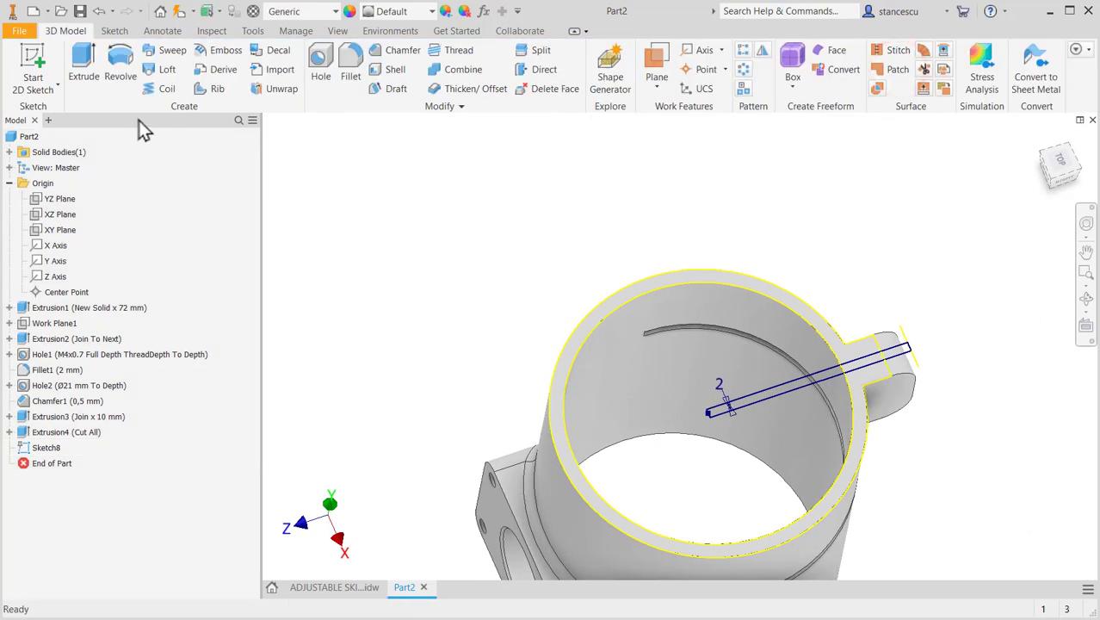
- Cut the 2 mm rectangle through the lug and tube wall down to the horizontal slit's lower face, and restore the home view
click(83, 62)
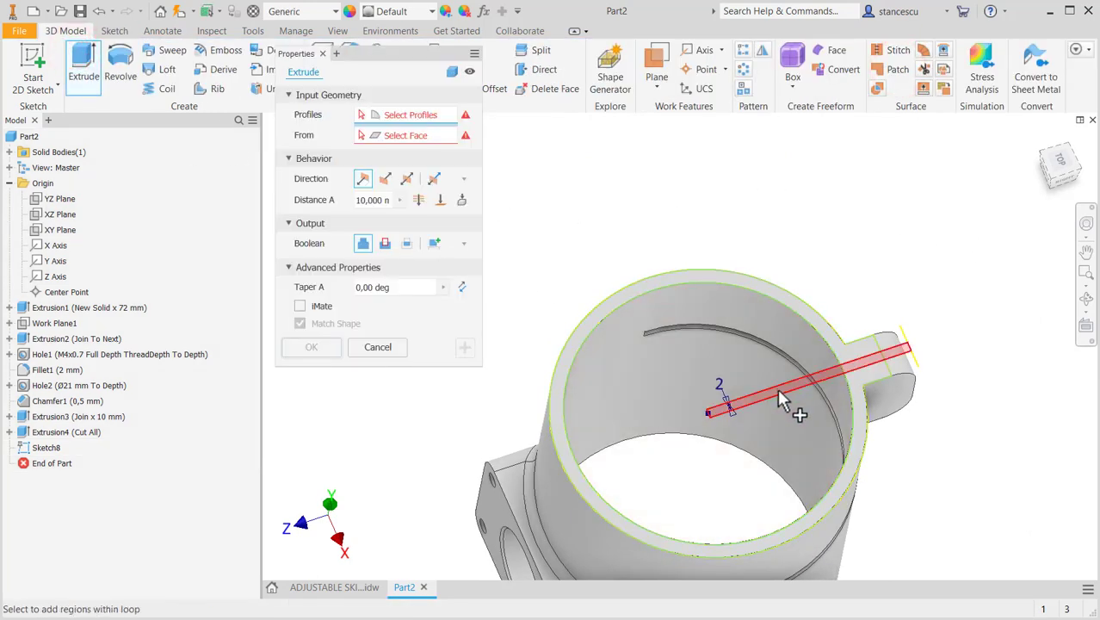
click(778, 398)
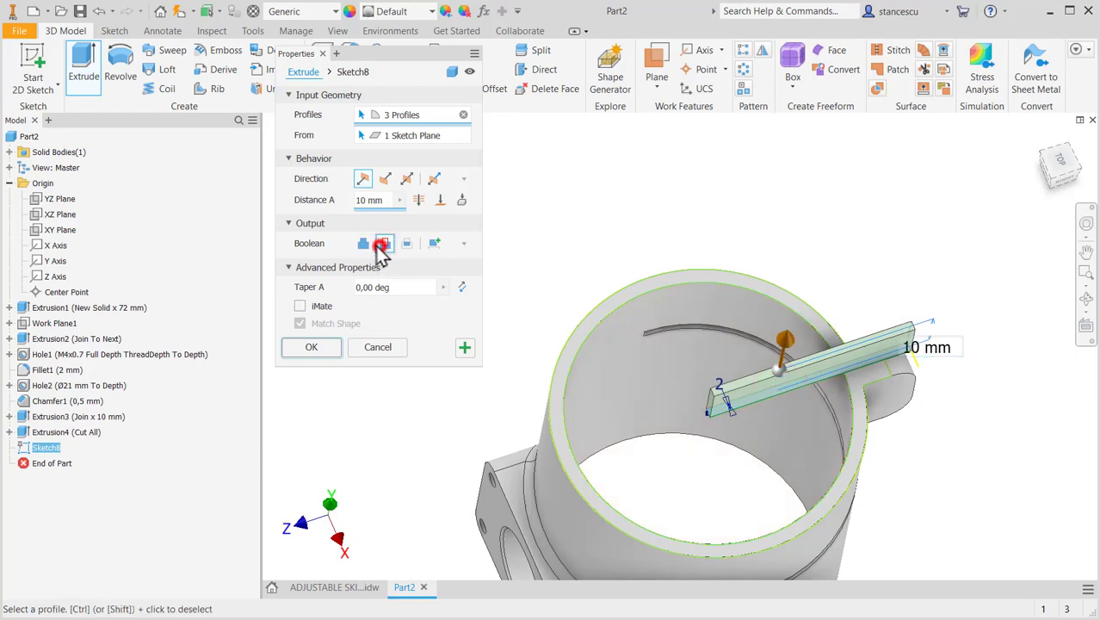
click(381, 245)
click(440, 199)
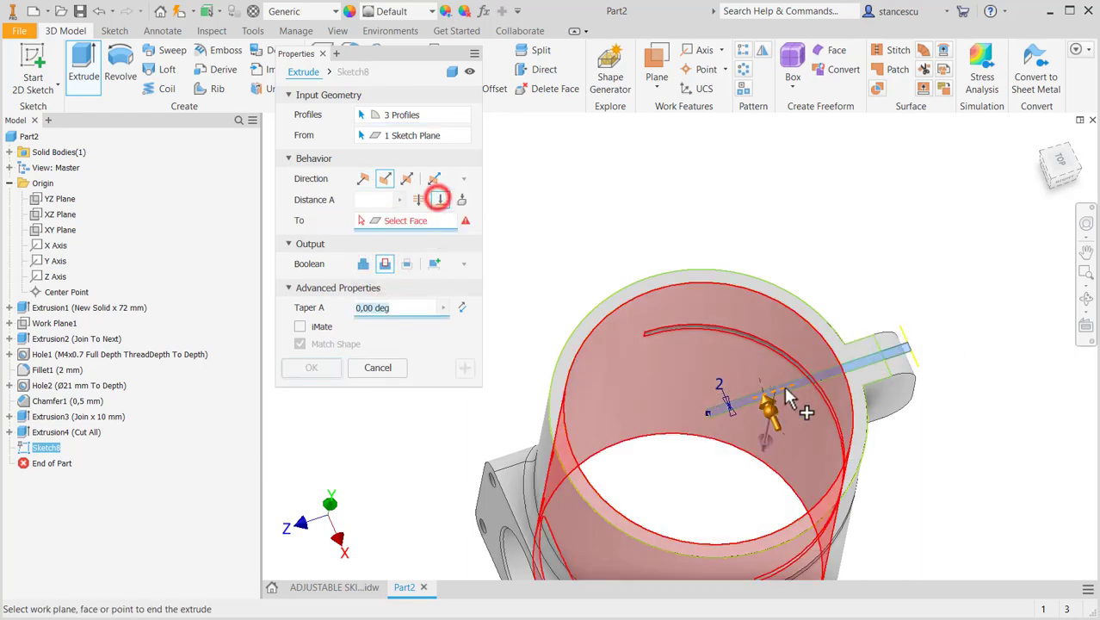
scroll(818, 400, down, 5)
scroll(920, 358, up, 4)
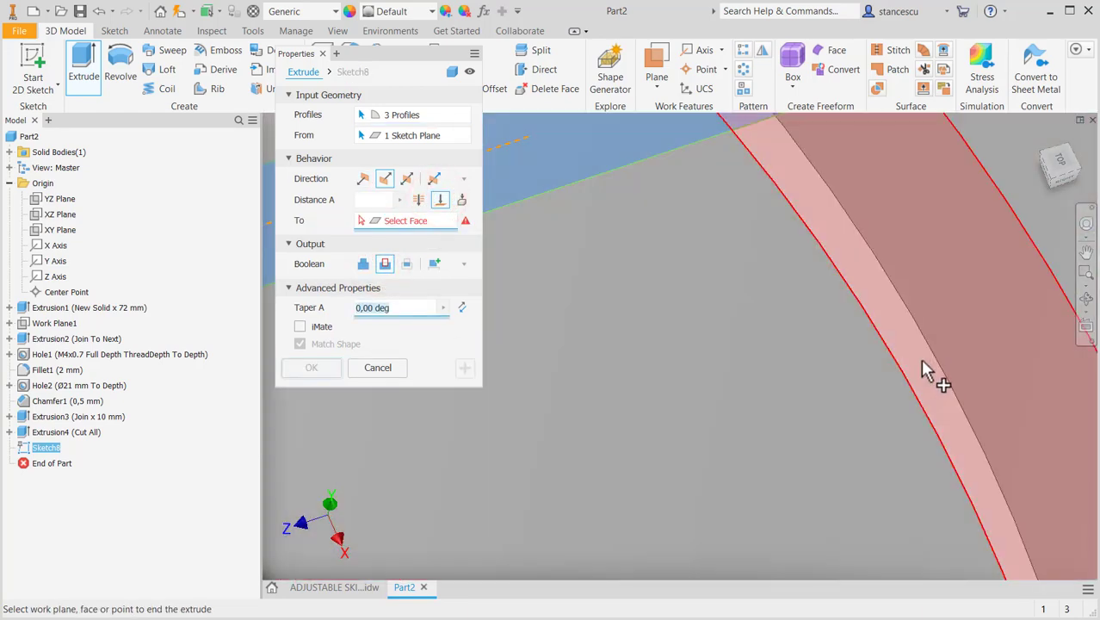
click(920, 358)
scroll(736, 408, down, 3)
scroll(727, 414, up, 4)
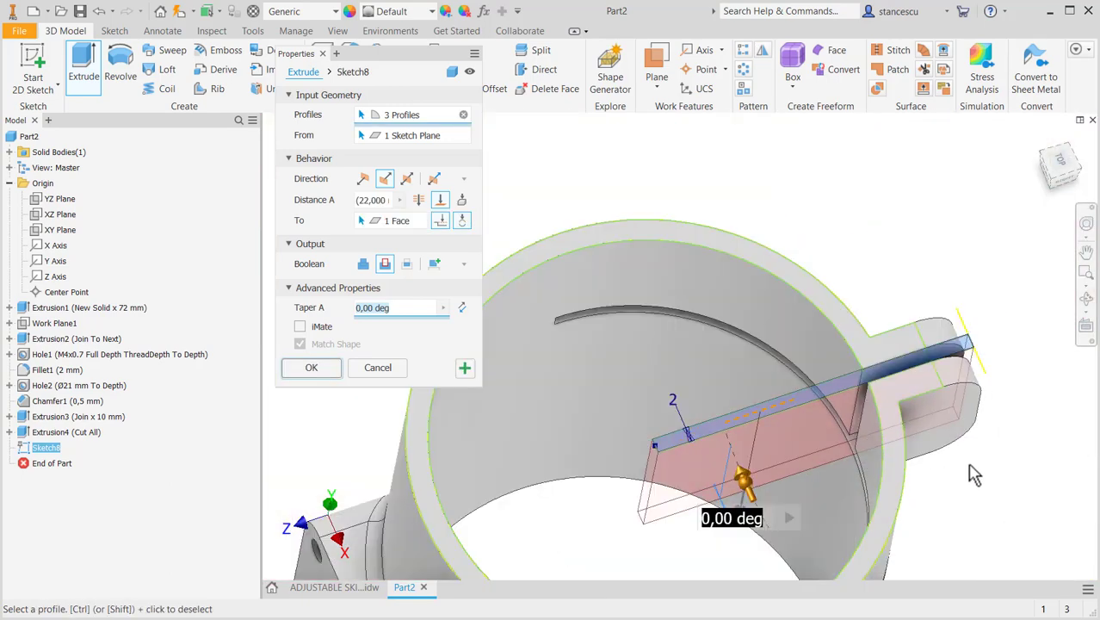
click(312, 367)
shift+middle_drag(909, 509, 790, 444)
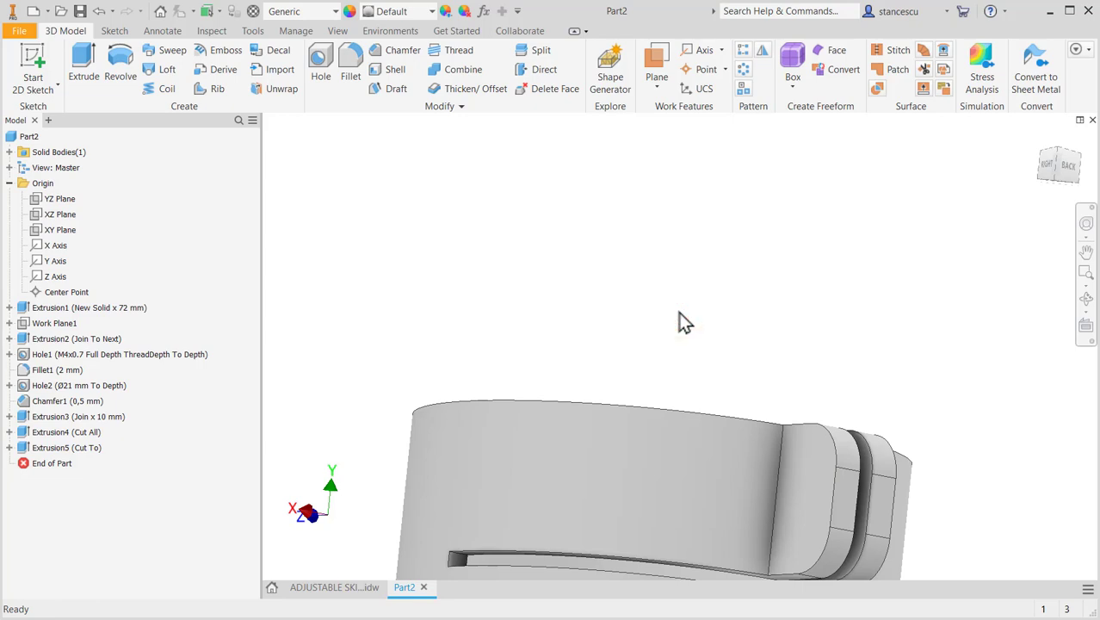
key(F6)
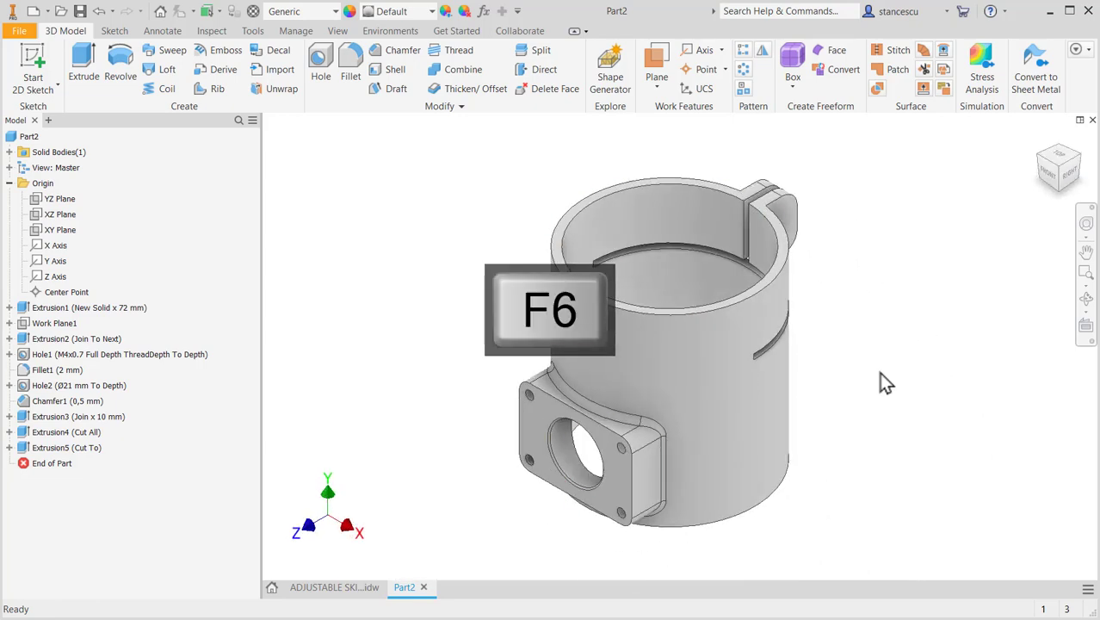
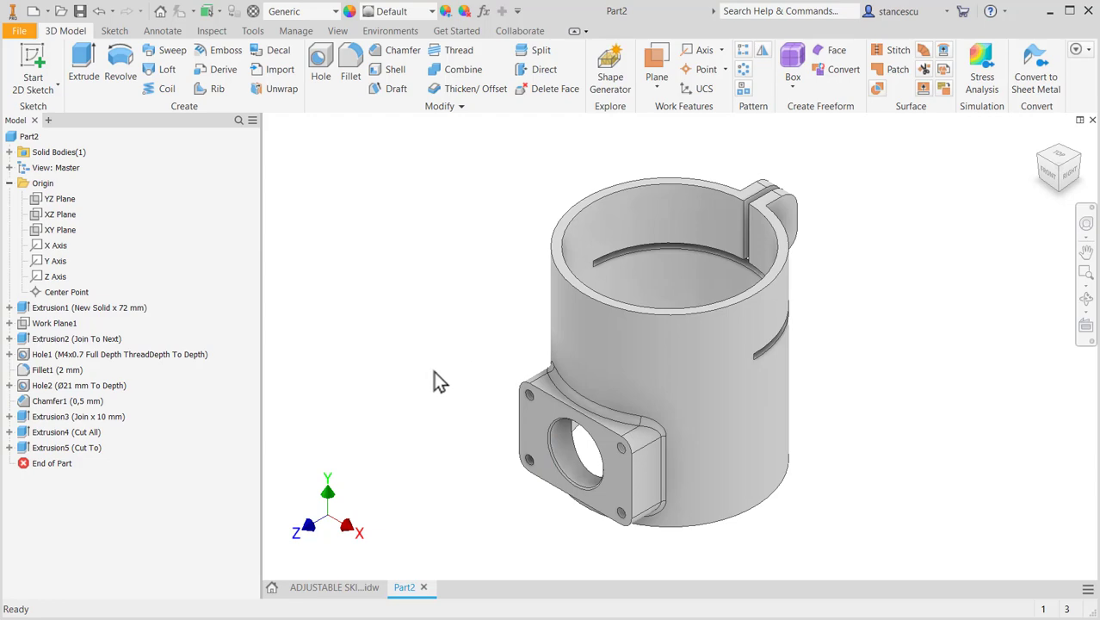
- Fillet the two edges where the clamp lug halves meet the tube's outer wall with a 6 mm radius, checking the drawing first
click(354, 589)
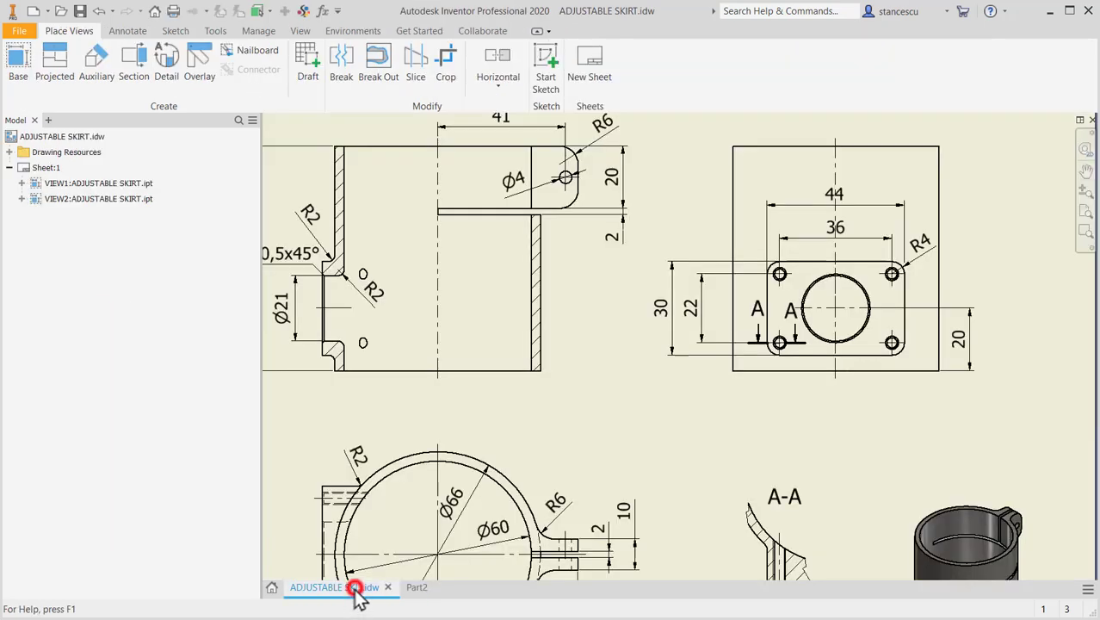
middle_drag(625, 495, 572, 385)
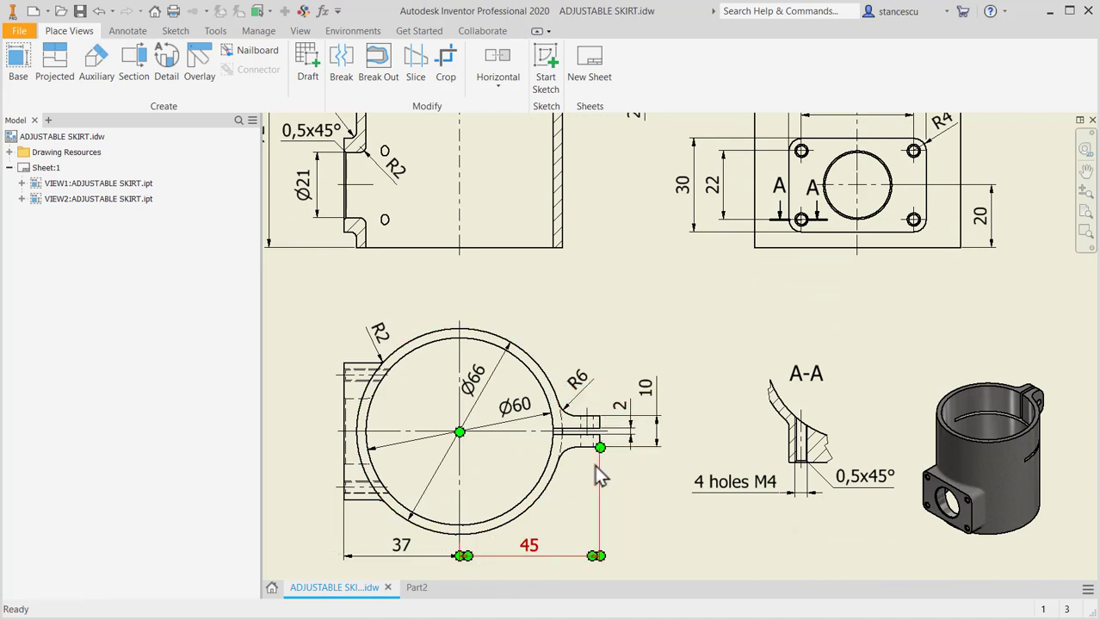
click(425, 588)
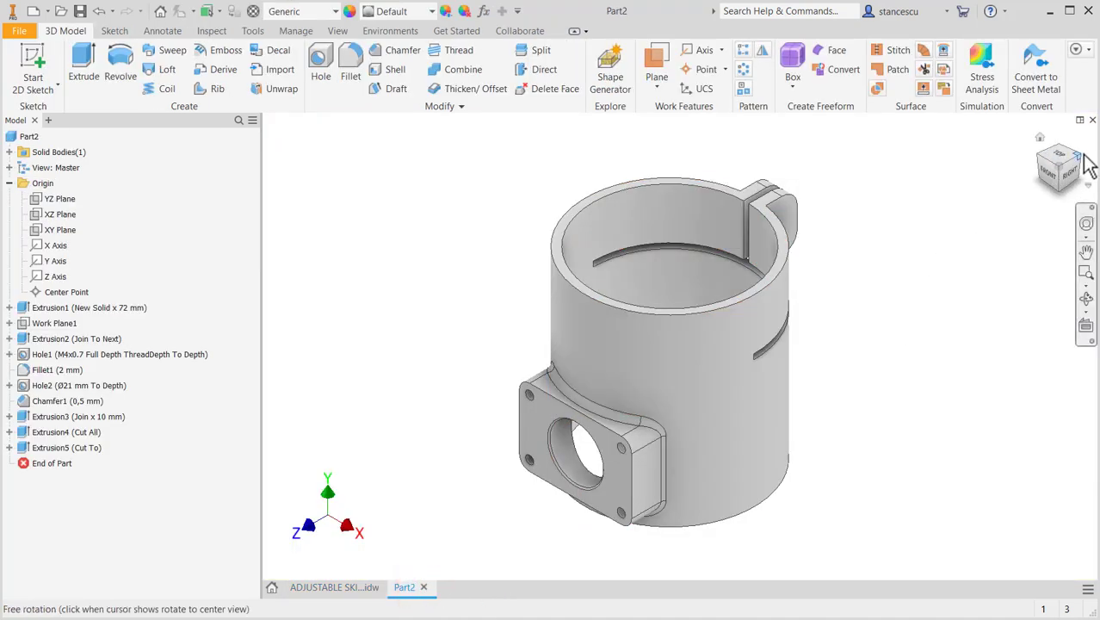
shift+middle_drag(884, 282, 792, 310)
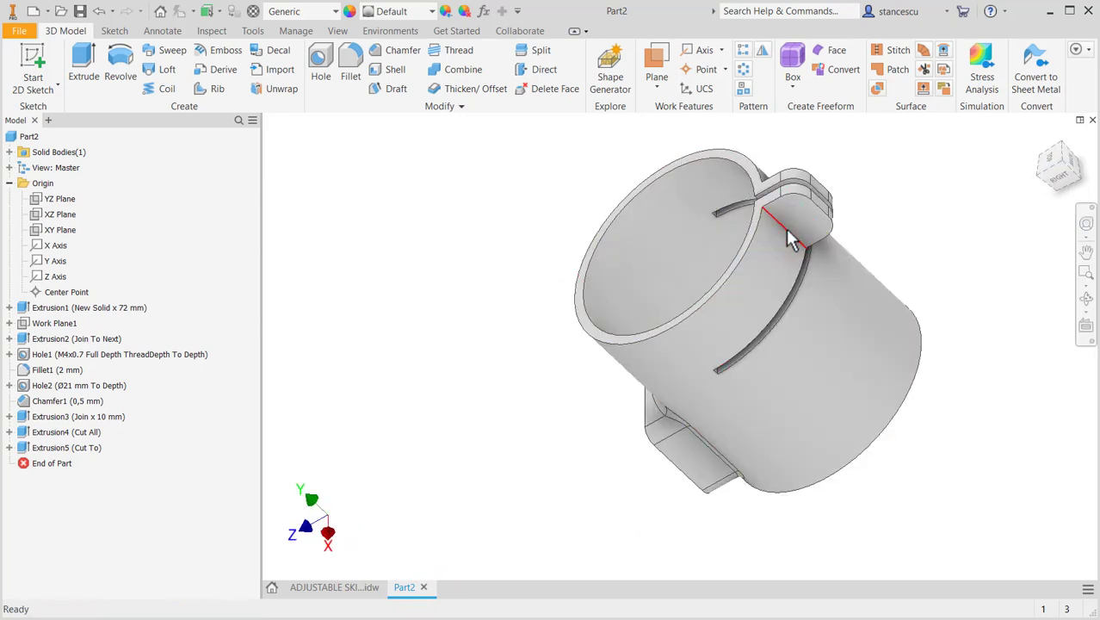
click(803, 228)
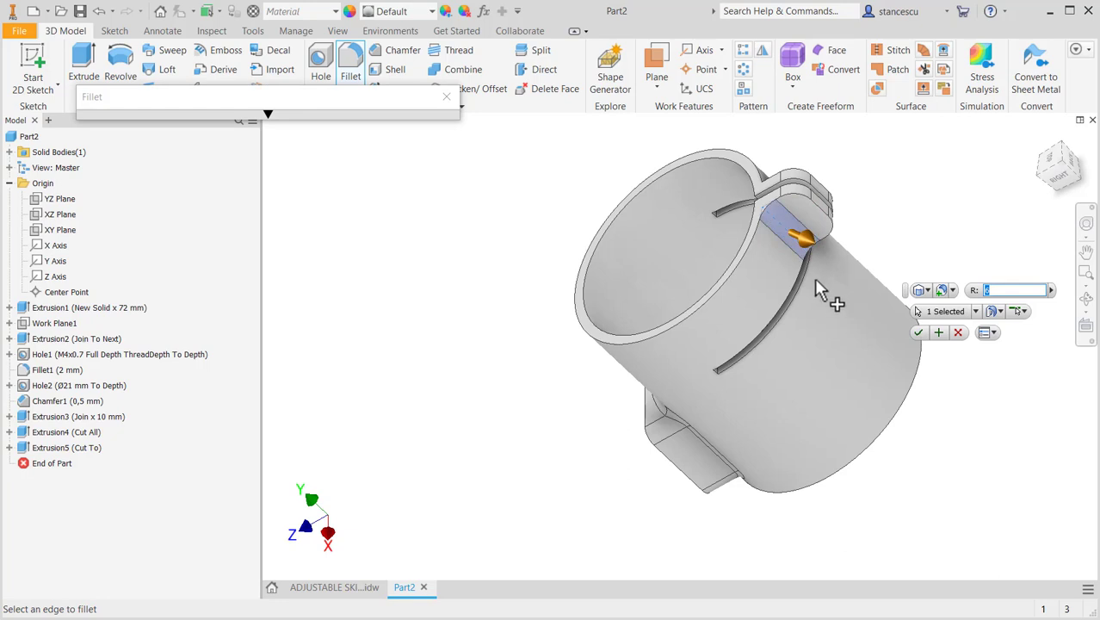
shift+middle_drag(814, 277, 796, 336)
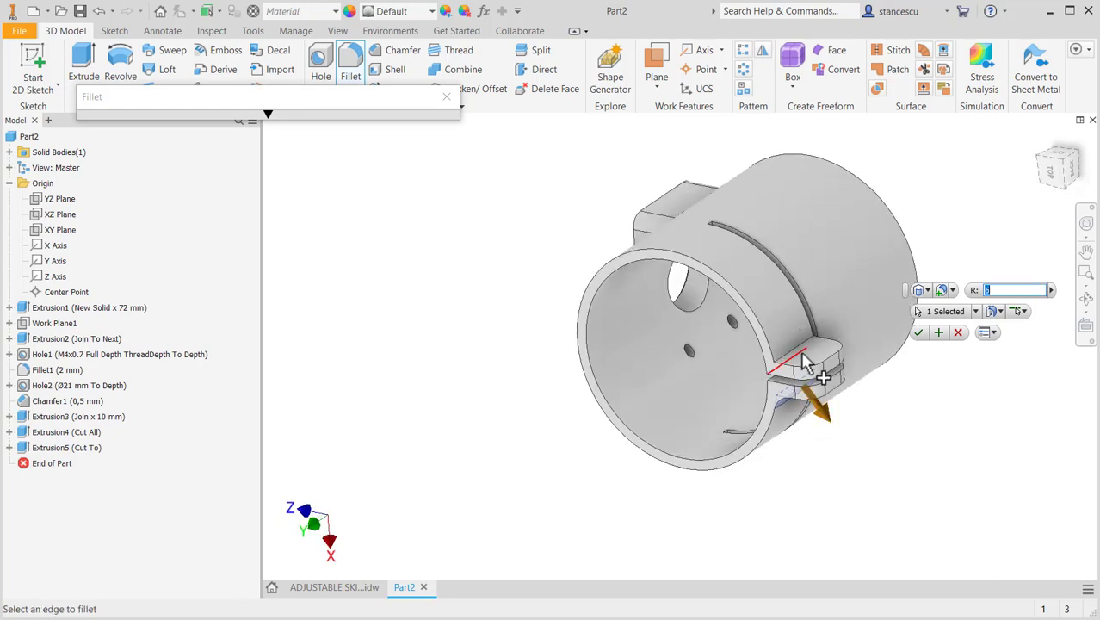
click(803, 353)
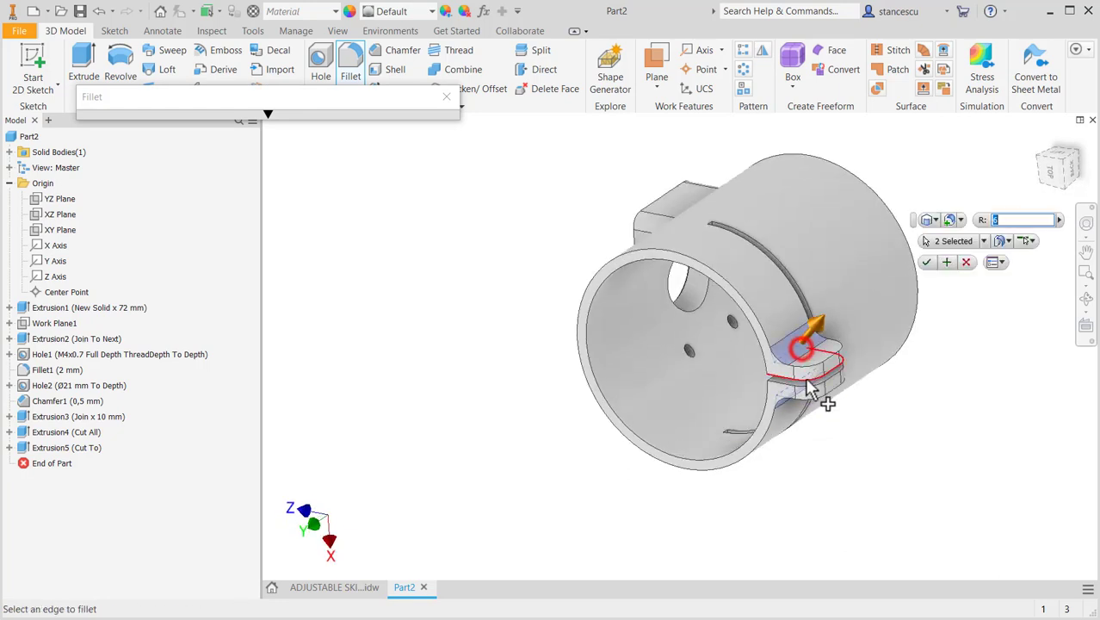
click(927, 261)
shift+middle_drag(936, 442, 938, 353)
key(F6)
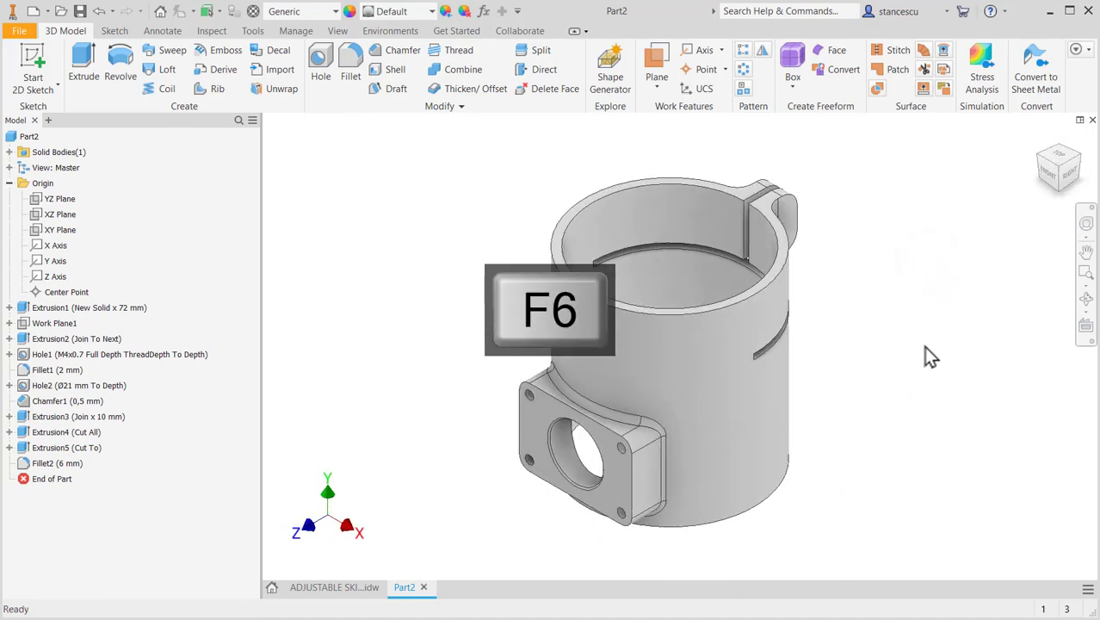
- Check the lug hole in the drawing, start a sketch on the lug's outer side face, and place a point near its middle
click(358, 592)
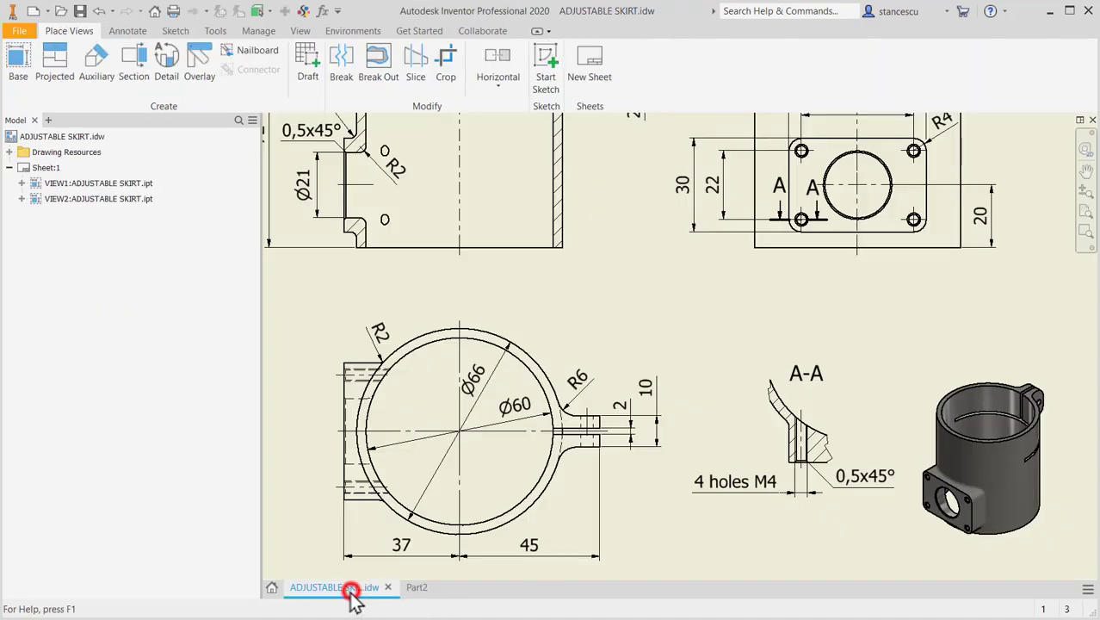
middle_drag(614, 332, 638, 569)
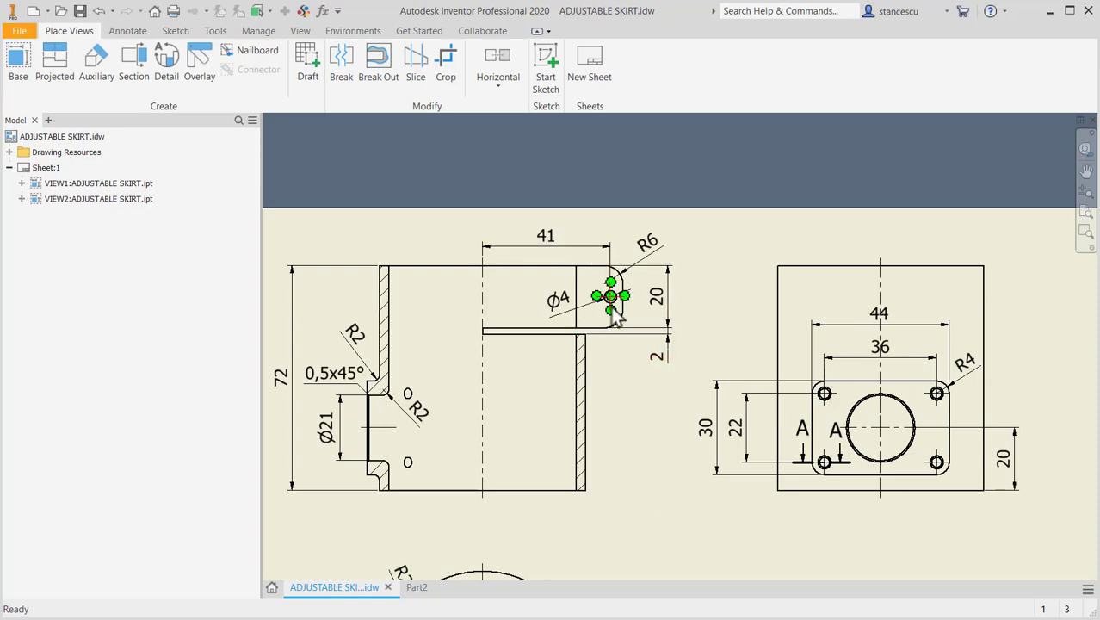
click(515, 251)
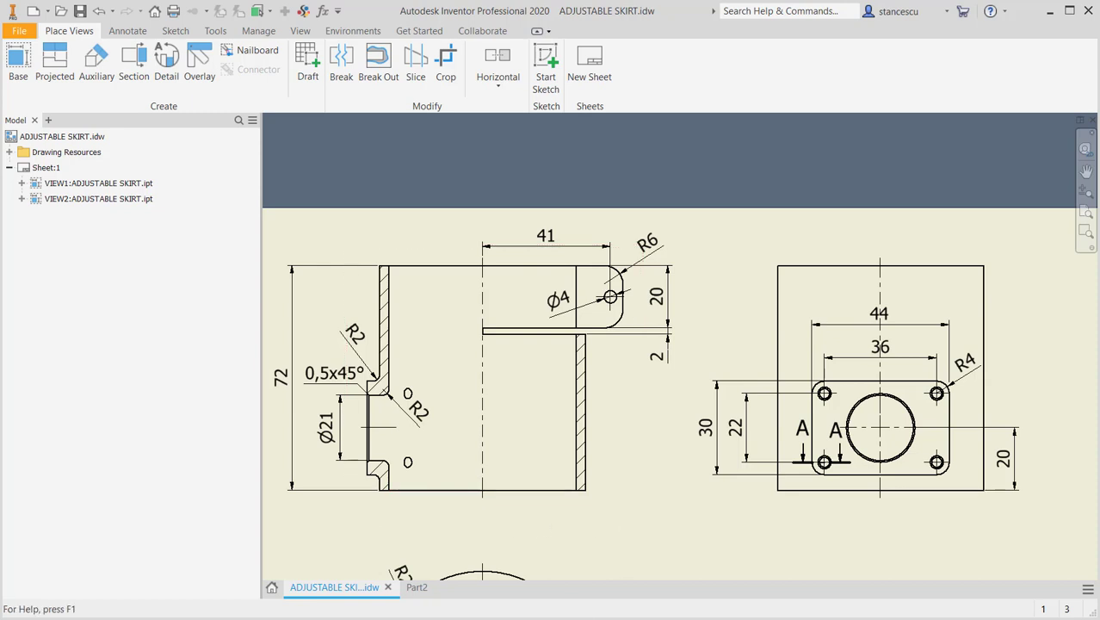
click(414, 588)
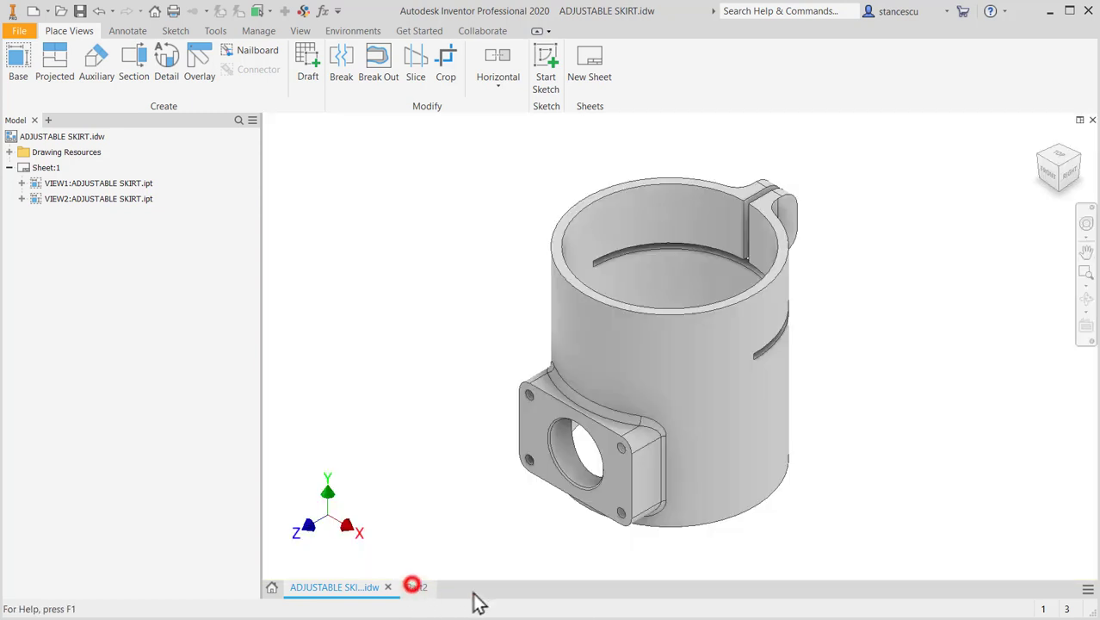
click(787, 226)
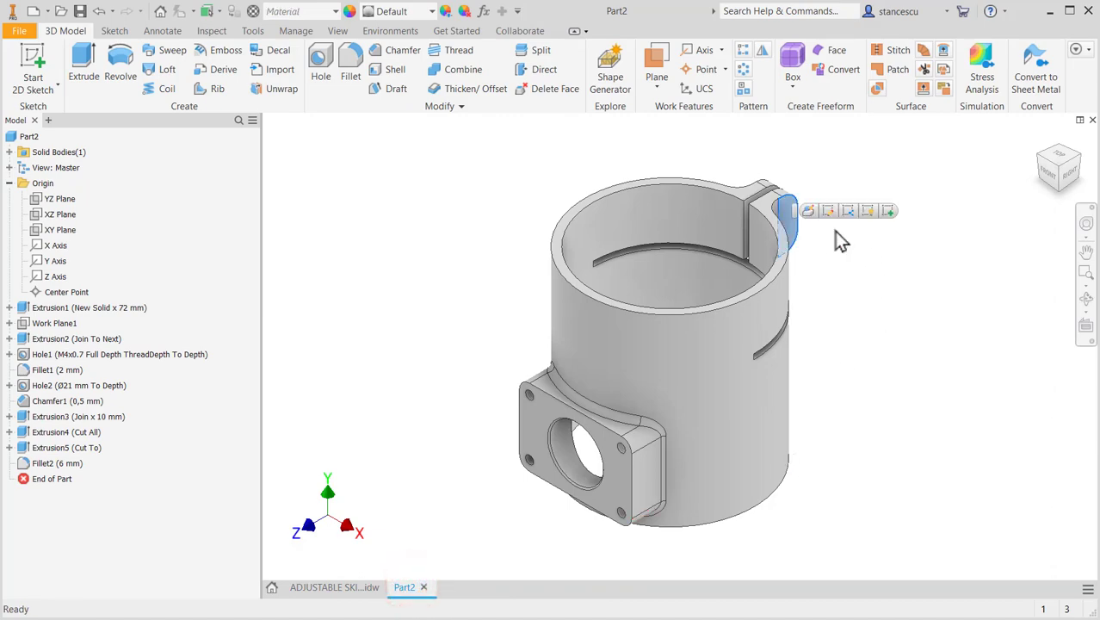
click(891, 211)
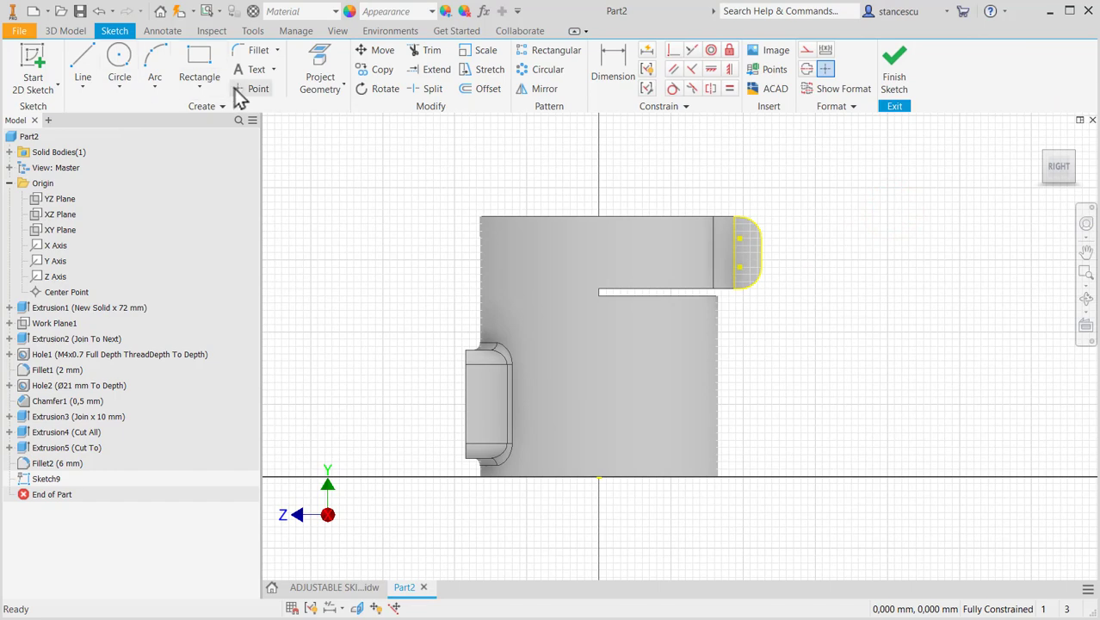
click(250, 89)
scroll(748, 270, down, 5)
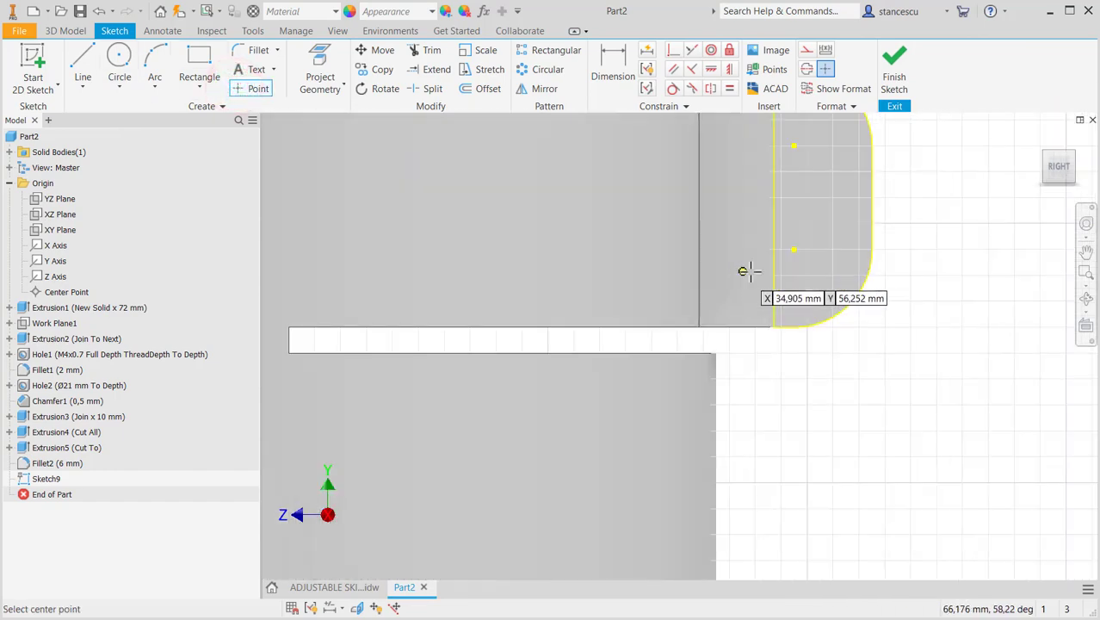
click(824, 182)
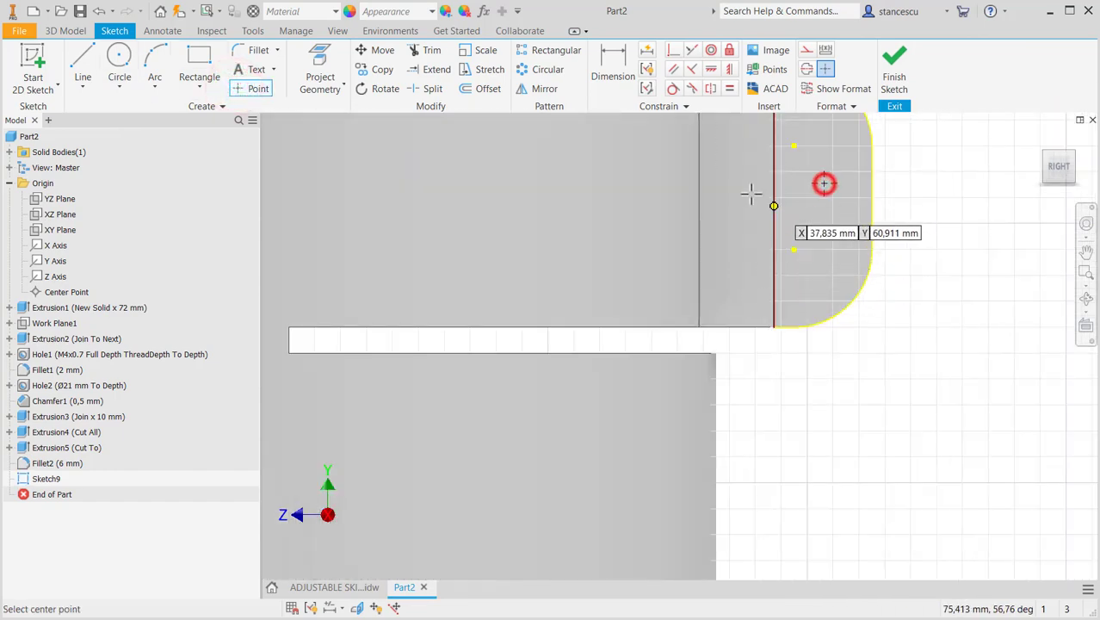
- Align the point horizontally with the midpoint of the lug's straight outer edge
click(711, 69)
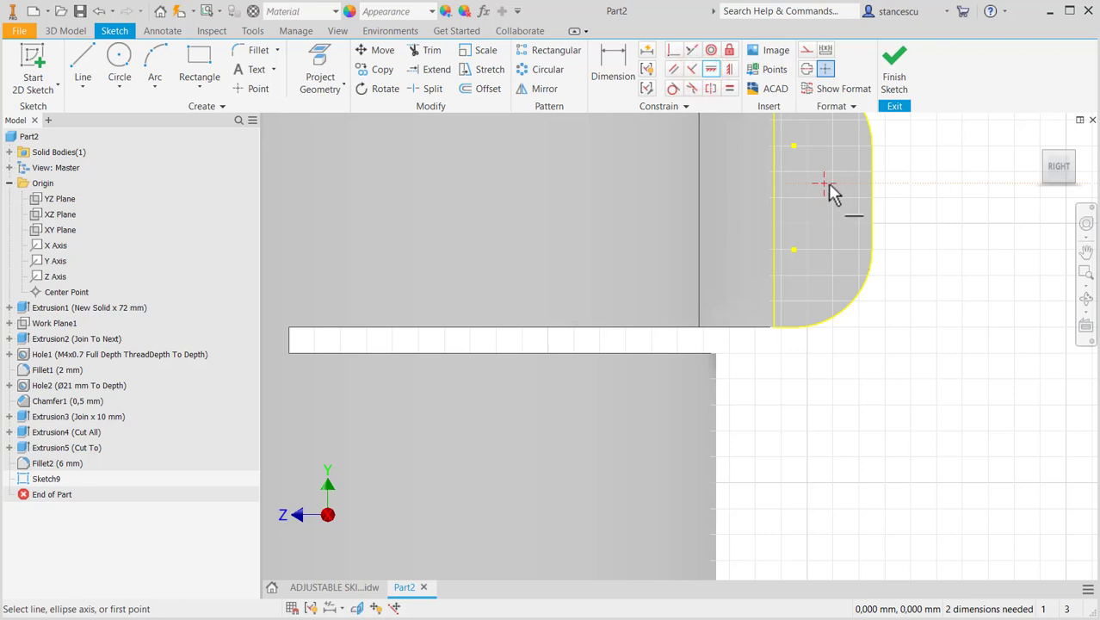
click(825, 183)
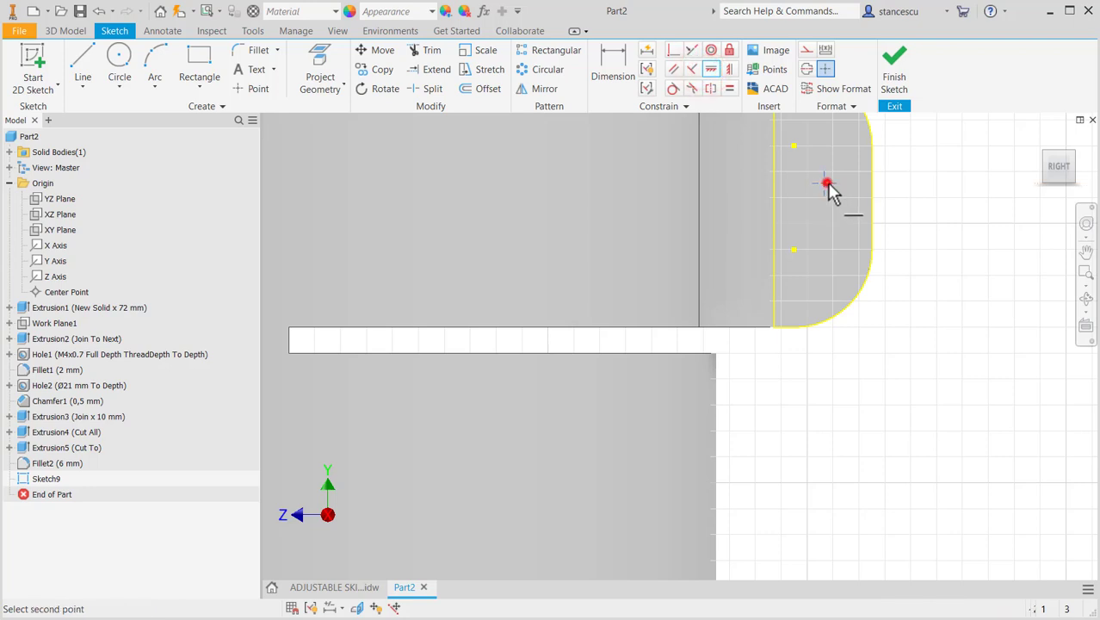
click(872, 197)
scroll(936, 331, down, 3)
middle_drag(936, 331, 938, 389)
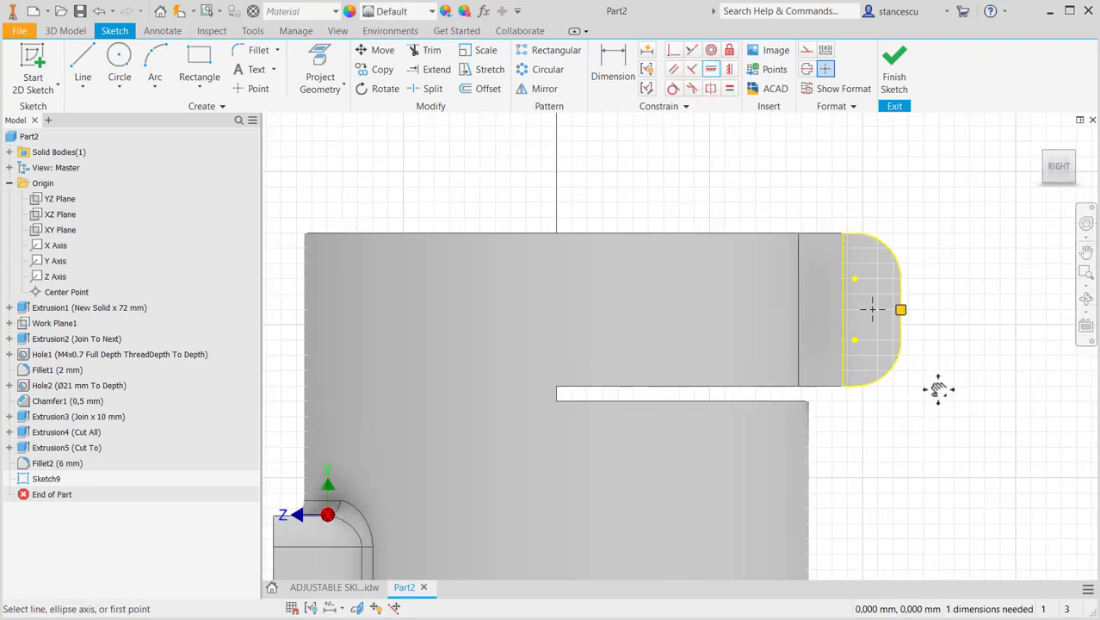
- Slice the graphics at the sketch plane, set the point's horizontal distance from the sketch origin to 41 mm, and finish the sketch
key(F7)
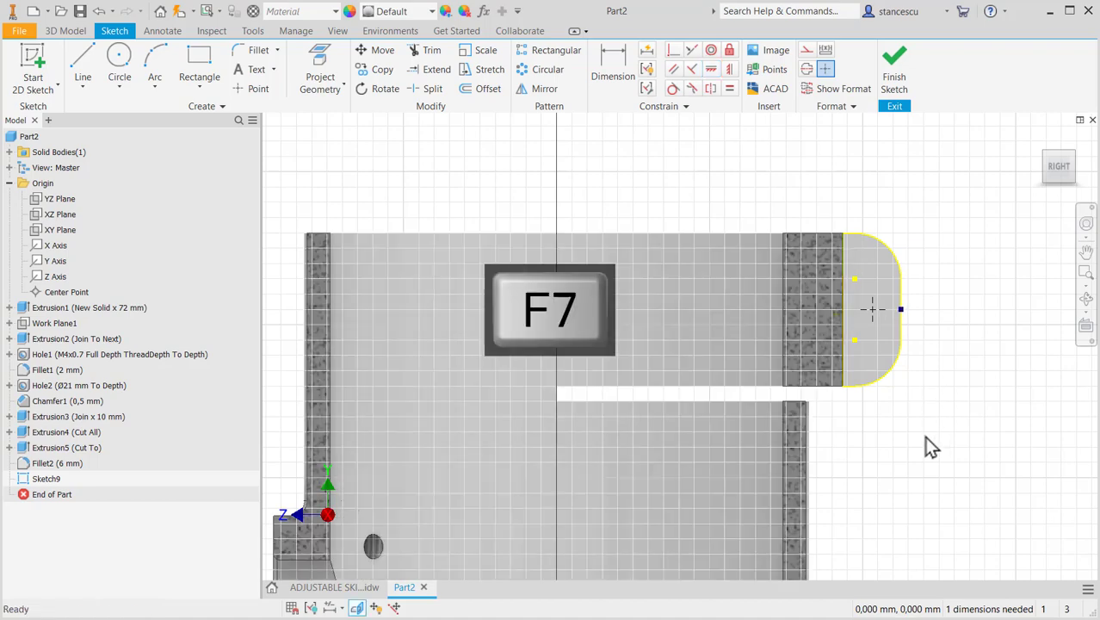
scroll(933, 452, down, 3)
mouse_move(938, 461)
middle_down()
mouse_move(893, 307)
mouse_move(833, 306)
middle_up()
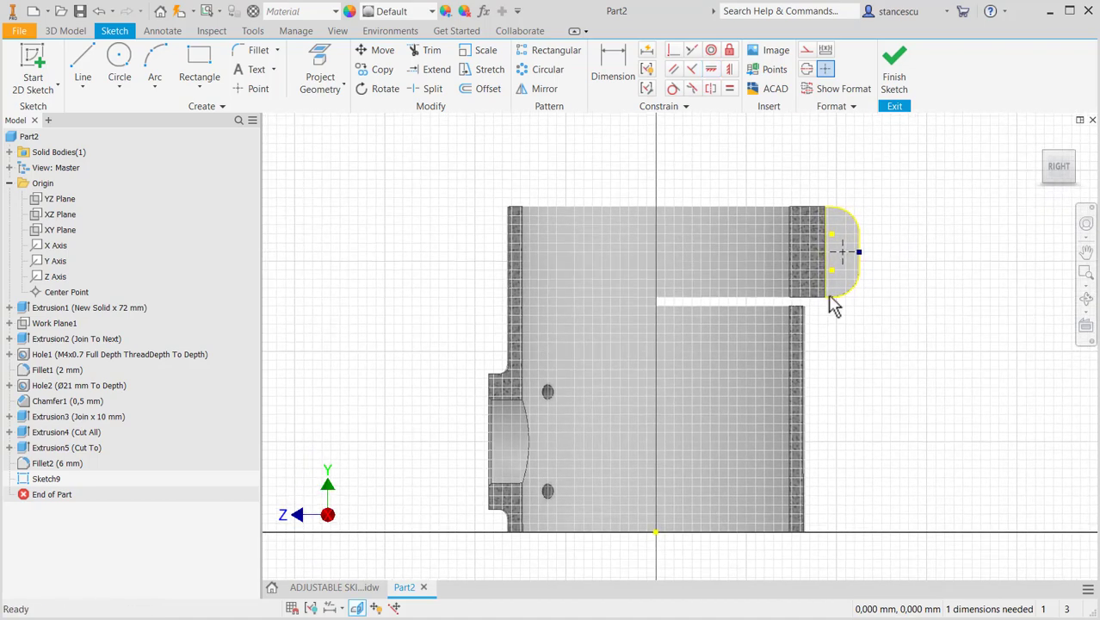
click(613, 79)
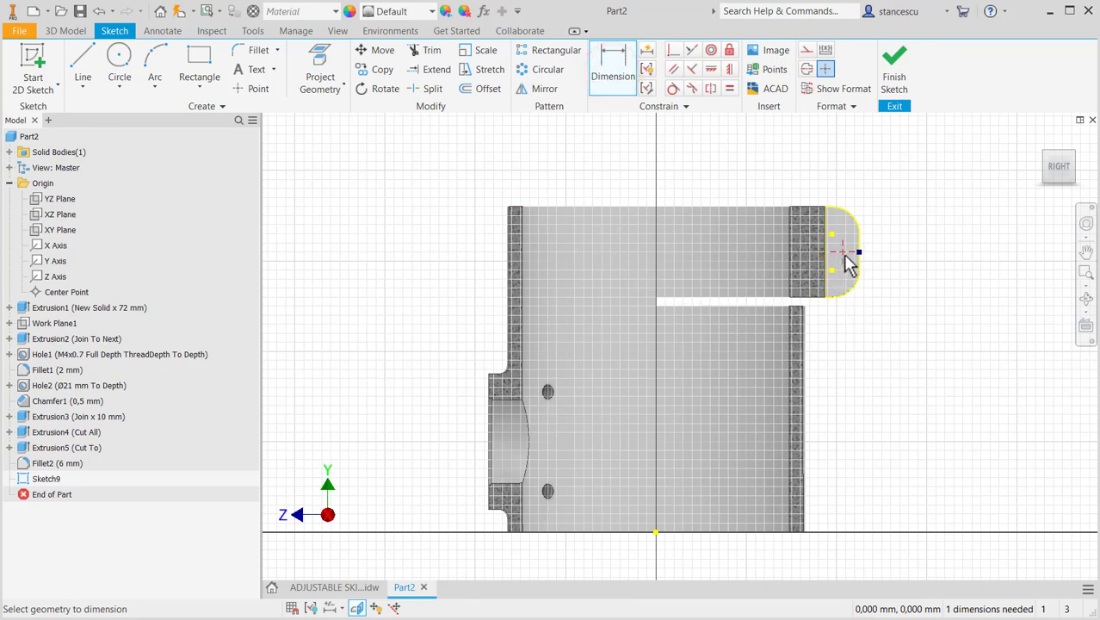
click(655, 532)
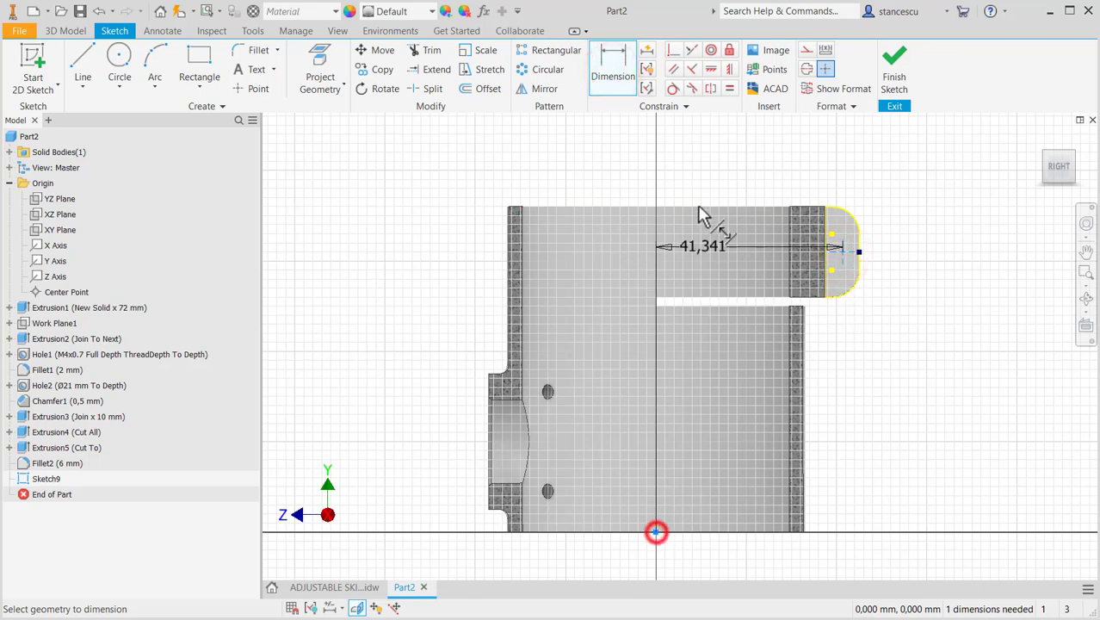
click(734, 164)
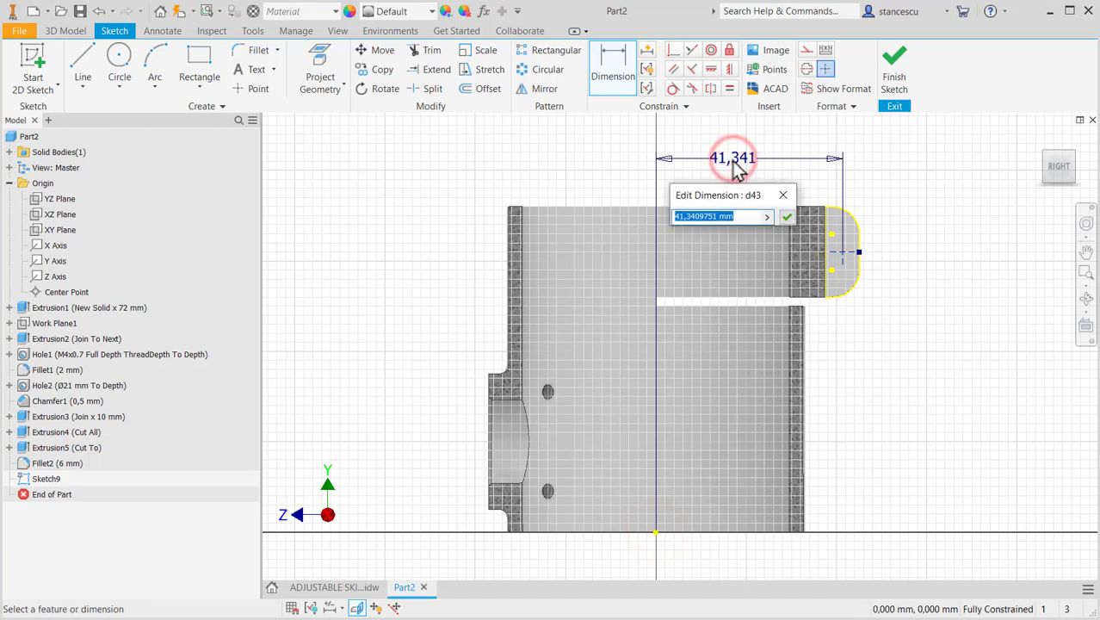
text(41)
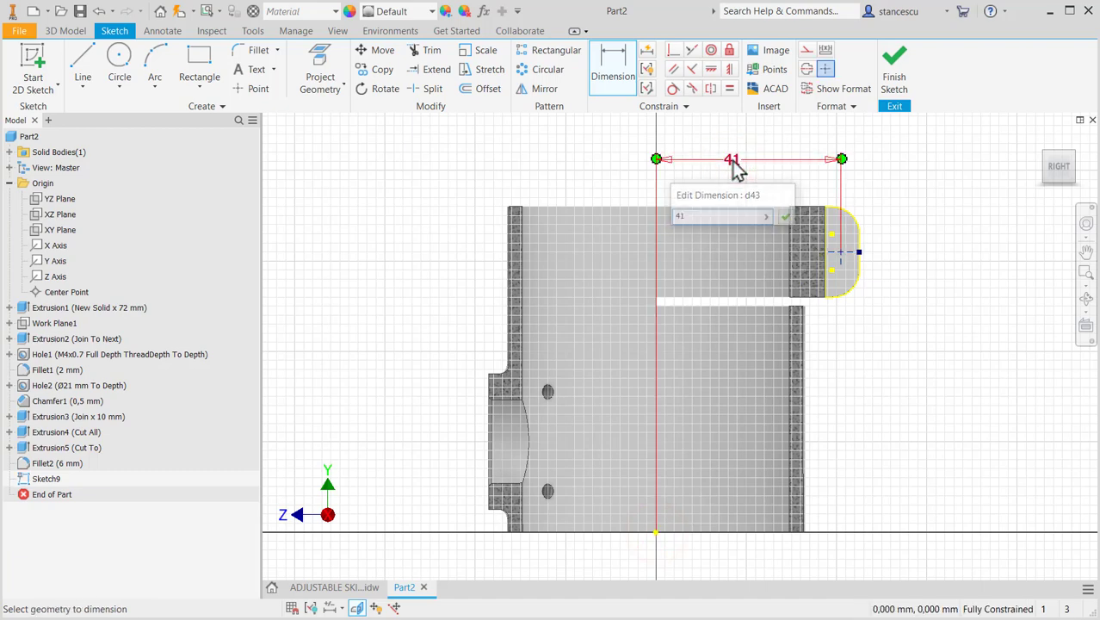
key(Return)
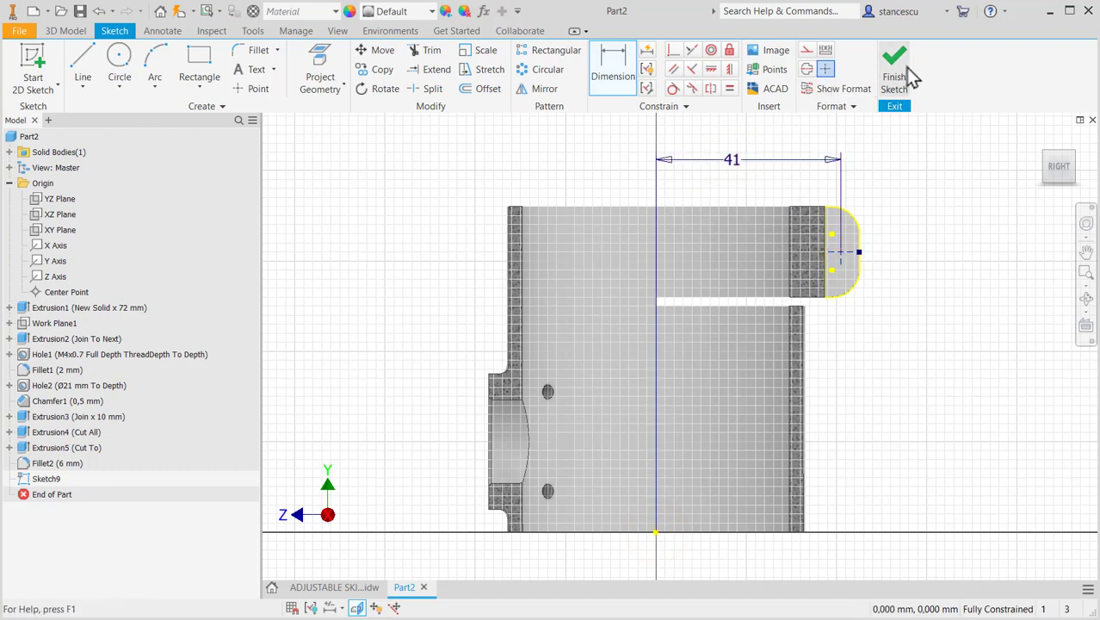
click(911, 76)
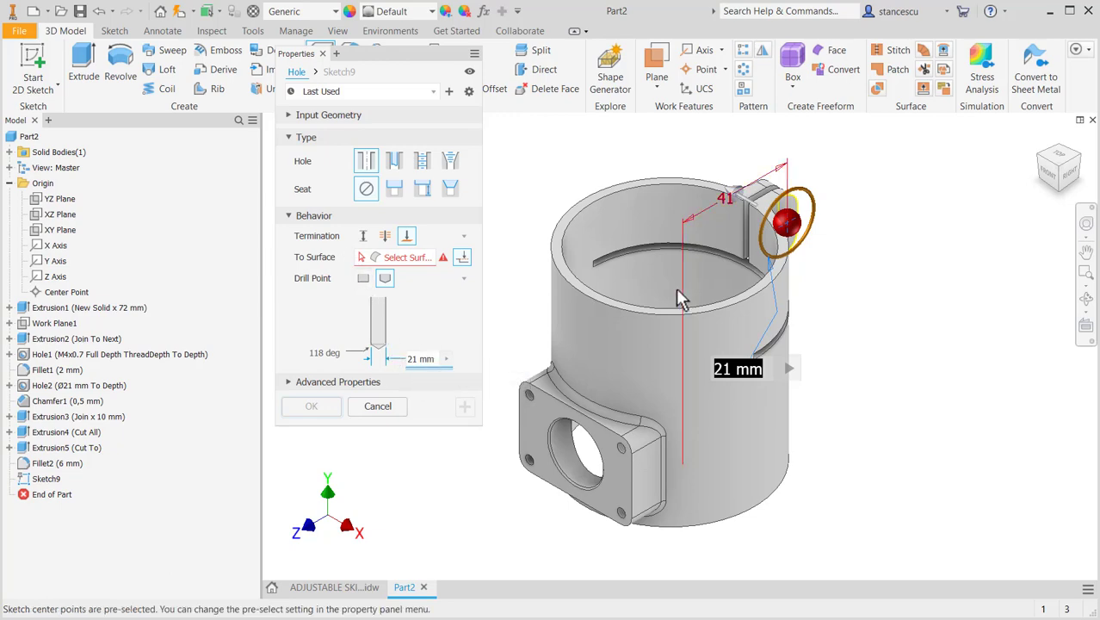
- Create a simple 4 mm diameter hole through all at the sketched point on the clamp lug
shift+middle_drag(833, 247, 815, 233)
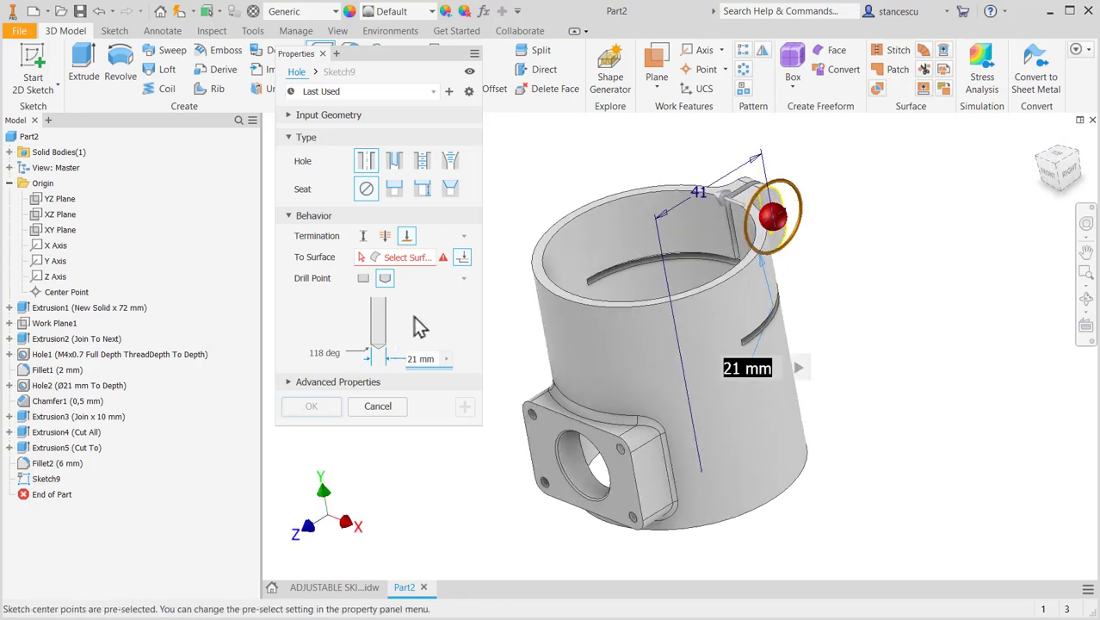
click(385, 235)
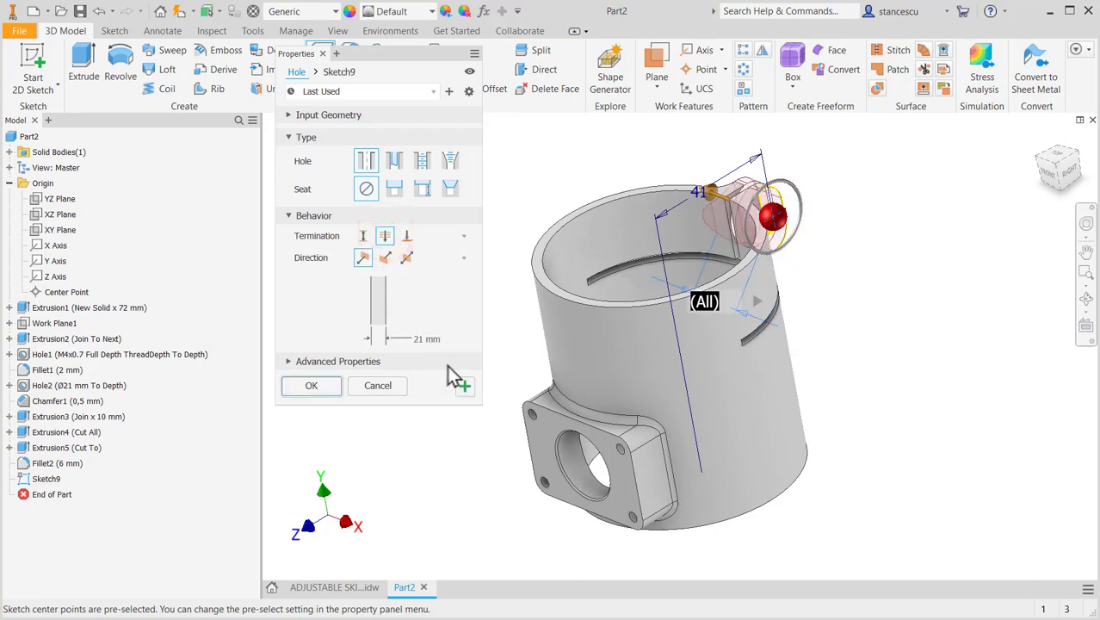
click(419, 339)
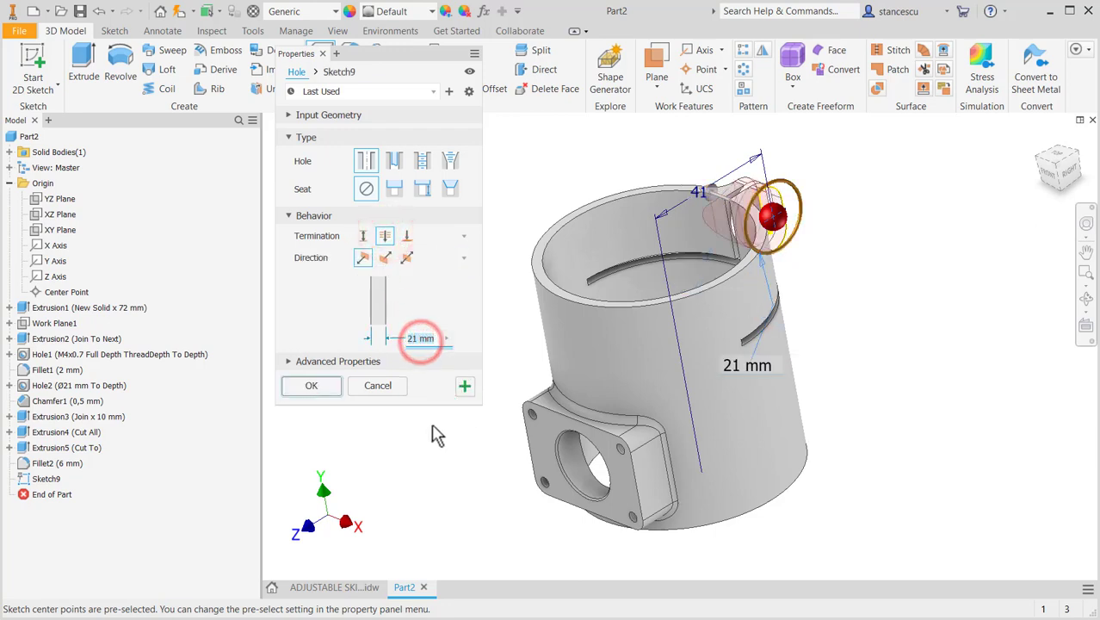
text(4)
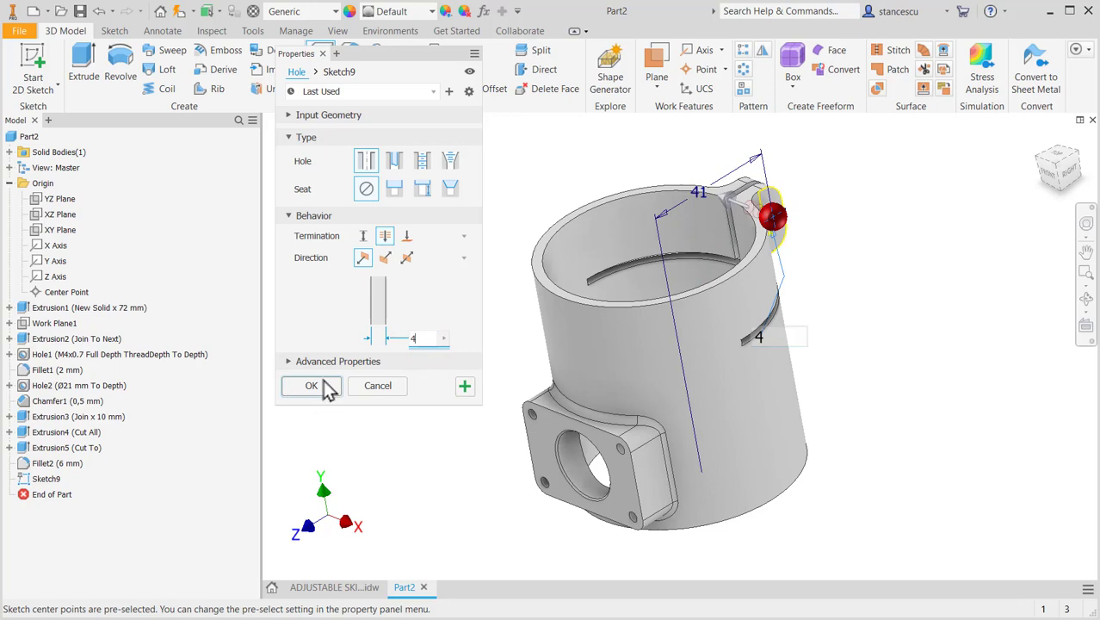
click(312, 386)
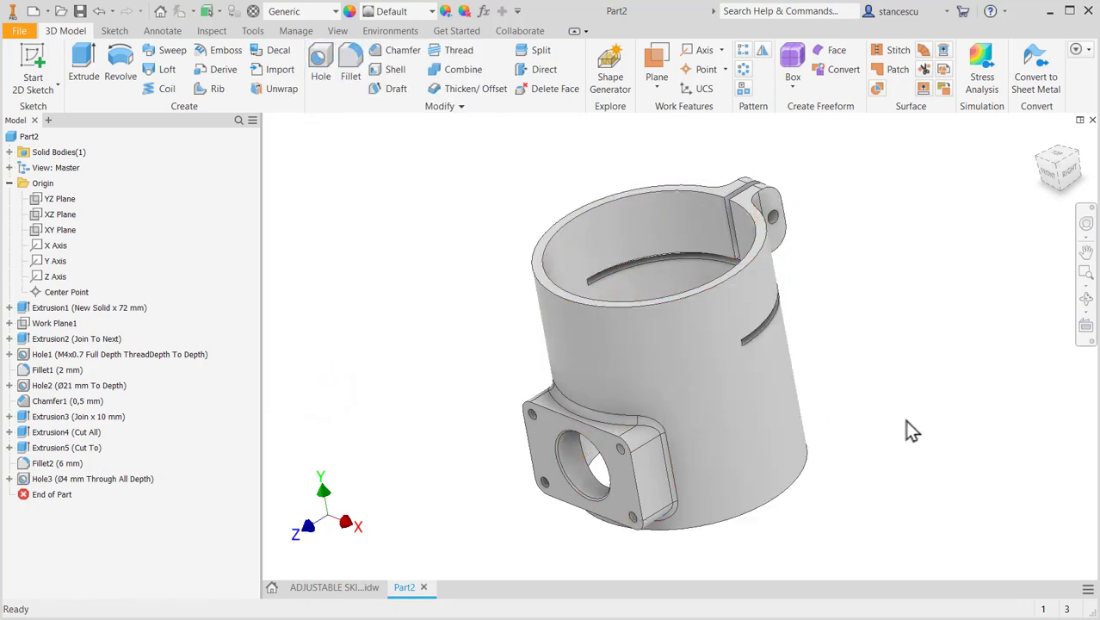
key(F4)
mouse_move(910, 396)
mouse_down()
mouse_move(930, 374)
mouse_move(902, 391)
mouse_up()
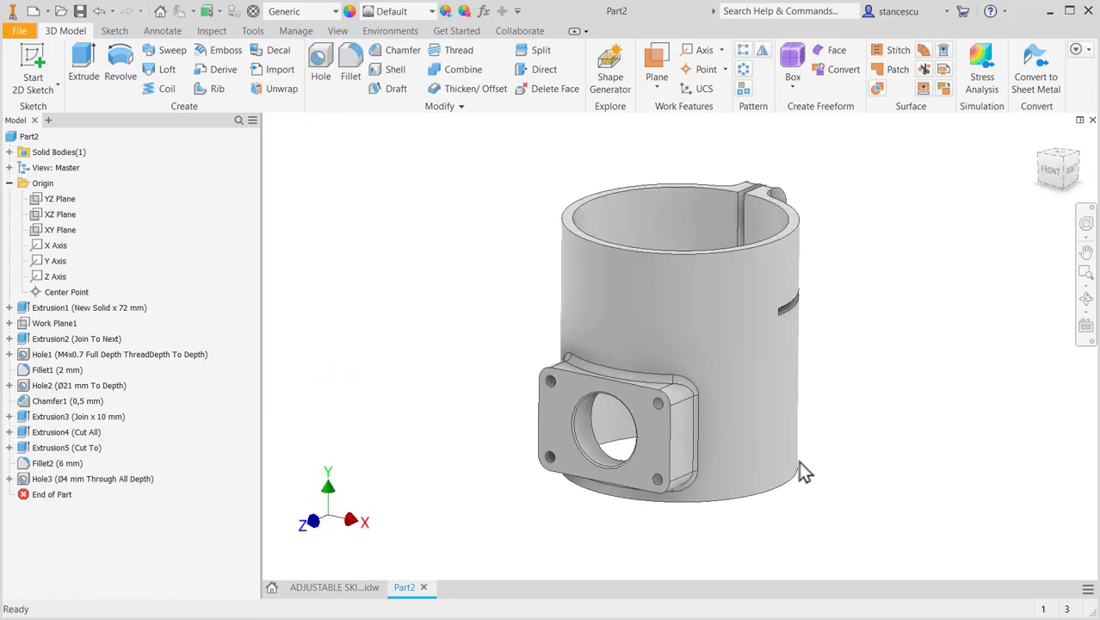
- Examine the drawing's section A-A for the chamfer on the four M4 holes, and return to the part model
click(332, 588)
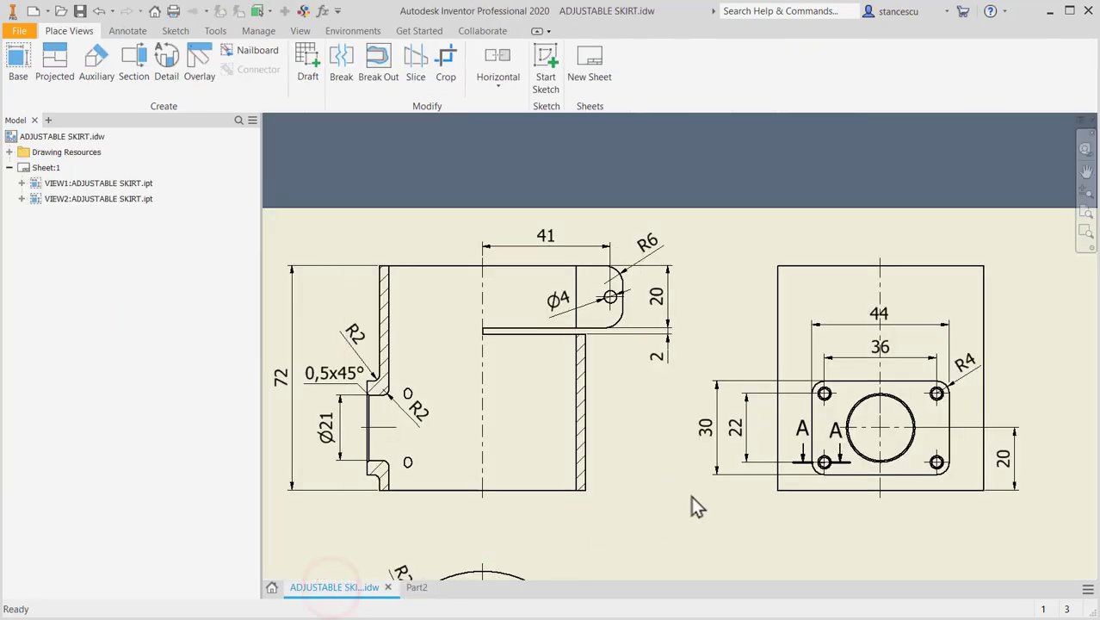
mouse_move(809, 305)
middle_down()
mouse_move(812, 414)
mouse_move(856, 203)
middle_up()
middle_drag(864, 449, 841, 244)
scroll(869, 404, up, 3)
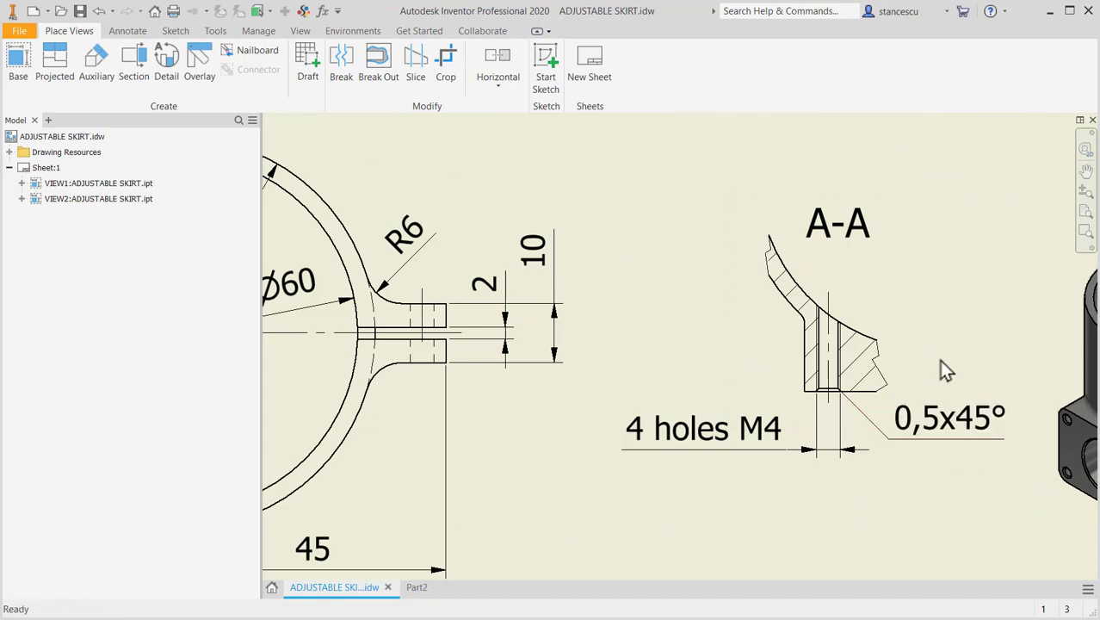
middle_drag(923, 331, 767, 451)
scroll(818, 294, down, 3)
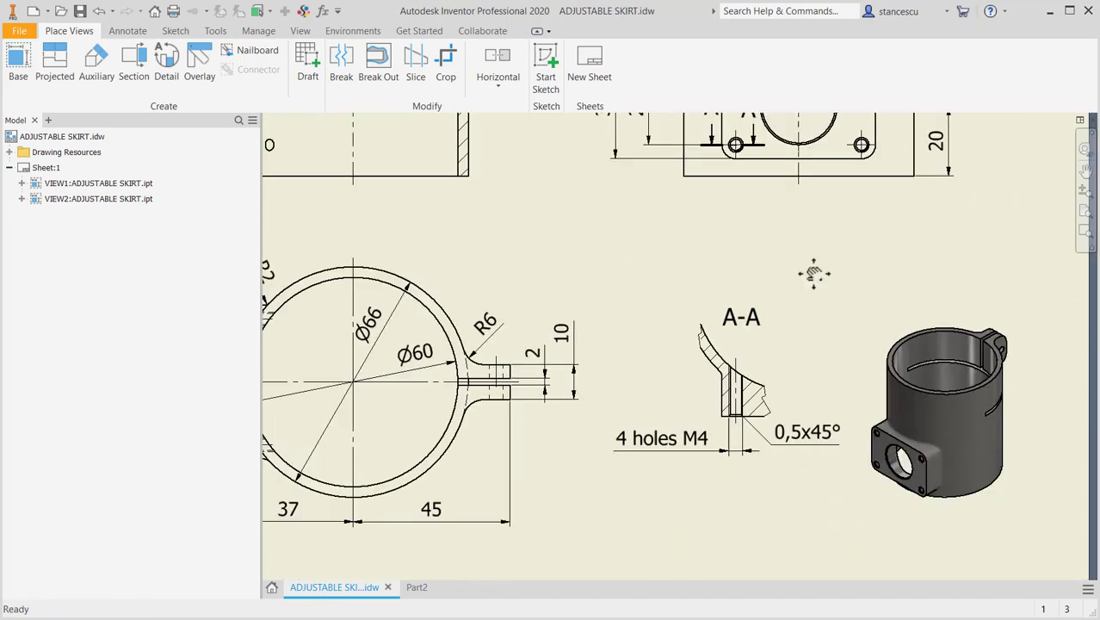
middle_drag(813, 274, 803, 371)
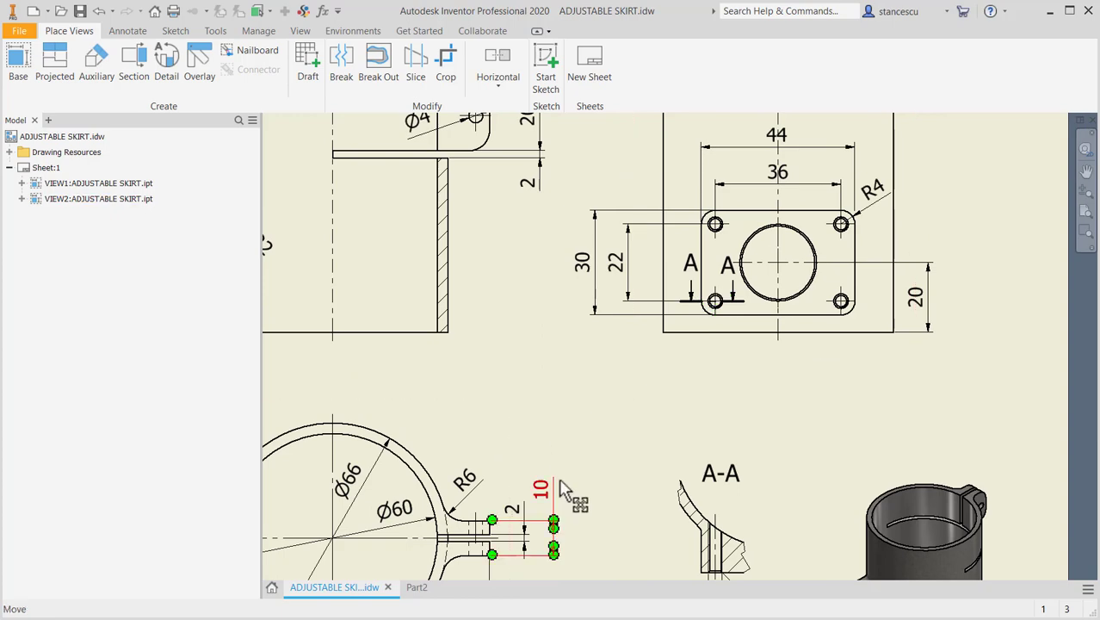
middle_drag(563, 488, 602, 408)
click(417, 587)
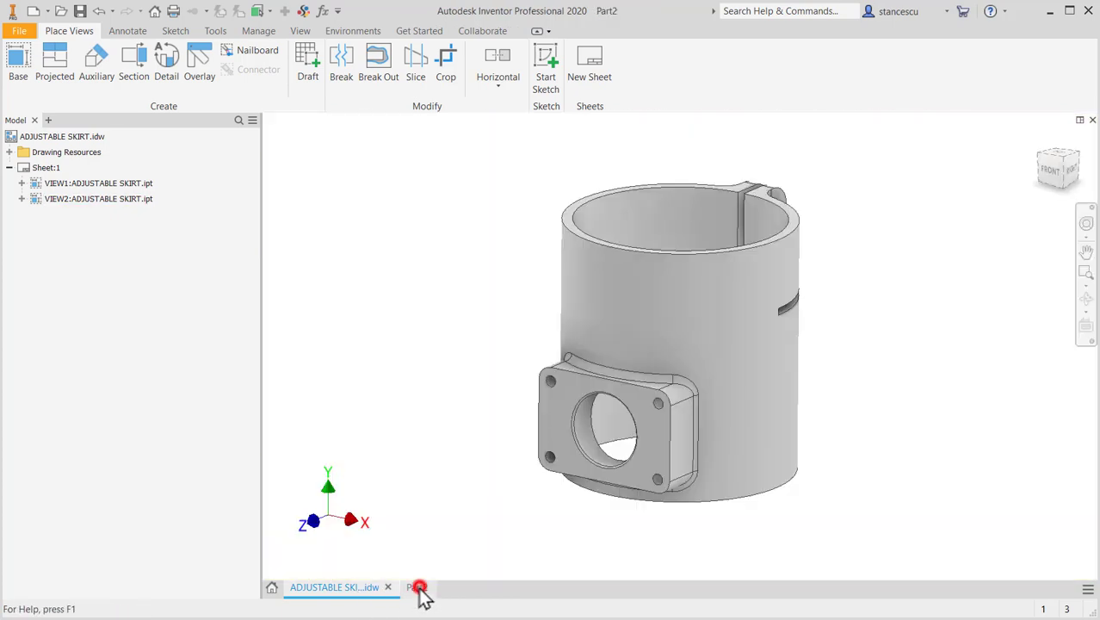
- Chamfer the outer edges of the four M4 flange holes by 0.5 mm, and restore the home view
scroll(605, 399, up, 3)
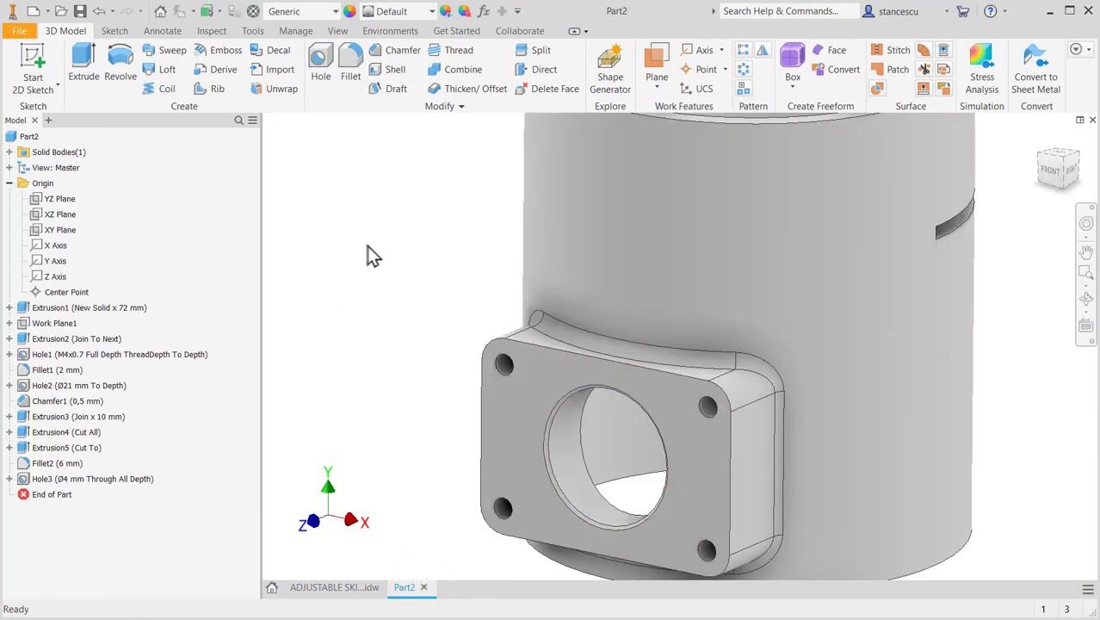
scroll(482, 379, up, 3)
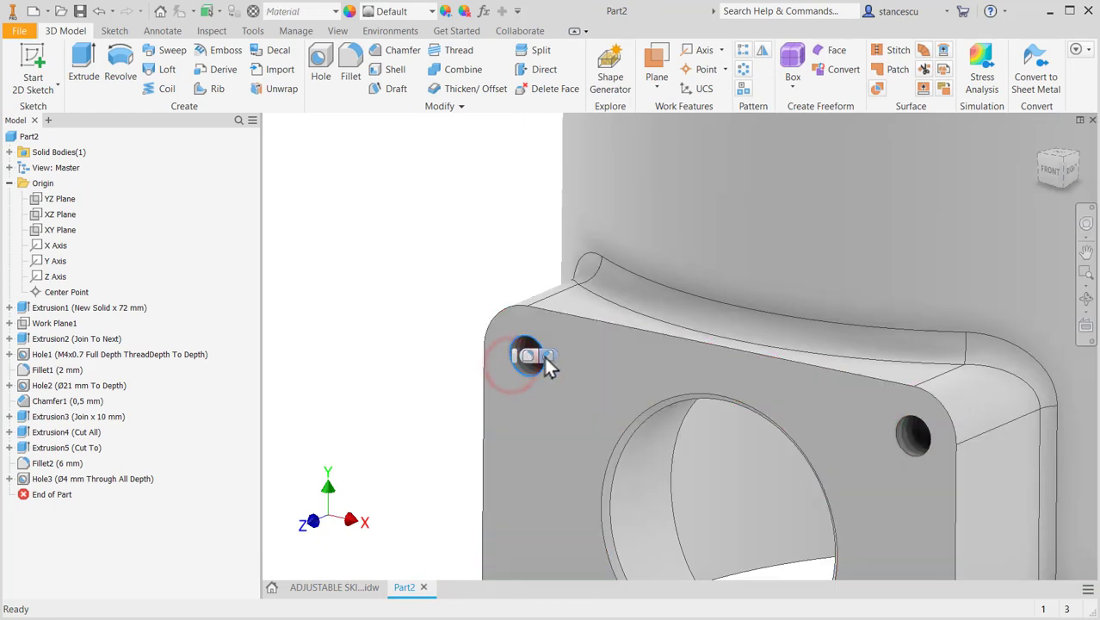
click(548, 355)
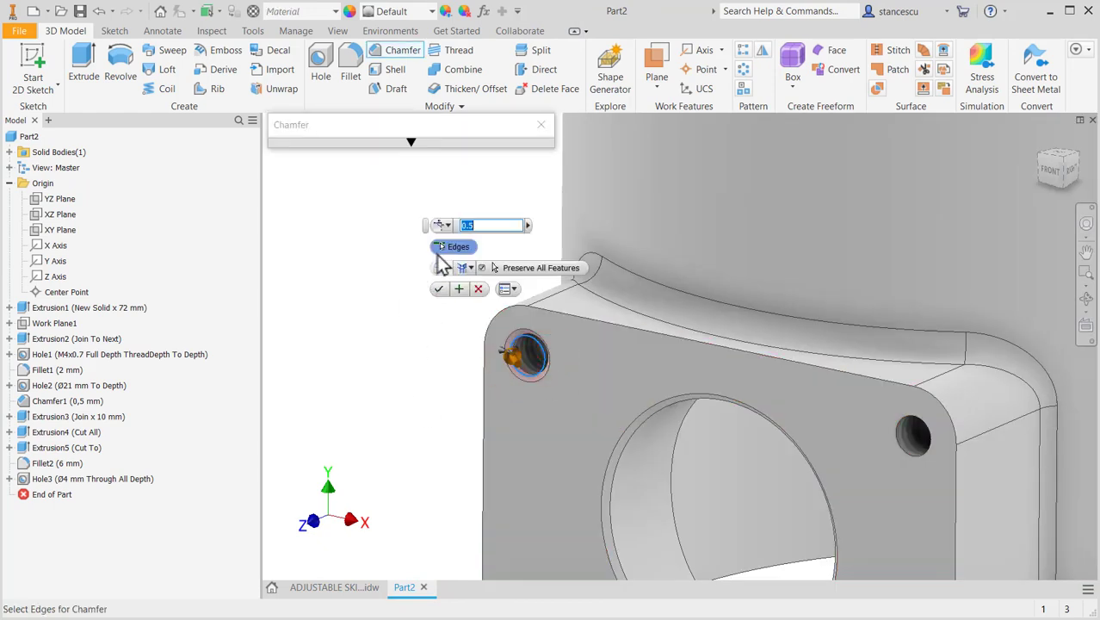
click(924, 454)
middle_drag(874, 500, 878, 275)
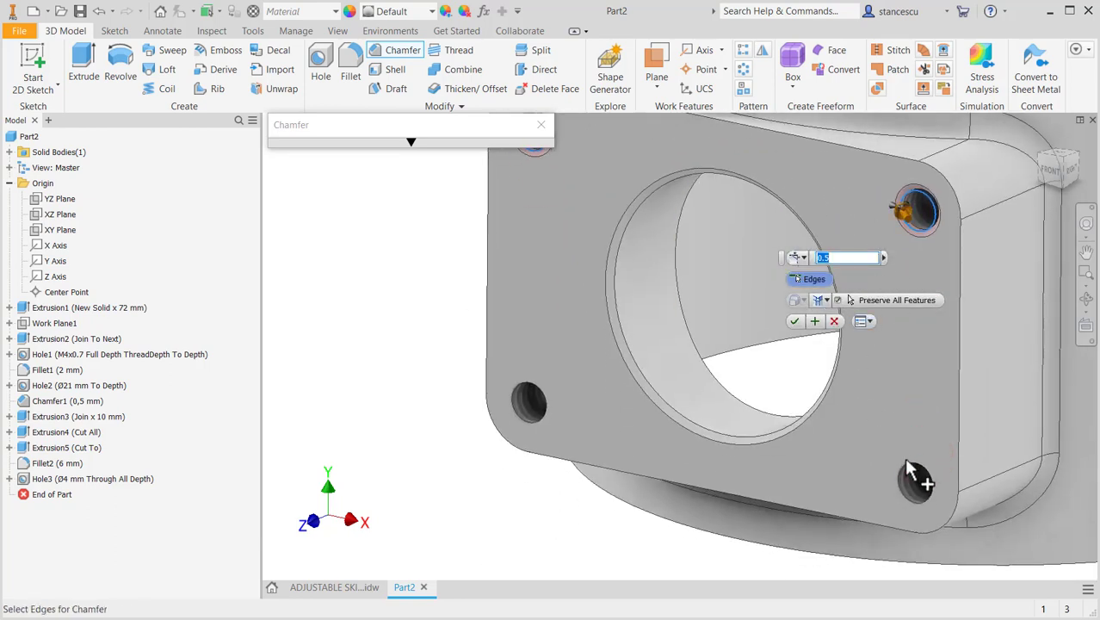
click(909, 471)
click(543, 408)
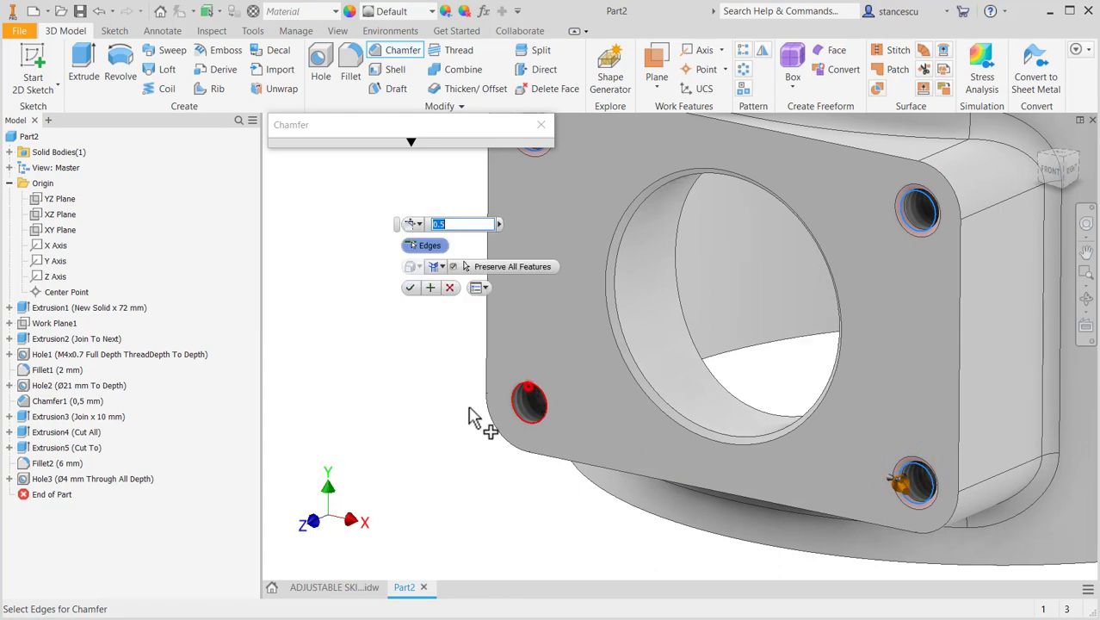
scroll(393, 401, up, 3)
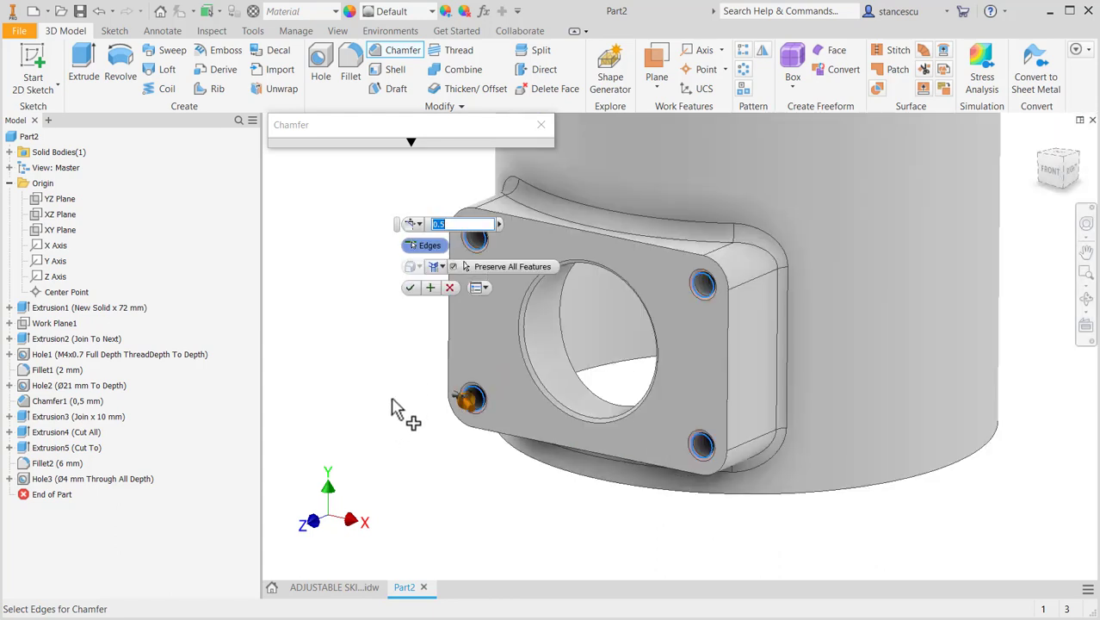
click(410, 287)
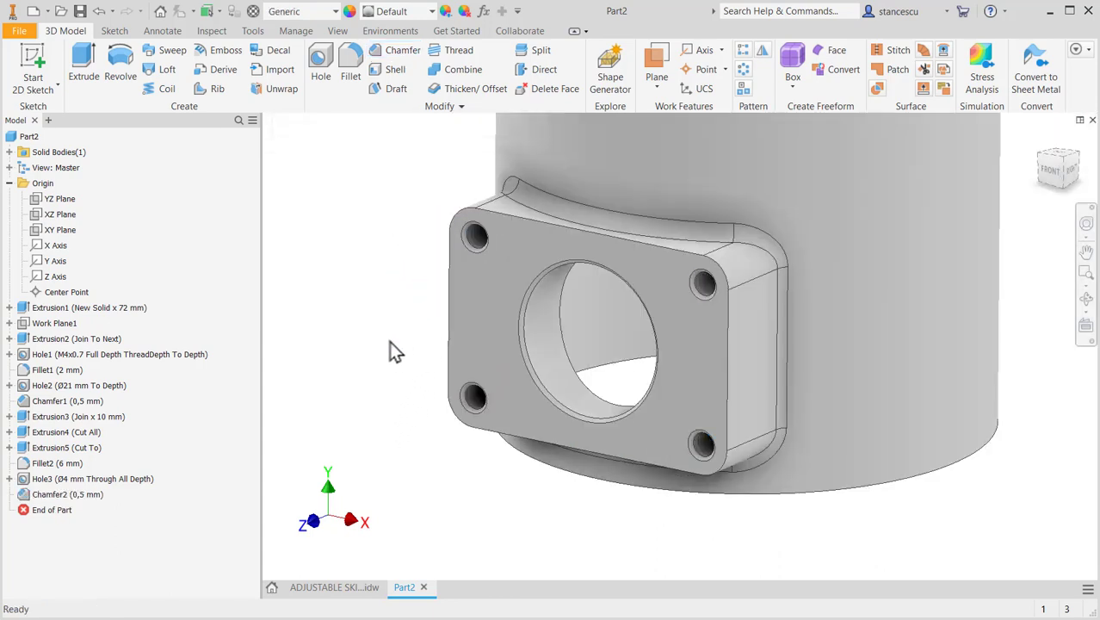
key(F6)
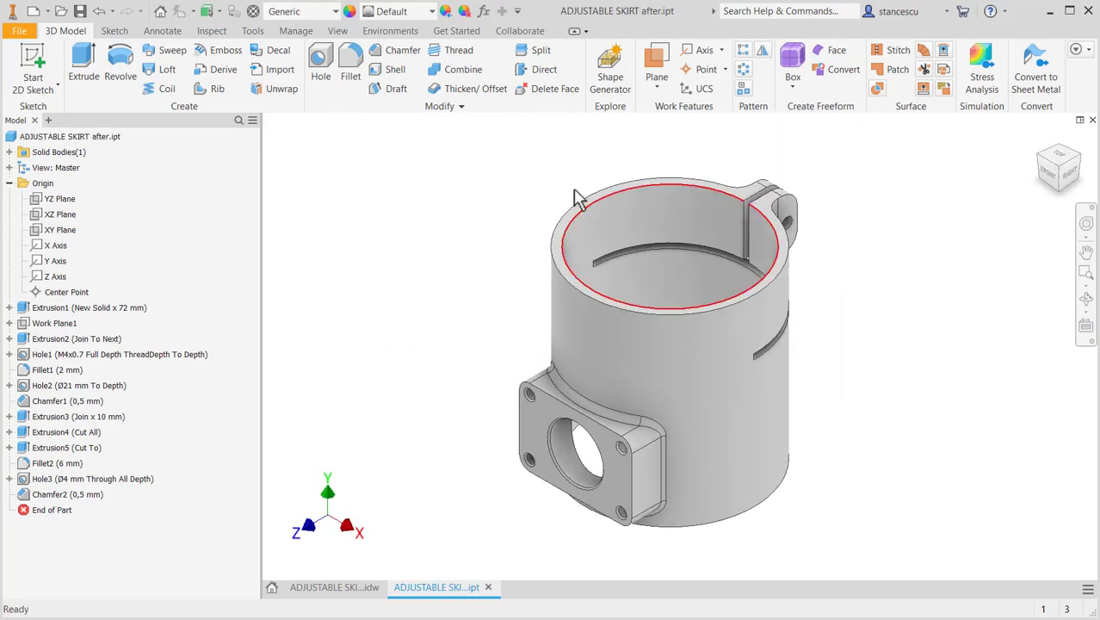
- Review all views of the skirt drawing for features still missing from the model, and return to the part
click(328, 587)
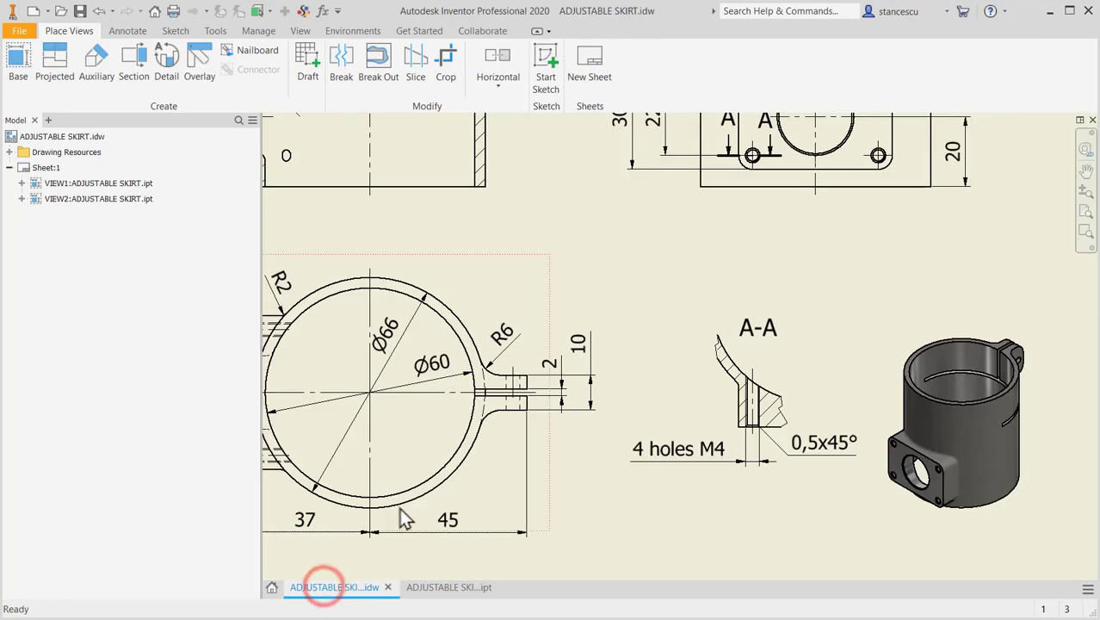
key(F2)
middle_drag(563, 473, 715, 452)
middle_drag(626, 292, 647, 481)
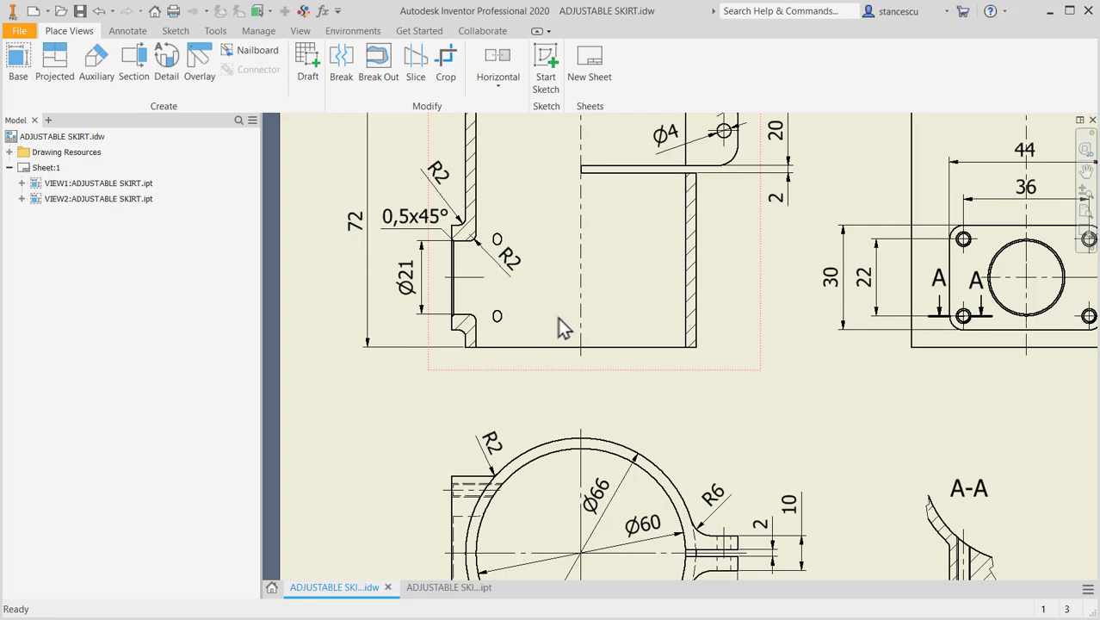
mouse_move(769, 352)
middle_down()
mouse_move(732, 329)
mouse_move(650, 321)
middle_up()
scroll(731, 325, down, 3)
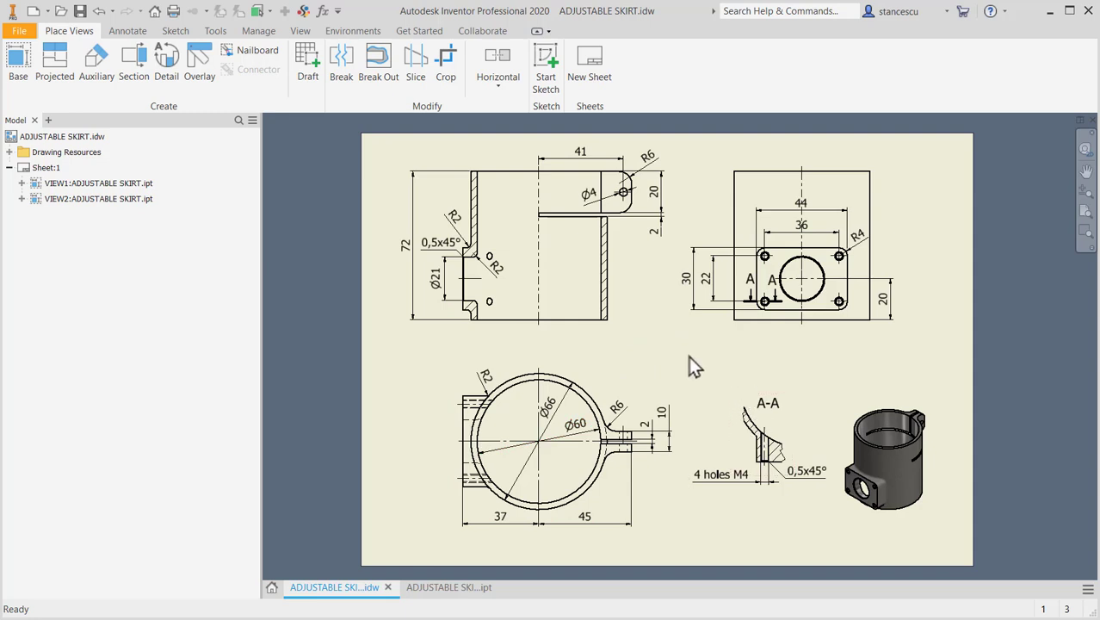
key(Home)
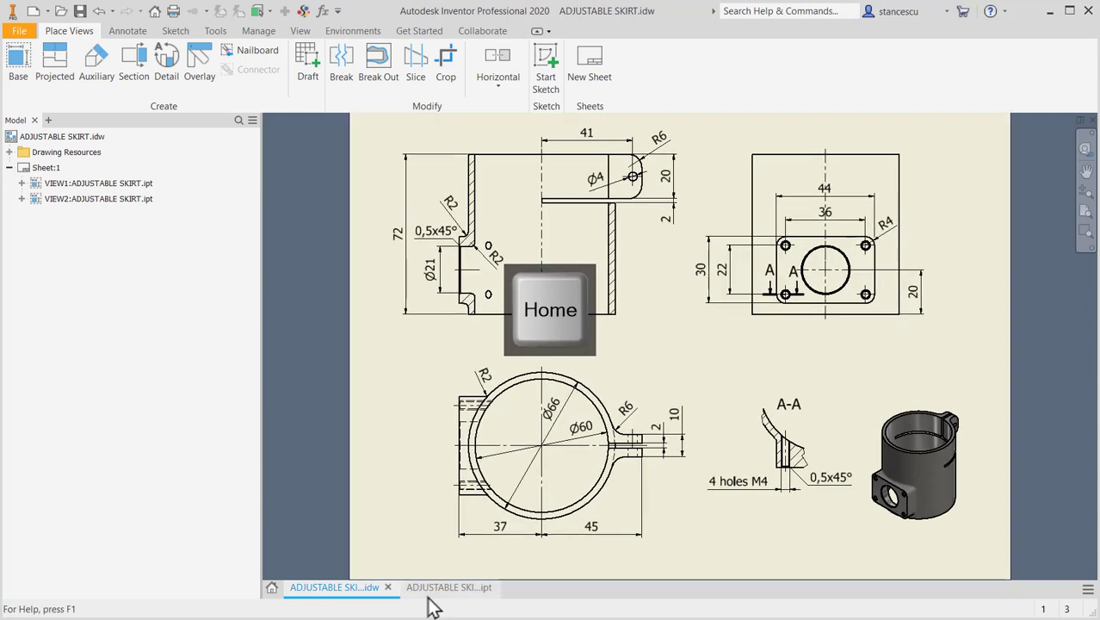
click(428, 592)
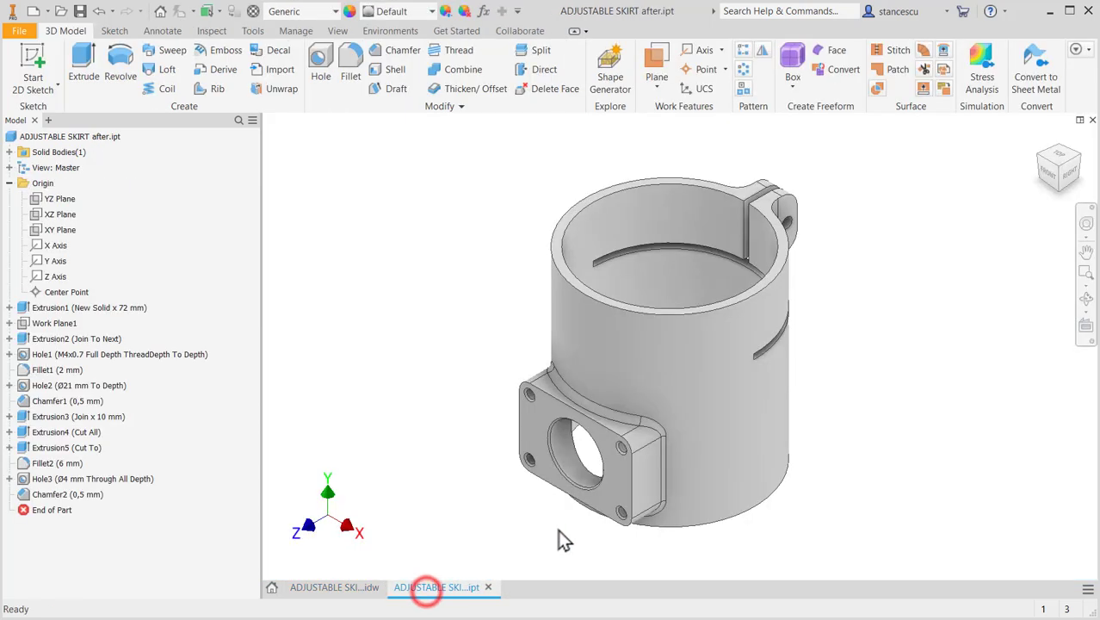
- Fillet the edge where the flange's large hole meets the cylinder's inner wall with a 2 mm radius
click(593, 450)
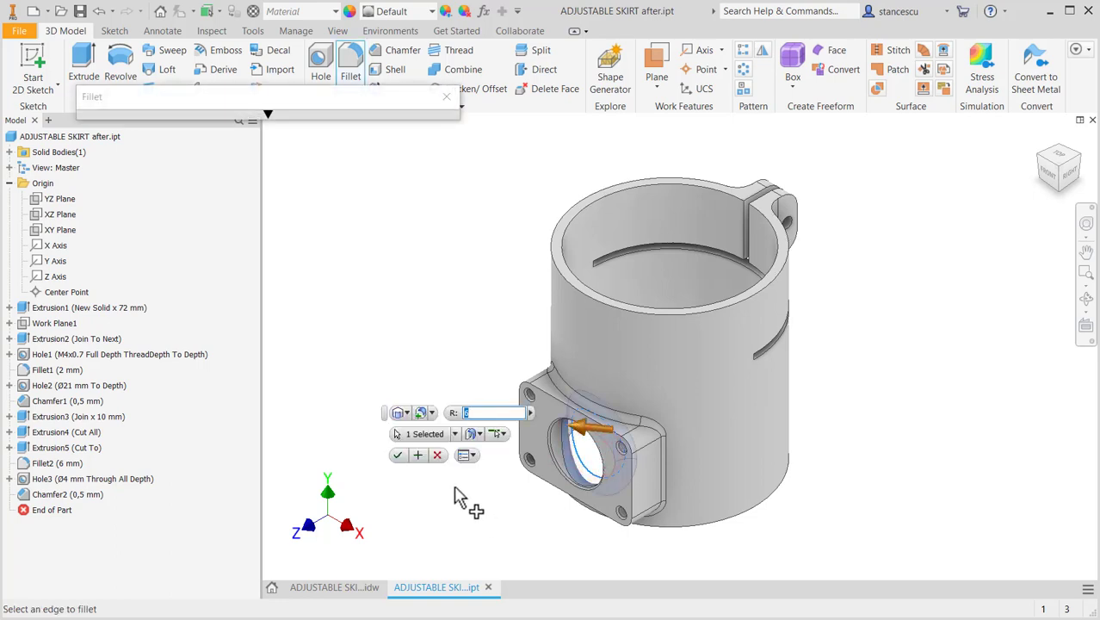
click(396, 454)
mouse_move(521, 504)
shift+middle_down()
mouse_move(432, 370)
mouse_move(440, 400)
mouse_move(403, 444)
mouse_move(368, 443)
mouse_move(522, 441)
mouse_move(538, 491)
mouse_move(582, 481)
mouse_move(533, 471)
mouse_move(510, 502)
shift+middle_up()
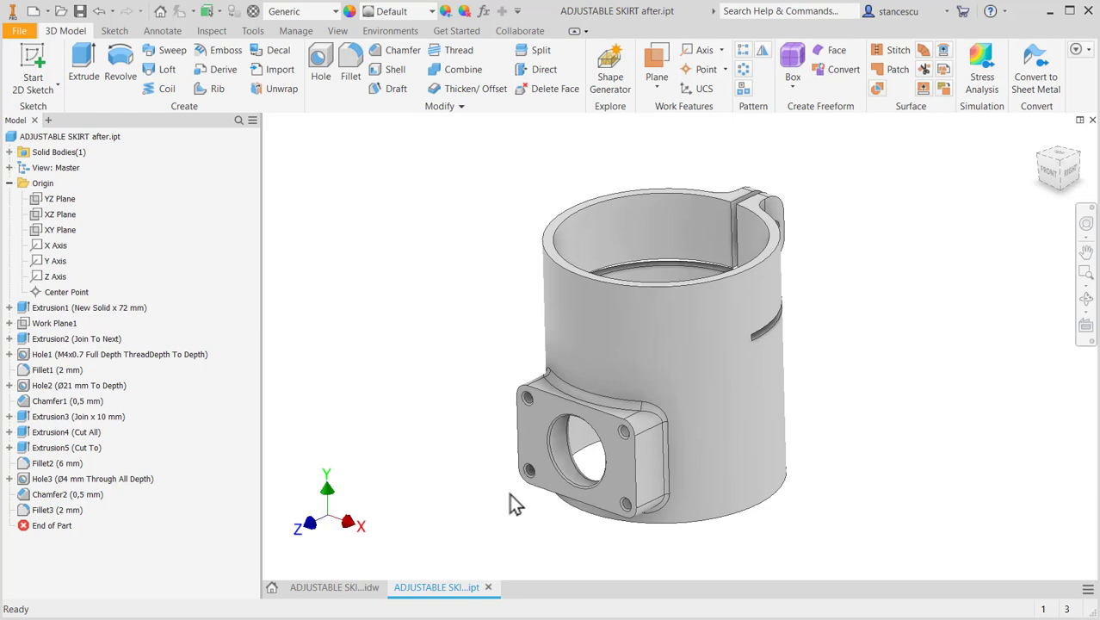
key(F6)
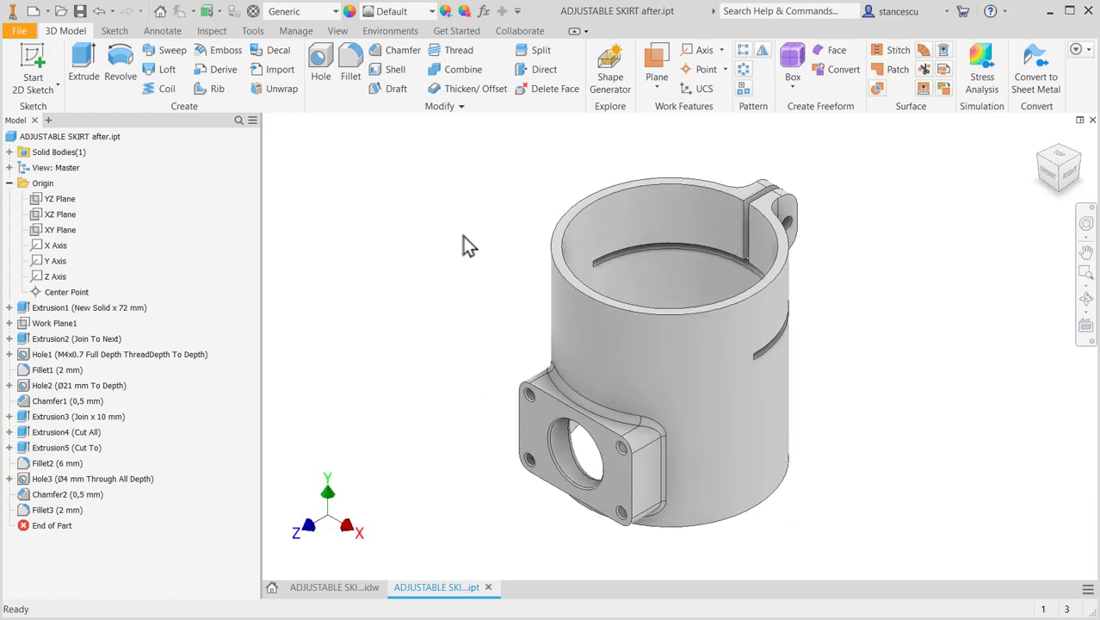
- Assign the Steel, Carbon material to the part and set its overall appearance to Steel - Cast
click(314, 12)
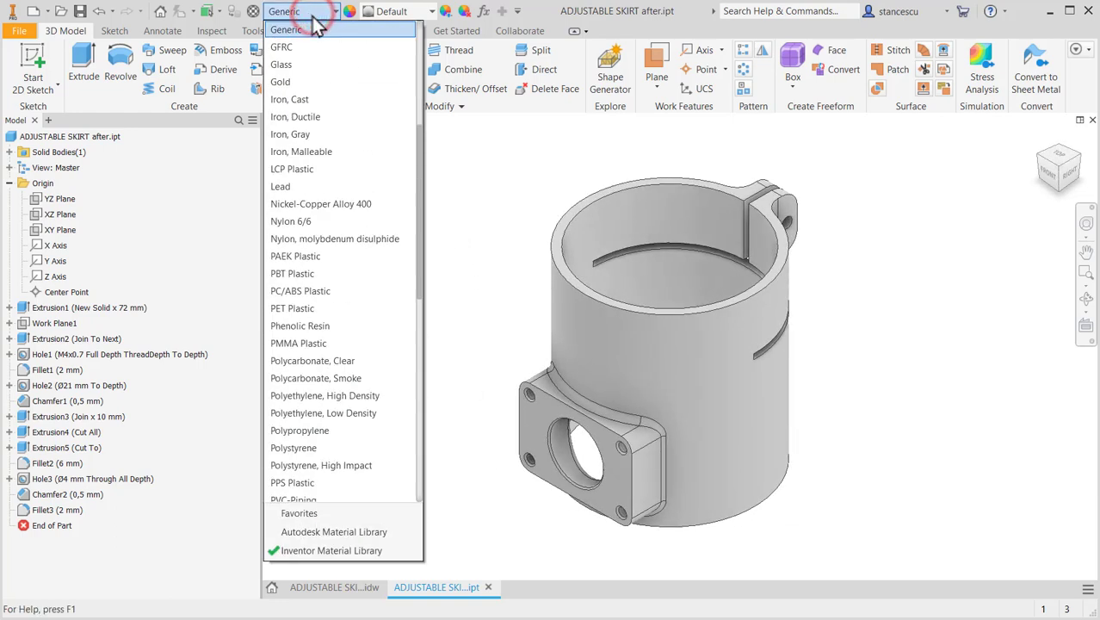
scroll(286, 341, down, 7)
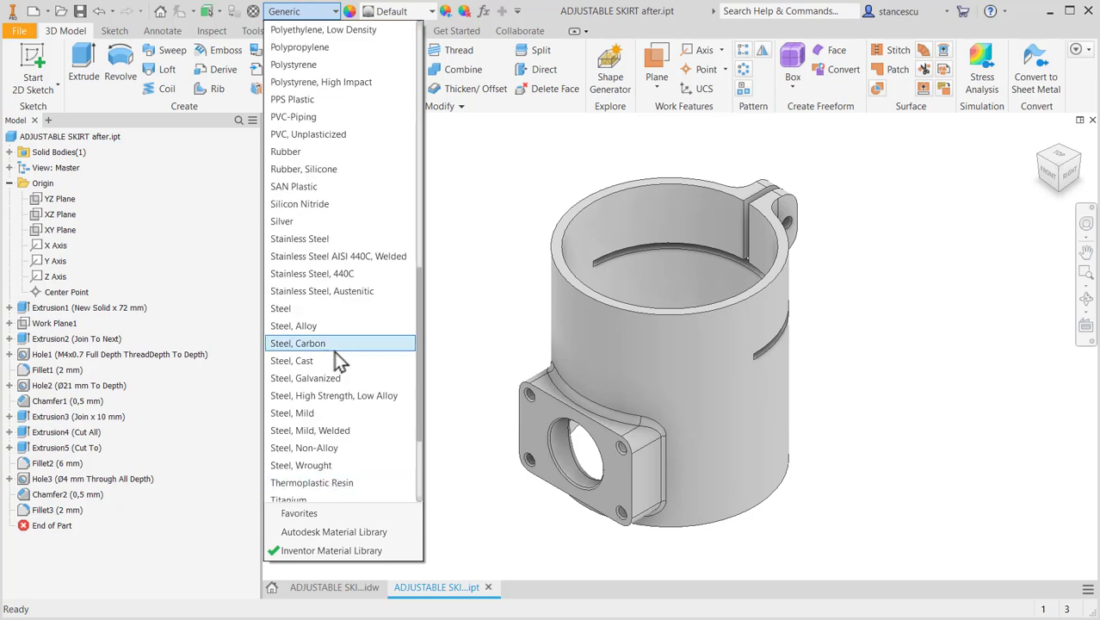
click(325, 342)
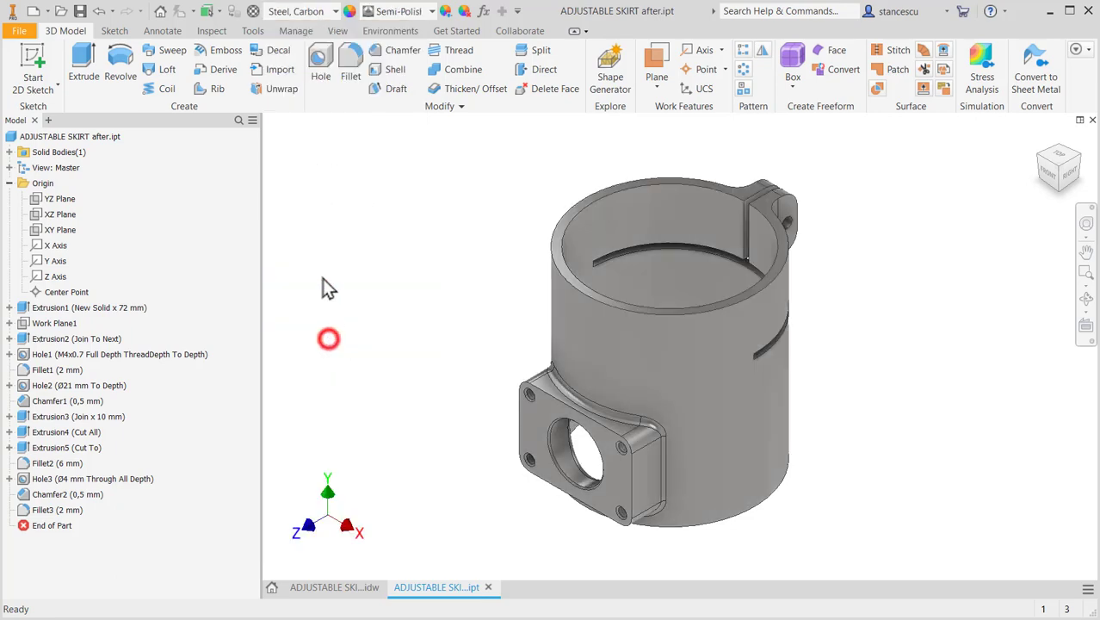
click(411, 11)
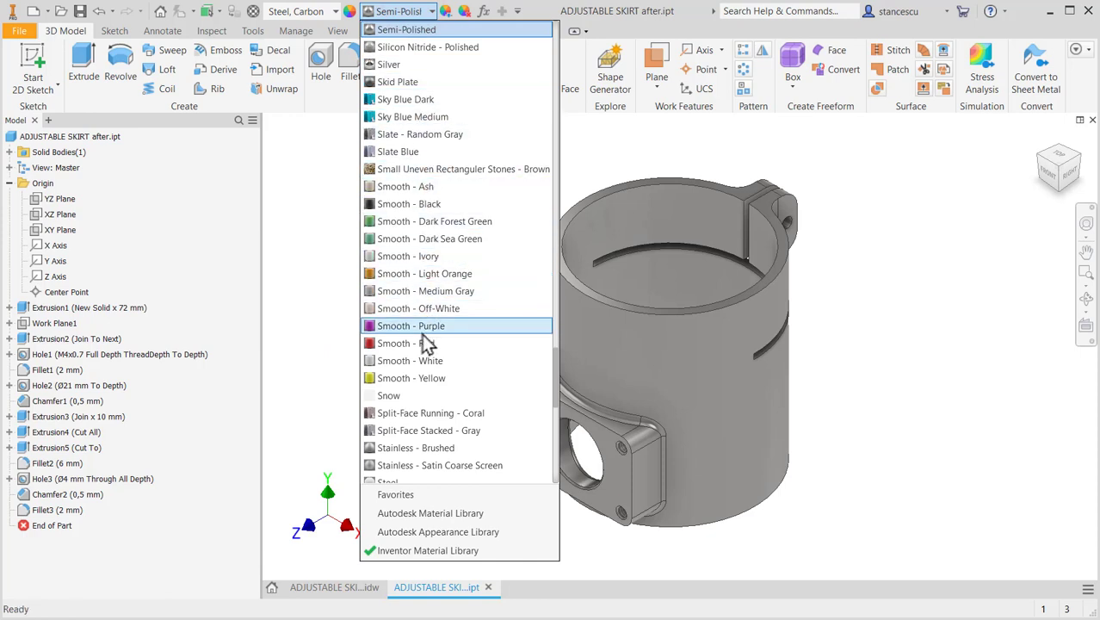
scroll(422, 366, down, 1)
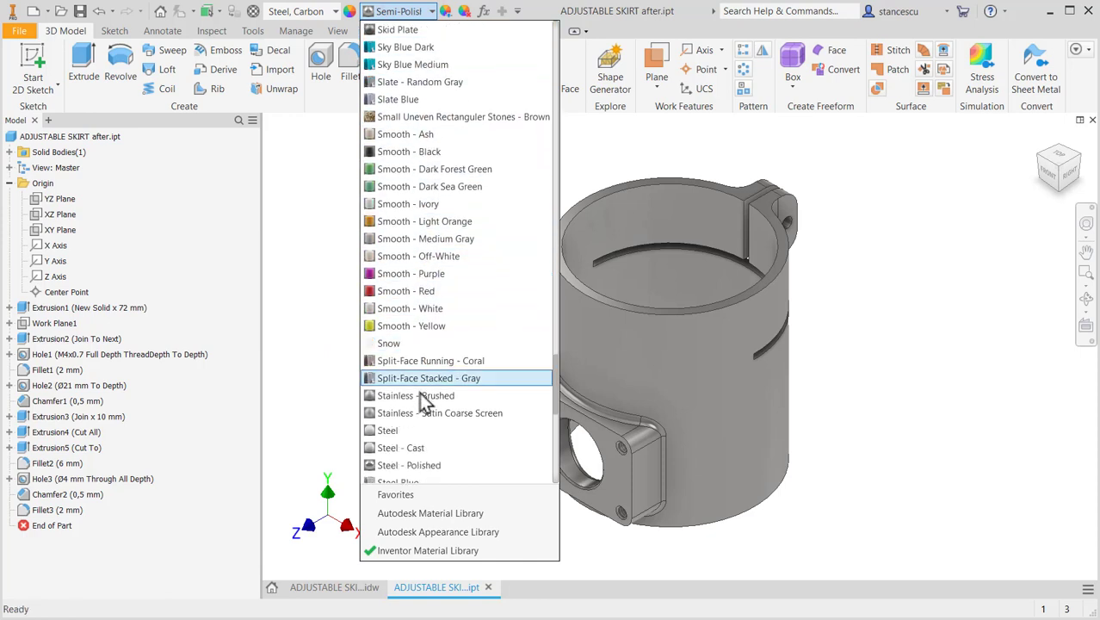
click(409, 452)
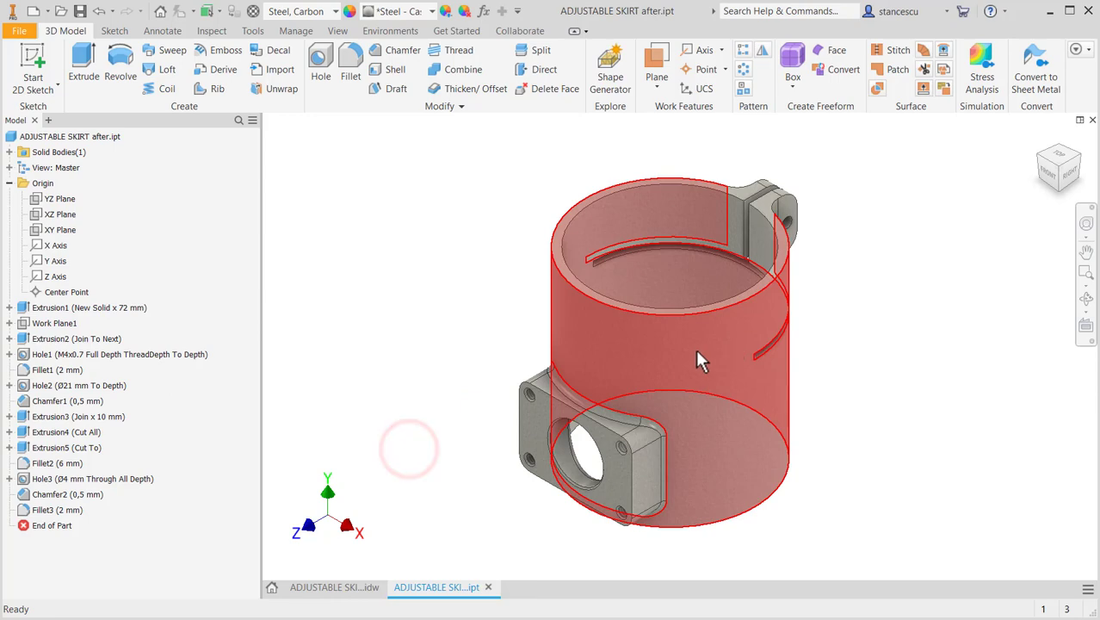
- Apply a polished metal appearance to the cylinder's inner wall and both end faces, plus the flange's front face and large bore
click(652, 211)
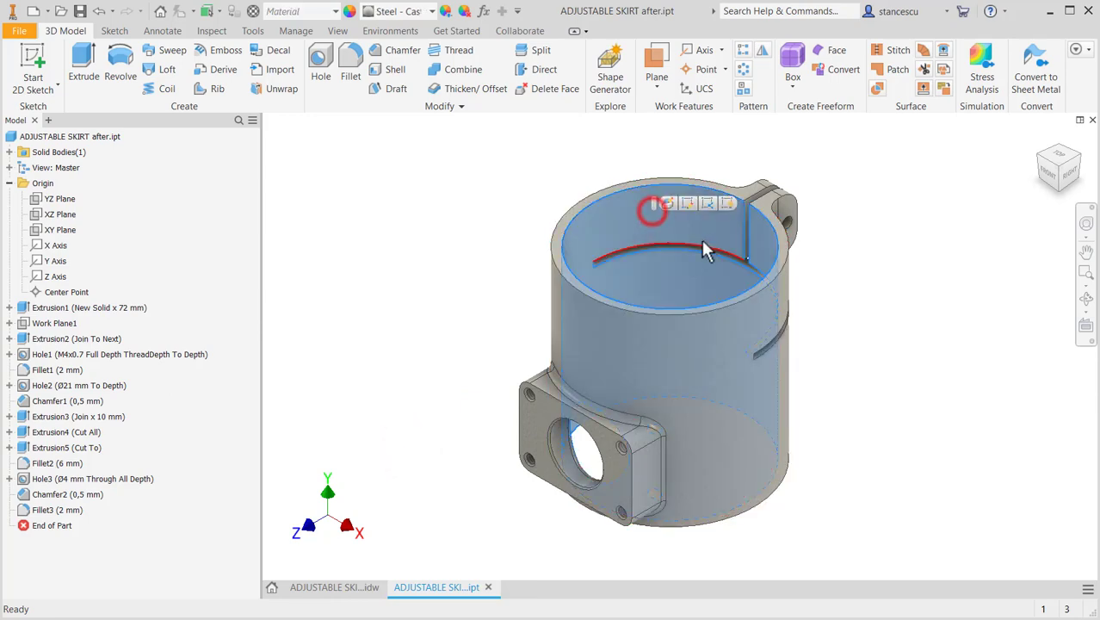
ctrl+click(745, 203)
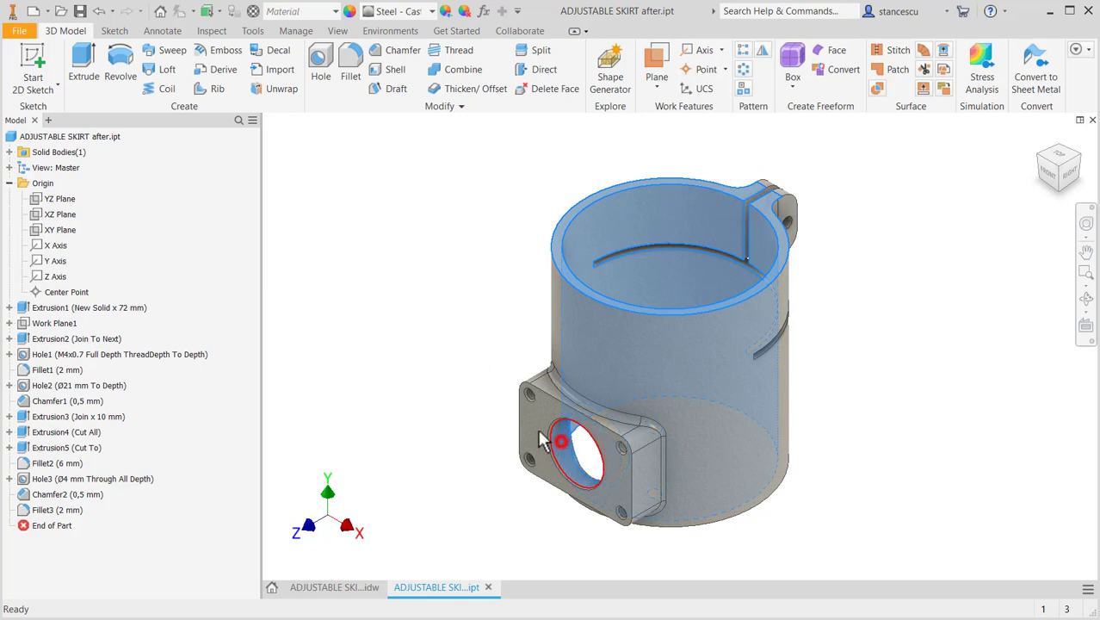
ctrl+click(533, 423)
shift+middle_drag(814, 495, 815, 459)
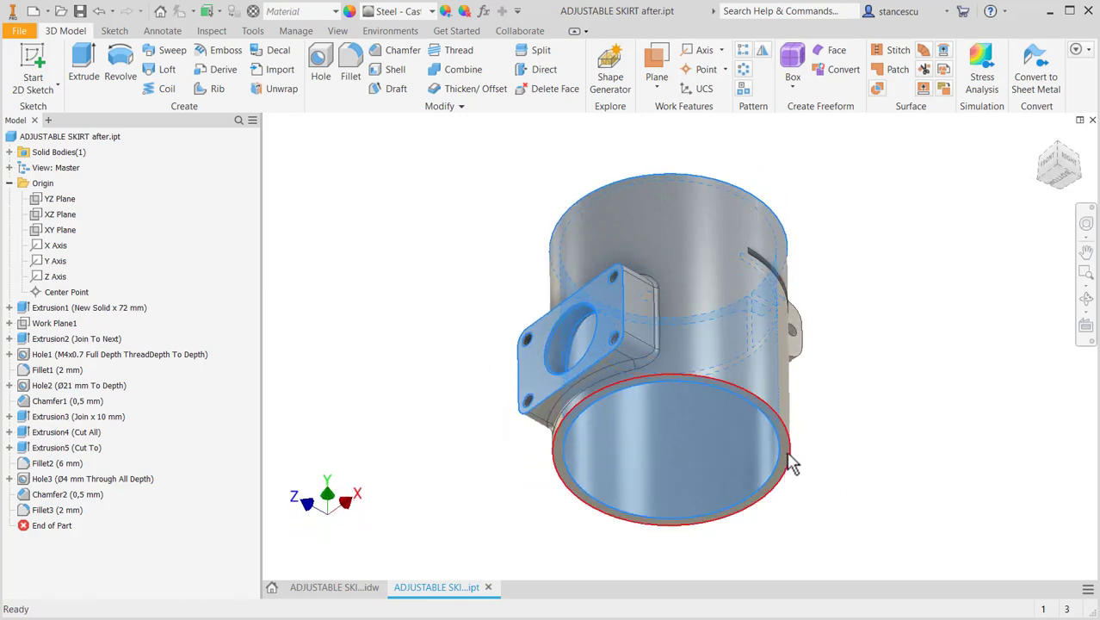
scroll(785, 456, up, 4)
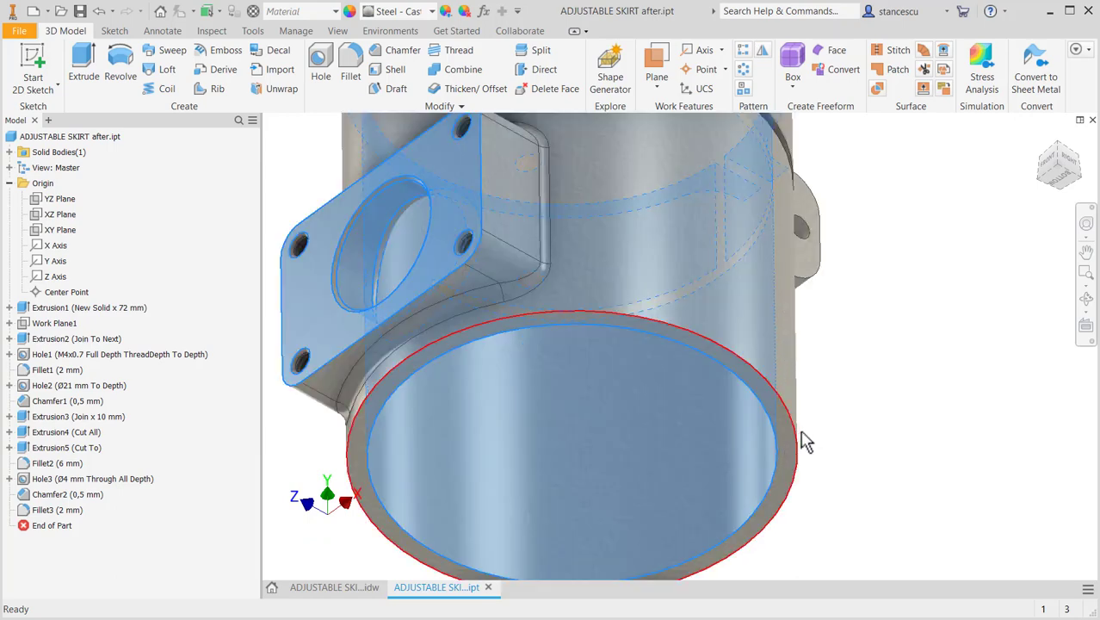
click(792, 449)
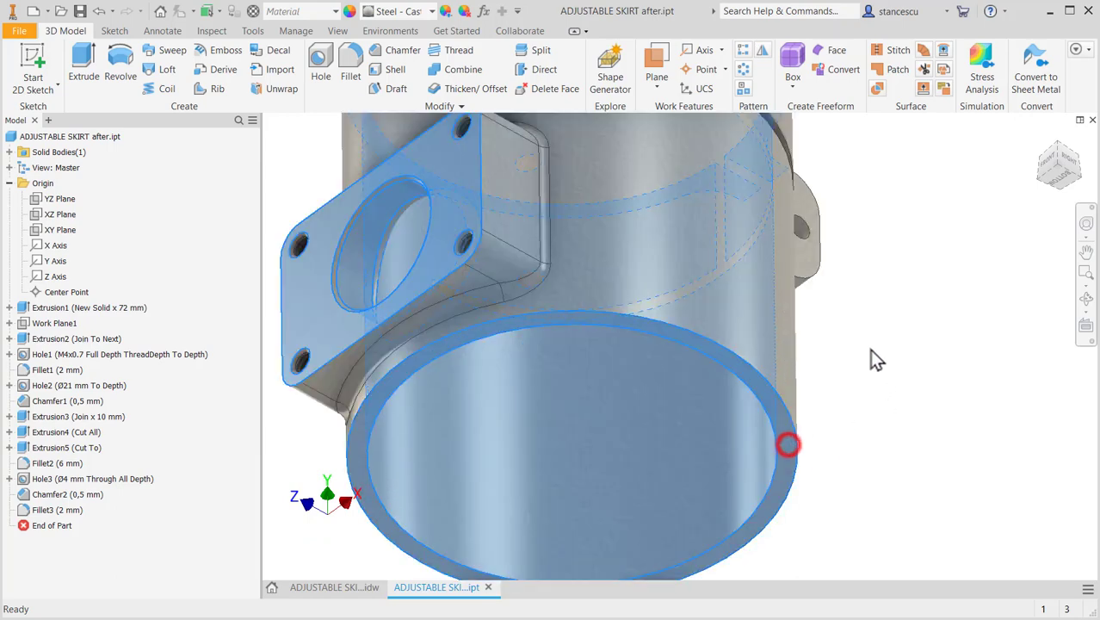
click(408, 12)
click(405, 45)
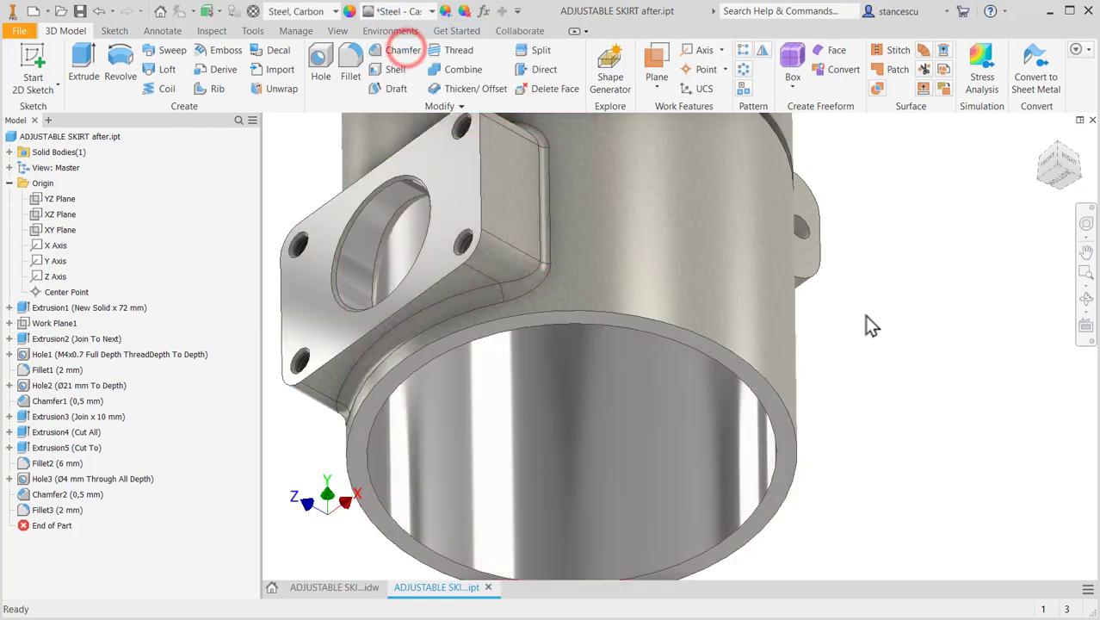
key(F6)
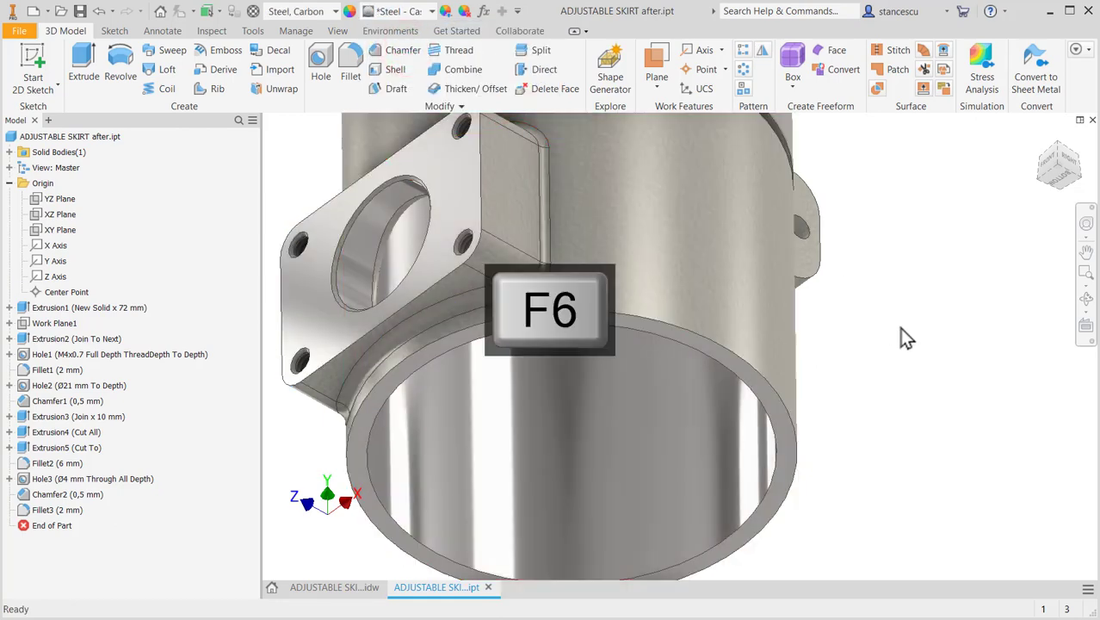
click(899, 327)
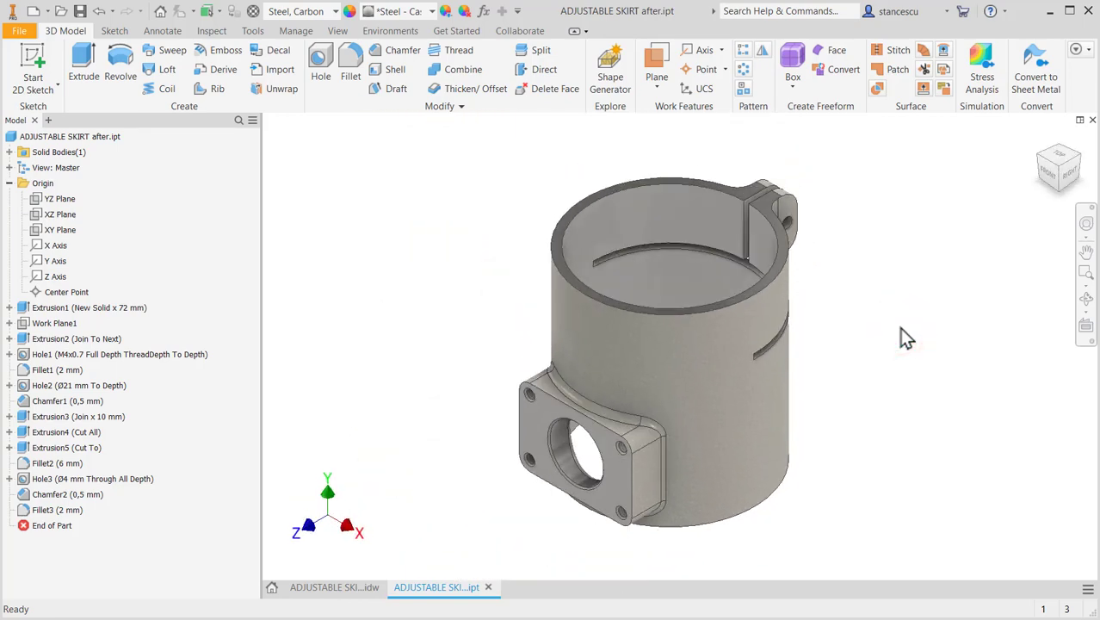
- Update the part's physical properties in iProperties, check its mass, area and volume, and clear the selection
right_click(27, 137)
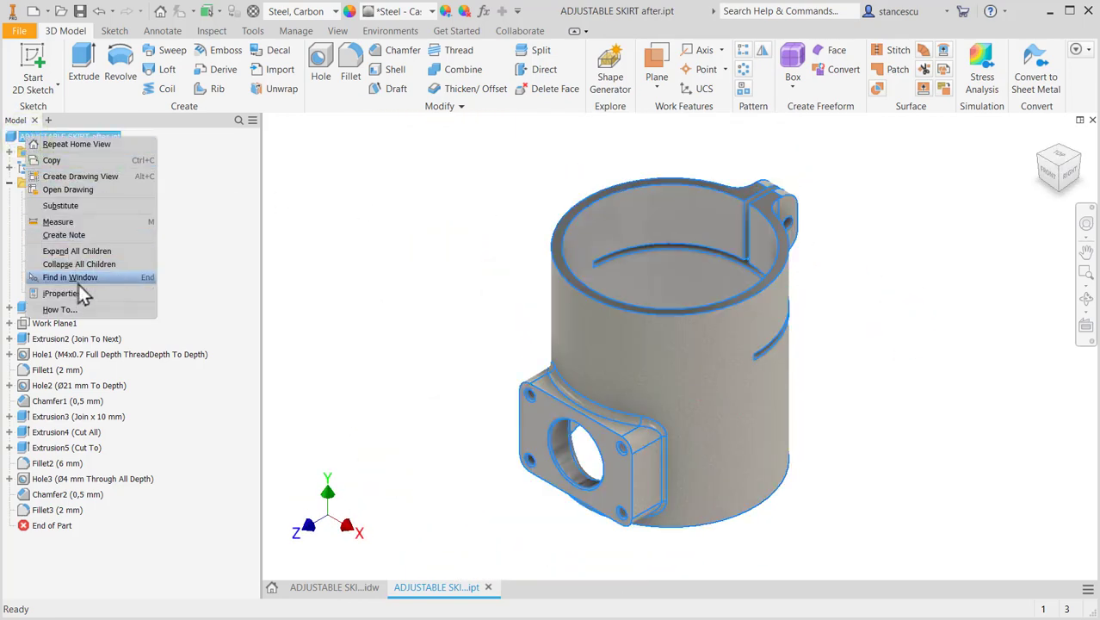
click(79, 293)
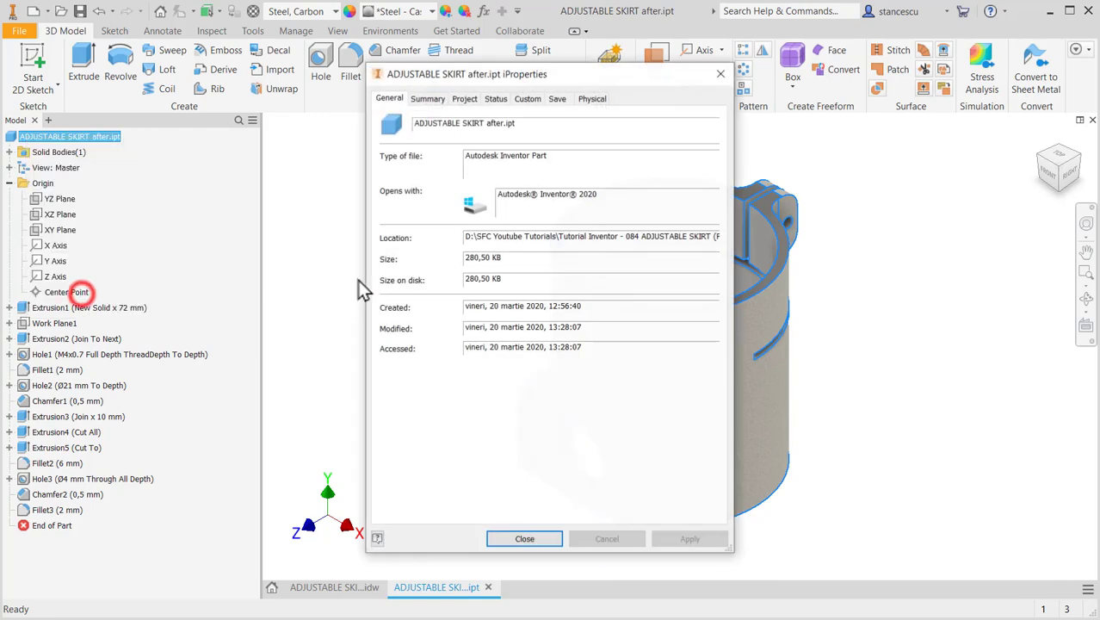
click(594, 98)
click(649, 135)
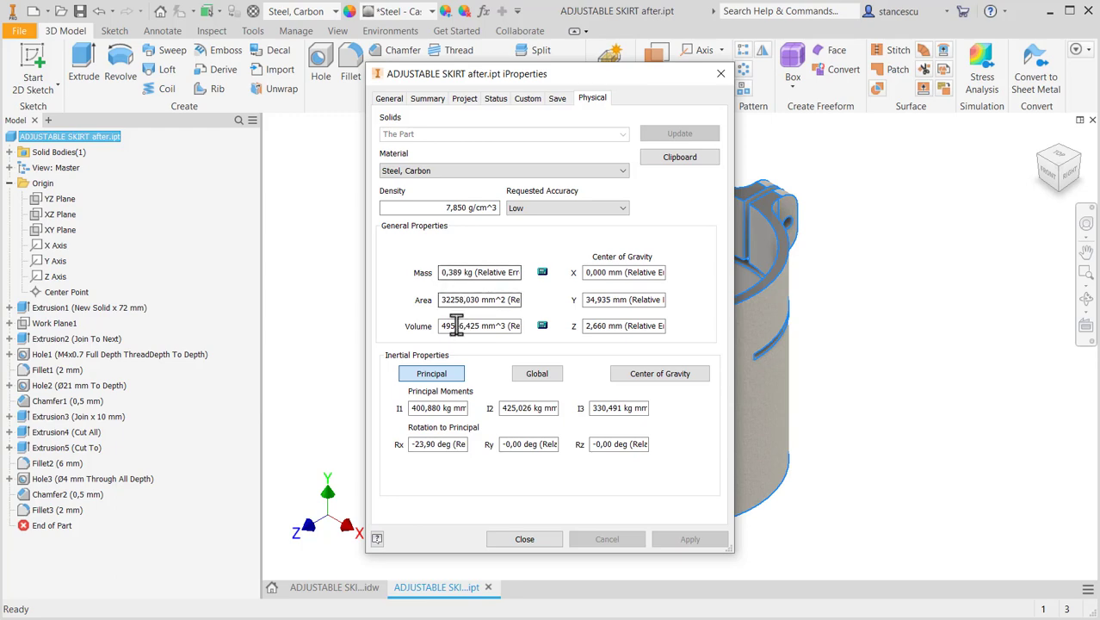
click(522, 540)
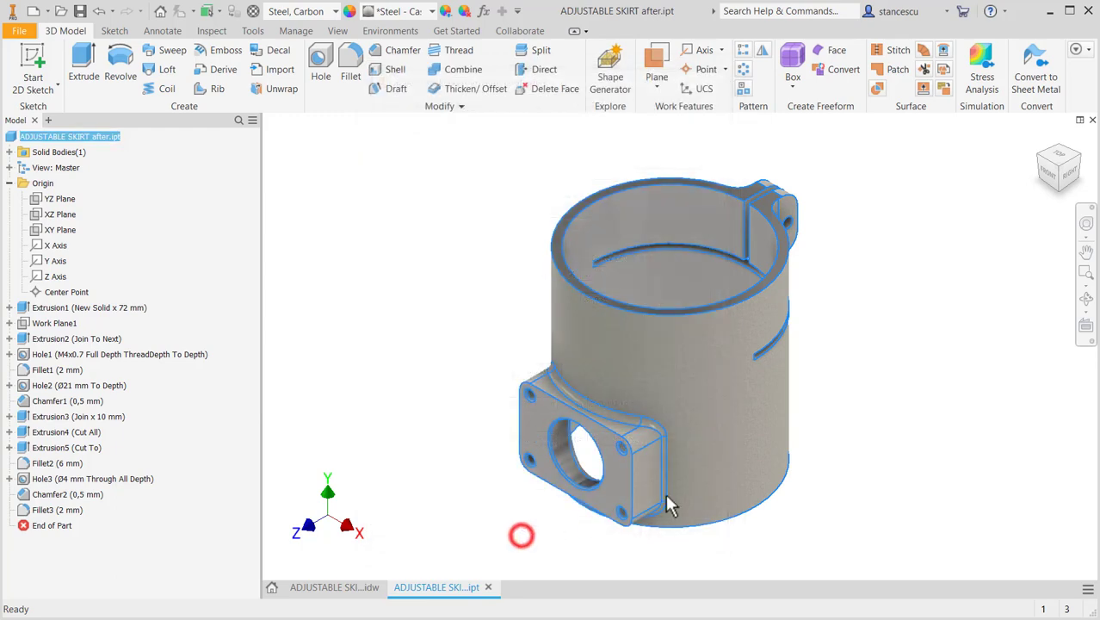
click(940, 359)
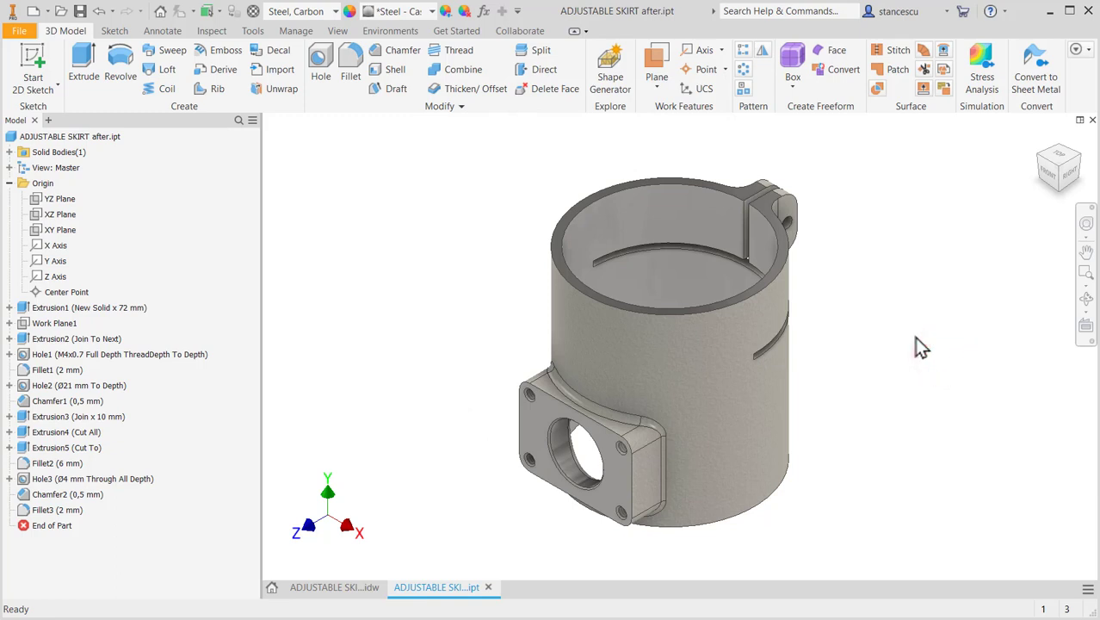